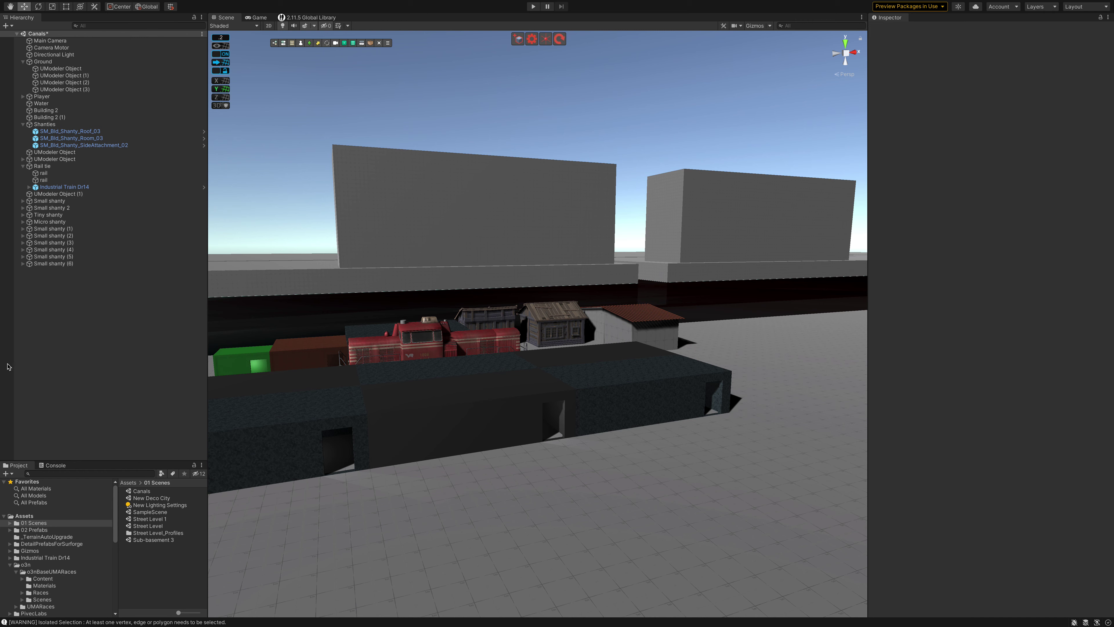
# Step: Zoom out and orbit toward the canal and shanty blocks, then select the brown Tiny shanty
pyautogui.scroll(-3, 438, 386)
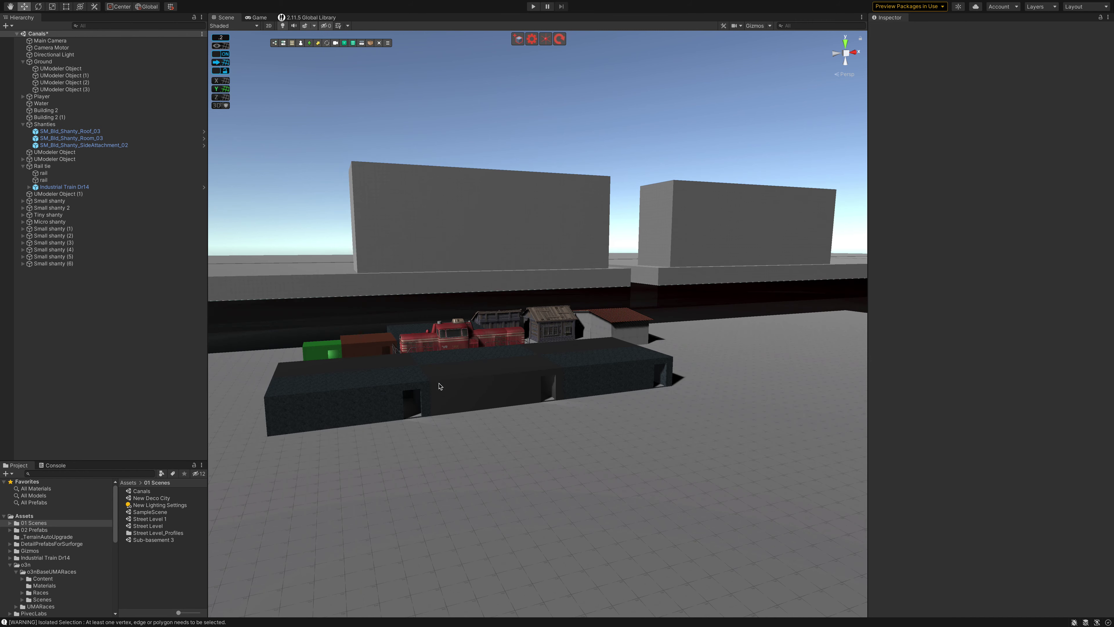
pyautogui.moveTo(430, 386)
pyautogui.keyDown('alt'); pyautogui.mouseDown()
pyautogui.moveTo(431, 400)
pyautogui.moveTo(509, 407)
pyautogui.mouseUp(); pyautogui.keyUp('alt')
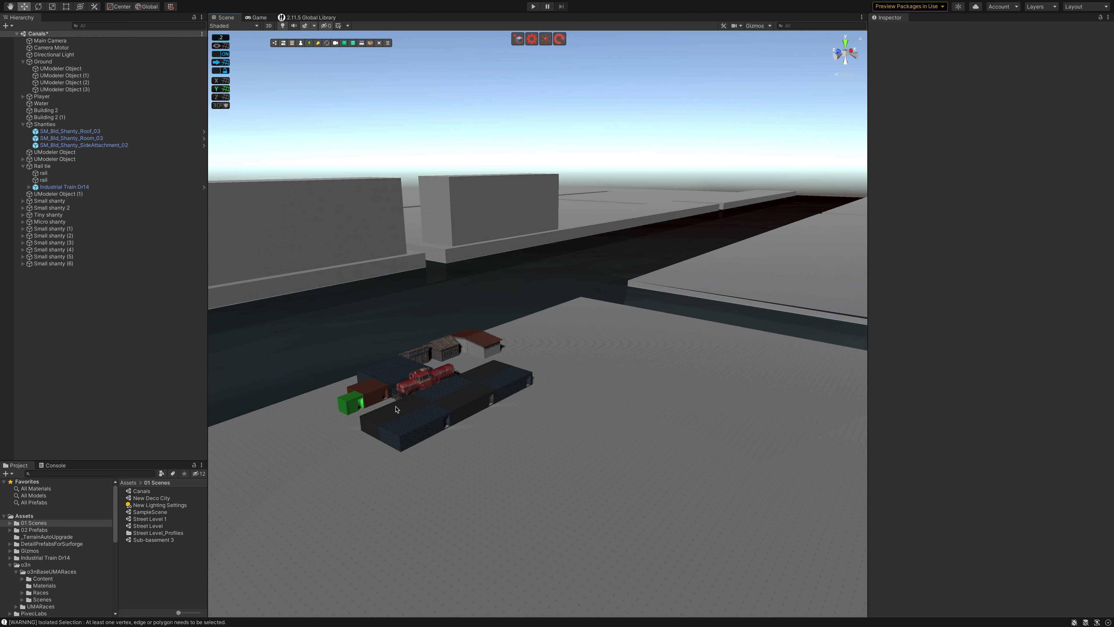
pyautogui.moveTo(402, 431); pyautogui.dragTo(445, 423, button='right')
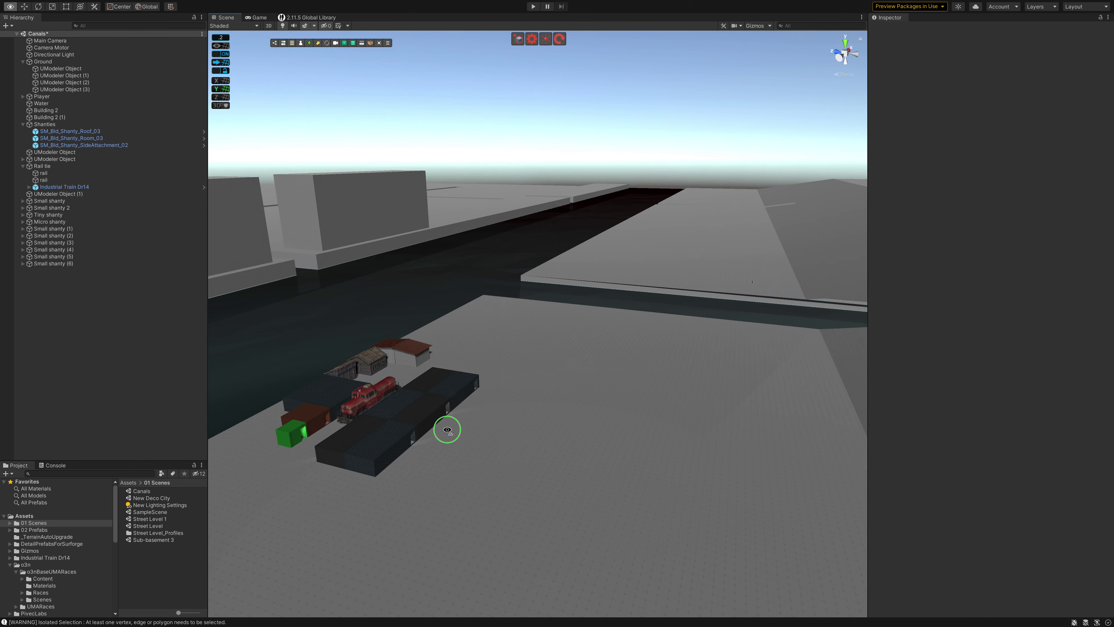
pyautogui.moveTo(445, 424); pyautogui.dragTo(475, 439, button='right')
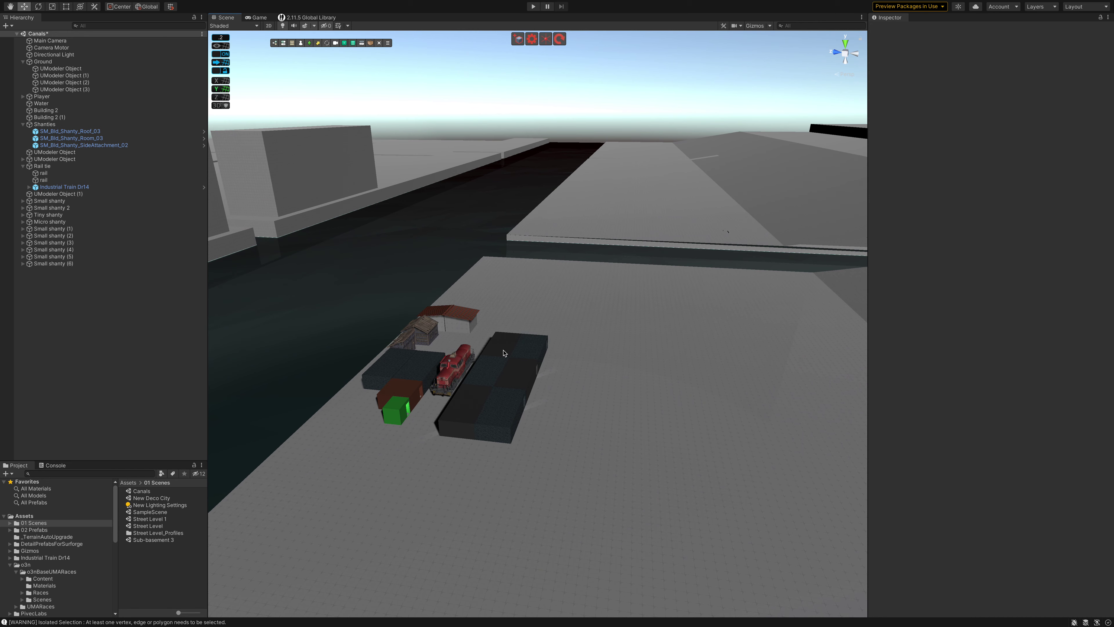
pyautogui.click(409, 391)
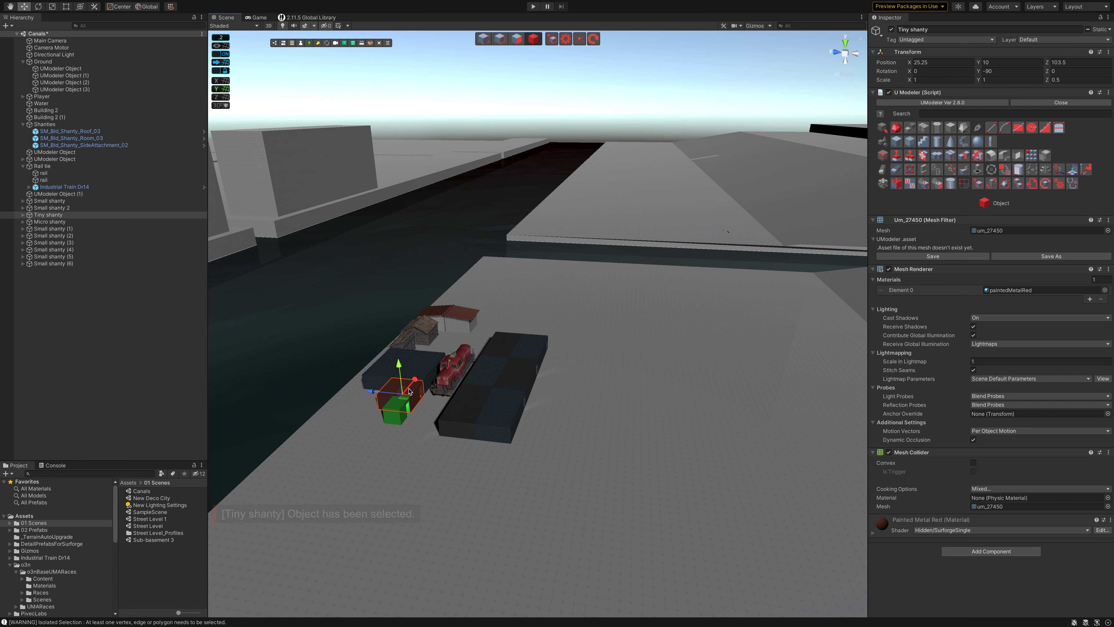
# Step: Duplicate the brown Tiny and green Micro shanty pair and snap the copies to the dark block's end
pyautogui.keyDown('shift'); pyautogui.click(395, 418); pyautogui.keyUp('shift')
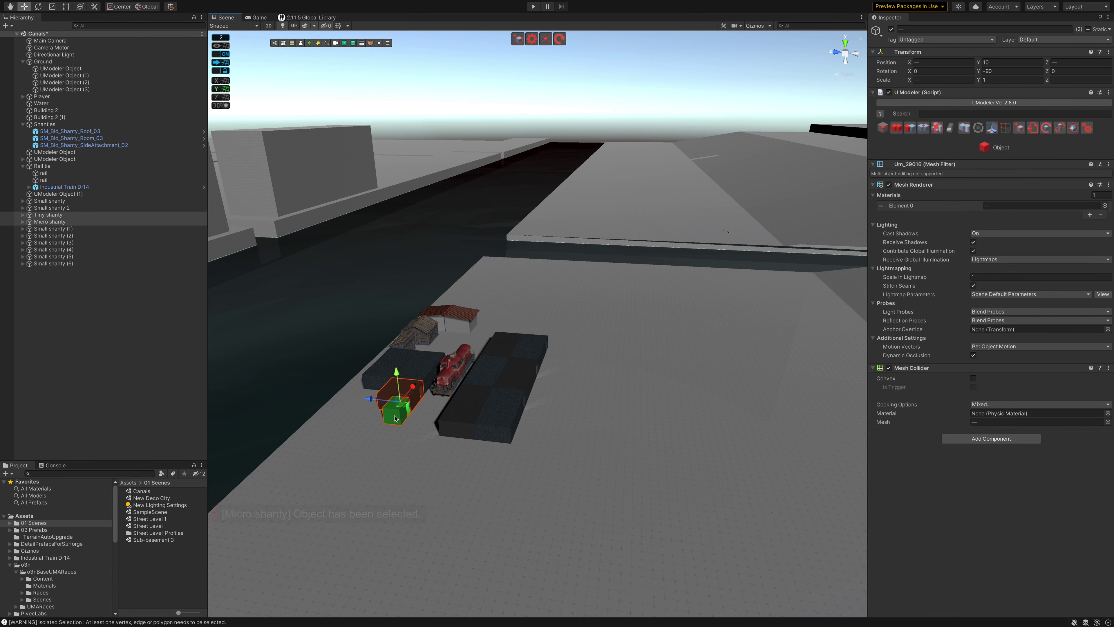
pyautogui.hotkey('ctrl', 'd')
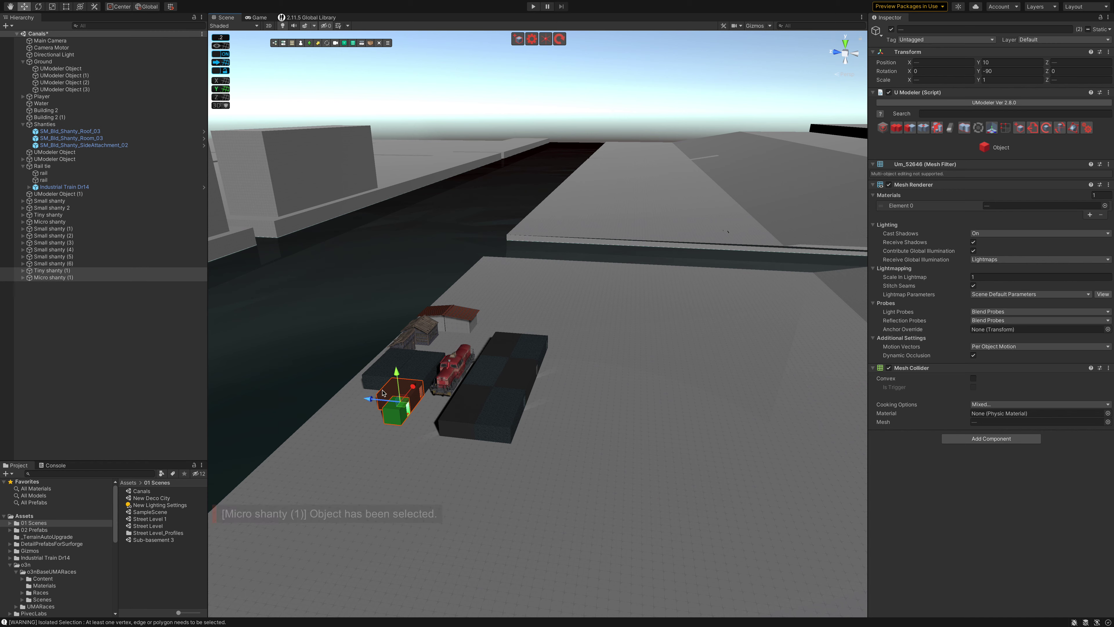
pyautogui.moveTo(394, 418)
pyautogui.mouseDown()
pyautogui.moveTo(449, 410)
pyautogui.moveTo(478, 439)
pyautogui.mouseUp()
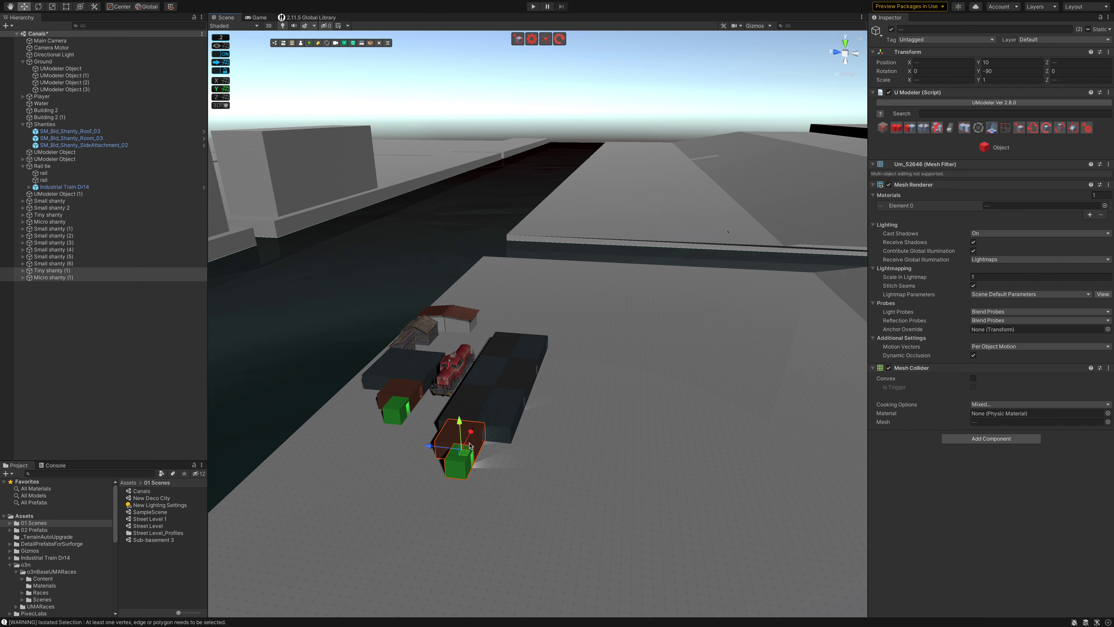
pyautogui.moveTo(532, 423)
pyautogui.mouseDown(button='right')
pyautogui.moveTo(562, 440)
pyautogui.moveTo(484, 458)
pyautogui.moveTo(417, 423)
pyautogui.mouseUp(button='right')
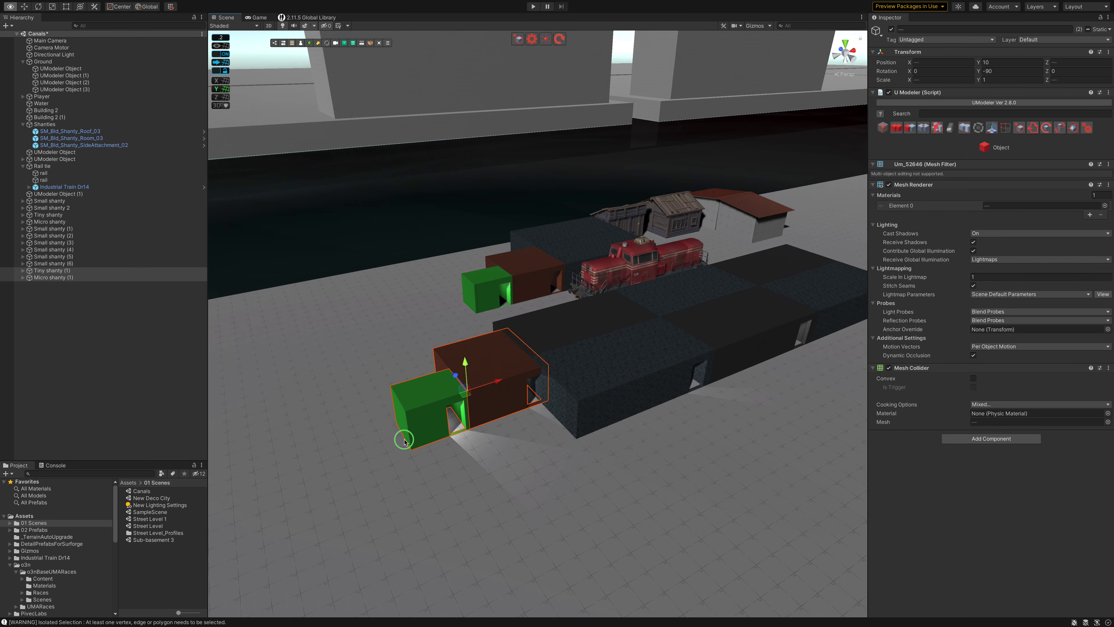
pyautogui.moveTo(469, 389)
pyautogui.mouseDown()
pyautogui.moveTo(496, 421)
pyautogui.moveTo(532, 427)
pyautogui.mouseUp()
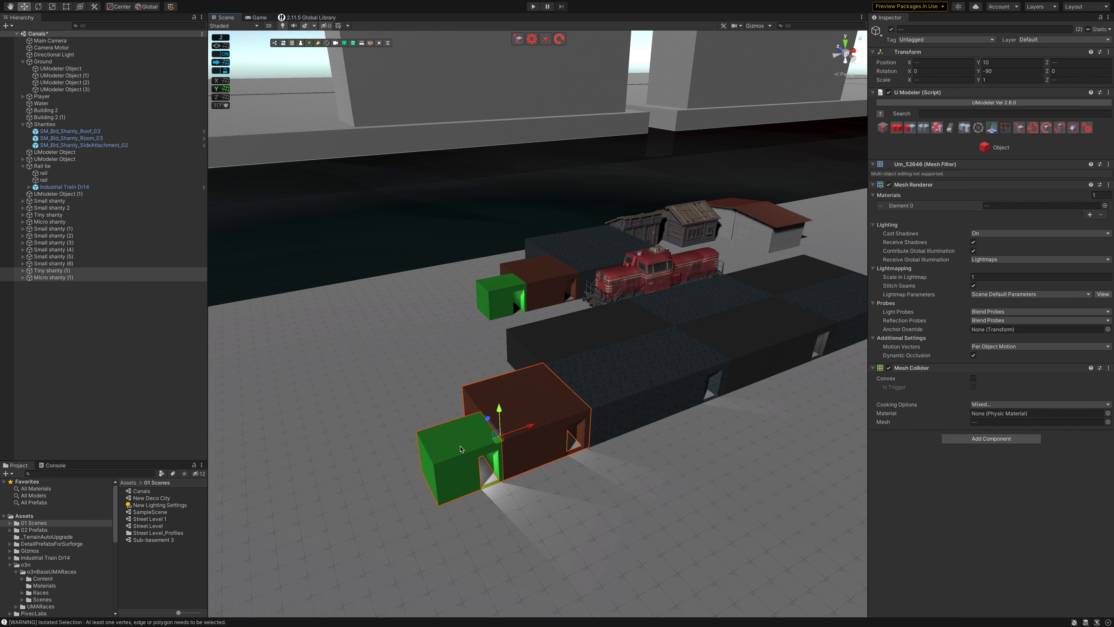
pyautogui.click(534, 402)
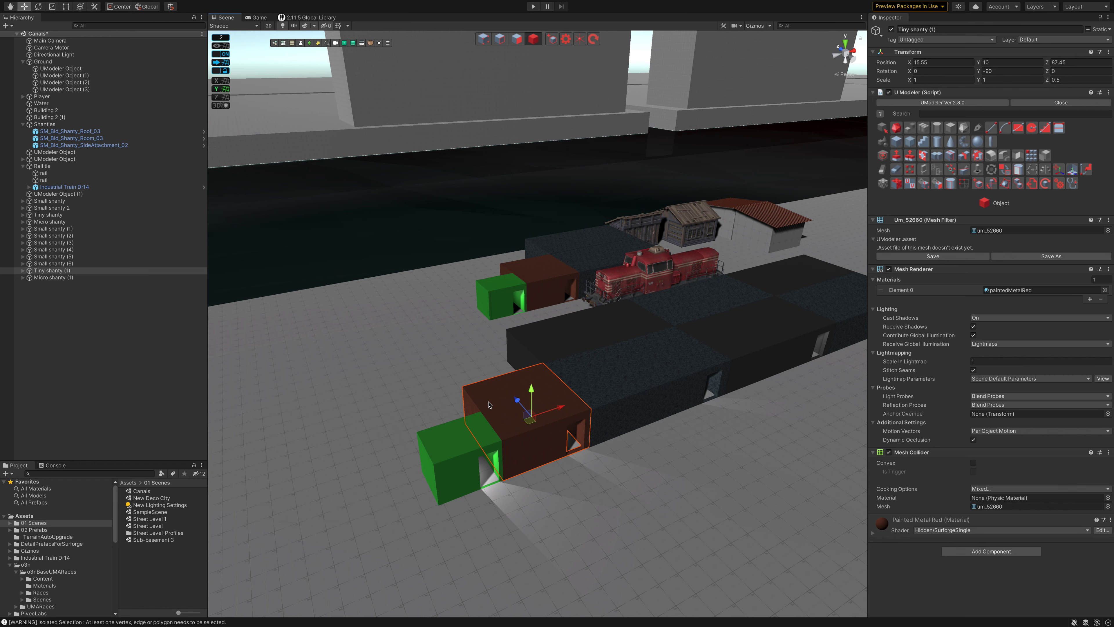
# Step: Duplicate Tiny shanty (1), slide the copy back along the block, and set its Y rotation to 90
pyautogui.hotkey('ctrl', 'd')
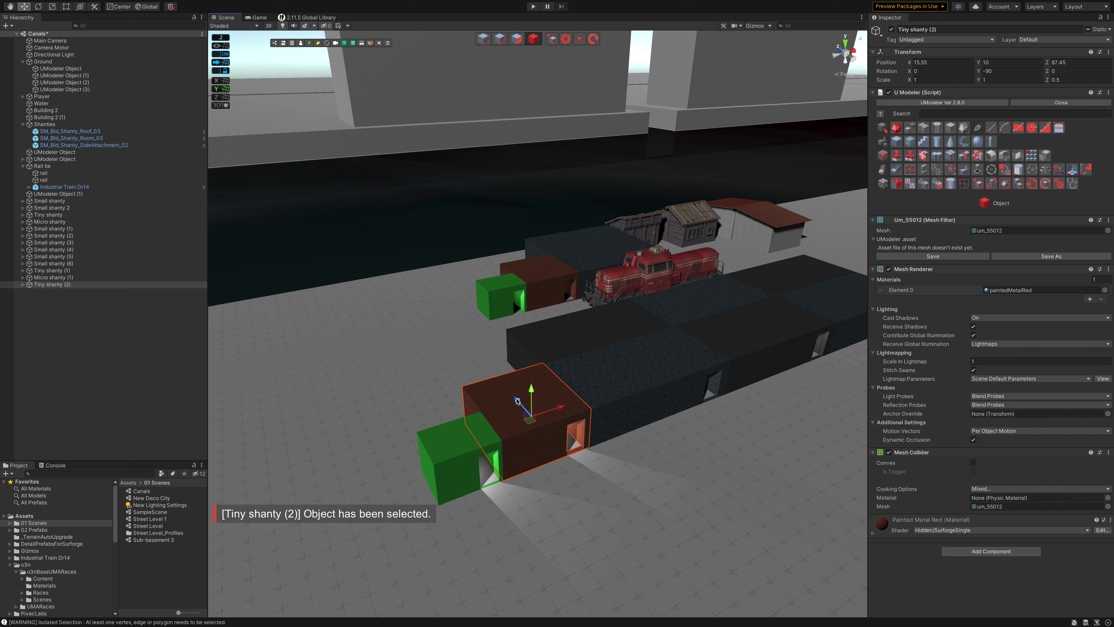
pyautogui.moveTo(516, 400); pyautogui.dragTo(471, 346)
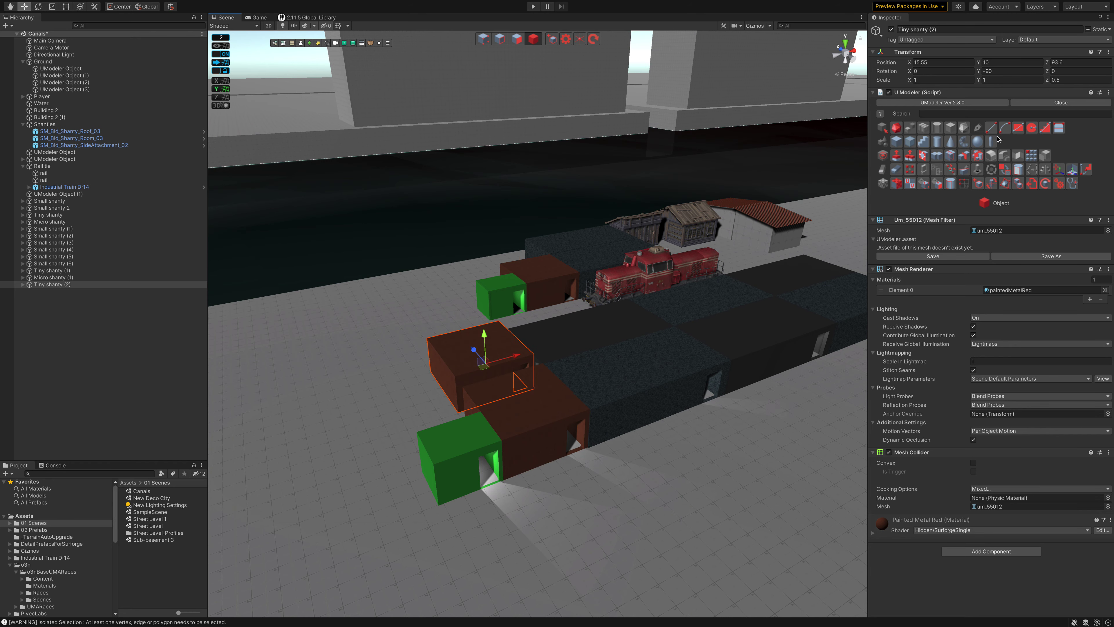
pyautogui.click(1020, 70)
pyautogui.write('90')
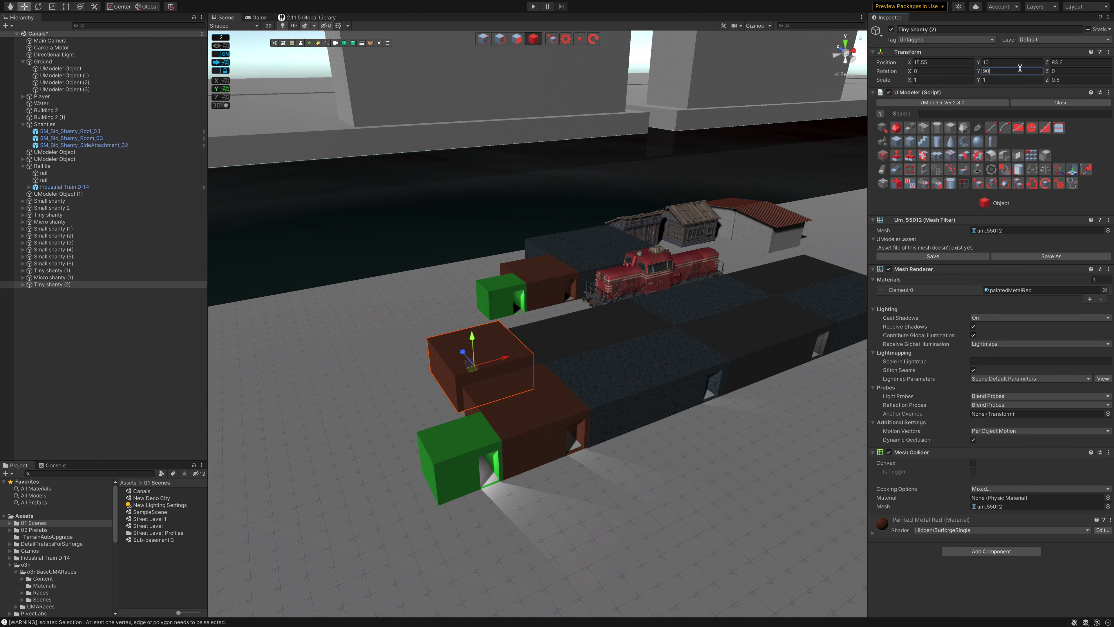
pyautogui.moveTo(474, 359)
pyautogui.mouseDown()
pyautogui.moveTo(464, 364)
pyautogui.moveTo(466, 349)
pyautogui.mouseUp()
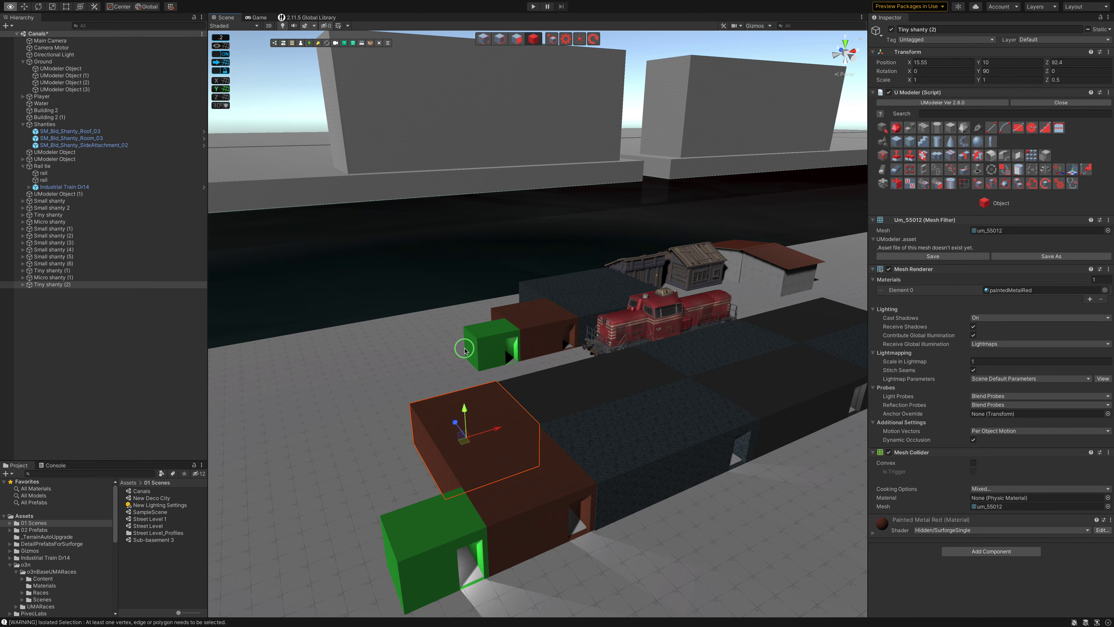
pyautogui.keyDown('alt'); pyautogui.moveTo(465, 350); pyautogui.dragTo(527, 366); pyautogui.keyUp('alt')
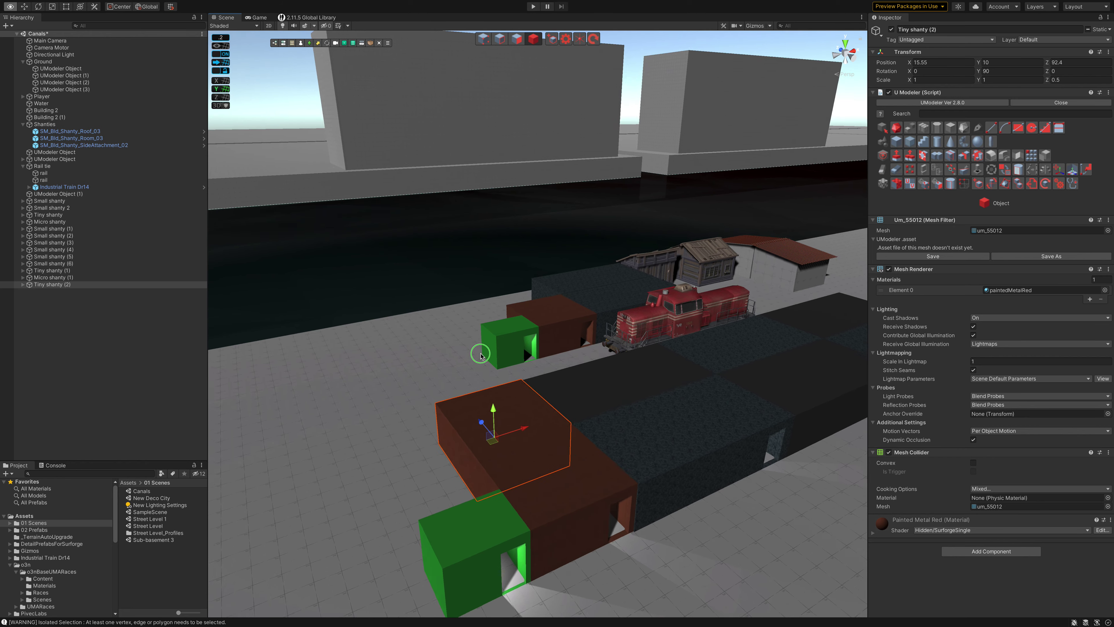
pyautogui.moveTo(527, 366); pyautogui.dragTo(593, 374, button='right')
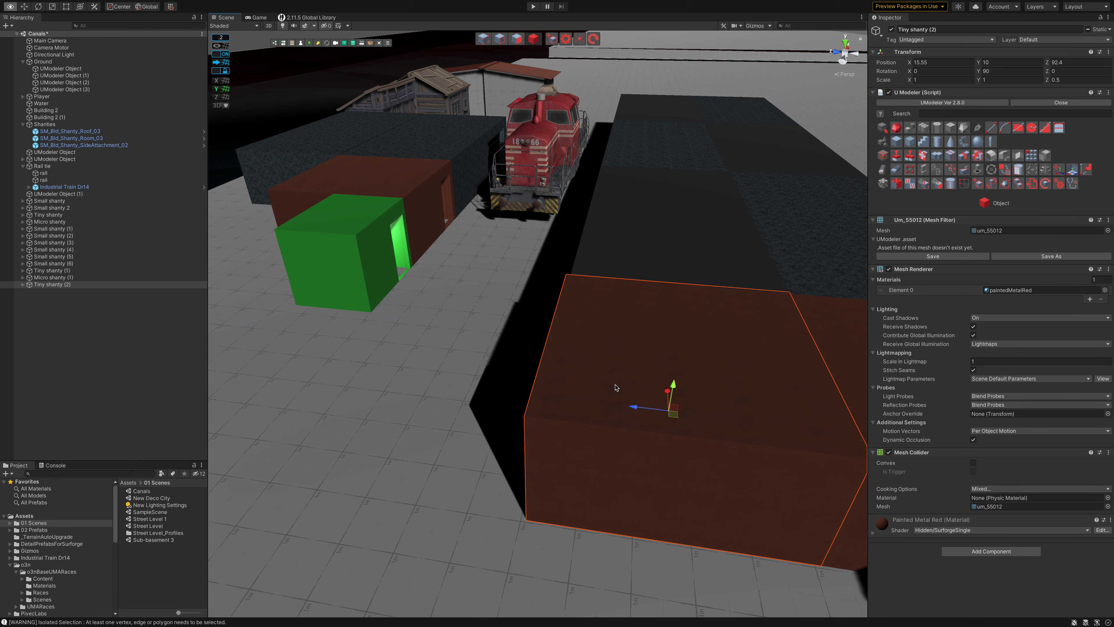
pyautogui.moveTo(634, 410); pyautogui.dragTo(643, 412)
# Step: Set the ProGrids snap value to 0.1 and nudge the brown shanty copies to close the gap
pyautogui.click(223, 41)
pyautogui.click(321, 39)
pyautogui.write('1')
pyautogui.click(303, 83)
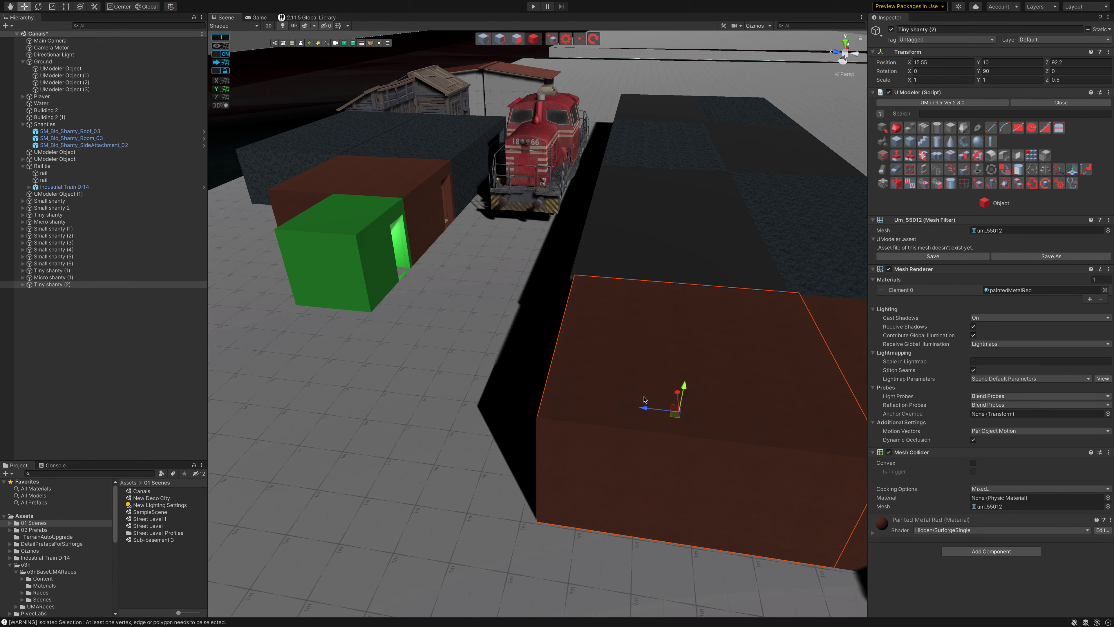
pyautogui.moveTo(642, 408); pyautogui.dragTo(648, 412)
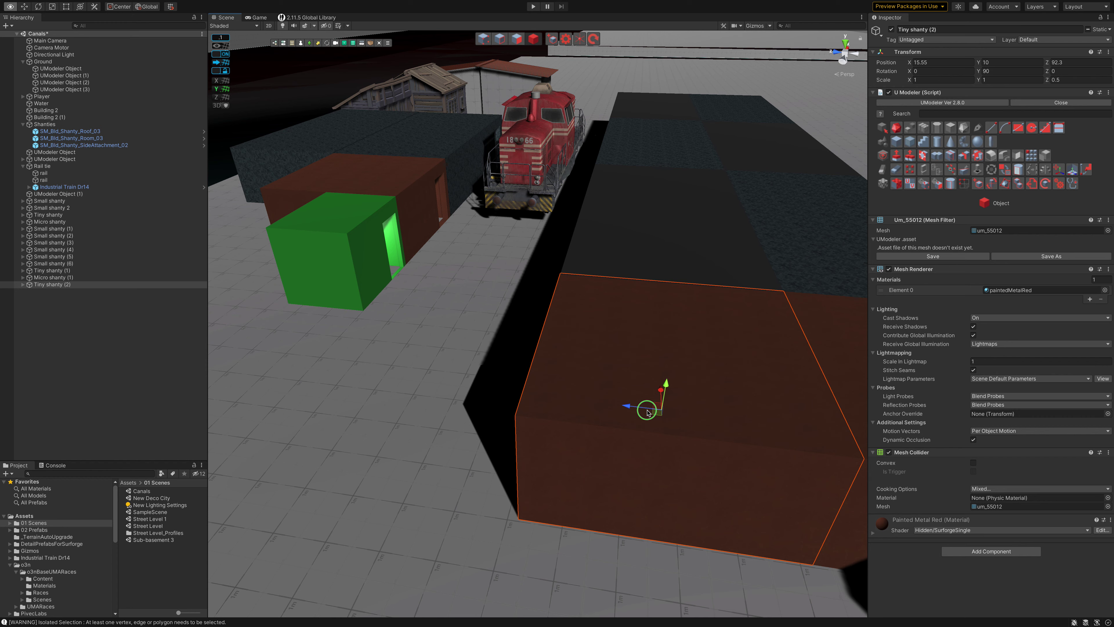
pyautogui.keyDown('alt'); pyautogui.moveTo(647, 413); pyautogui.dragTo(647, 413); pyautogui.keyUp('alt')
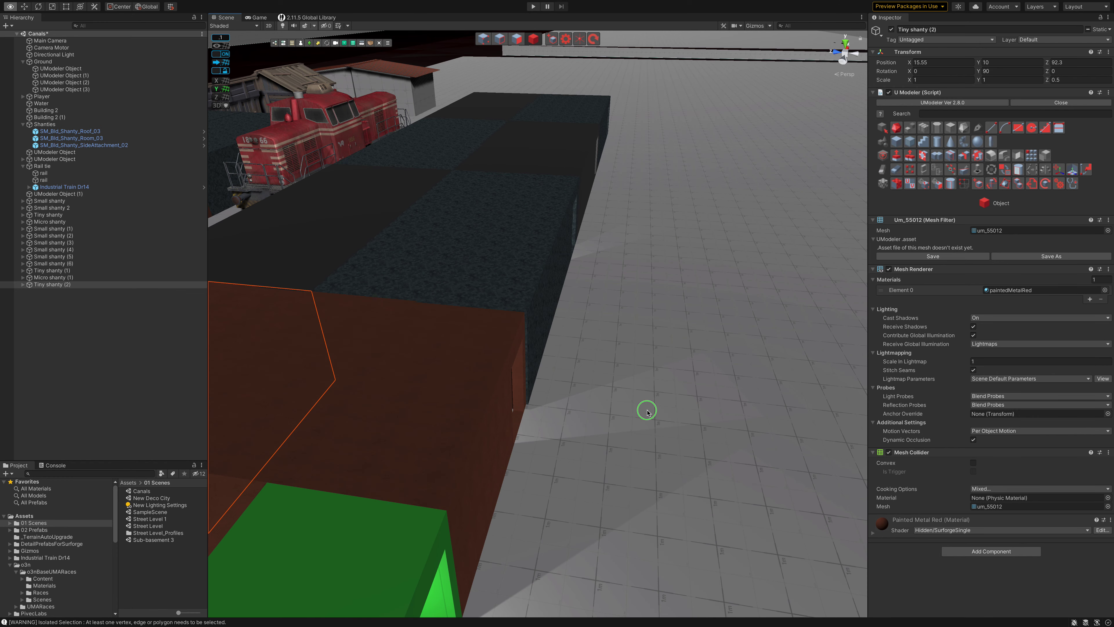
pyautogui.click(438, 395)
pyautogui.moveTo(350, 411); pyautogui.dragTo(352, 410)
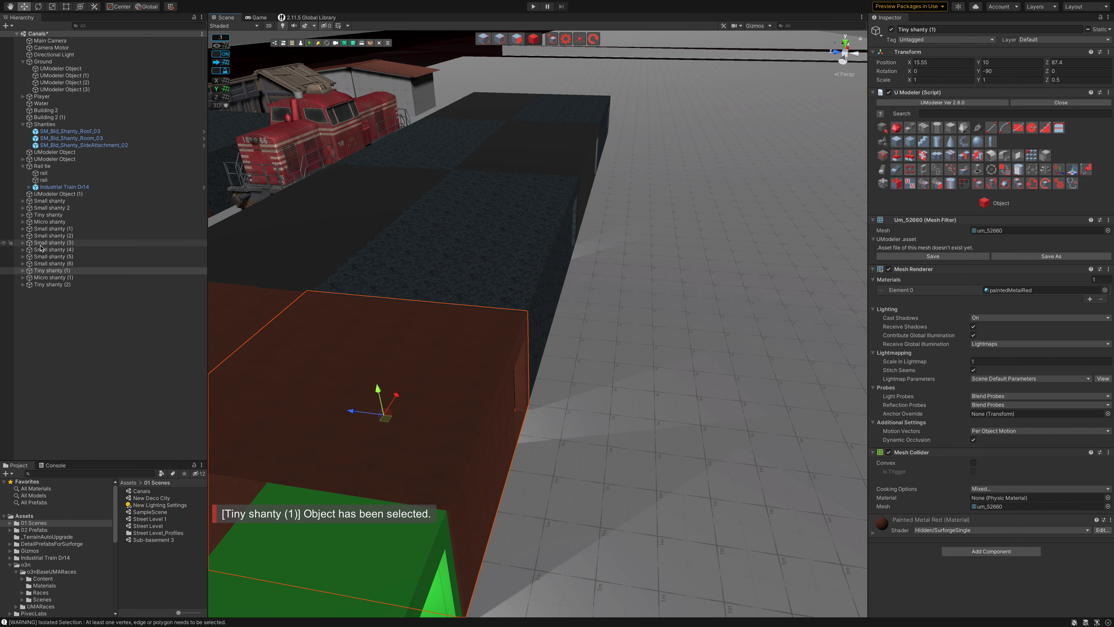
# Step: Expand Tiny shanty (2) and Micro shanty (1) in the Hierarchy and select the Trigger
pyautogui.click(23, 284)
pyautogui.click(22, 278)
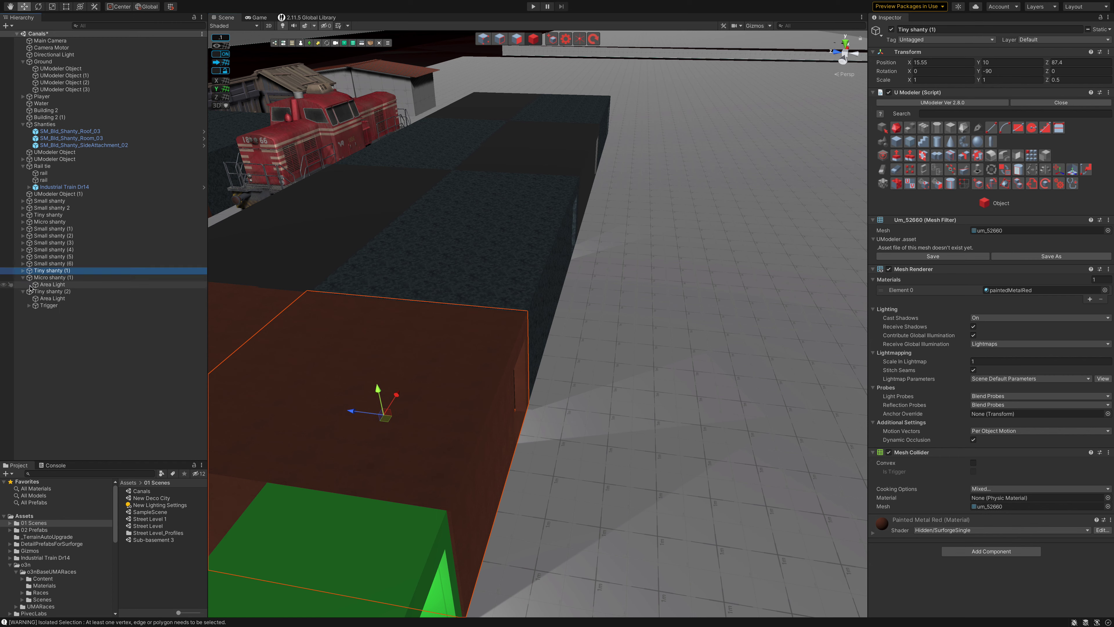
pyautogui.click(51, 306)
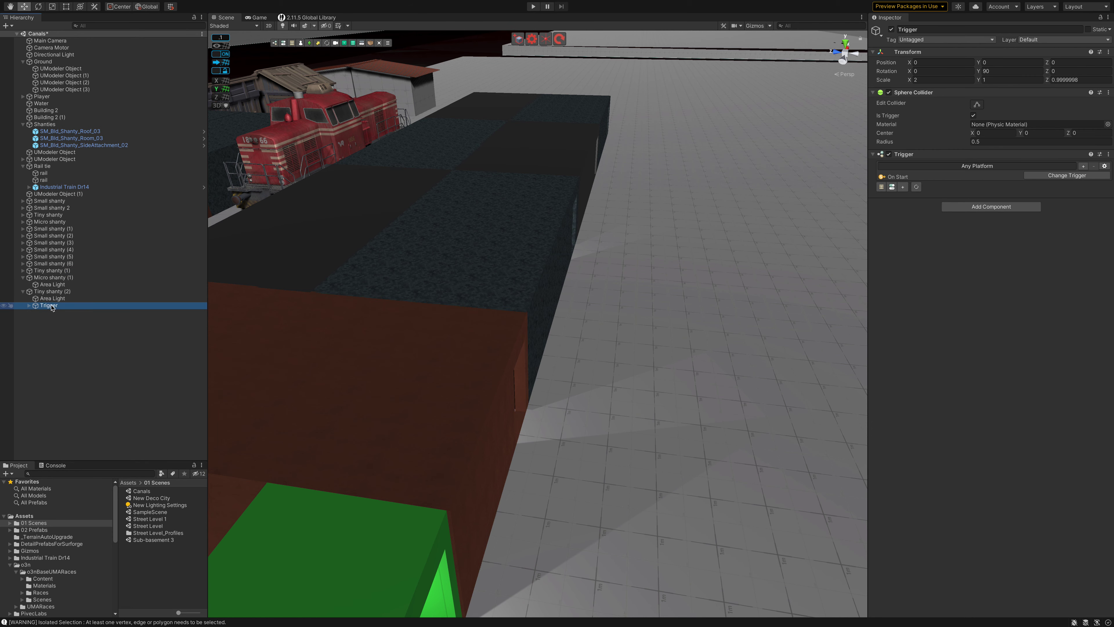
# Step: Delete the Trigger objects inside Tiny shanty (2) and Tiny shanty (1)
pyautogui.rightClick(52, 306)
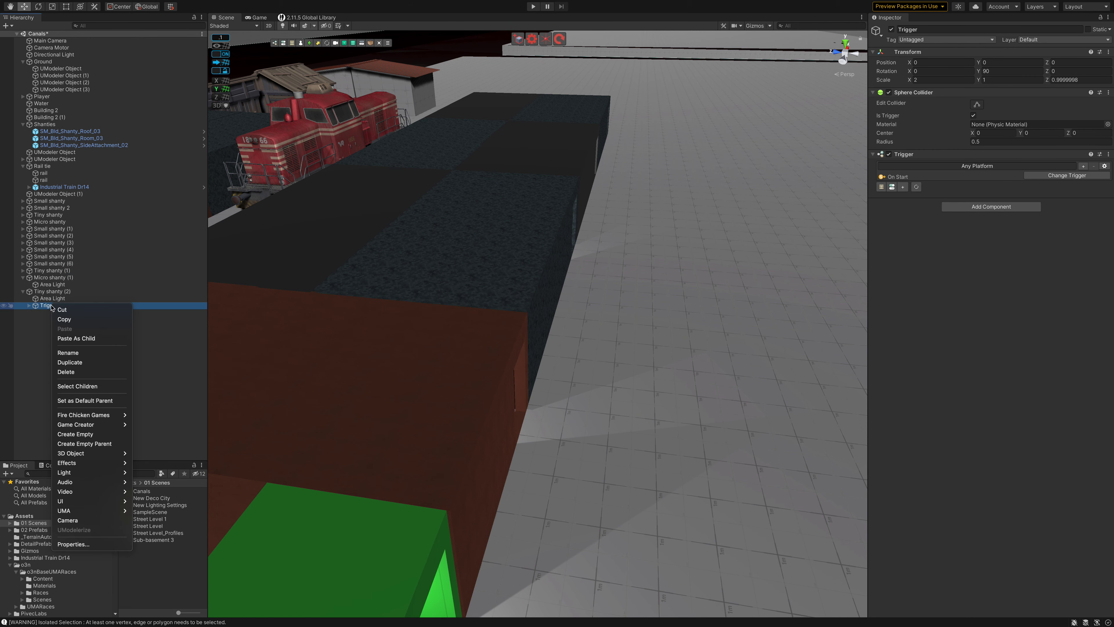
pyautogui.click(67, 372)
pyautogui.click(22, 270)
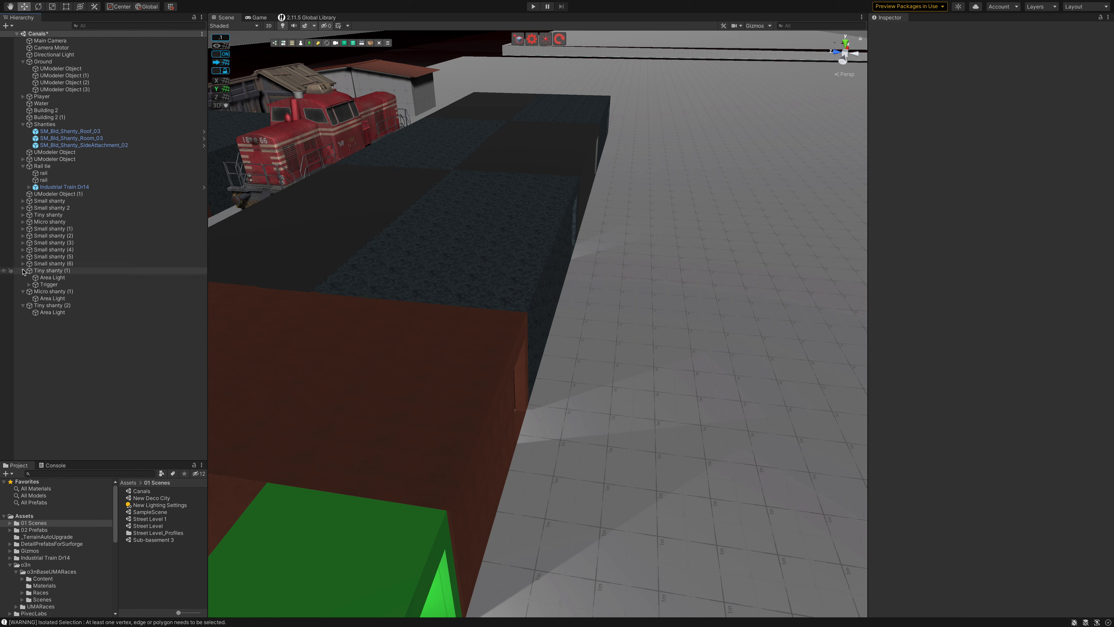
pyautogui.rightClick(41, 285)
pyautogui.click(55, 349)
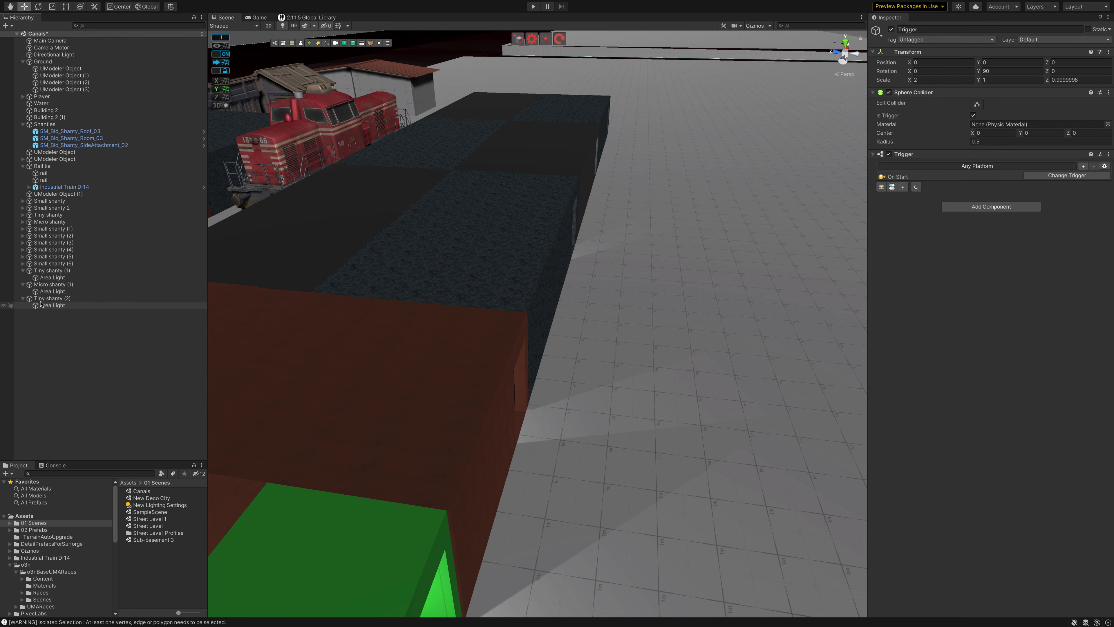
# Step: Filter the Hierarchy by 'are', select all Area Lights, and deactivate them
pyautogui.click(22, 264)
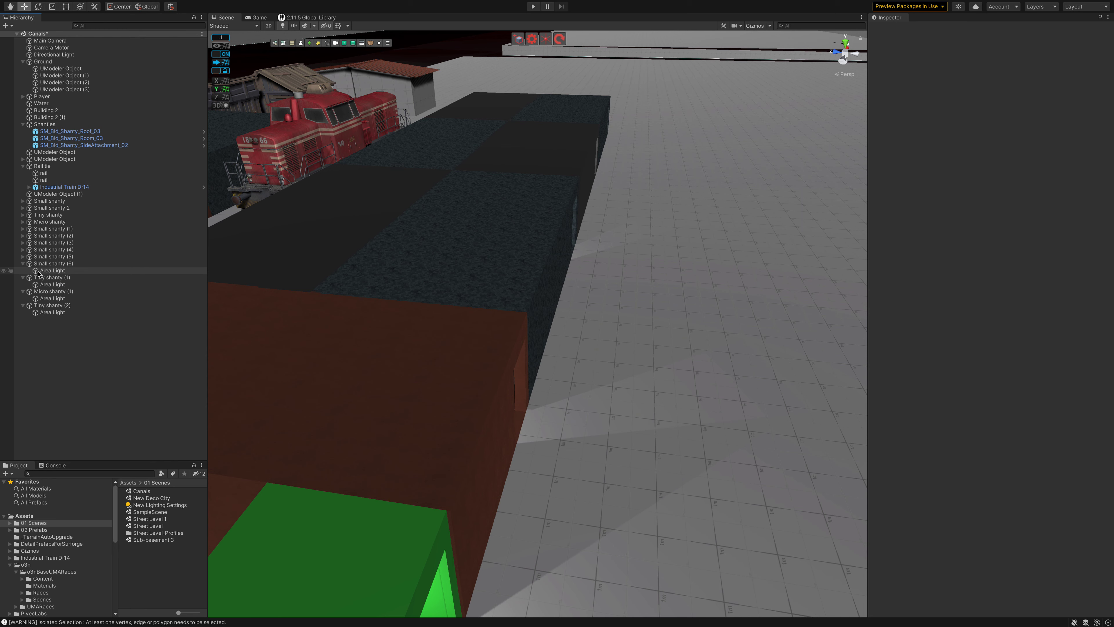
pyautogui.click(22, 257)
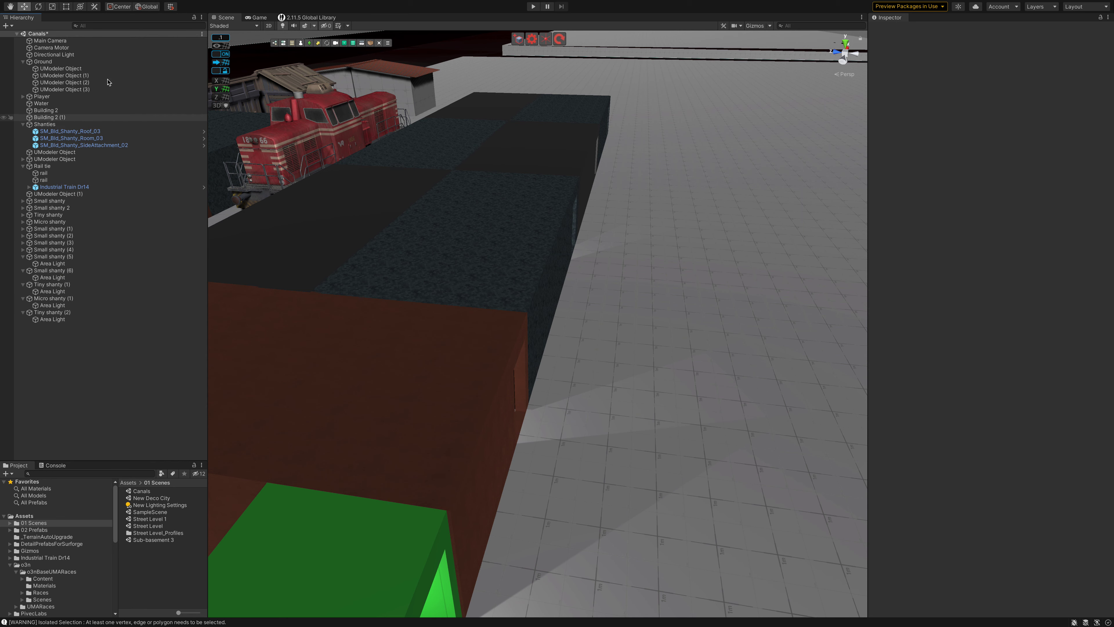
pyautogui.write('are')
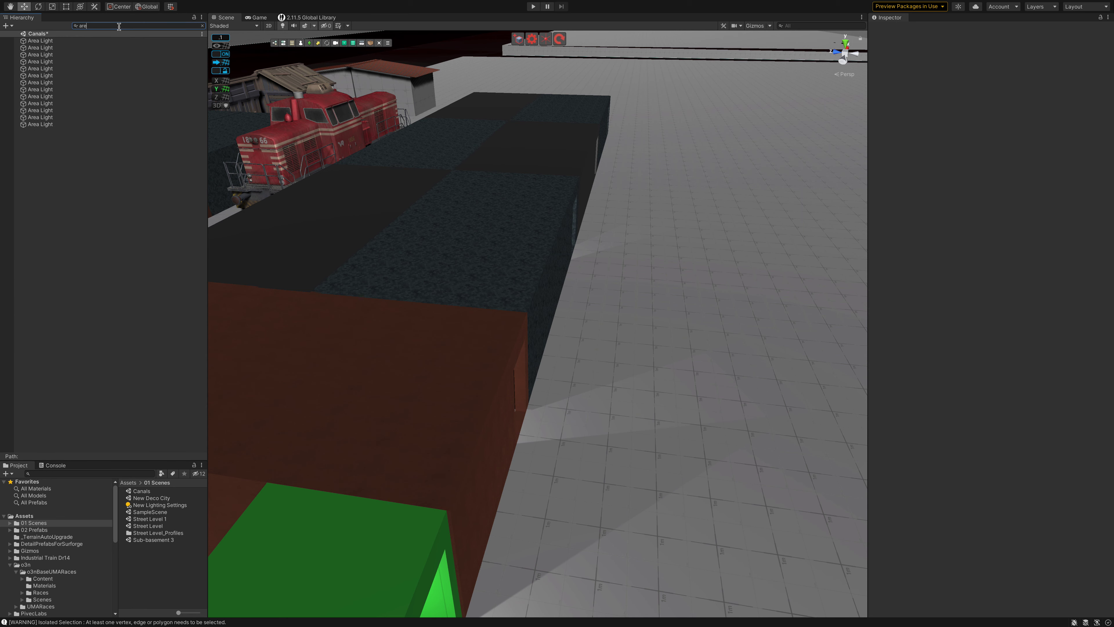
pyautogui.press('Down')
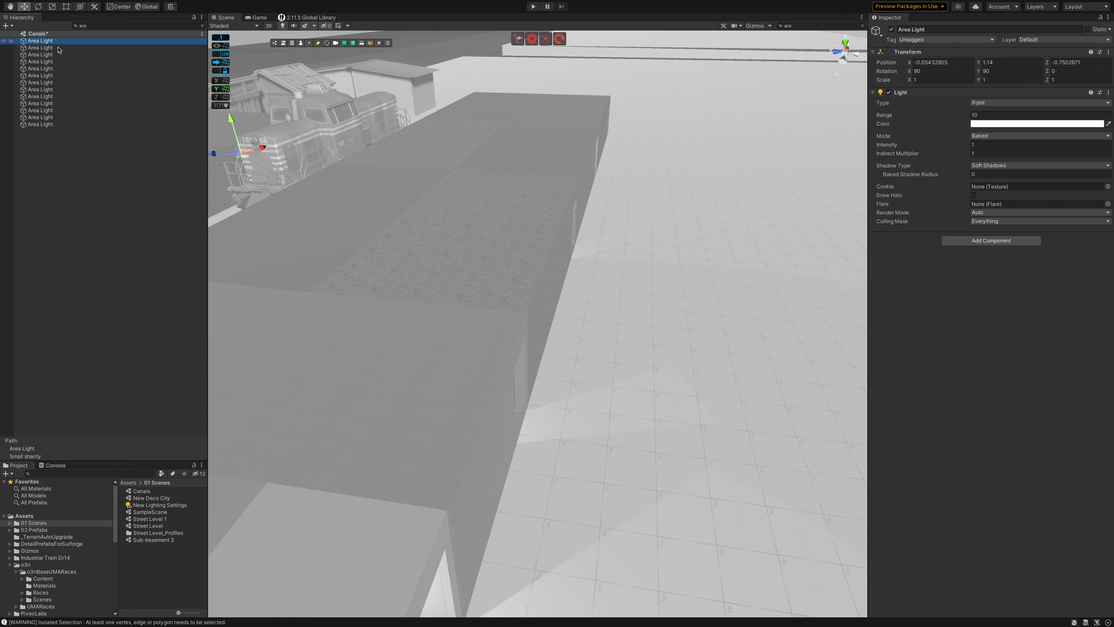
pyautogui.hotkey('ctrl', 'a')
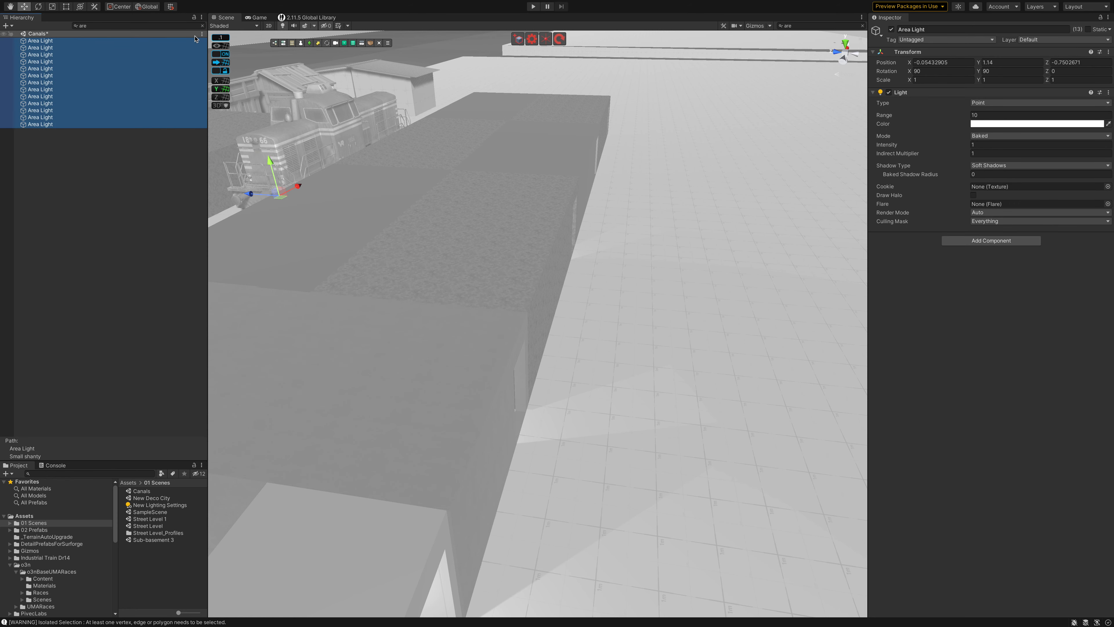
pyautogui.click(890, 29)
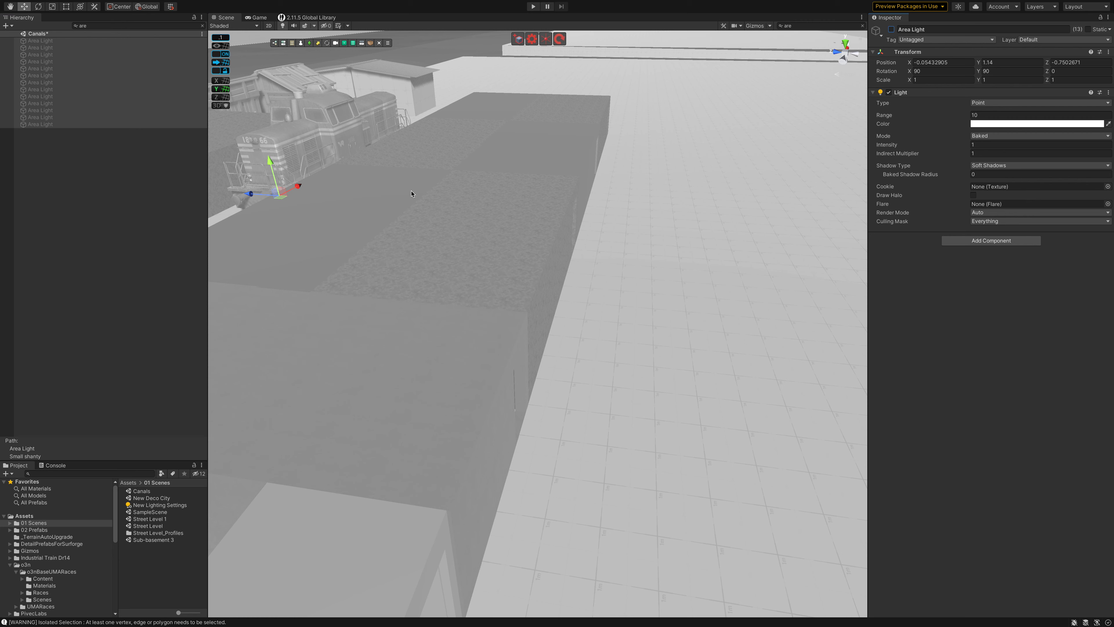
# Step: Clear the Hierarchy search and collapse Small shanty (5), (6), Tiny shanty (1), (2) and Micro shanty (1)
pyautogui.click(203, 26)
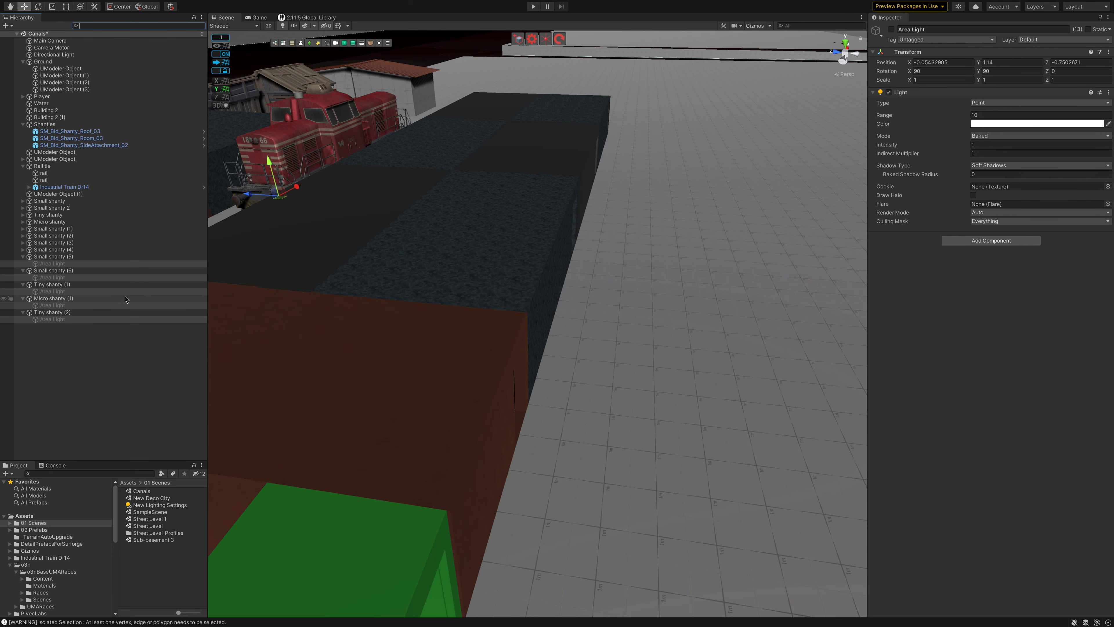
pyautogui.click(23, 256)
pyautogui.click(23, 263)
pyautogui.click(23, 270)
pyautogui.click(23, 278)
pyautogui.click(23, 284)
pyautogui.keyDown('alt'); pyautogui.moveTo(388, 298); pyautogui.dragTo(378, 324); pyautogui.keyUp('alt')
pyautogui.scroll(-3, 391, 297)
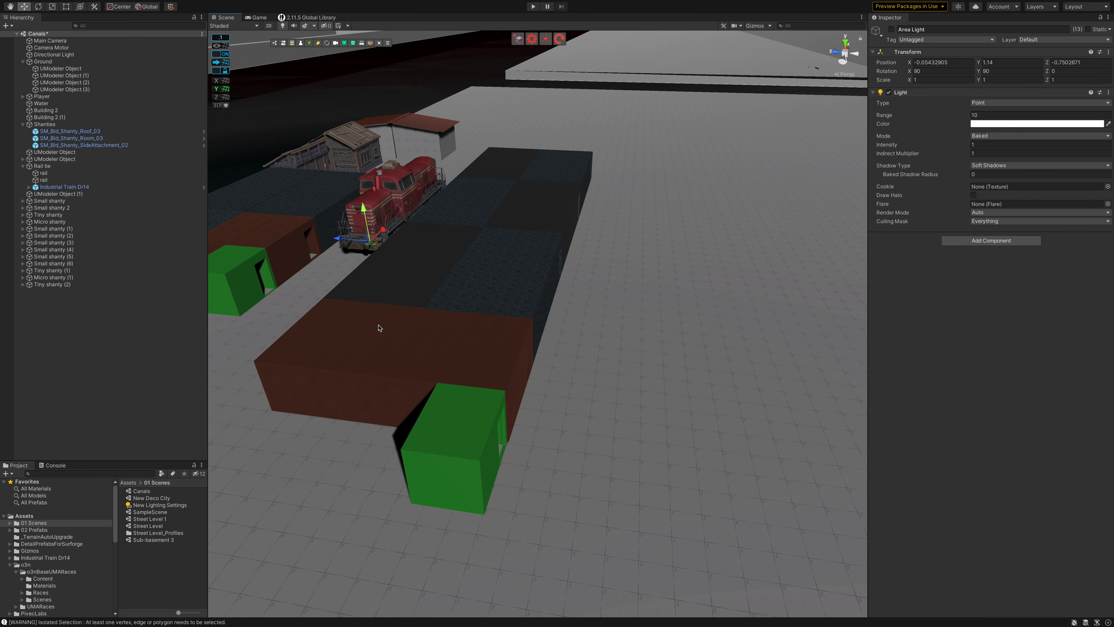
# Step: Duplicate the green Micro shanty (1), slide the copy to Z 93.4, and set Y rotation 90
pyautogui.click(484, 447)
pyautogui.keyDown('alt'); pyautogui.scroll(-2, 561, 441); pyautogui.keyUp('alt')
pyautogui.keyDown('alt'); pyautogui.scroll(-3, 561, 441); pyautogui.keyUp('alt')
pyautogui.keyDown('alt'); pyautogui.scroll(-2, 561, 441); pyautogui.keyUp('alt')
pyautogui.keyDown('alt'); pyautogui.moveTo(561, 441); pyautogui.dragTo(555, 432); pyautogui.keyUp('alt')
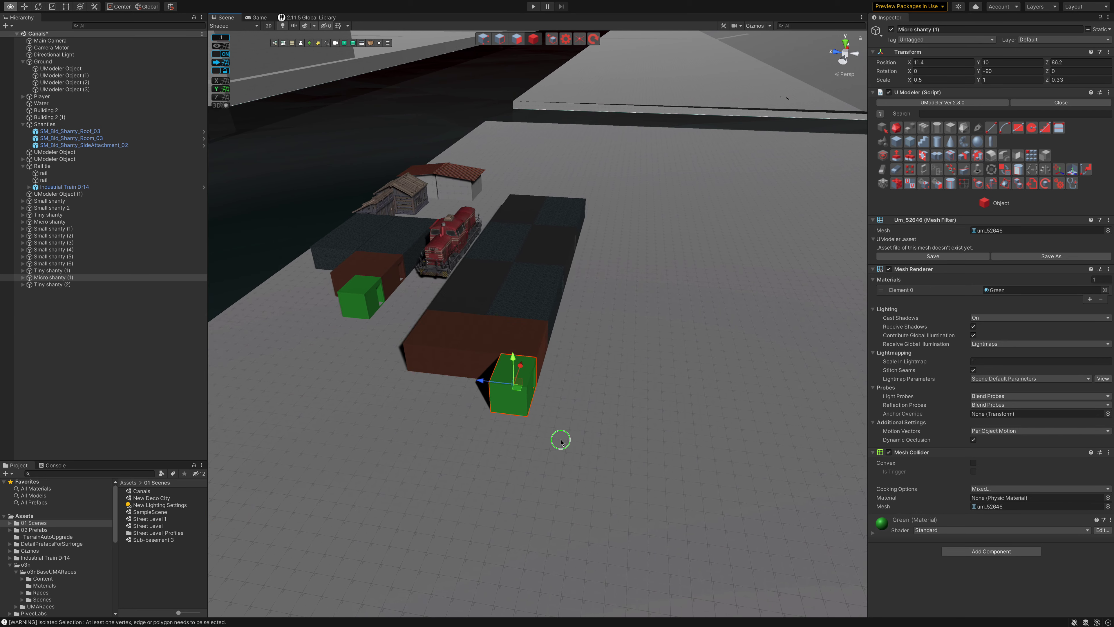
pyautogui.hotkey('ctrl', 'd')
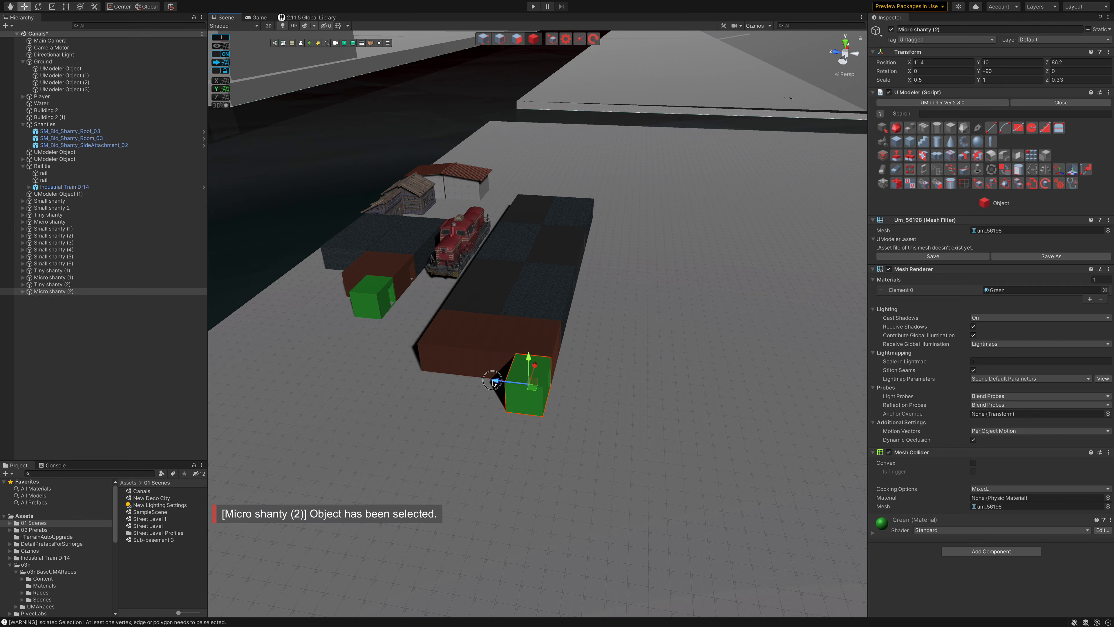
pyautogui.moveTo(493, 381); pyautogui.dragTo(397, 370)
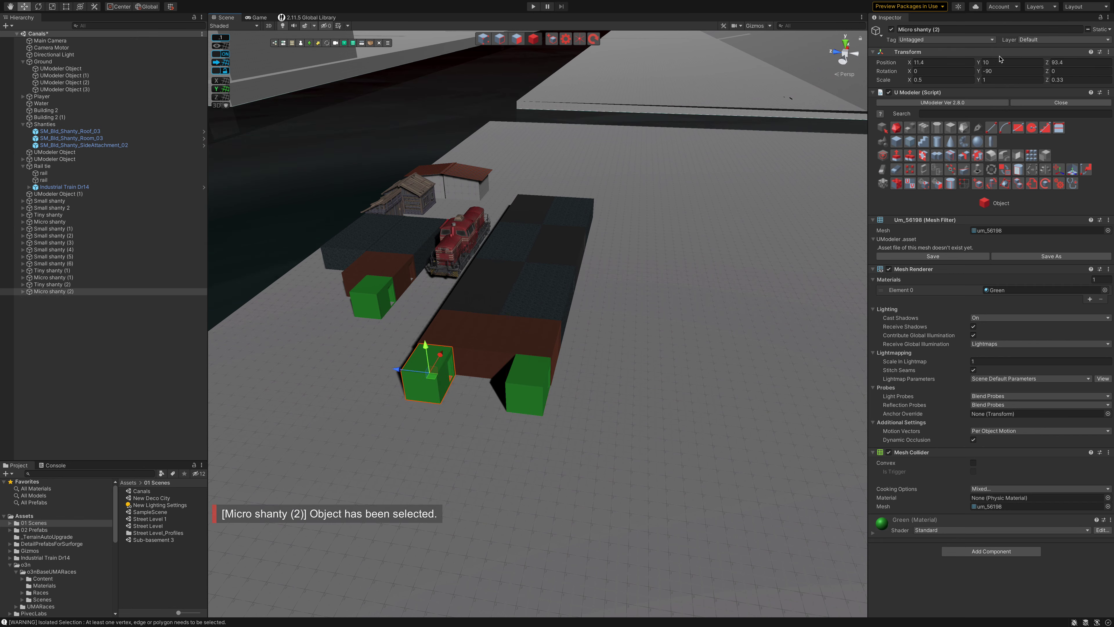
pyautogui.click(1008, 71)
pyautogui.write('90')
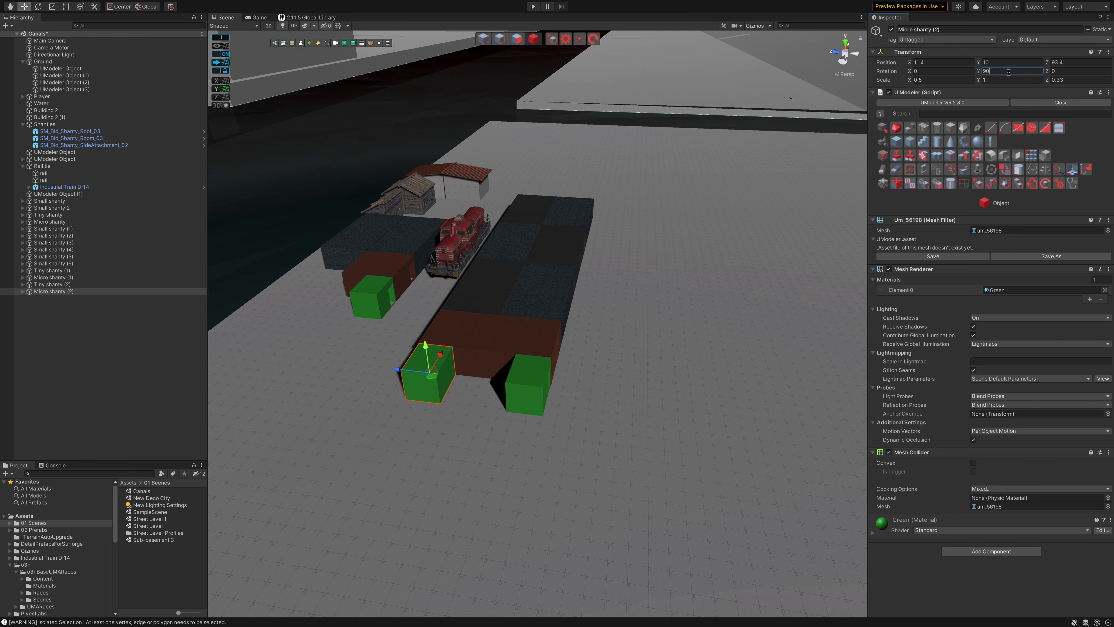
# Step: Fine-tune the new green copy's position to Z 93.5 and re-enter its Y rotation
pyautogui.keyDown('alt'); pyautogui.moveTo(467, 279); pyautogui.dragTo(467, 292); pyautogui.keyUp('alt')
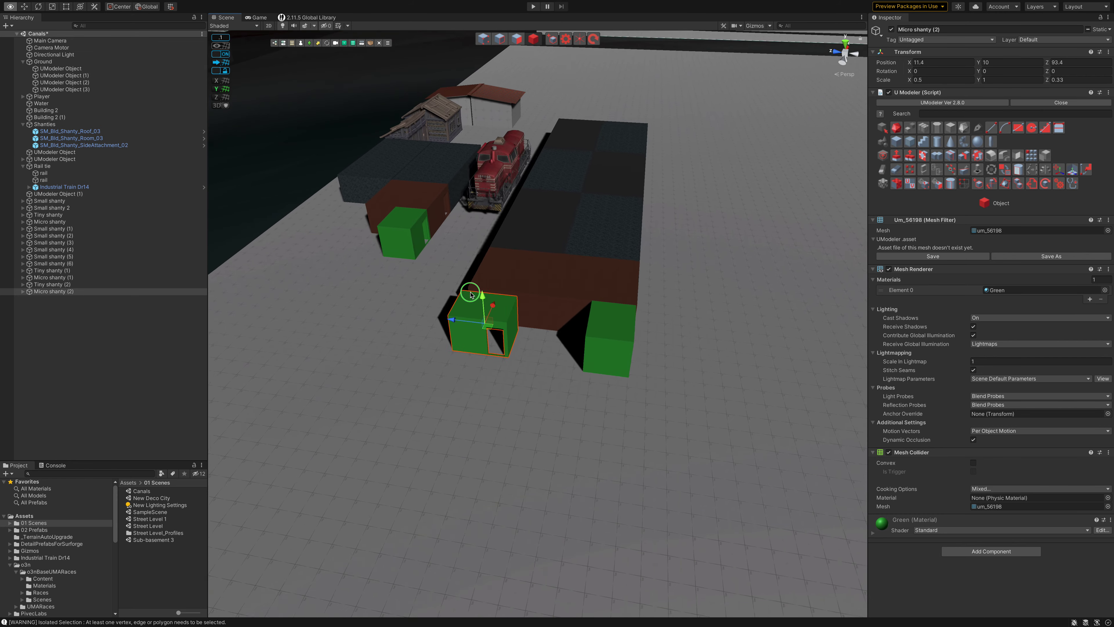
pyautogui.keyDown('alt'); pyautogui.moveTo(466, 293); pyautogui.dragTo(502, 298); pyautogui.keyUp('alt')
pyautogui.moveTo(551, 334); pyautogui.dragTo(663, 323)
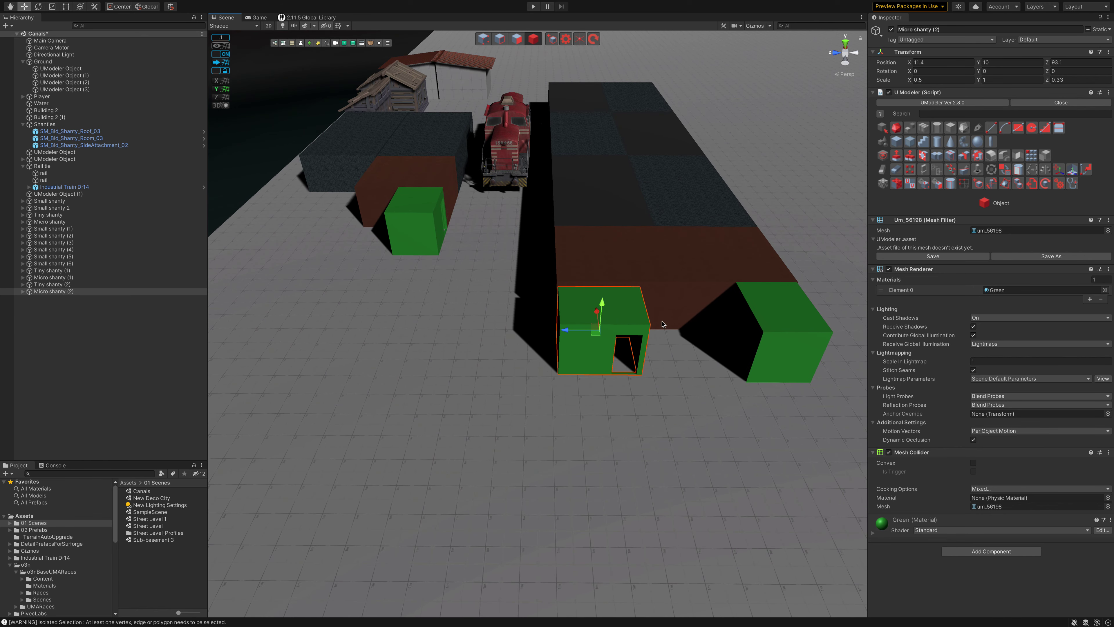
pyautogui.click(1002, 71)
pyautogui.write('9')
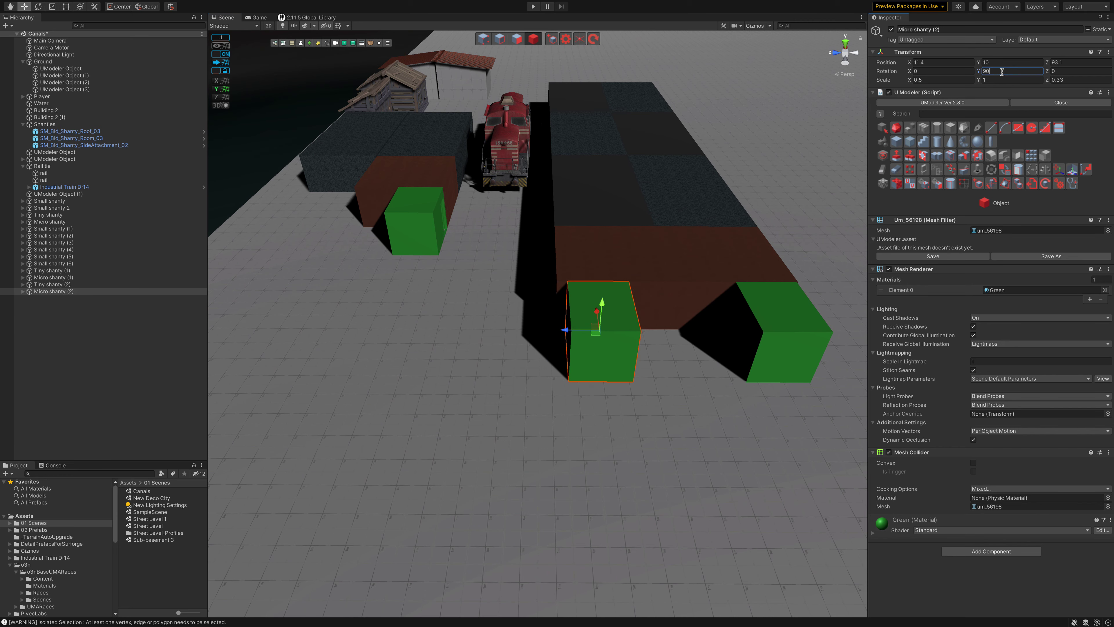
pyautogui.moveTo(561, 331); pyautogui.dragTo(723, 330, button='middle')
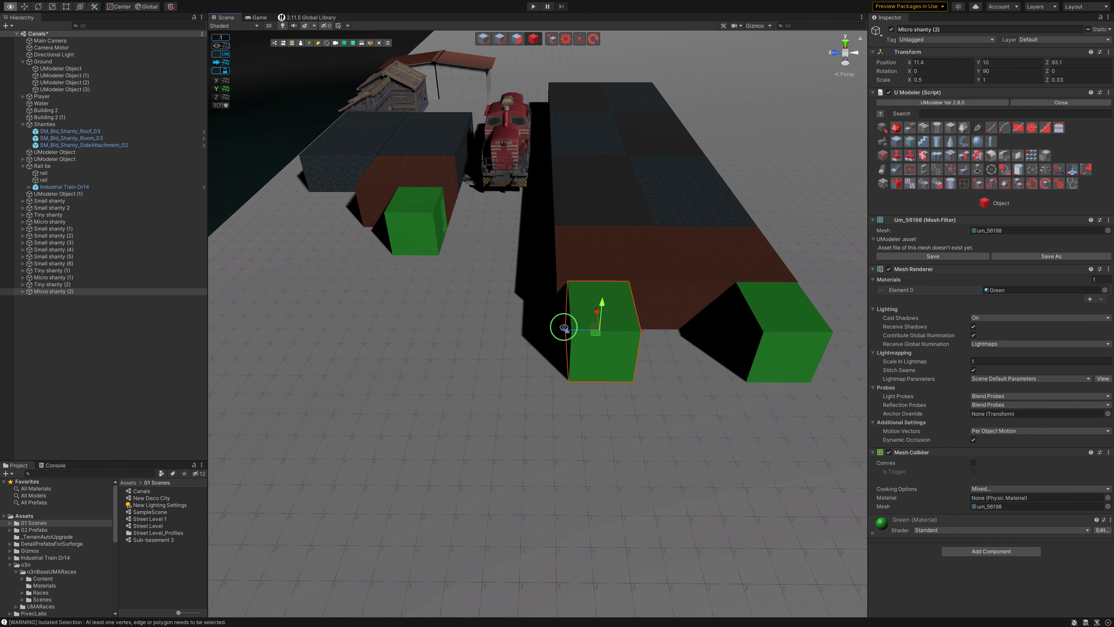
pyautogui.moveTo(723, 329); pyautogui.dragTo(601, 329, button='middle')
pyautogui.moveTo(588, 322); pyautogui.dragTo(578, 323)
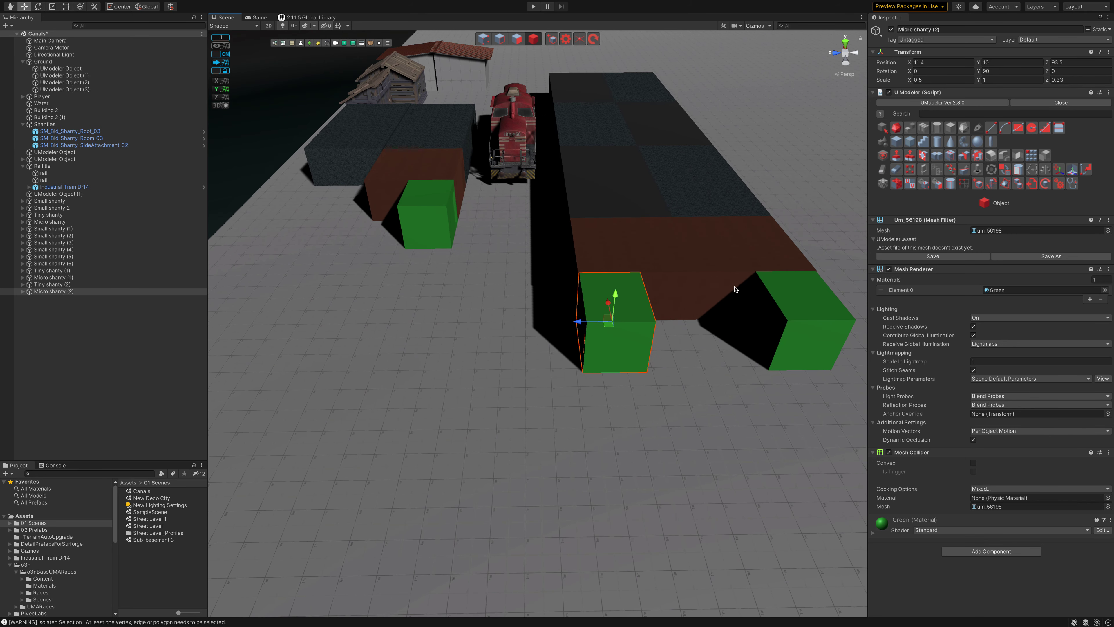
# Step: Duplicate Micro shanty (2) and slide the copy along X beside it
pyautogui.press('alt')
pyautogui.keyDown('alt'); pyautogui.moveTo(735, 285); pyautogui.dragTo(559, 376, button='right'); pyautogui.keyUp('alt')
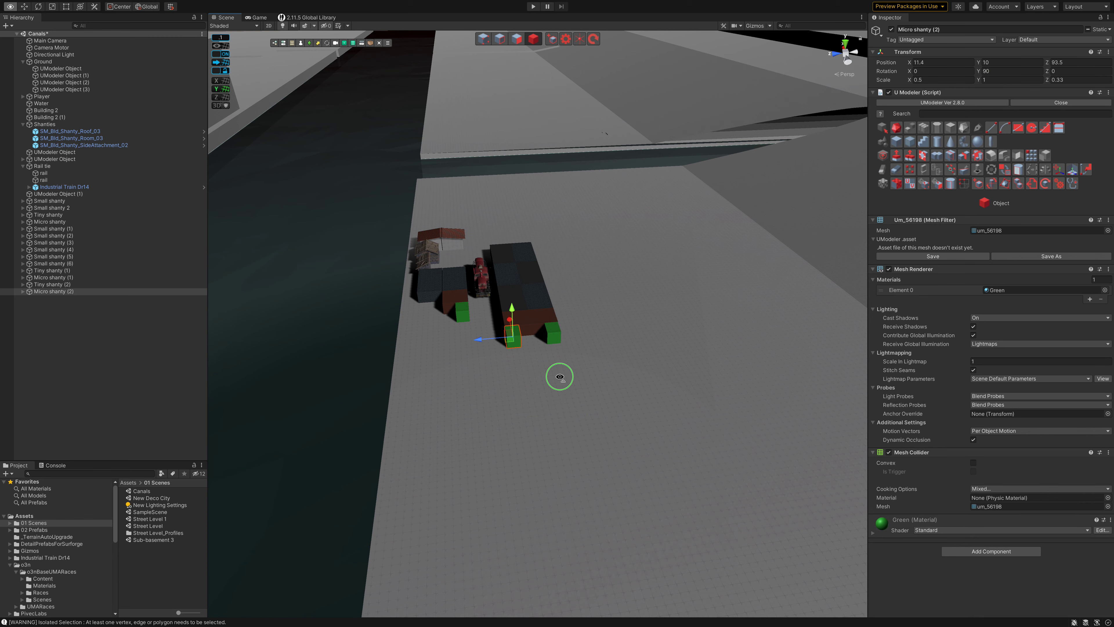
pyautogui.keyDown('alt'); pyautogui.moveTo(560, 377); pyautogui.dragTo(535, 383); pyautogui.keyUp('alt')
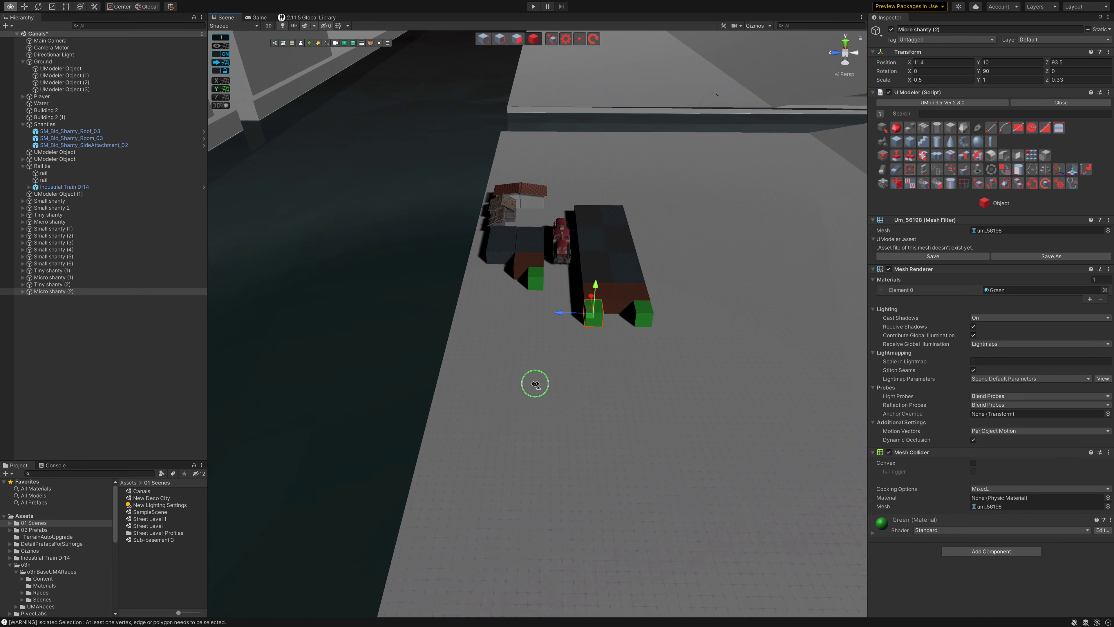
pyautogui.keyDown('alt'); pyautogui.scroll(5, 535, 383); pyautogui.keyUp('alt')
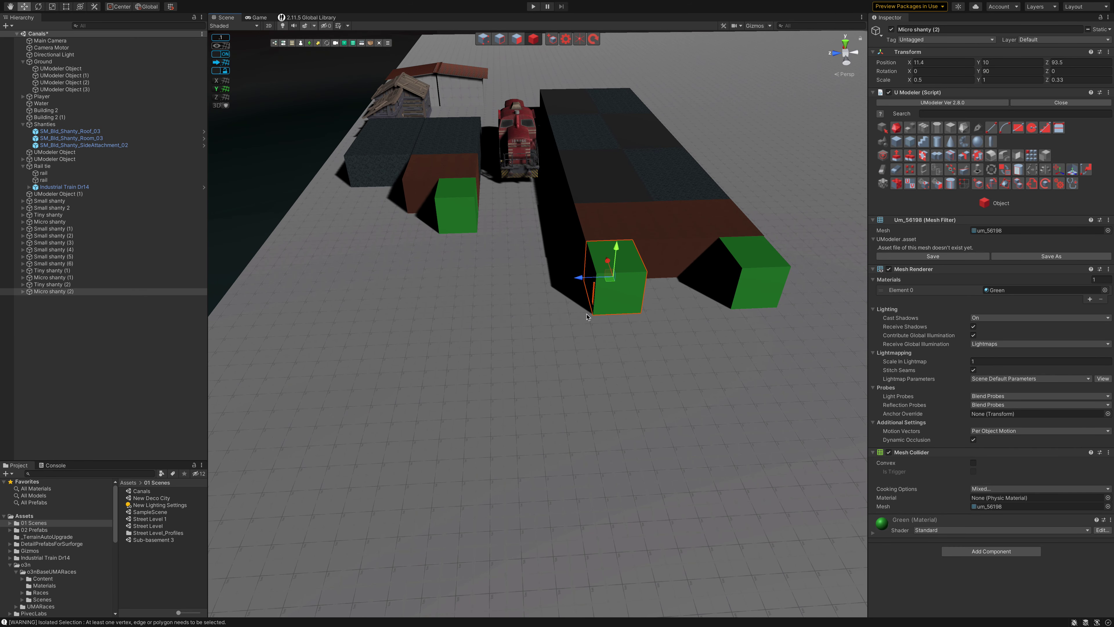
pyautogui.hotkey('ctrl', 'd')
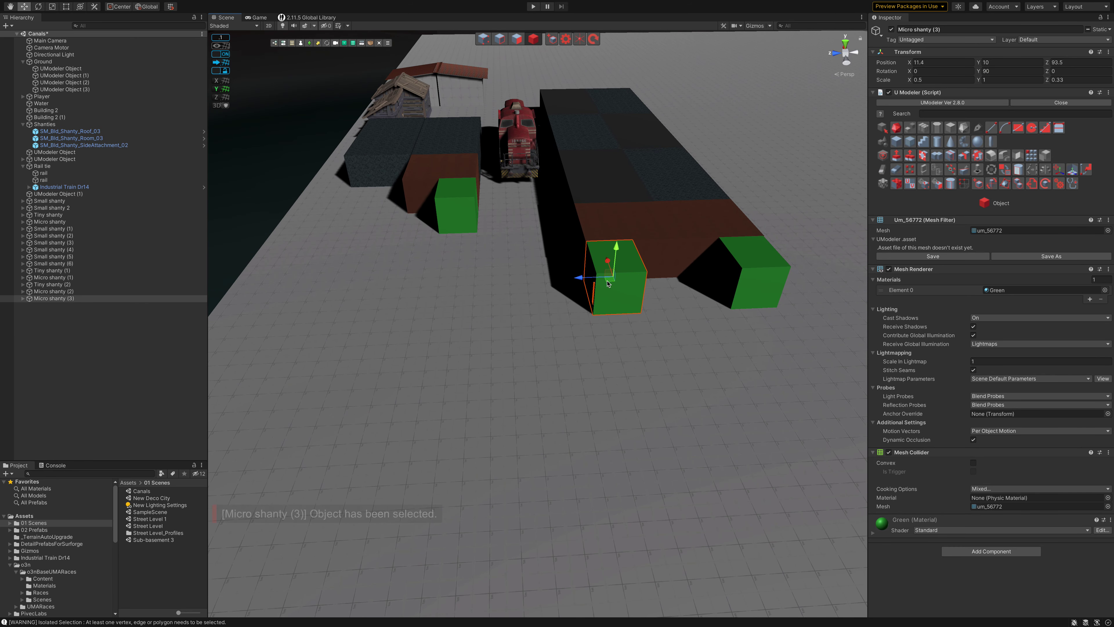
pyautogui.moveTo(609, 260)
pyautogui.mouseDown()
pyautogui.moveTo(625, 307)
pyautogui.moveTo(734, 298)
pyautogui.moveTo(506, 292)
pyautogui.mouseUp()
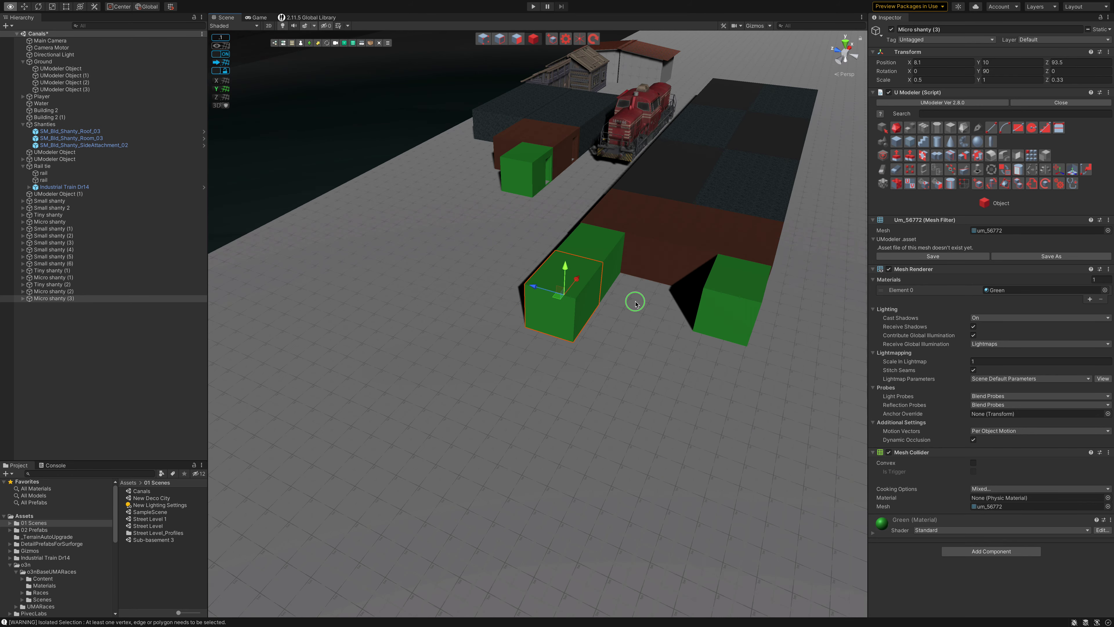
pyautogui.moveTo(508, 251); pyautogui.dragTo(506, 246)
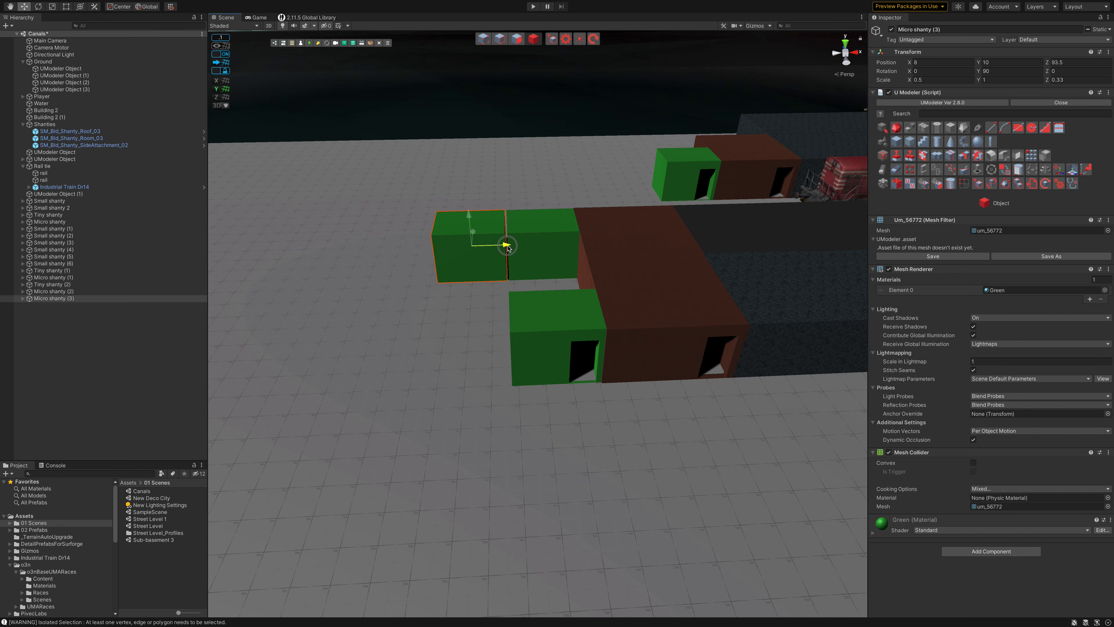
# Step: Duplicate Micro shanty (1), line the copy up along X, and select all four green blocks
pyautogui.click(534, 331)
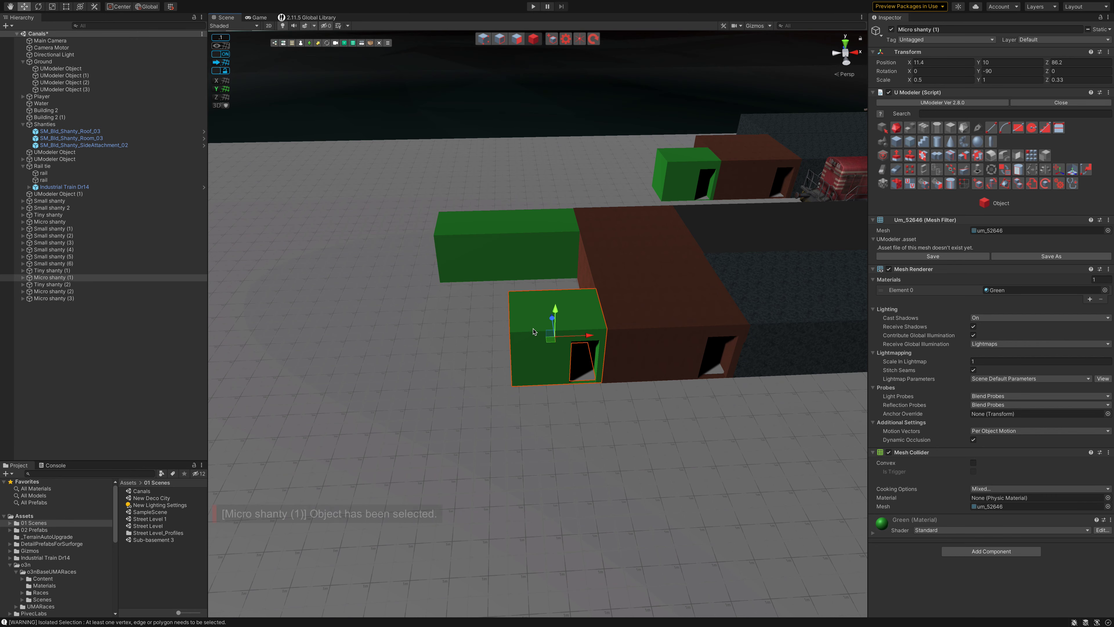
pyautogui.hotkey('ctrl', 'd')
pyautogui.moveTo(574, 336); pyautogui.dragTo(496, 343)
pyautogui.moveTo(498, 344)
pyautogui.mouseDown()
pyautogui.moveTo(559, 368)
pyautogui.moveTo(627, 356)
pyautogui.mouseUp()
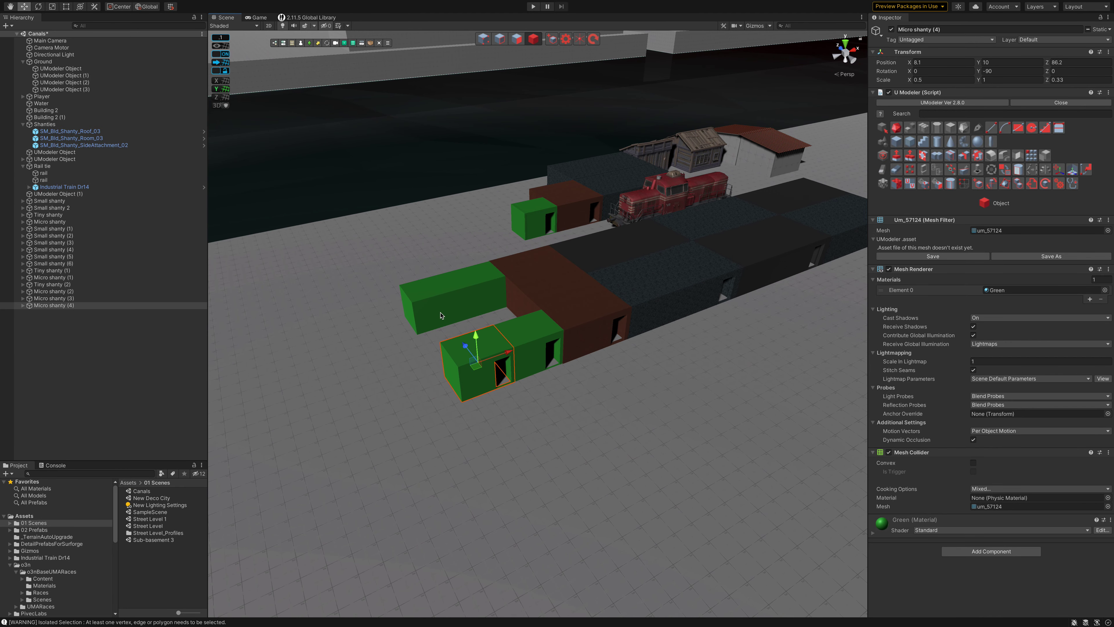
pyautogui.moveTo(440, 315); pyautogui.dragTo(468, 367)
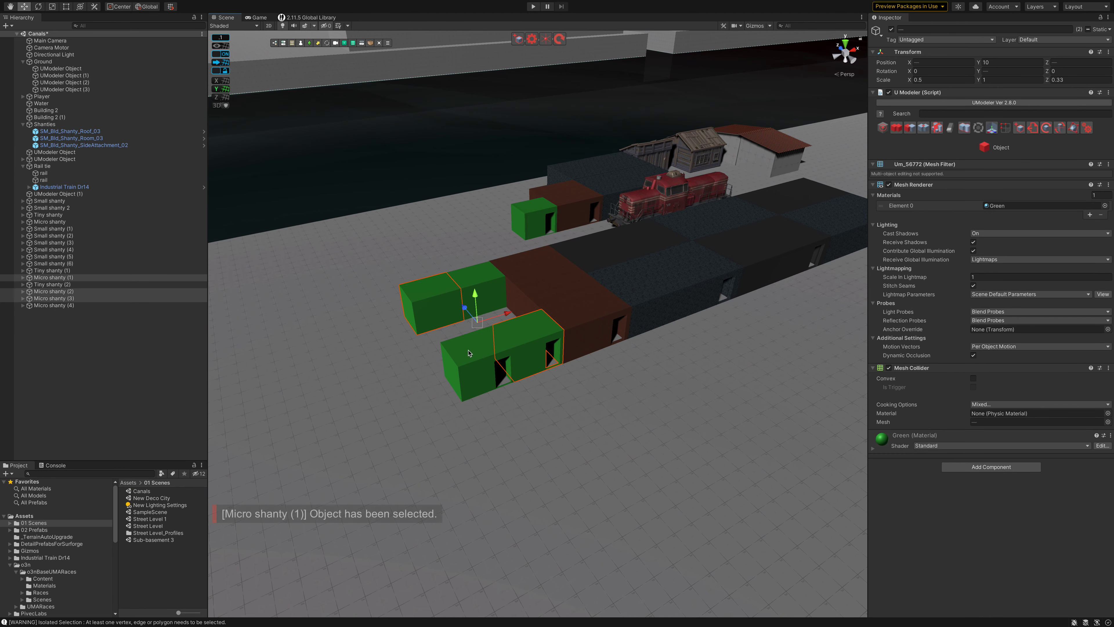
# Step: Duplicate the four green blocks and move the copies along X to extend the rows
pyautogui.hotkey('ctrl', 'd')
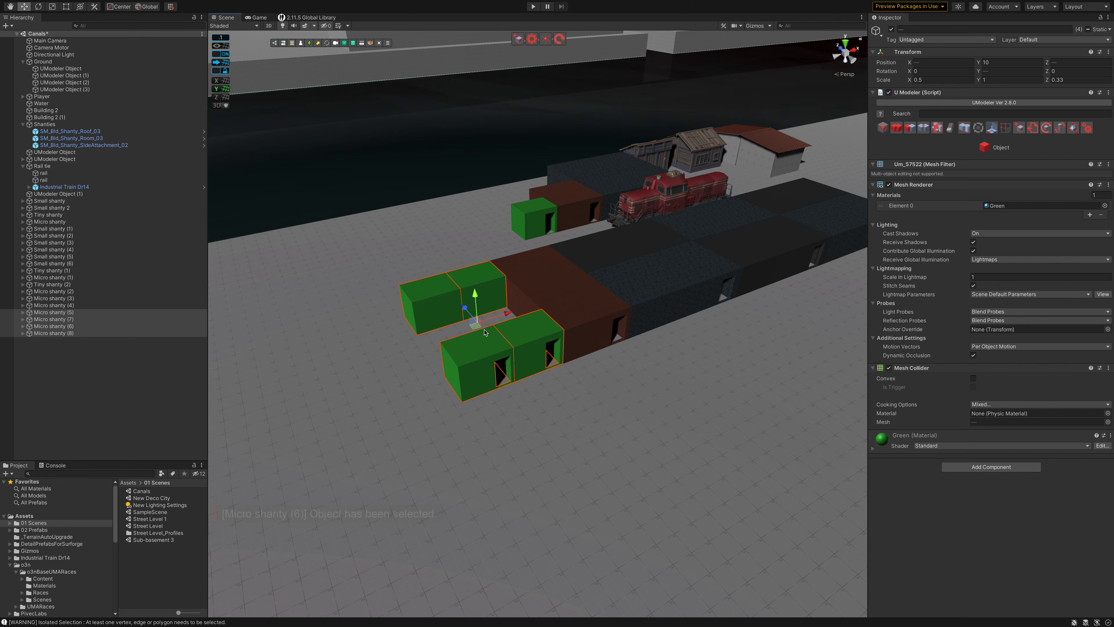
pyautogui.moveTo(509, 317); pyautogui.dragTo(405, 358)
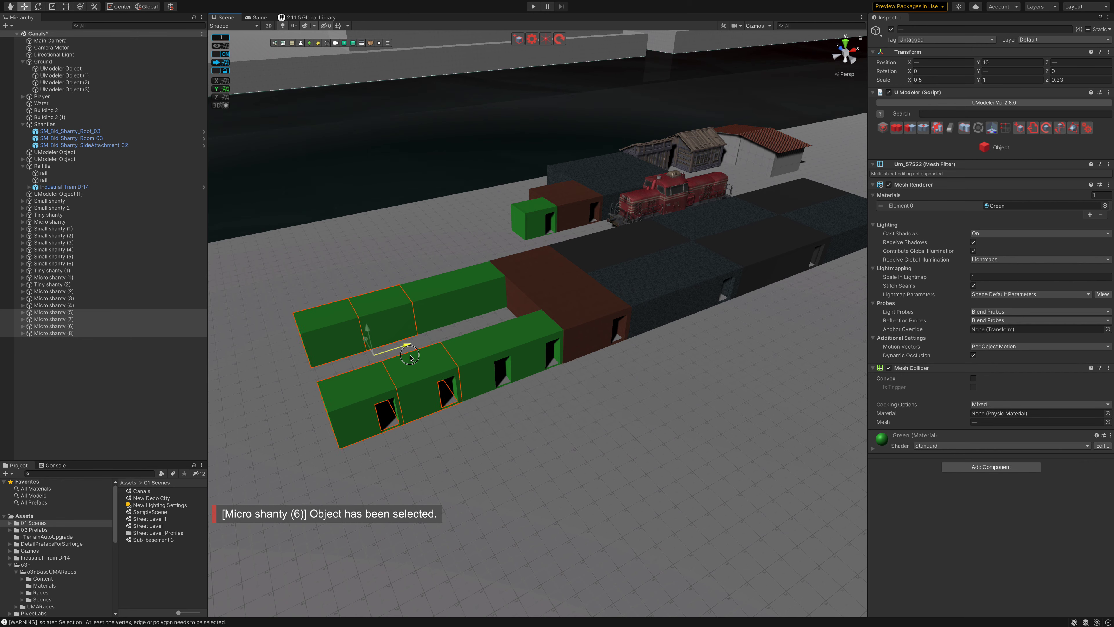
pyautogui.moveTo(405, 359); pyautogui.dragTo(405, 346)
# Step: Select seven green segments, duplicate them, and slide the copies along X to lengthen both rows
pyautogui.click(349, 340)
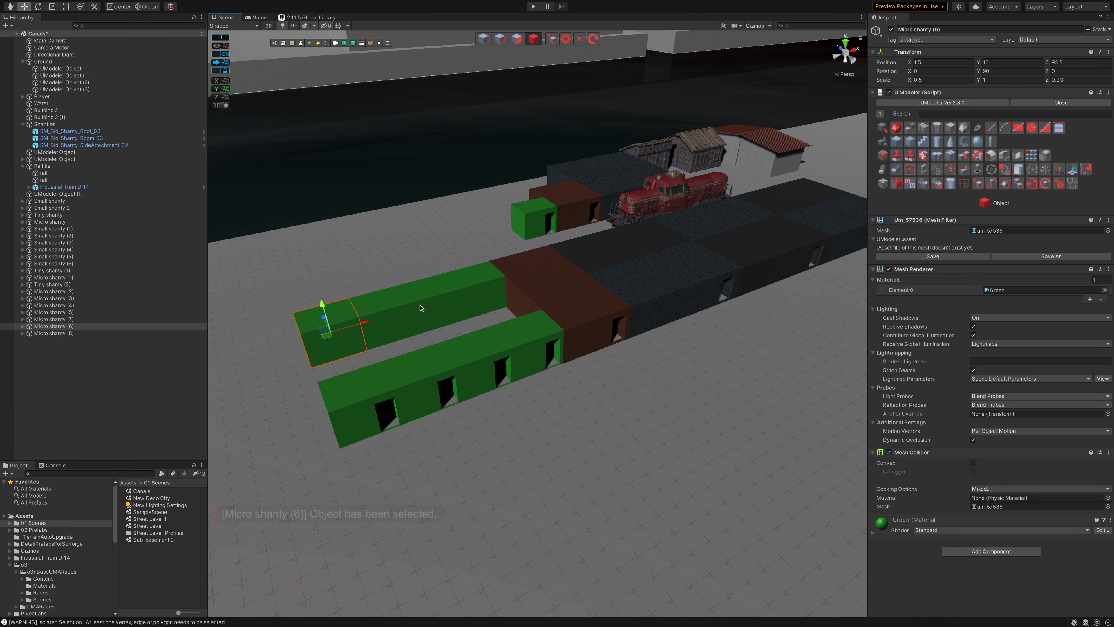
pyautogui.click(389, 391)
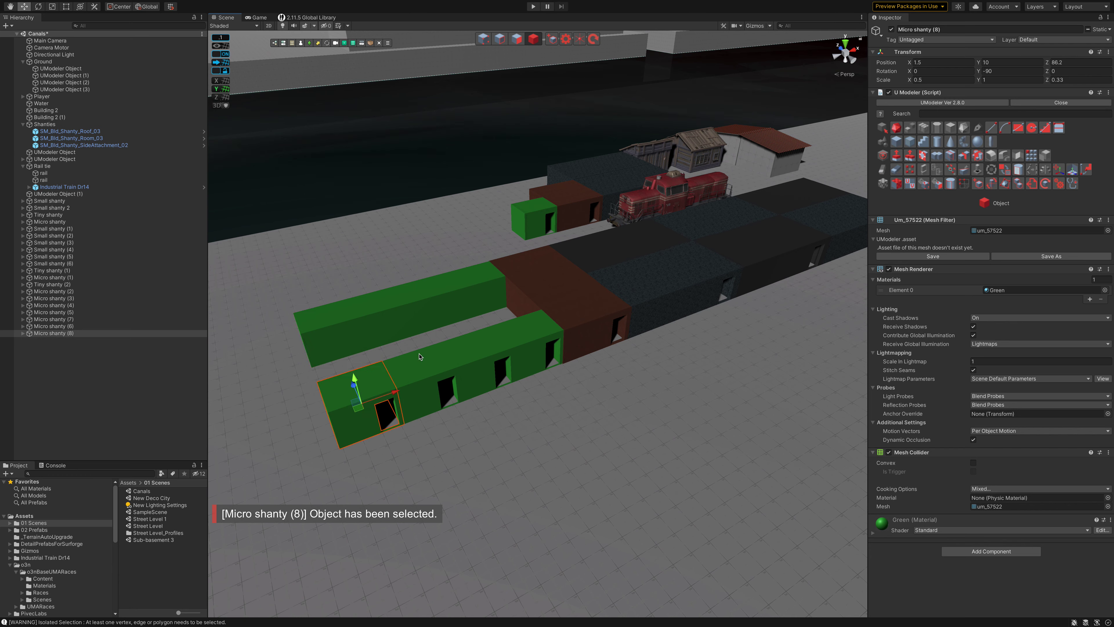
pyautogui.click(395, 330)
pyautogui.click(412, 370)
pyautogui.click(328, 339)
pyautogui.keyDown('shift'); pyautogui.click(350, 397); pyautogui.keyUp('shift')
pyautogui.keyDown('shift'); pyautogui.click(415, 383); pyautogui.keyUp('shift')
pyautogui.keyDown('shift'); pyautogui.click(435, 302); pyautogui.keyUp('shift')
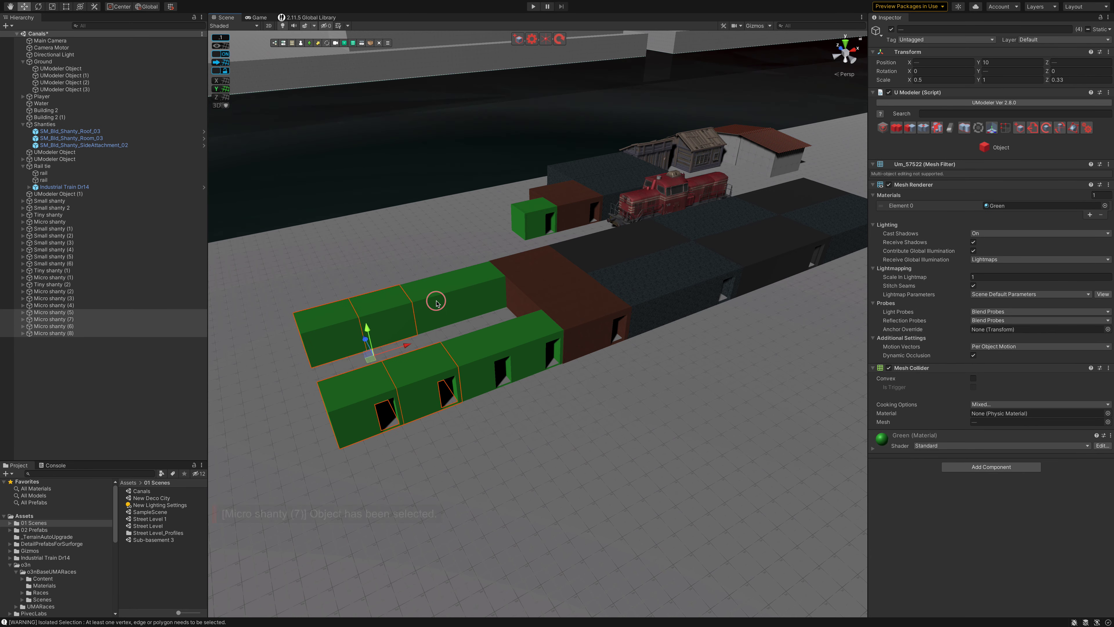
pyautogui.keyDown('shift'); pyautogui.click(482, 294); pyautogui.keyUp('shift')
pyautogui.keyDown('shift'); pyautogui.click(505, 331); pyautogui.keyUp('shift')
pyautogui.keyDown('shift'); pyautogui.click(505, 331); pyautogui.keyUp('shift')
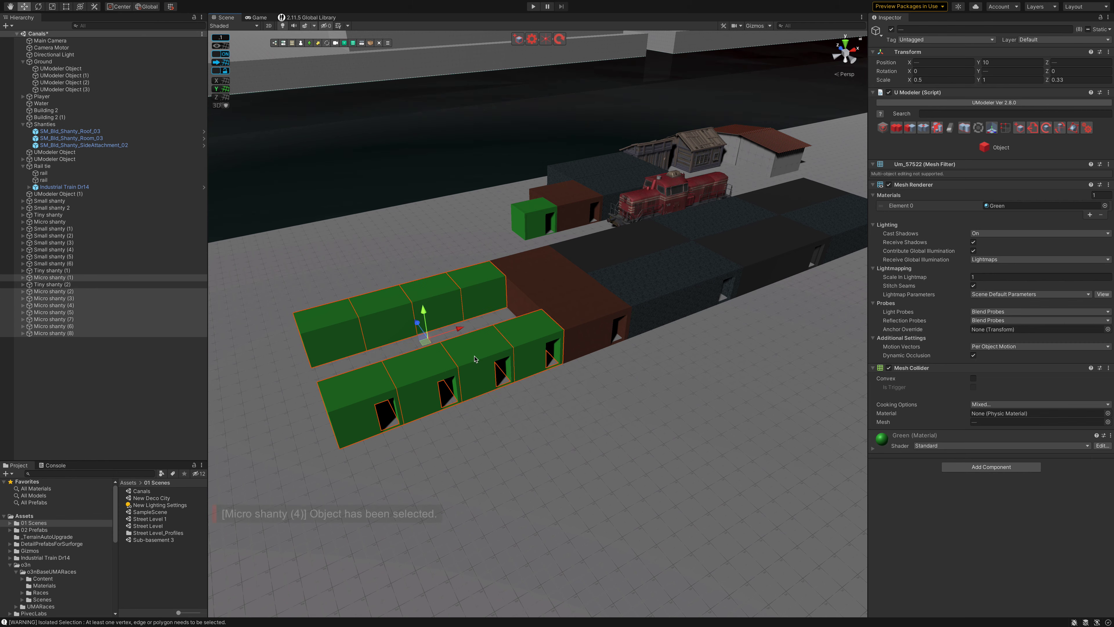
pyautogui.hotkey('ctrl', 'd')
pyautogui.moveTo(460, 328); pyautogui.dragTo(207, 391)
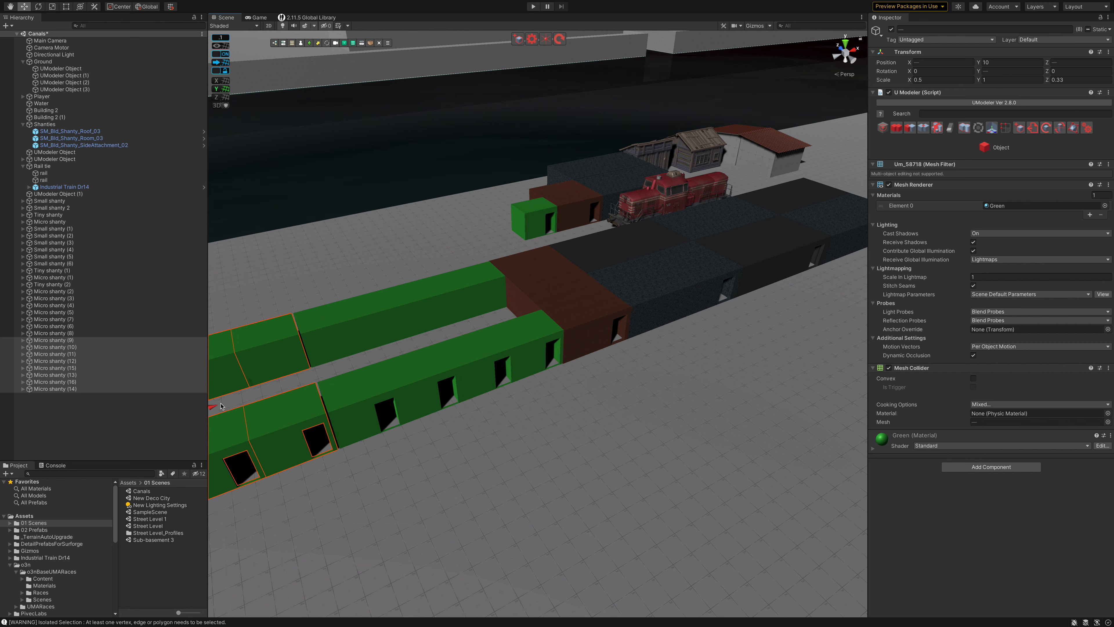
pyautogui.moveTo(212, 407); pyautogui.dragTo(214, 407)
pyautogui.moveTo(391, 413)
pyautogui.keyDown('alt'); pyautogui.mouseDown()
pyautogui.moveTo(447, 383)
pyautogui.moveTo(514, 386)
pyautogui.mouseUp(); pyautogui.keyUp('alt')
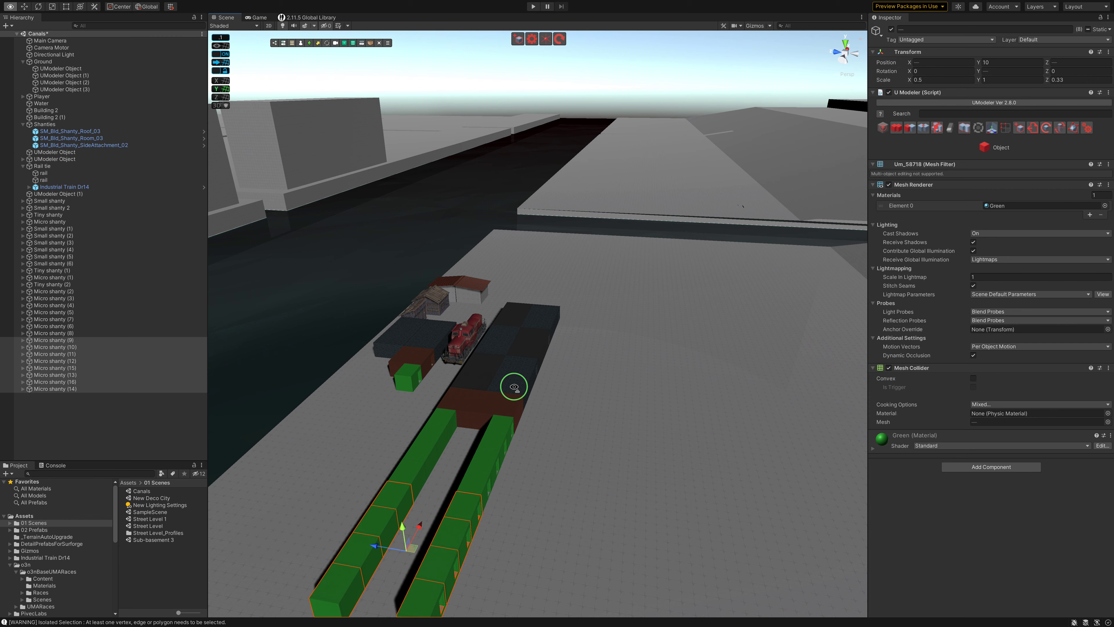
# Step: Select the dark red Tiny shanty (1) and neighbouring shanty blocks through Small shanty (1)
pyautogui.click(508, 404)
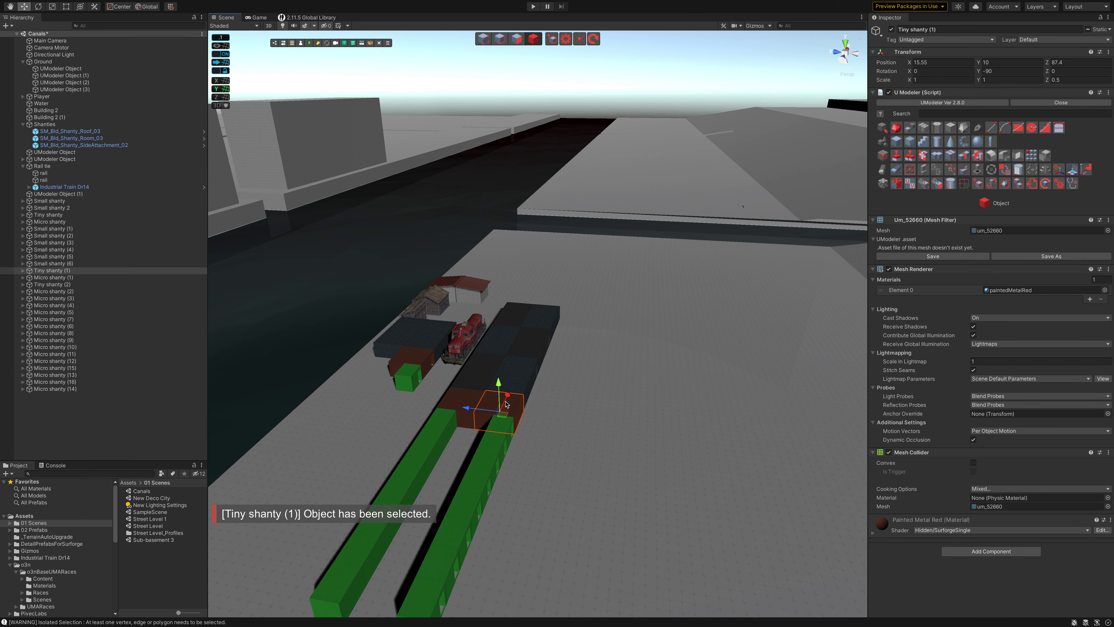
pyautogui.keyDown('shift'); pyautogui.click(464, 398); pyautogui.keyUp('shift')
pyautogui.keyDown('shift'); pyautogui.click(490, 373); pyautogui.keyUp('shift')
pyautogui.keyDown('shift'); pyautogui.click(522, 351); pyautogui.keyUp('shift')
pyautogui.keyDown('shift'); pyautogui.click(533, 335); pyautogui.keyUp('shift')
pyautogui.keyDown('shift'); pyautogui.click(523, 320); pyautogui.keyUp('shift')
pyautogui.keyDown('shift'); pyautogui.click(505, 327); pyautogui.keyUp('shift')
pyautogui.keyDown('shift'); pyautogui.click(494, 334); pyautogui.keyUp('shift')
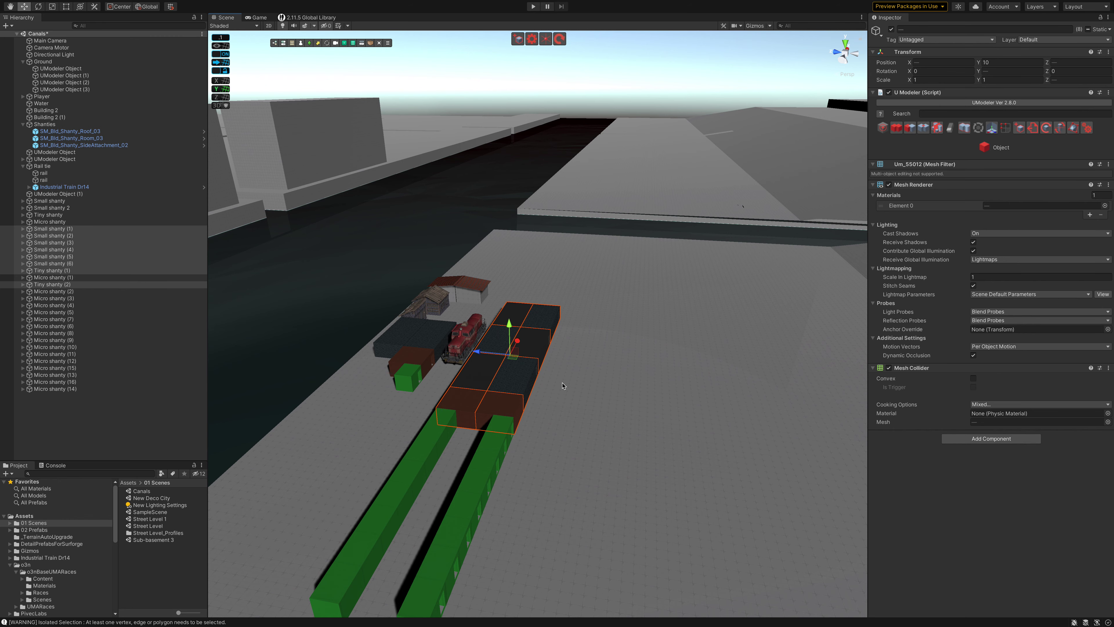
pyautogui.scroll(-3, 553, 459)
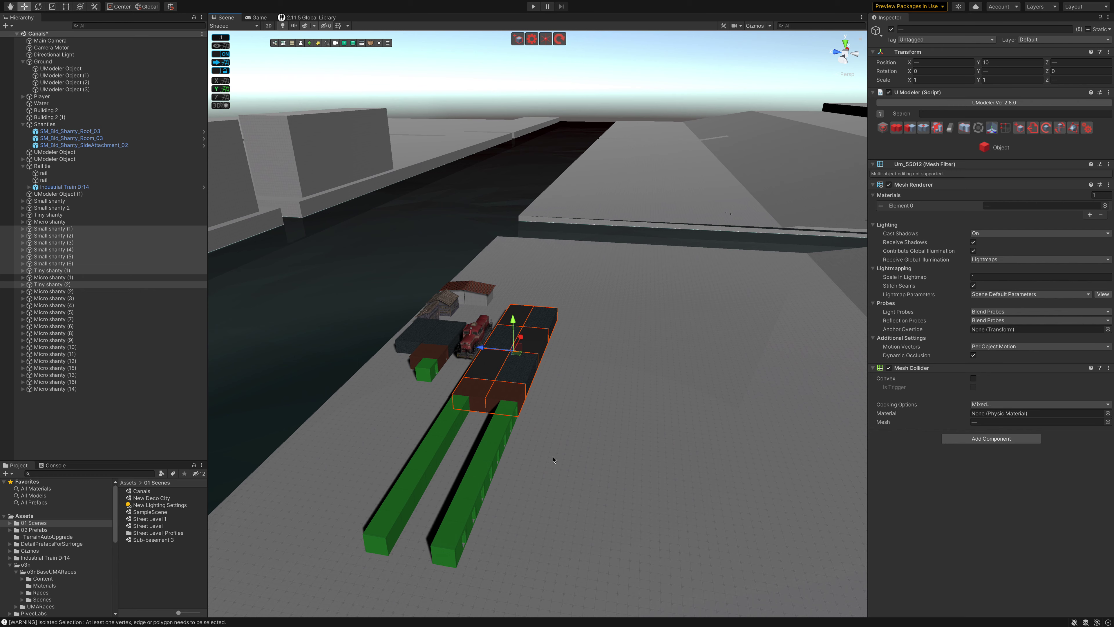
# Step: Duplicate the eight green end blocks and move the copies to the track's far end
pyautogui.click(456, 415)
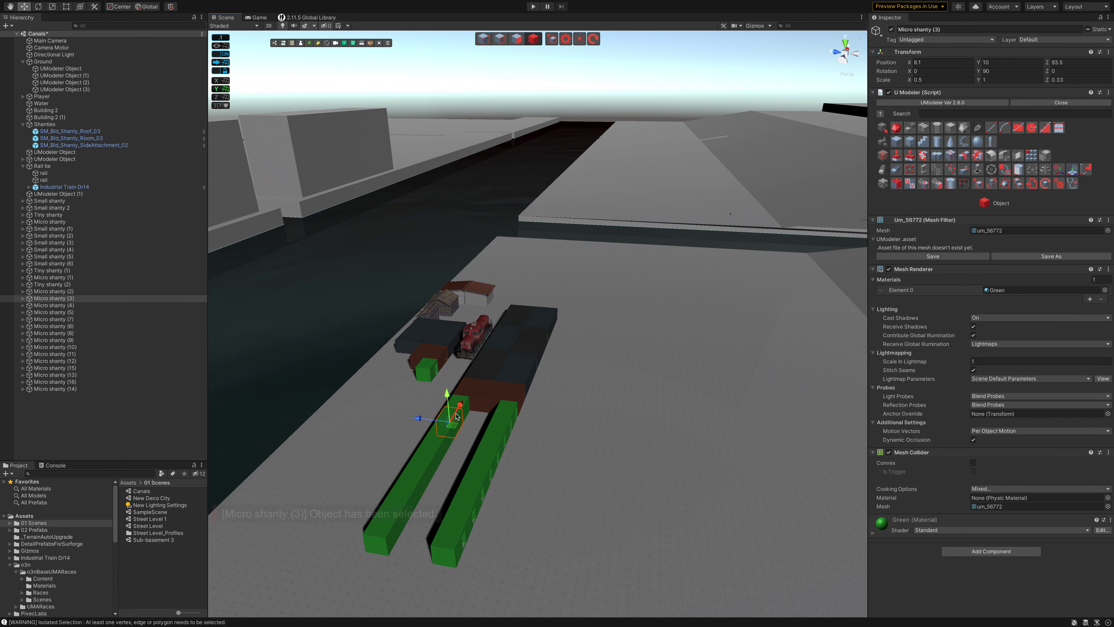
pyautogui.keyDown('shift'); pyautogui.click(497, 430); pyautogui.keyUp('shift')
pyautogui.keyDown('shift'); pyautogui.click(482, 452); pyautogui.keyUp('shift')
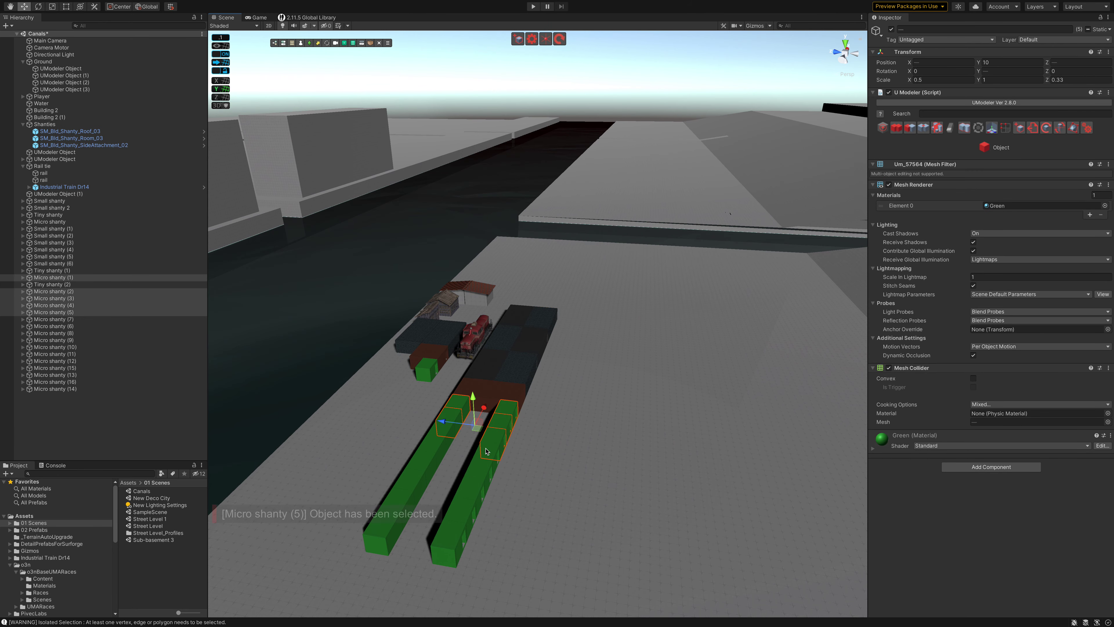
pyautogui.keyDown('shift'); pyautogui.click(433, 439); pyautogui.keyUp('shift')
pyautogui.keyDown('shift'); pyautogui.click(443, 452); pyautogui.keyUp('shift')
pyautogui.keyDown('shift'); pyautogui.click(490, 447); pyautogui.keyUp('shift')
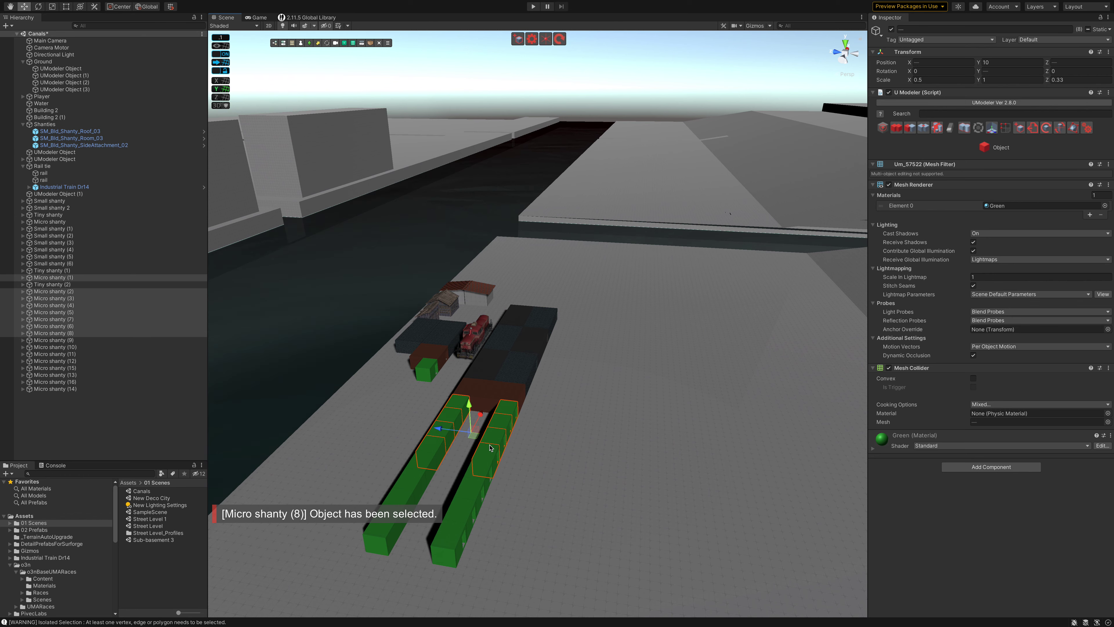
pyautogui.hotkey('ctrl', 'd')
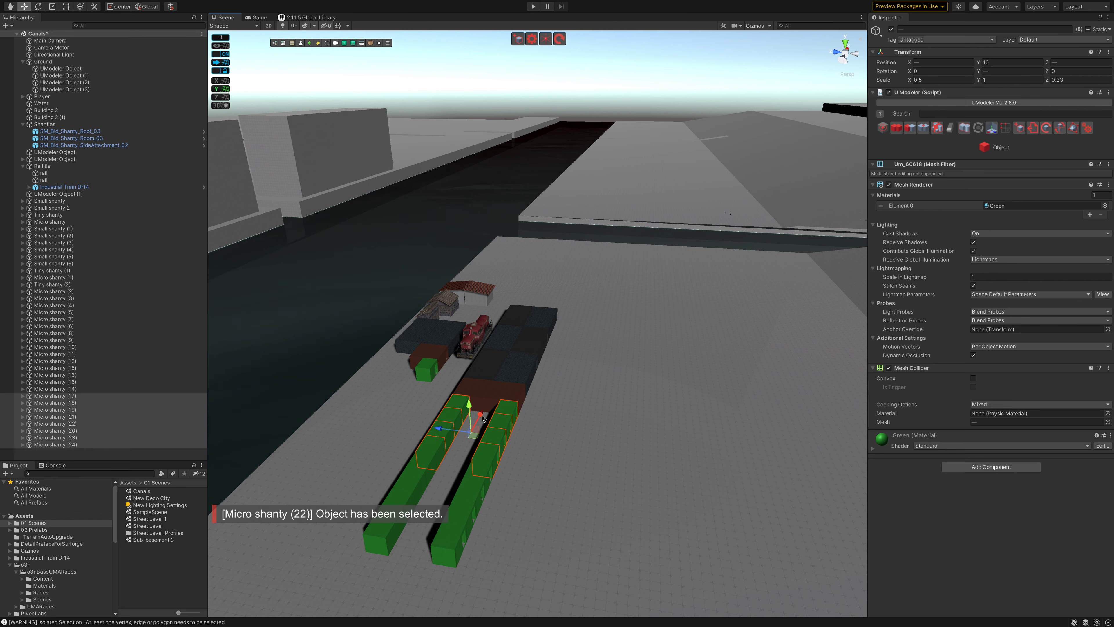
pyautogui.moveTo(480, 418); pyautogui.dragTo(540, 290)
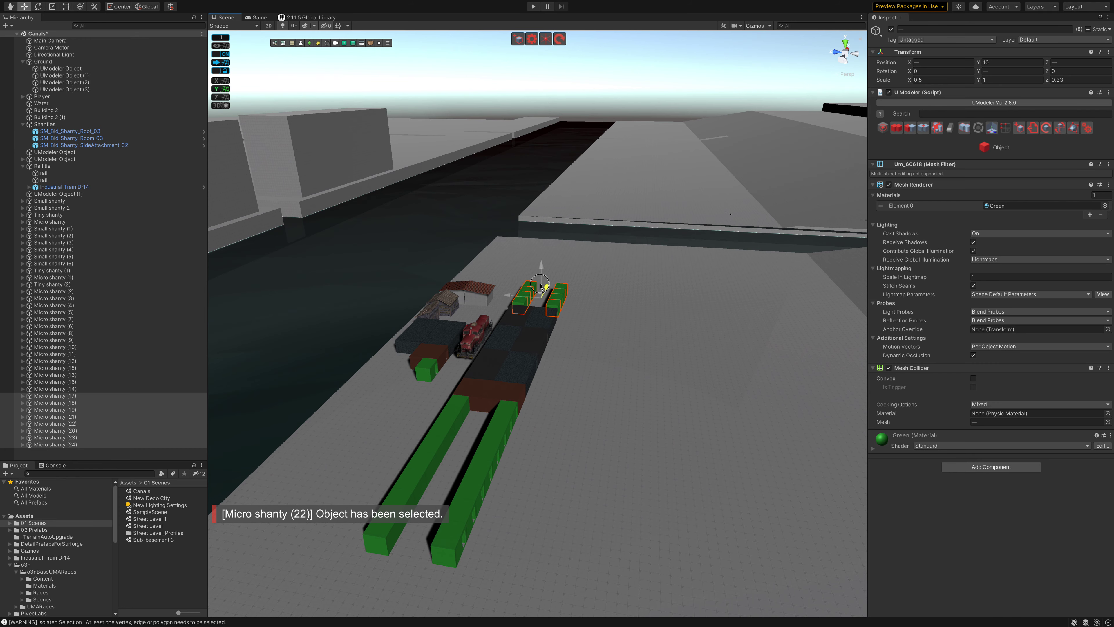
pyautogui.moveTo(539, 289)
pyautogui.mouseDown(button='right')
pyautogui.moveTo(616, 297)
pyautogui.moveTo(447, 267)
pyautogui.mouseUp(button='right')
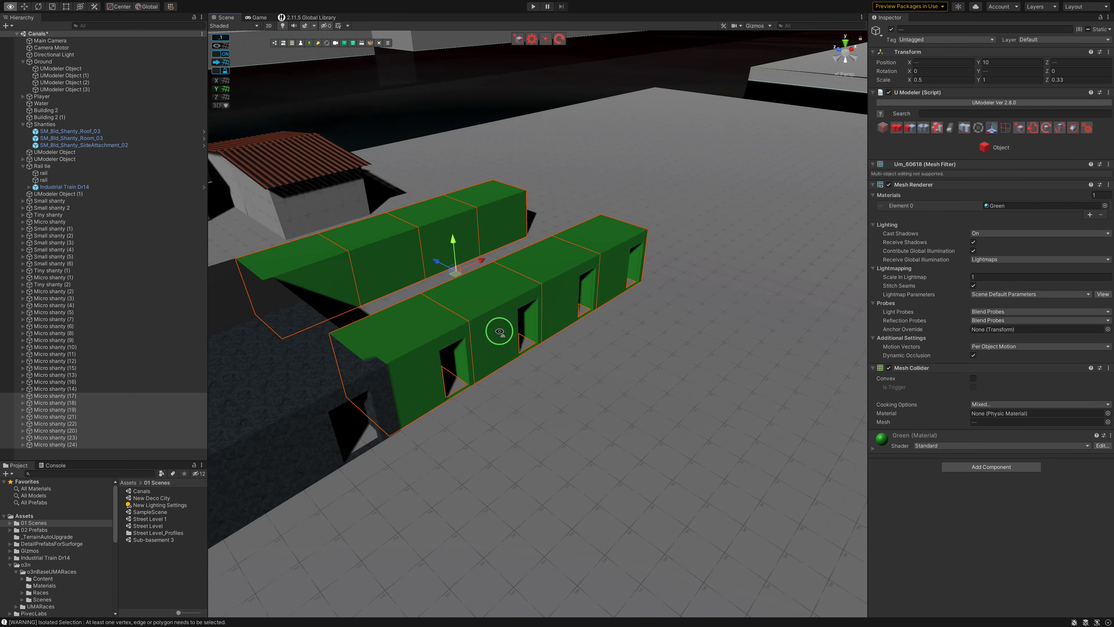
pyautogui.moveTo(455, 250); pyautogui.dragTo(465, 249)
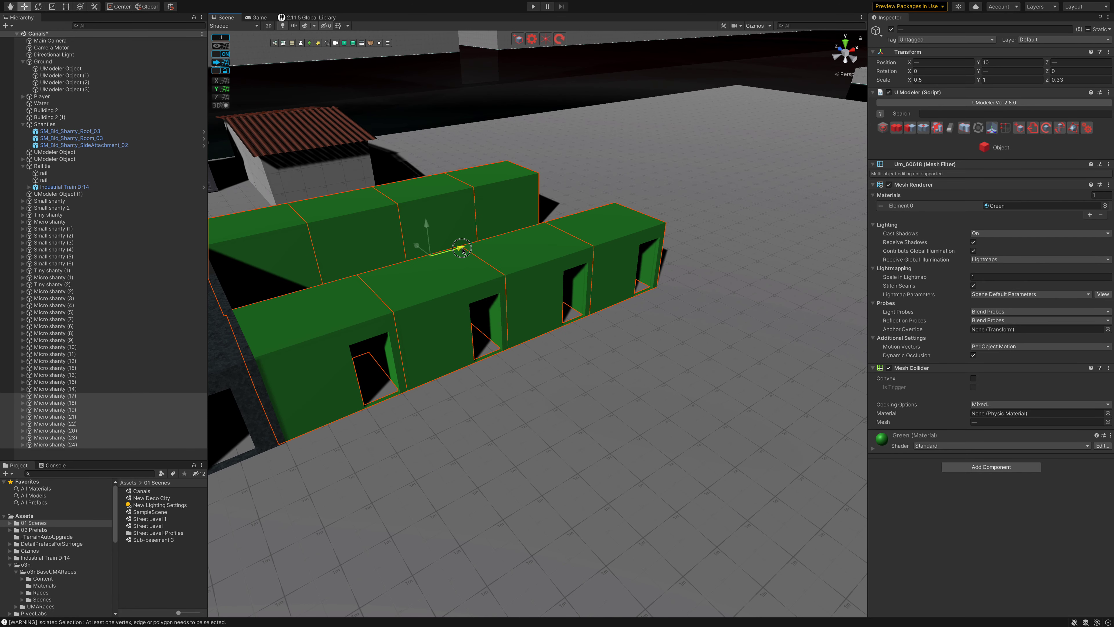
pyautogui.moveTo(465, 249); pyautogui.dragTo(377, 294, button='right')
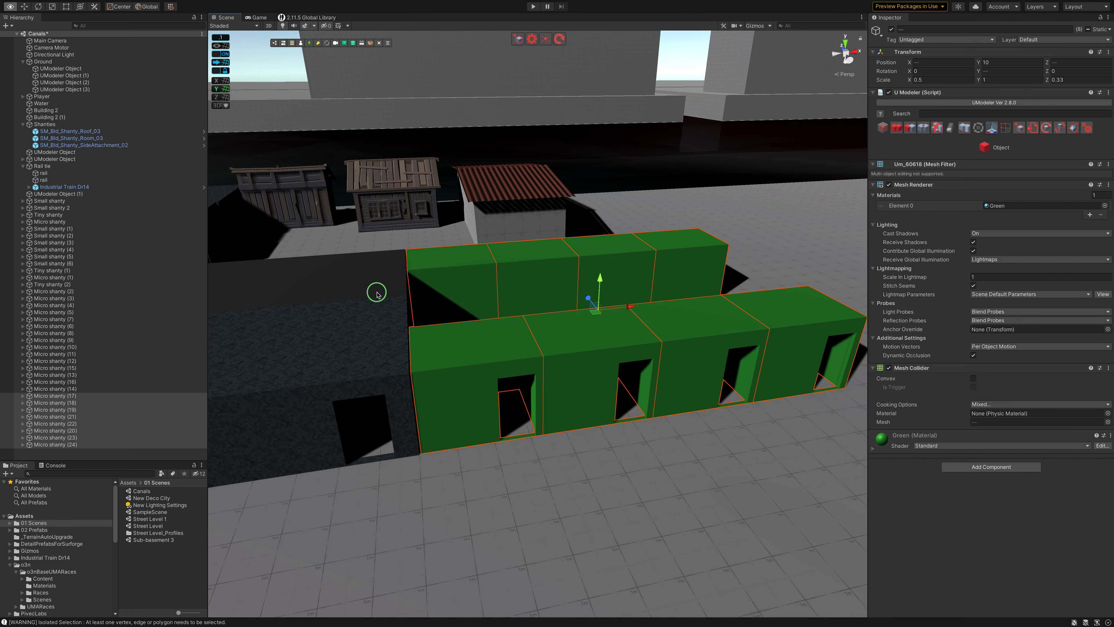
pyautogui.moveTo(376, 294)
pyautogui.mouseDown(button='right')
pyautogui.moveTo(530, 313)
pyautogui.moveTo(592, 368)
pyautogui.mouseUp(button='right')
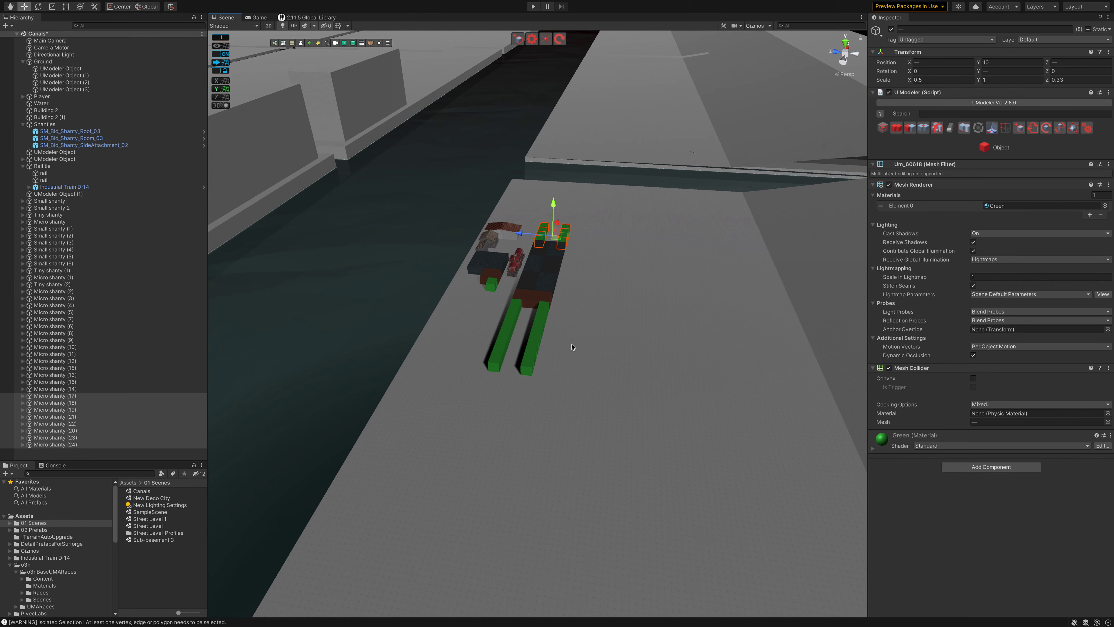
# Step: Box-select the green blocks of the shanty row
pyautogui.click(591, 366)
pyautogui.moveTo(591, 365); pyautogui.dragTo(543, 226, button='right')
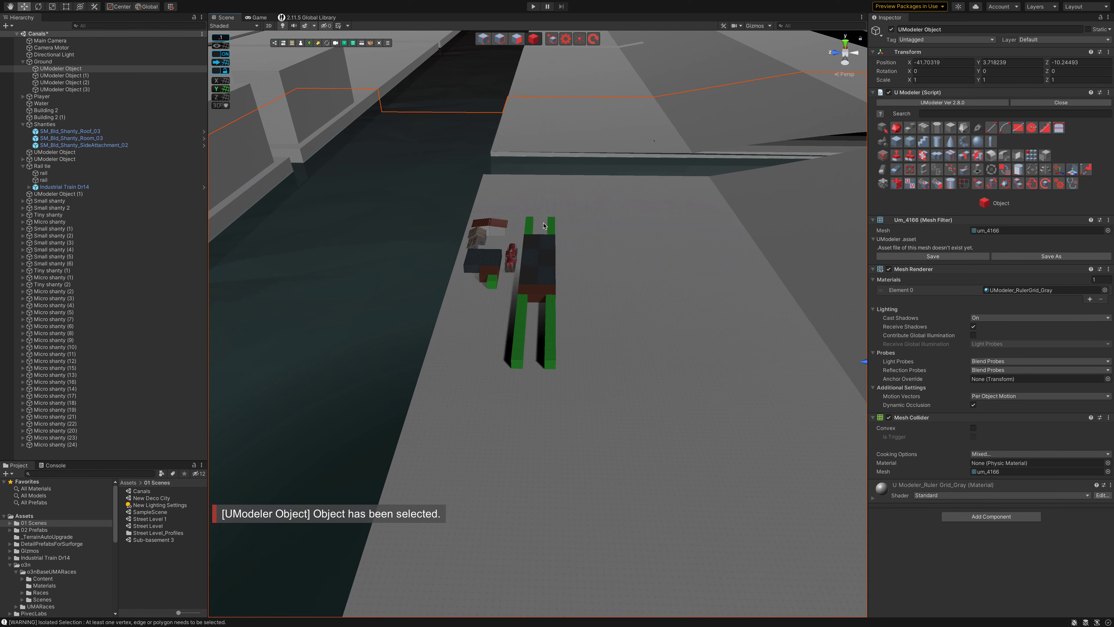
pyautogui.moveTo(523, 218); pyautogui.dragTo(574, 391)
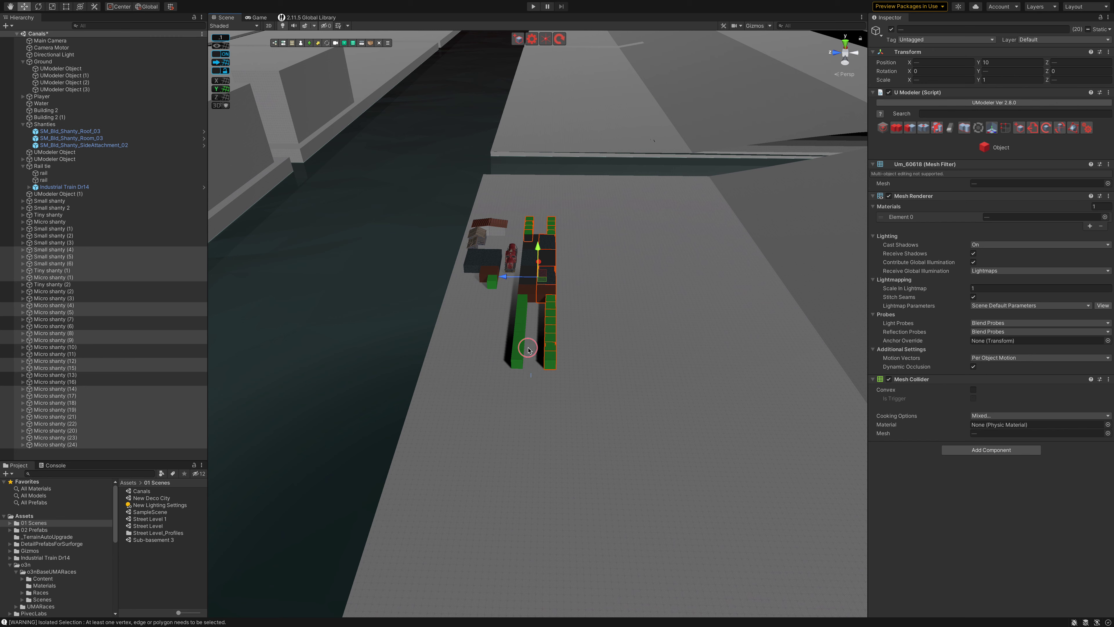
pyautogui.moveTo(537, 388); pyautogui.dragTo(484, 274)
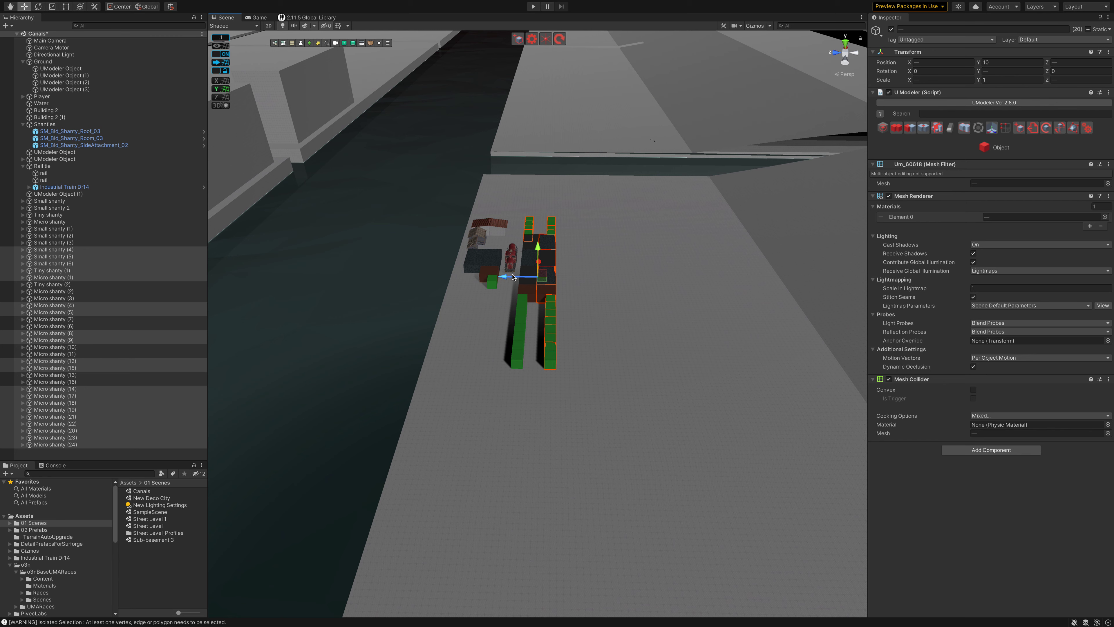
pyautogui.keyDown('shift'); pyautogui.click(527, 301); pyautogui.keyUp('shift')
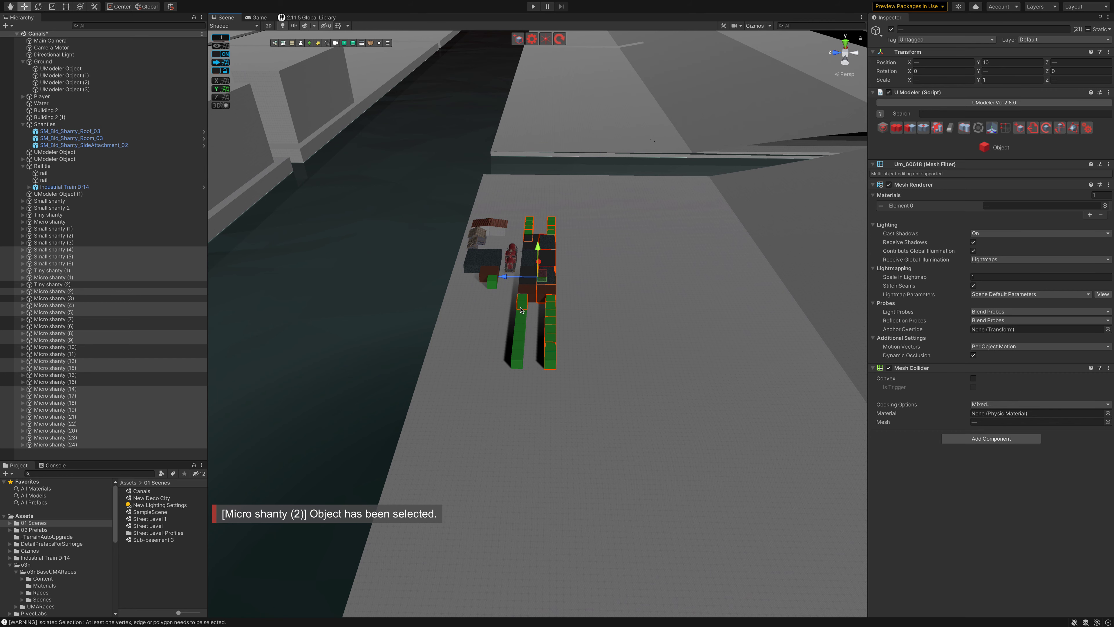
pyautogui.scroll(2, 521, 310)
pyautogui.scroll(2, 506, 318)
# Step: Add the dark shanty blocks and the left column of green blocks to the selection
pyautogui.keyDown('shift'); pyautogui.click(526, 199); pyautogui.keyUp('shift')
pyautogui.keyDown('shift'); pyautogui.click(517, 222); pyautogui.keyUp('shift')
pyautogui.keyDown('shift'); pyautogui.click(524, 254); pyautogui.keyUp('shift')
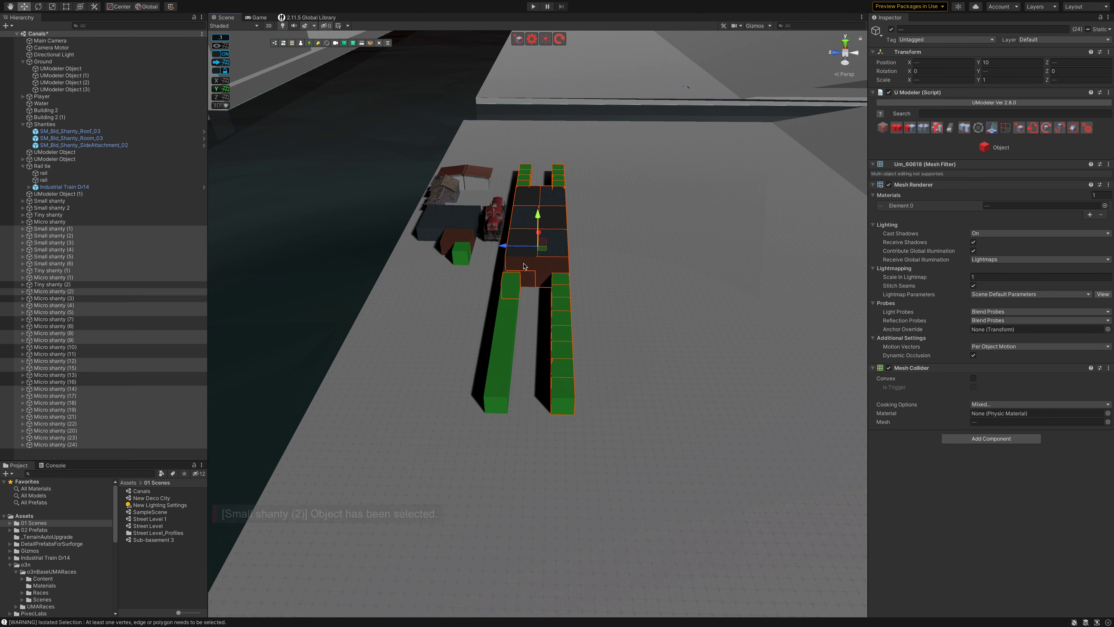
pyautogui.keyDown('shift'); pyautogui.click(526, 269); pyautogui.keyUp('shift')
pyautogui.keyDown('shift'); pyautogui.click(509, 312); pyautogui.keyUp('shift')
pyautogui.keyDown('shift'); pyautogui.click(510, 291); pyautogui.keyUp('shift')
pyautogui.keyDown('shift'); pyautogui.click(508, 329); pyautogui.keyUp('shift')
pyautogui.keyDown('shift'); pyautogui.click(506, 342); pyautogui.keyUp('shift')
pyautogui.keyDown('shift'); pyautogui.click(502, 364); pyautogui.keyUp('shift')
pyautogui.keyDown('shift'); pyautogui.click(498, 384); pyautogui.keyUp('shift')
pyautogui.keyDown('shift'); pyautogui.click(497, 394); pyautogui.keyUp('shift')
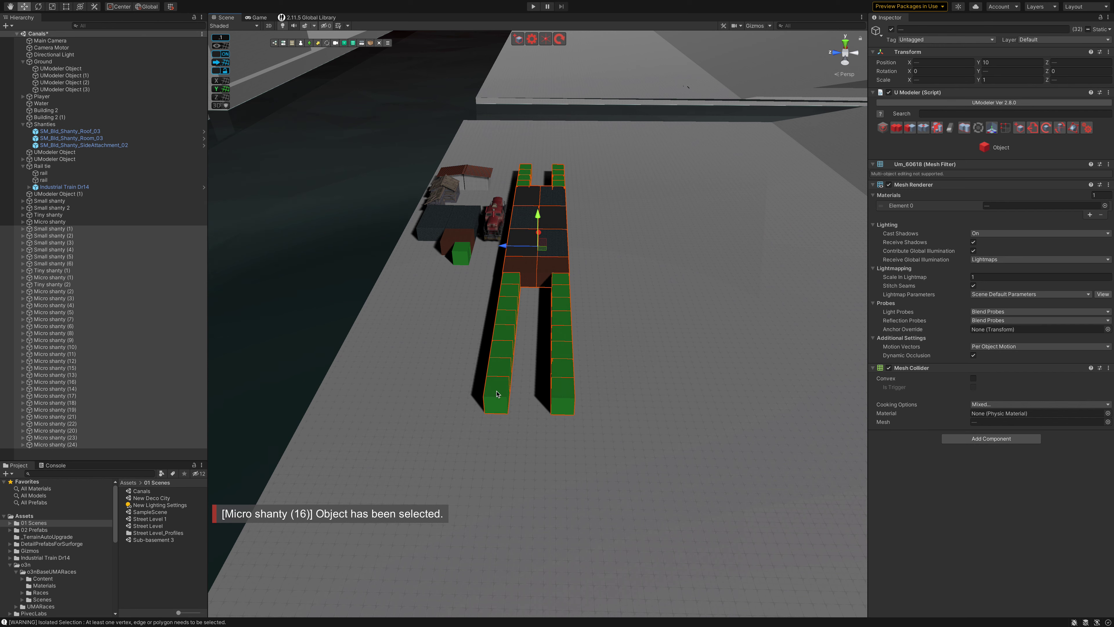
# Step: Duplicate the selected row and move the copy right along X beside the original
pyautogui.keyDown('shift'); pyautogui.click(556, 351); pyautogui.keyUp('shift')
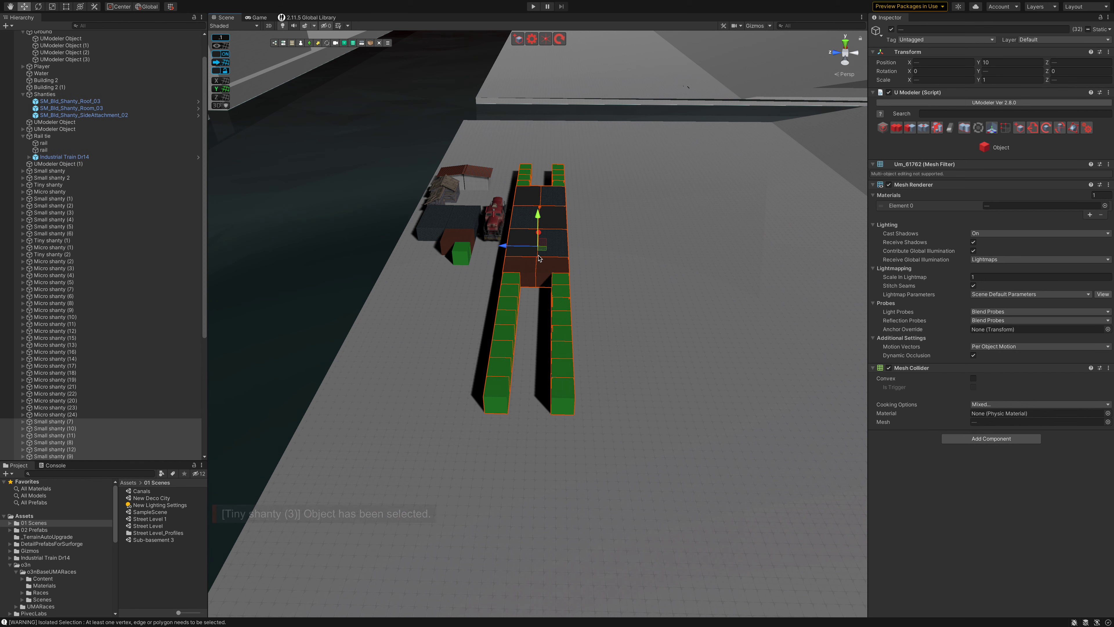
pyautogui.moveTo(503, 247); pyautogui.dragTo(582, 247)
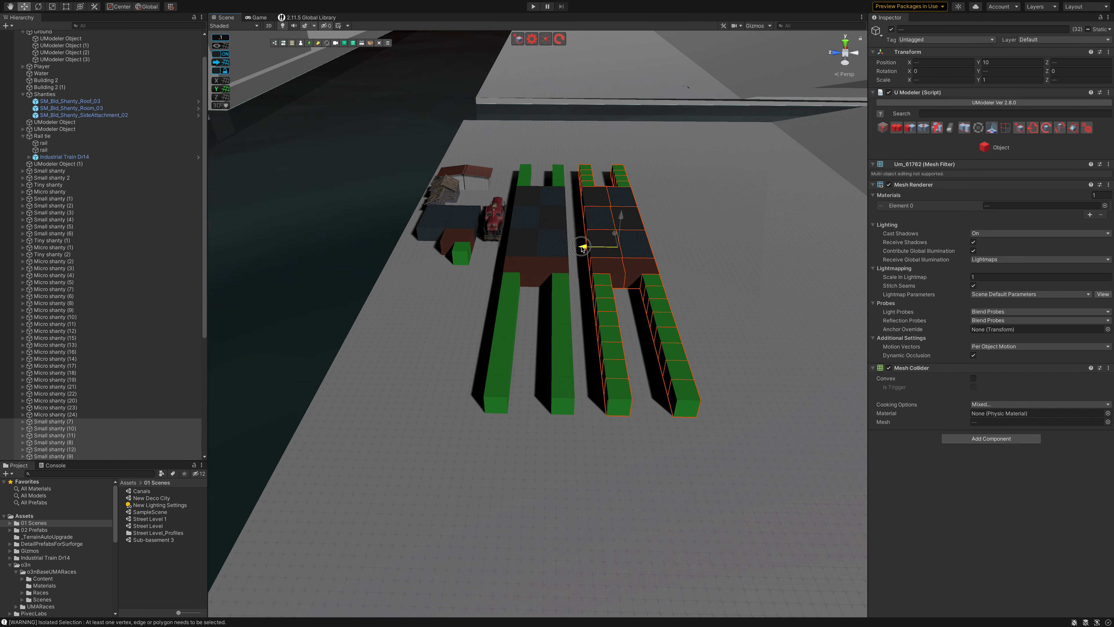
pyautogui.moveTo(582, 247); pyautogui.dragTo(586, 247)
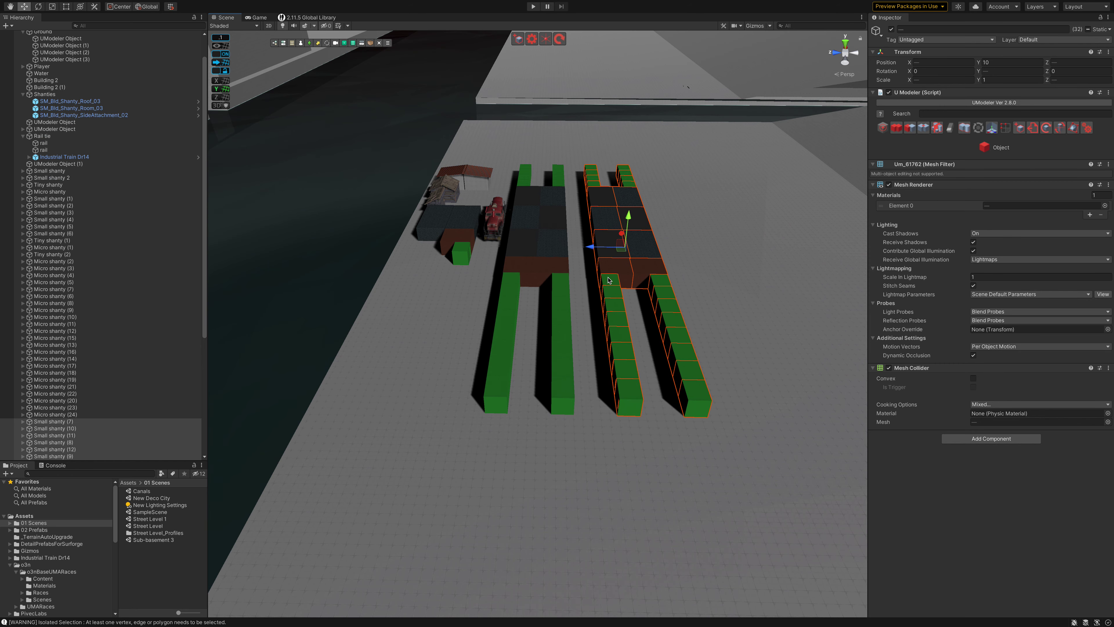
# Step: Select the first inner green bar's cubes and nudge them slightly along the track
pyautogui.click(613, 293)
pyautogui.keyDown('shift'); pyautogui.click(614, 296); pyautogui.keyUp('shift')
pyautogui.keyDown('shift'); pyautogui.click(619, 307); pyautogui.keyUp('shift')
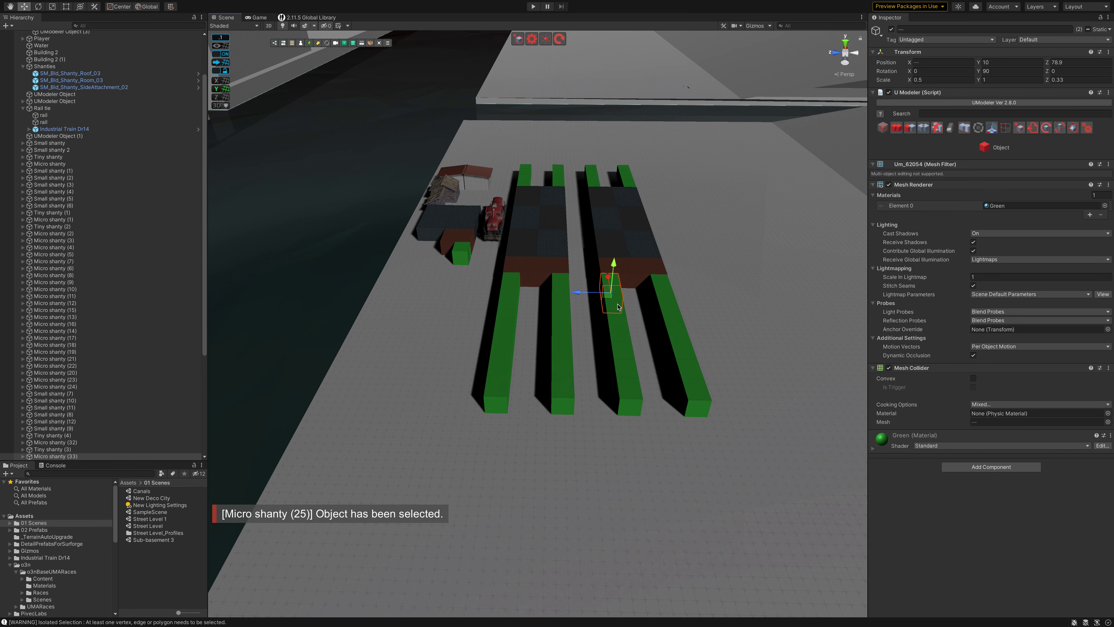
pyautogui.keyDown('shift'); pyautogui.click(622, 328); pyautogui.keyUp('shift')
pyautogui.keyDown('shift'); pyautogui.click(625, 345); pyautogui.keyUp('shift')
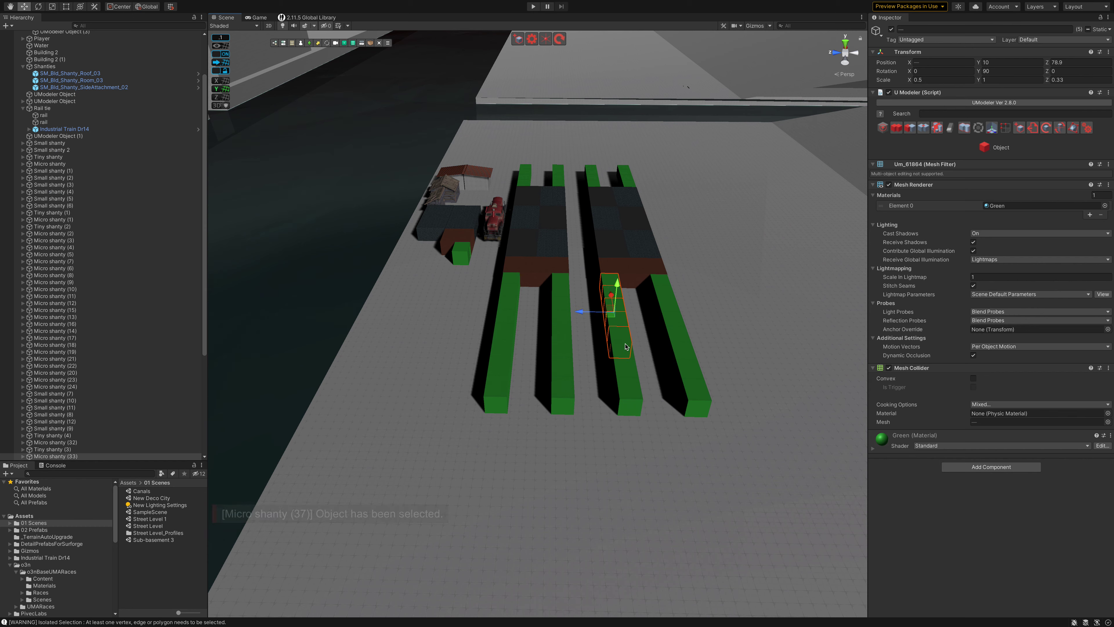
pyautogui.keyDown('shift'); pyautogui.click(629, 365); pyautogui.keyUp('shift')
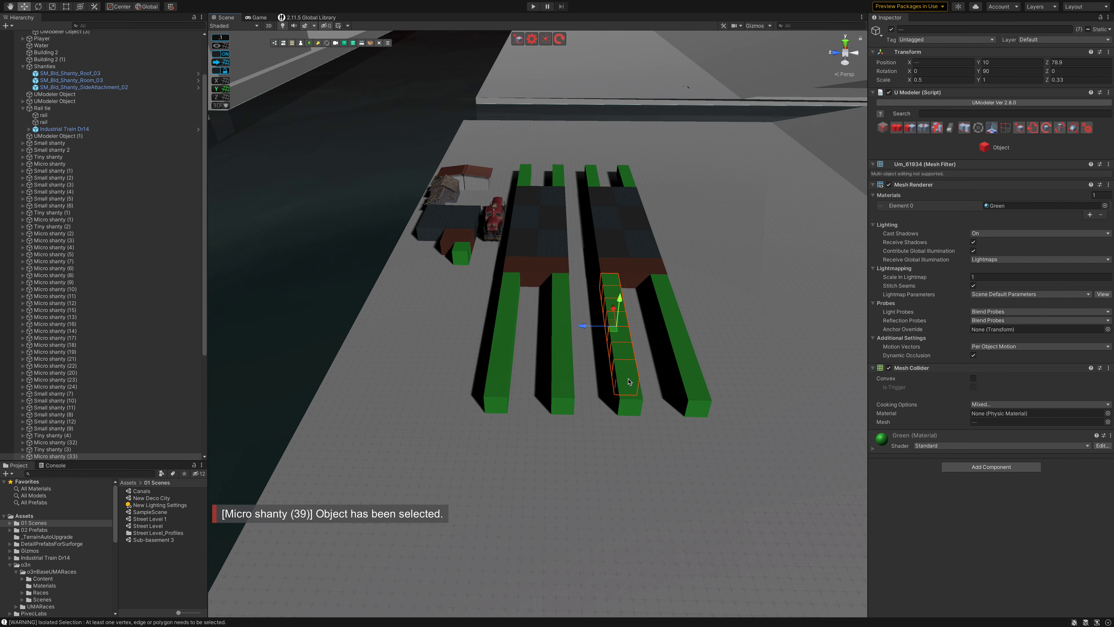
pyautogui.keyDown('shift'); pyautogui.click(633, 400); pyautogui.keyUp('shift')
pyautogui.keyDown('shift'); pyautogui.click(631, 376); pyautogui.keyUp('shift')
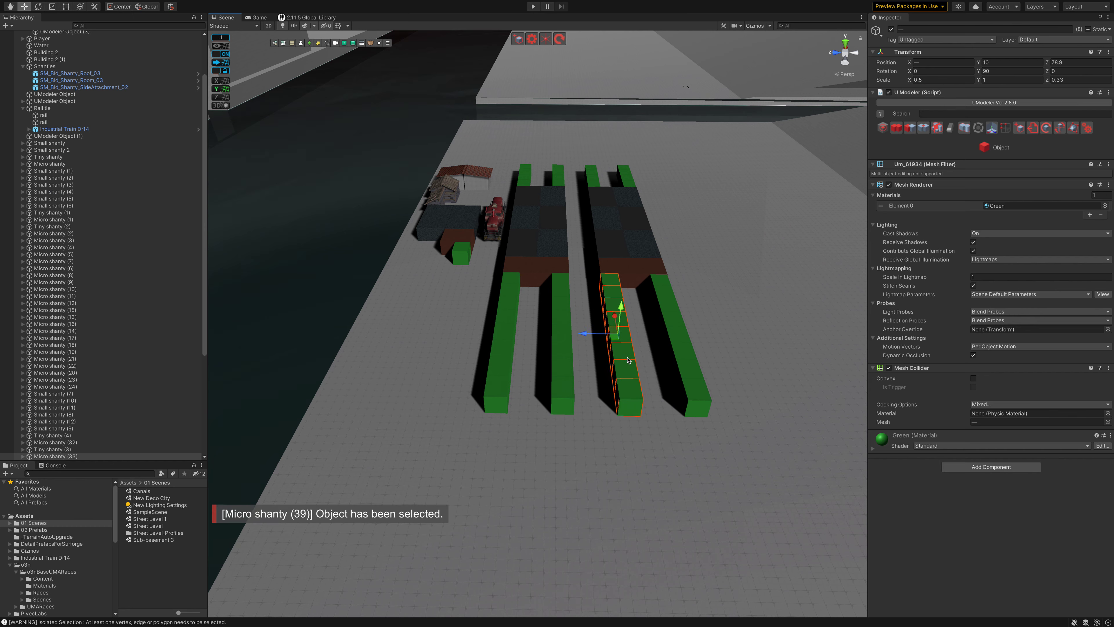
pyautogui.moveTo(584, 333); pyautogui.dragTo(579, 333)
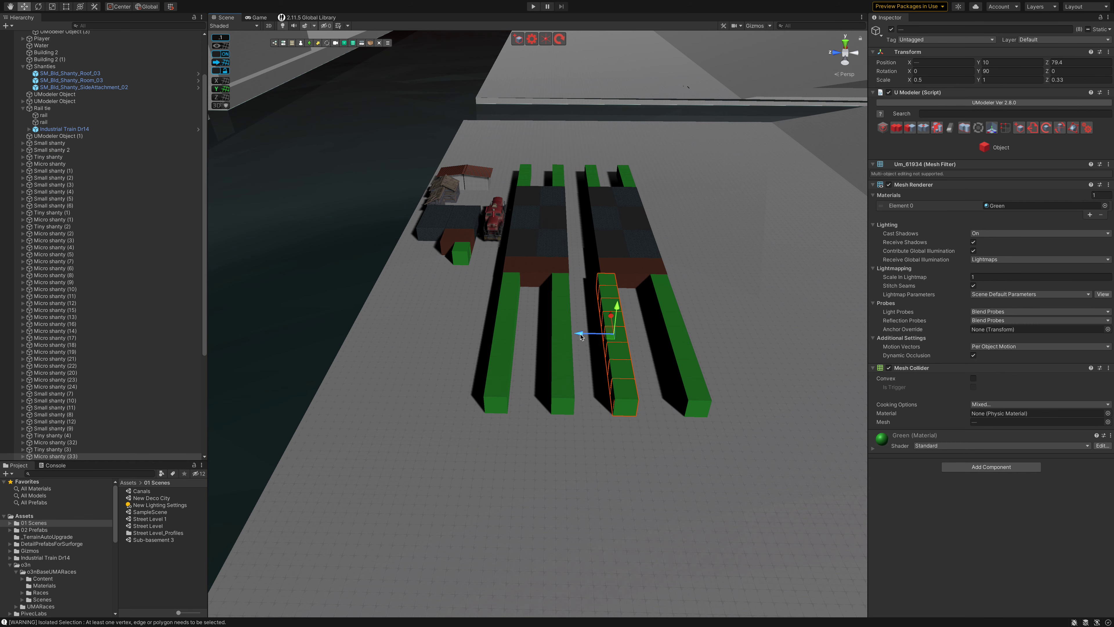
# Step: Select the second green bar's cubes and slide them slightly along the track
pyautogui.click(563, 281)
pyautogui.keyDown('shift'); pyautogui.click(564, 297); pyautogui.keyUp('shift')
pyautogui.keyDown('shift'); pyautogui.click(565, 313); pyautogui.keyUp('shift')
pyautogui.keyDown('shift'); pyautogui.click(566, 328); pyautogui.keyUp('shift')
pyautogui.keyDown('shift'); pyautogui.click(565, 338); pyautogui.keyUp('shift')
pyautogui.keyDown('shift'); pyautogui.click(565, 340); pyautogui.keyUp('shift')
pyautogui.keyDown('shift'); pyautogui.click(566, 344); pyautogui.keyUp('shift')
pyautogui.keyDown('shift'); pyautogui.click(566, 345); pyautogui.keyUp('shift')
pyautogui.keyDown('shift'); pyautogui.click(570, 373); pyautogui.keyUp('shift')
pyautogui.keyDown('shift'); pyautogui.click(567, 375); pyautogui.keyUp('shift')
pyautogui.keyDown('shift'); pyautogui.click(568, 386); pyautogui.keyUp('shift')
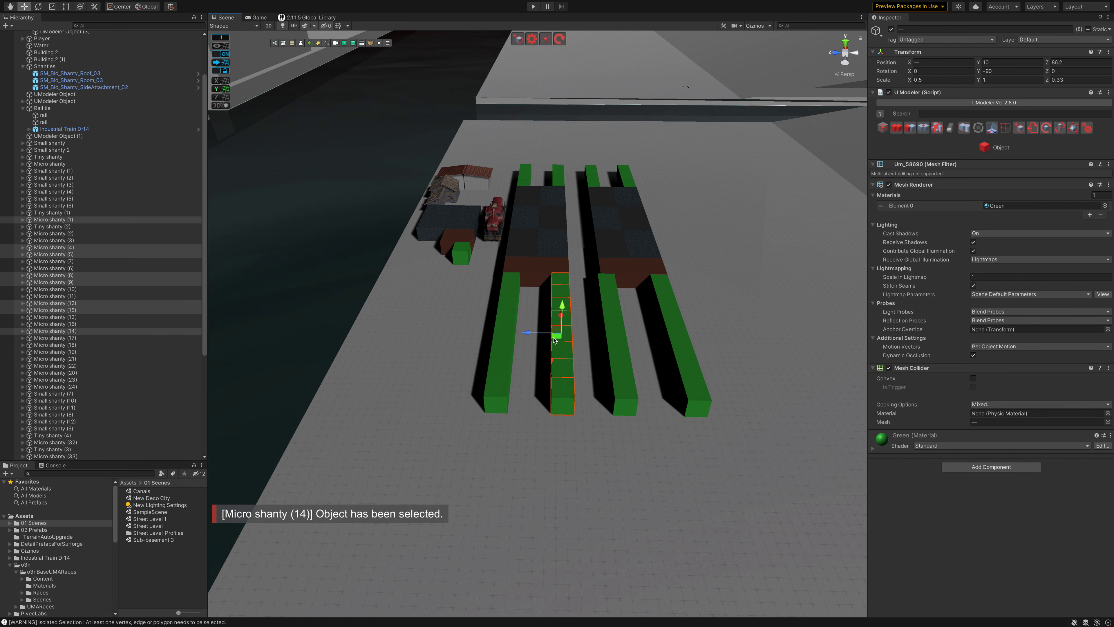
pyautogui.moveTo(528, 335); pyautogui.dragTo(520, 336)
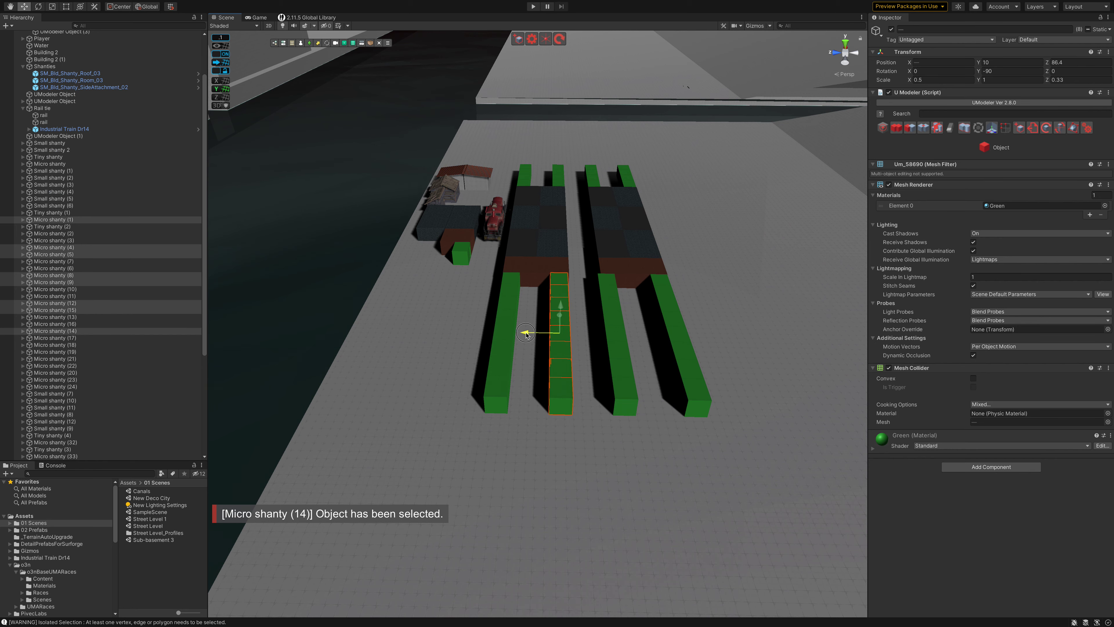
pyautogui.moveTo(521, 334); pyautogui.dragTo(518, 334)
# Step: Select the third column of blocks and slide it slightly along the track
pyautogui.click(632, 406)
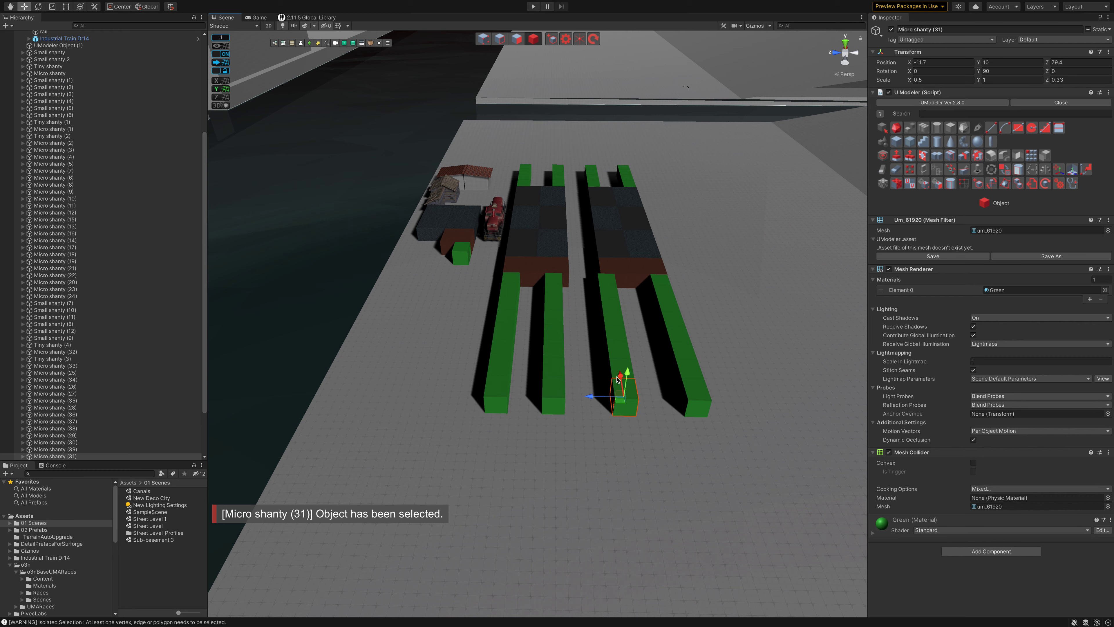
pyautogui.keyDown('shift'); pyautogui.click(615, 370); pyautogui.keyUp('shift')
pyautogui.keyDown('shift'); pyautogui.click(611, 356); pyautogui.keyUp('shift')
pyautogui.keyDown('shift'); pyautogui.click(613, 341); pyautogui.keyUp('shift')
pyautogui.keyDown('shift'); pyautogui.click(609, 319); pyautogui.keyUp('shift')
pyautogui.keyDown('shift'); pyautogui.click(609, 306); pyautogui.keyUp('shift')
pyautogui.keyDown('shift'); pyautogui.click(609, 292); pyautogui.keyUp('shift')
pyautogui.keyDown('shift'); pyautogui.click(607, 280); pyautogui.keyUp('shift')
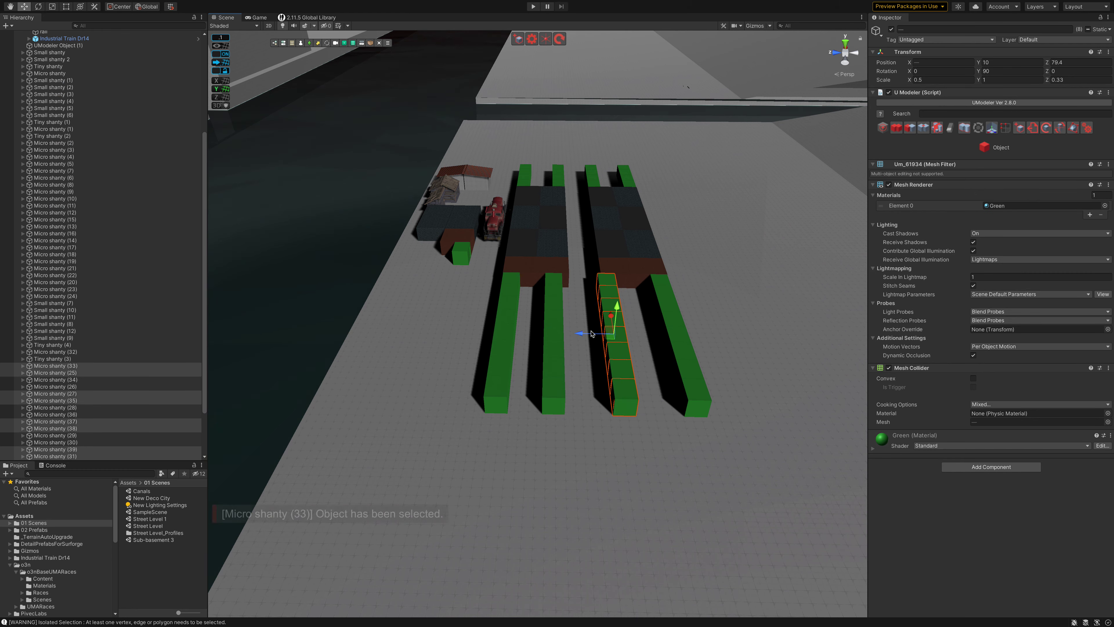
pyautogui.moveTo(578, 336)
pyautogui.mouseDown()
pyautogui.moveTo(657, 347)
pyautogui.moveTo(704, 313)
pyautogui.mouseUp()
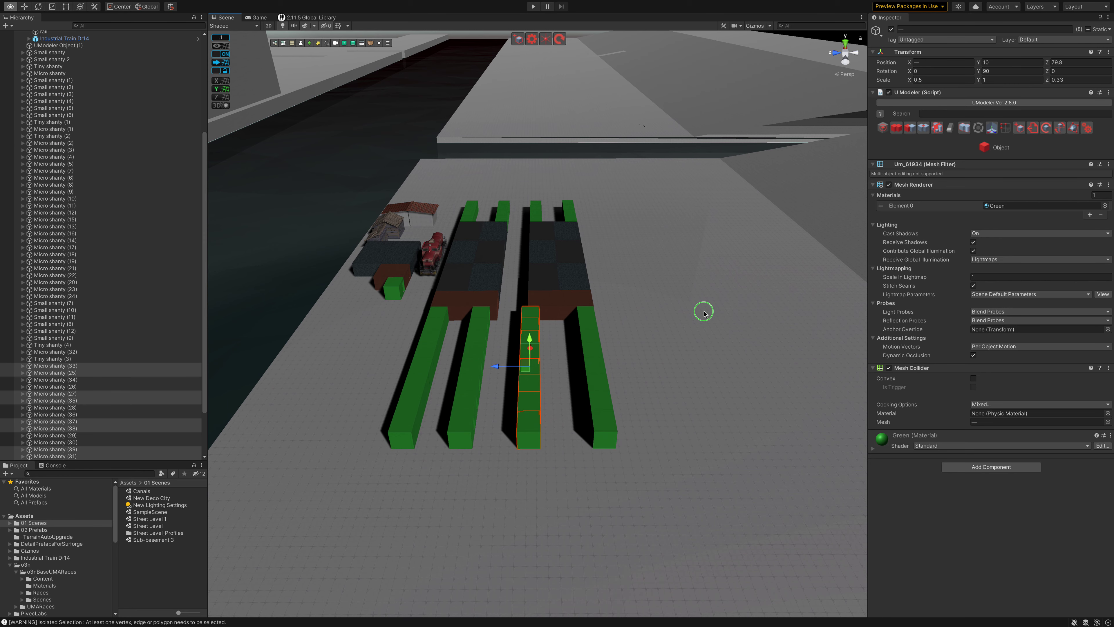
pyautogui.keyDown('alt'); pyautogui.moveTo(704, 313); pyautogui.dragTo(718, 307); pyautogui.keyUp('alt')
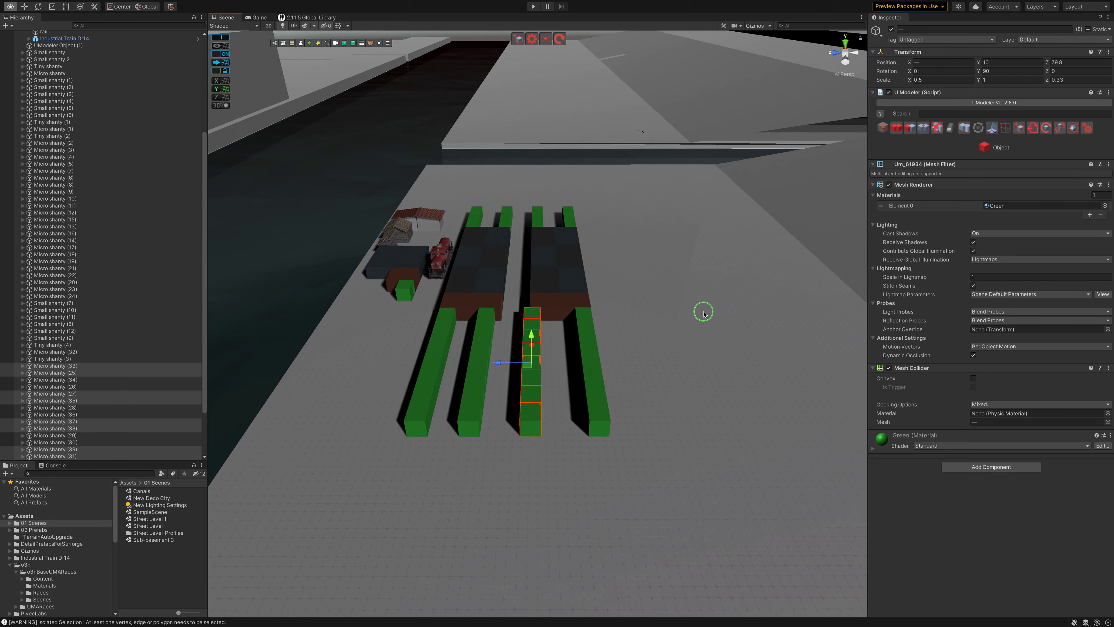
pyautogui.scroll(2, 702, 308)
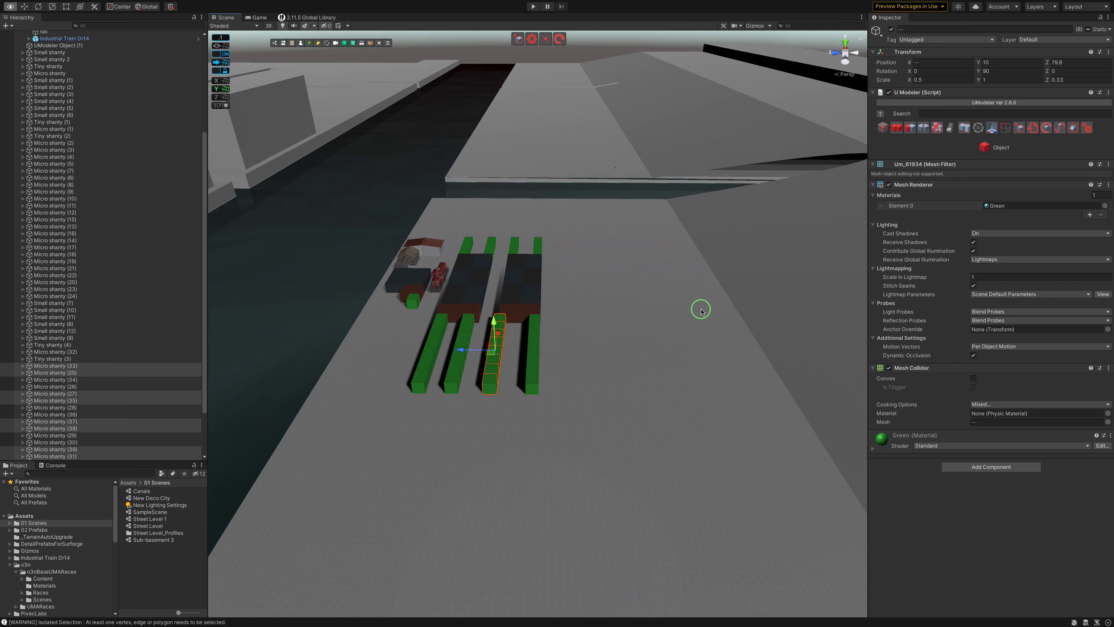
pyautogui.scroll(2, 699, 303)
pyautogui.scroll(2, 699, 301)
pyautogui.scroll(2, 700, 299)
pyautogui.scroll(-2, 700, 300)
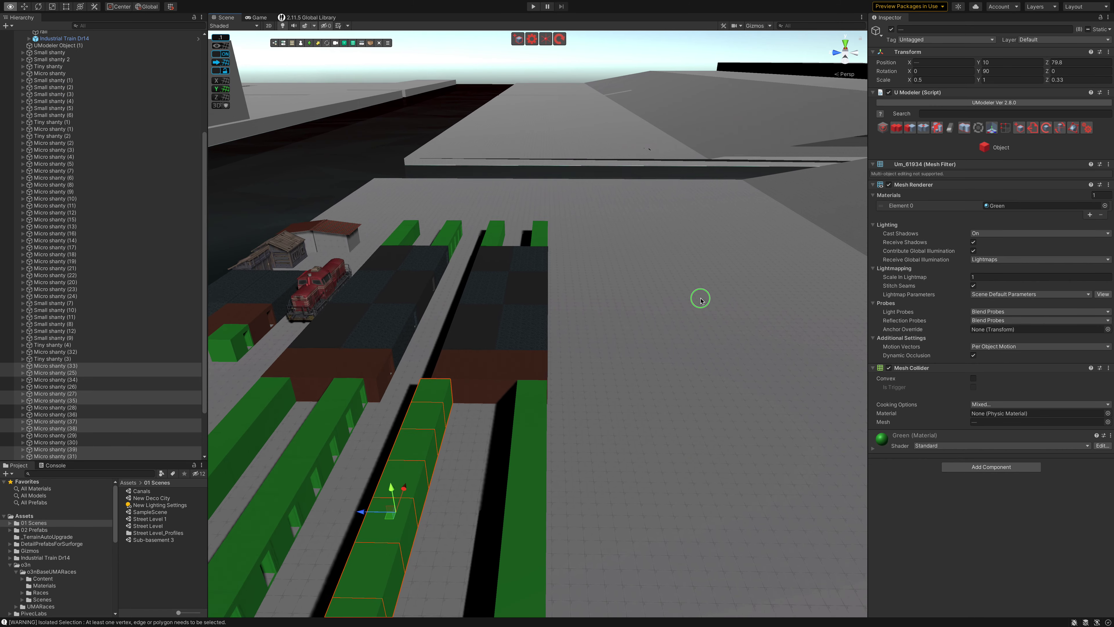
pyautogui.scroll(-2, 699, 298)
pyautogui.scroll(-2, 699, 297)
pyautogui.scroll(-1, 698, 302)
pyautogui.keyDown('alt'); pyautogui.moveTo(696, 303); pyautogui.dragTo(691, 305); pyautogui.keyUp('alt')
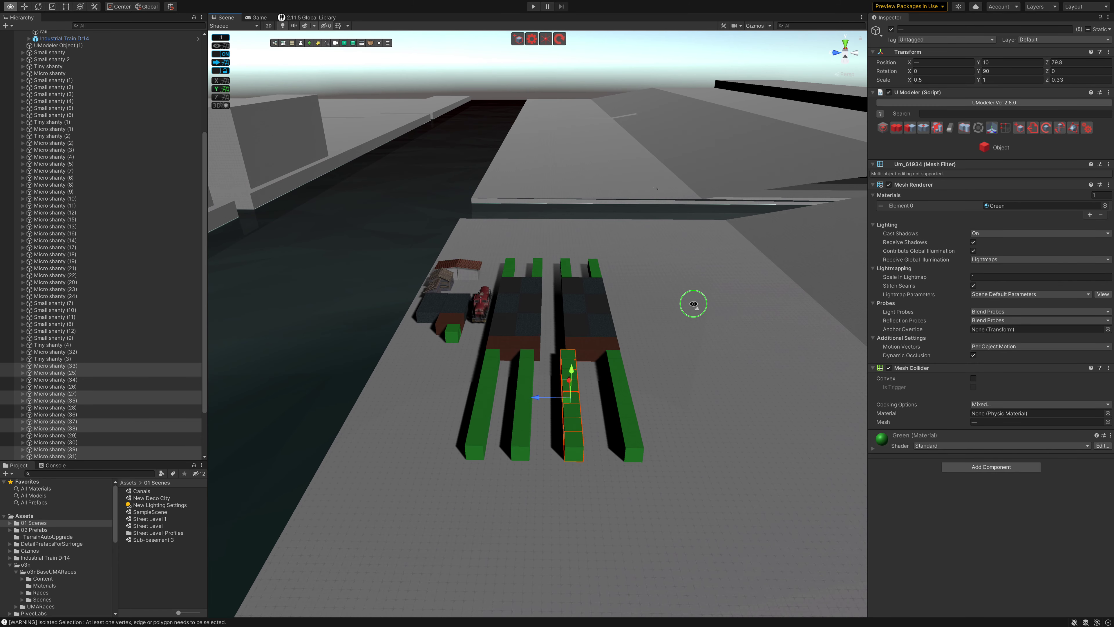
# Step: Duplicate the eight-shanty block and move the copy to the right of the rows
pyautogui.click(569, 290)
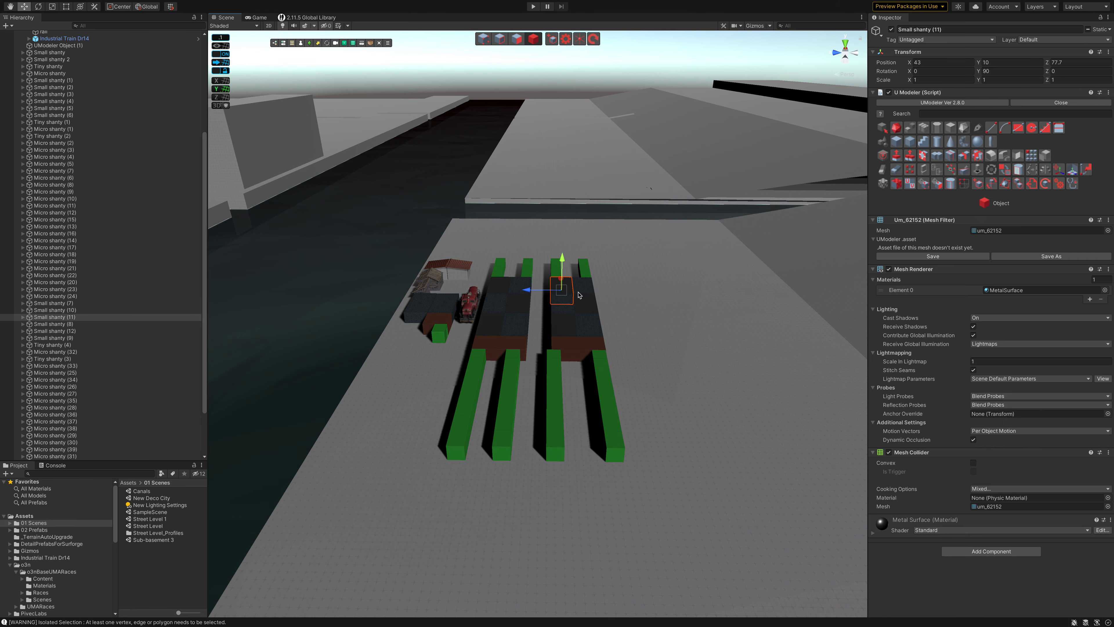
pyautogui.keyDown('shift'); pyautogui.click(579, 303); pyautogui.keyUp('shift')
pyautogui.keyDown('shift'); pyautogui.click(581, 316); pyautogui.keyUp('shift')
pyautogui.keyDown('shift'); pyautogui.click(583, 327); pyautogui.keyUp('shift')
pyautogui.keyDown('shift'); pyautogui.click(586, 337); pyautogui.keyUp('shift')
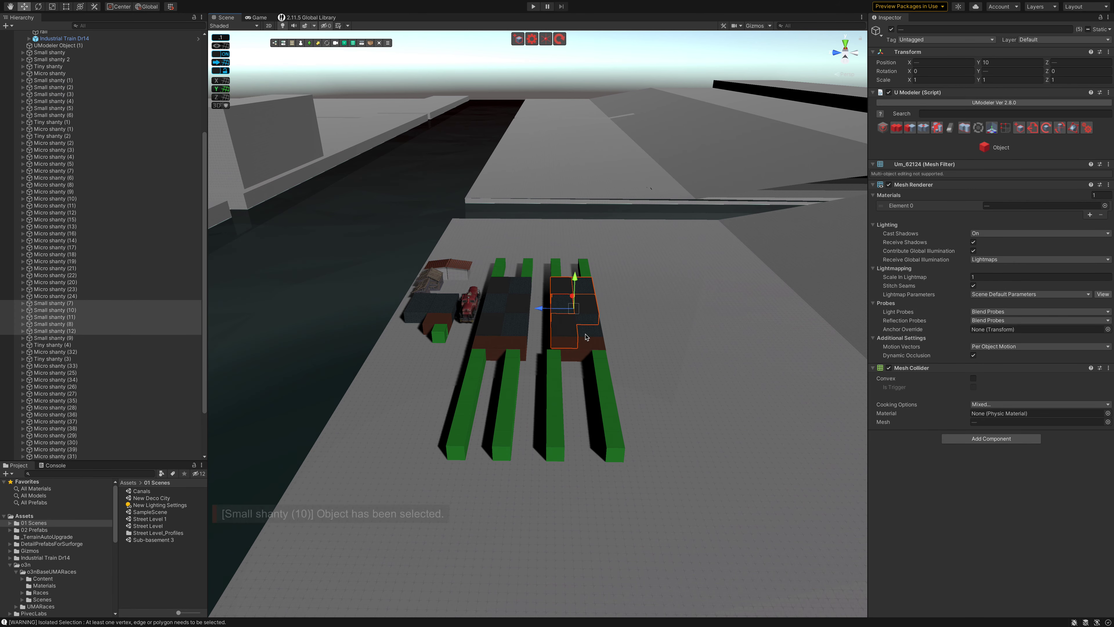
pyautogui.keyDown('shift'); pyautogui.click(586, 340); pyautogui.keyUp('shift')
pyautogui.keyDown('shift'); pyautogui.click(579, 346); pyautogui.keyUp('shift')
pyautogui.keyDown('shift'); pyautogui.click(567, 357); pyautogui.keyUp('shift')
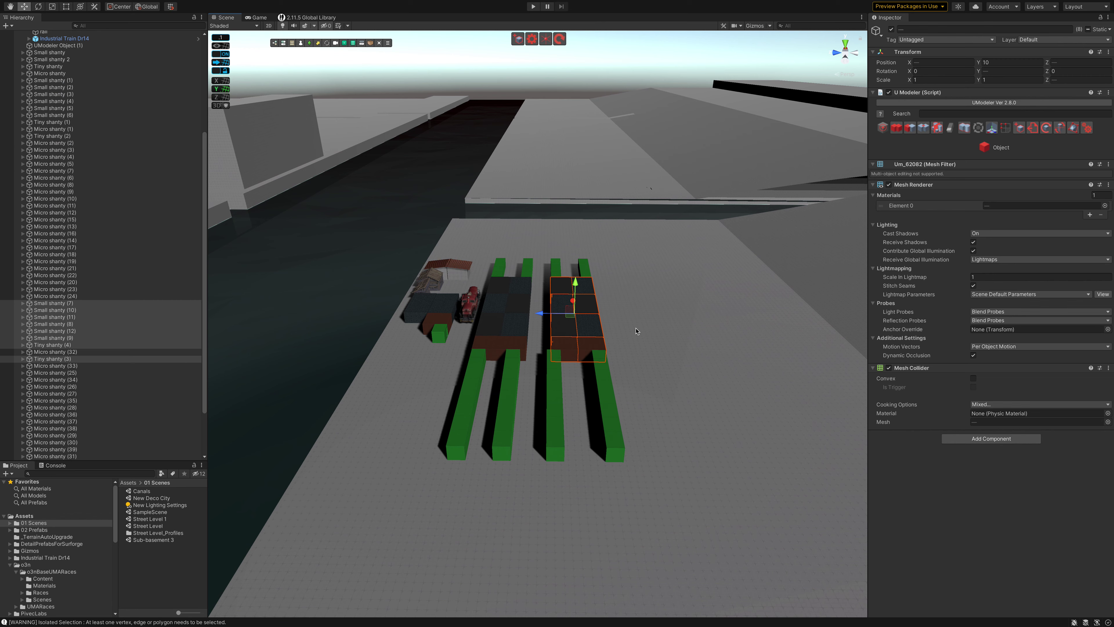
pyautogui.hotkey('ctrl', 'd')
pyautogui.moveTo(542, 312); pyautogui.dragTo(604, 316)
# Step: Stack a second copy on top of the new block at Y 12.6, then deselect
pyautogui.hotkey('ctrl', 'd')
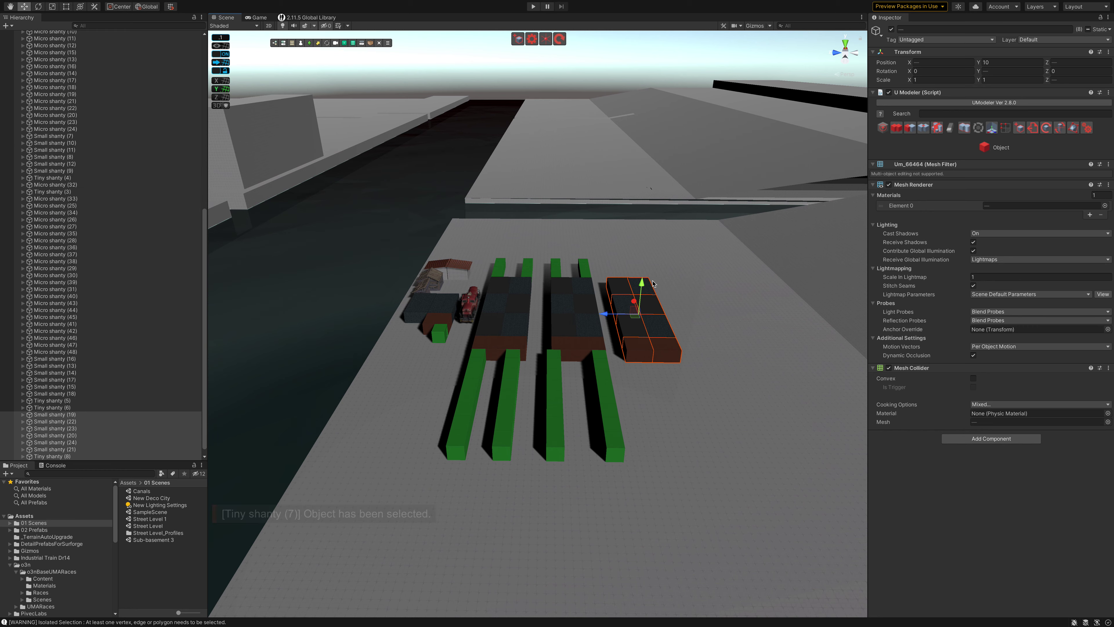
pyautogui.moveTo(642, 281)
pyautogui.mouseDown()
pyautogui.moveTo(642, 263)
pyautogui.moveTo(682, 294)
pyautogui.mouseUp()
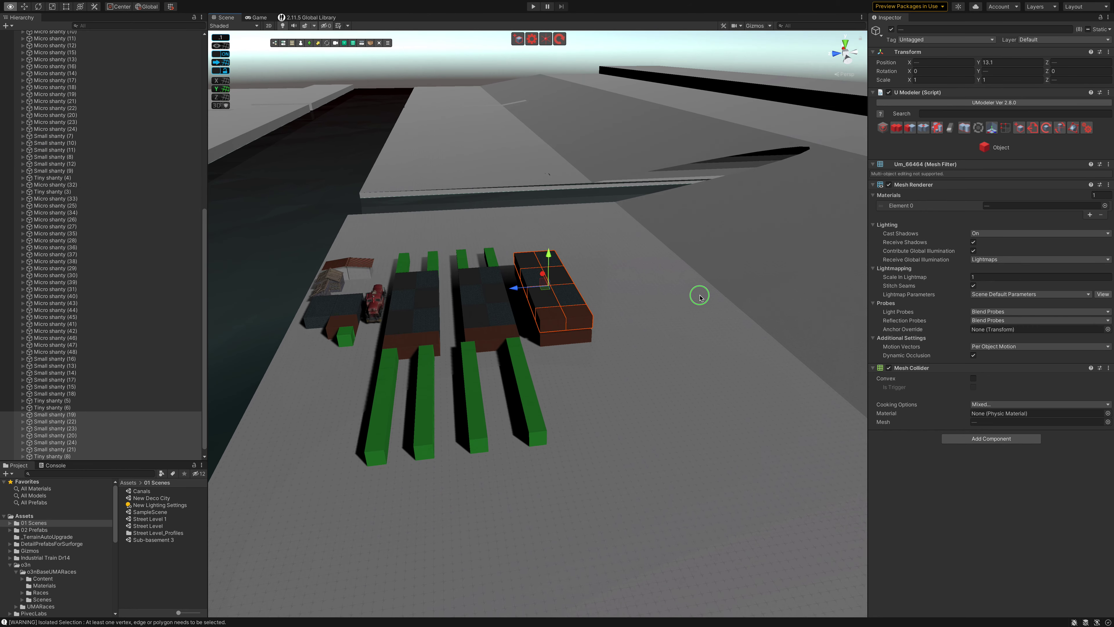
pyautogui.press('f')
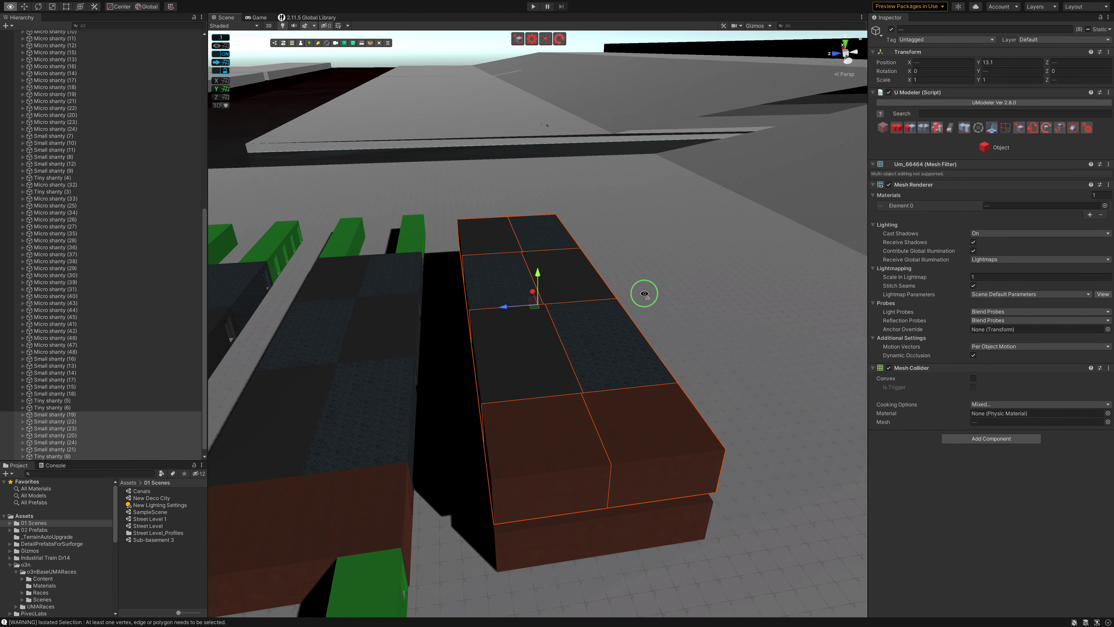
pyautogui.moveTo(644, 294); pyautogui.dragTo(603, 182, button='right')
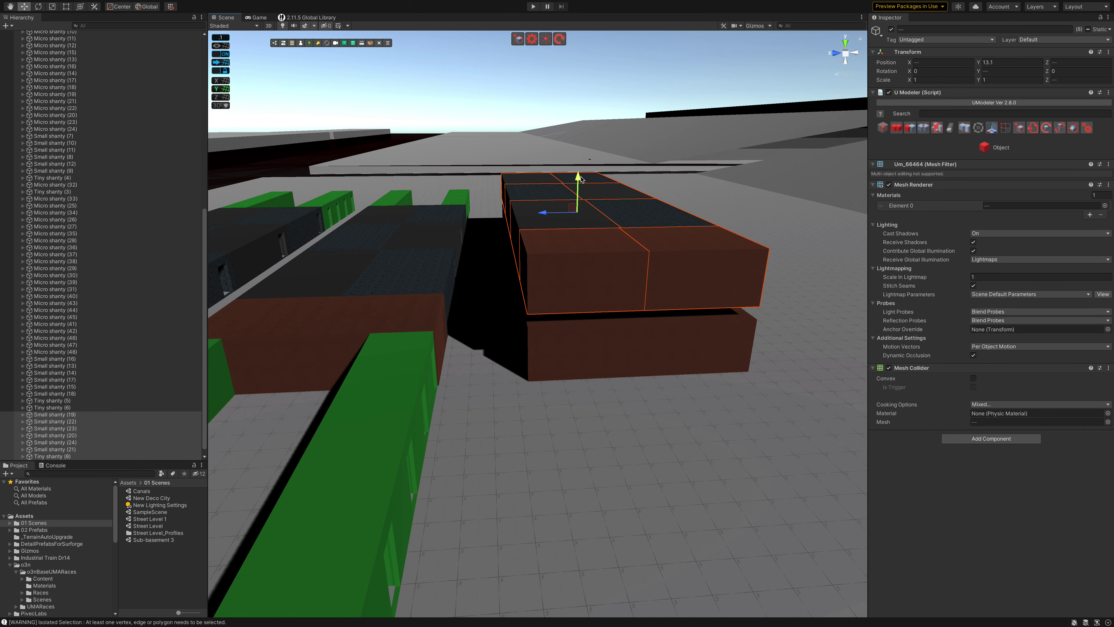
pyautogui.moveTo(578, 177); pyautogui.dragTo(577, 184)
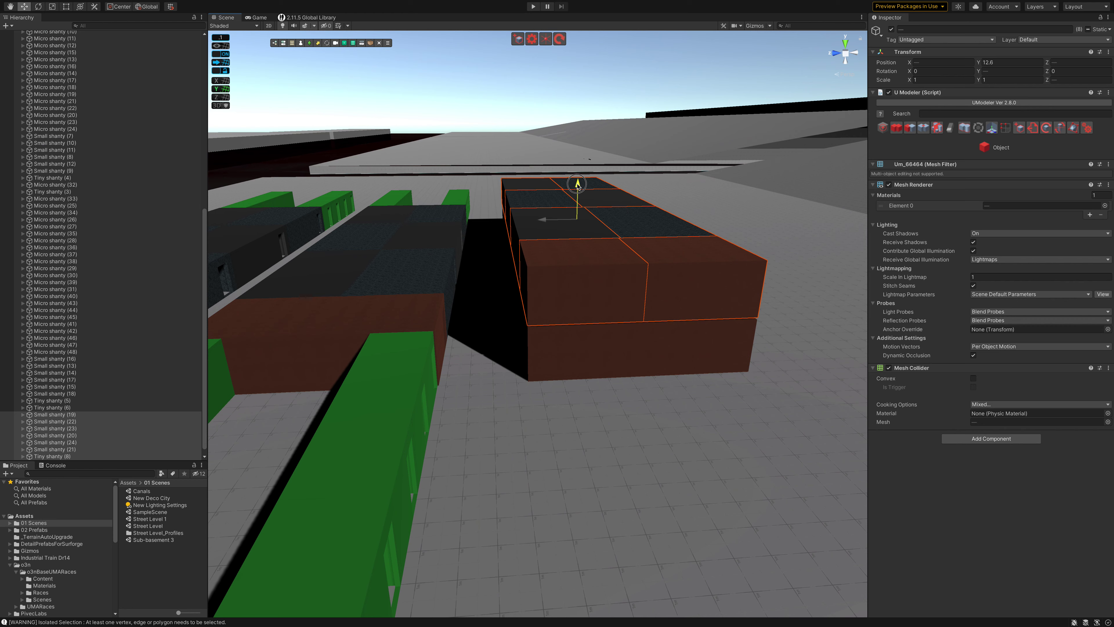
pyautogui.click(527, 103)
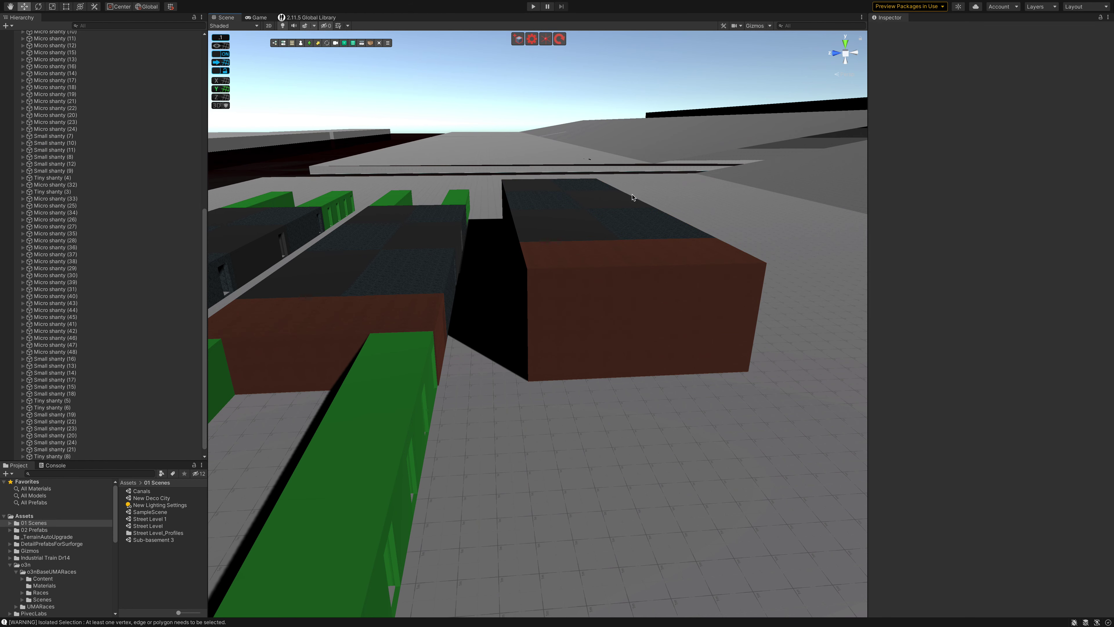
# Step: Raise the upper tier of Tiny shanties to Y 15, resting on the lower block
pyautogui.moveTo(632, 203); pyautogui.dragTo(635, 207, button='right')
pyautogui.press('w')
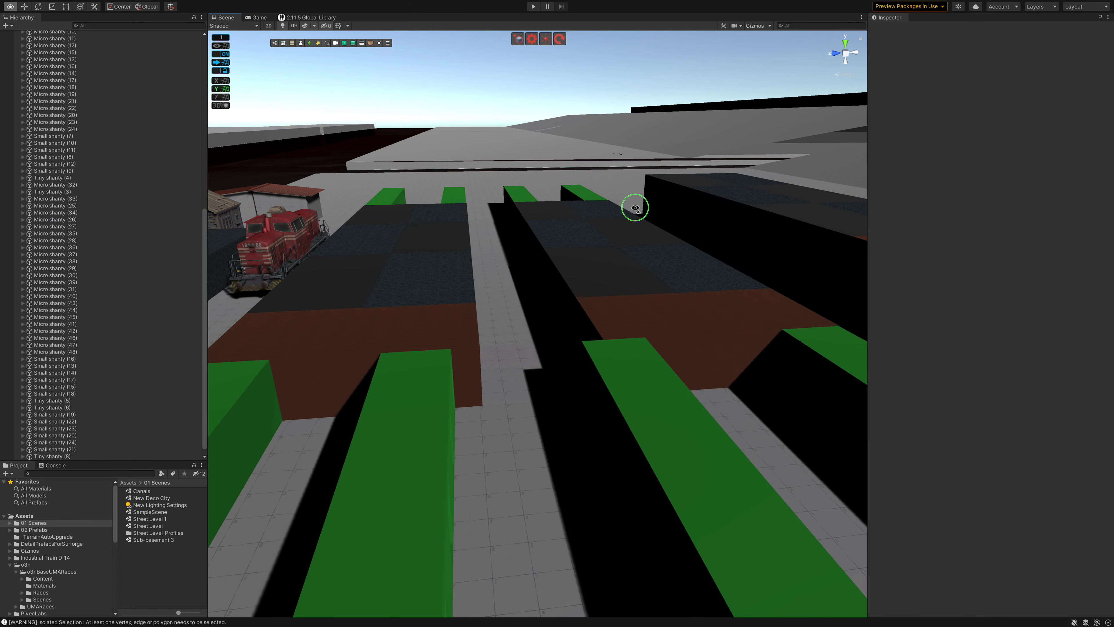
pyautogui.press('d')
pyautogui.moveTo(635, 208); pyautogui.dragTo(635, 207, button='right')
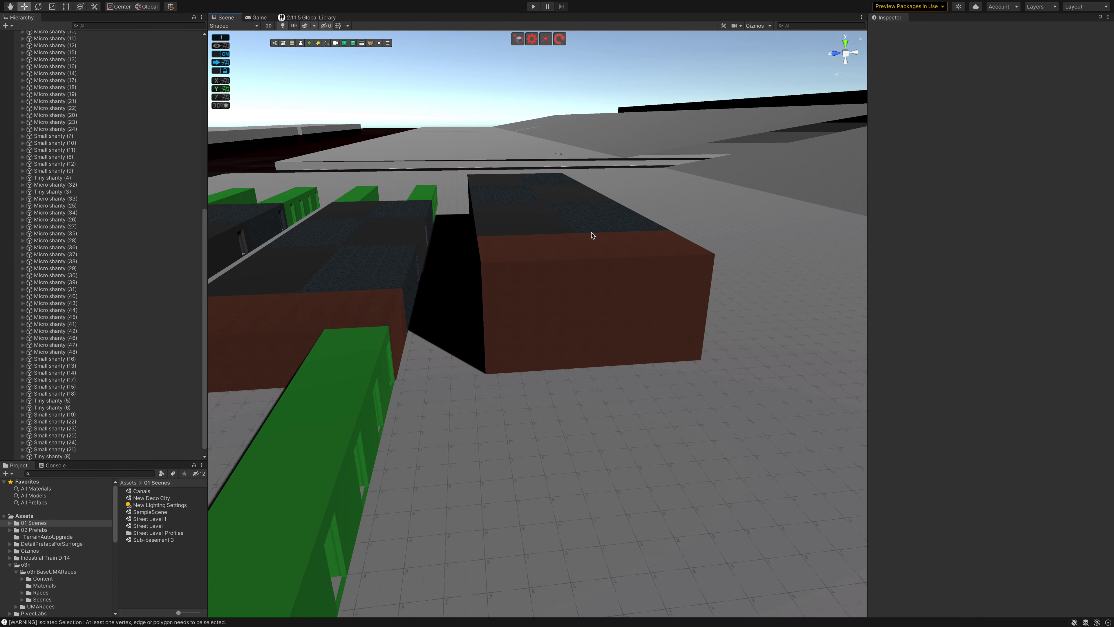
pyautogui.click(590, 239)
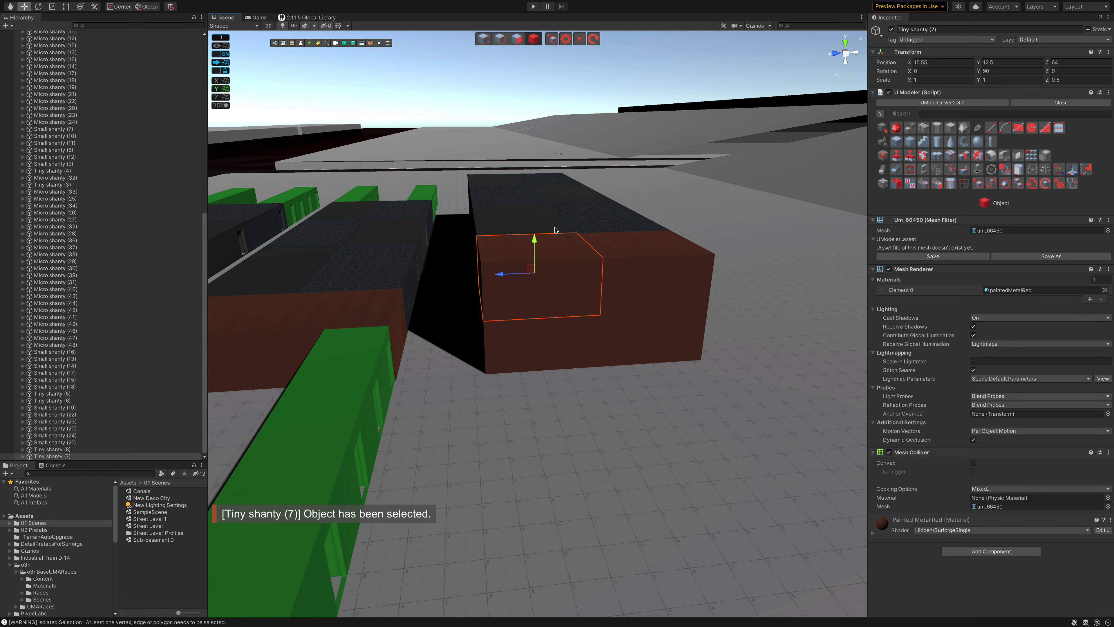
pyautogui.hotkey('ctrl', 'z')
pyautogui.hotkey('ctrl', 'z')
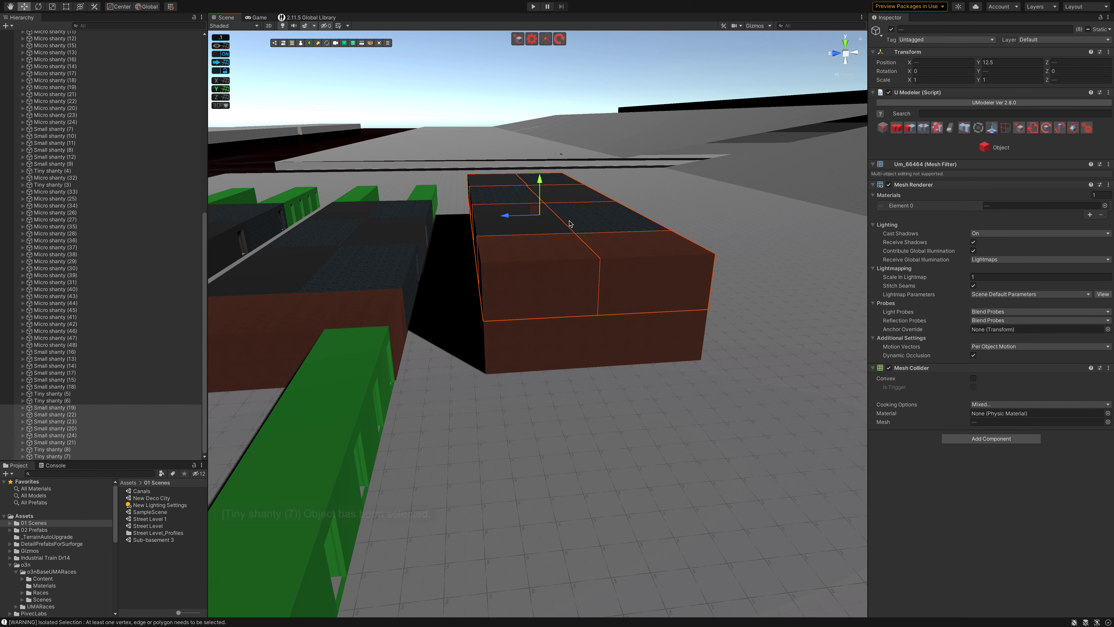
pyautogui.moveTo(541, 195); pyautogui.dragTo(535, 139)
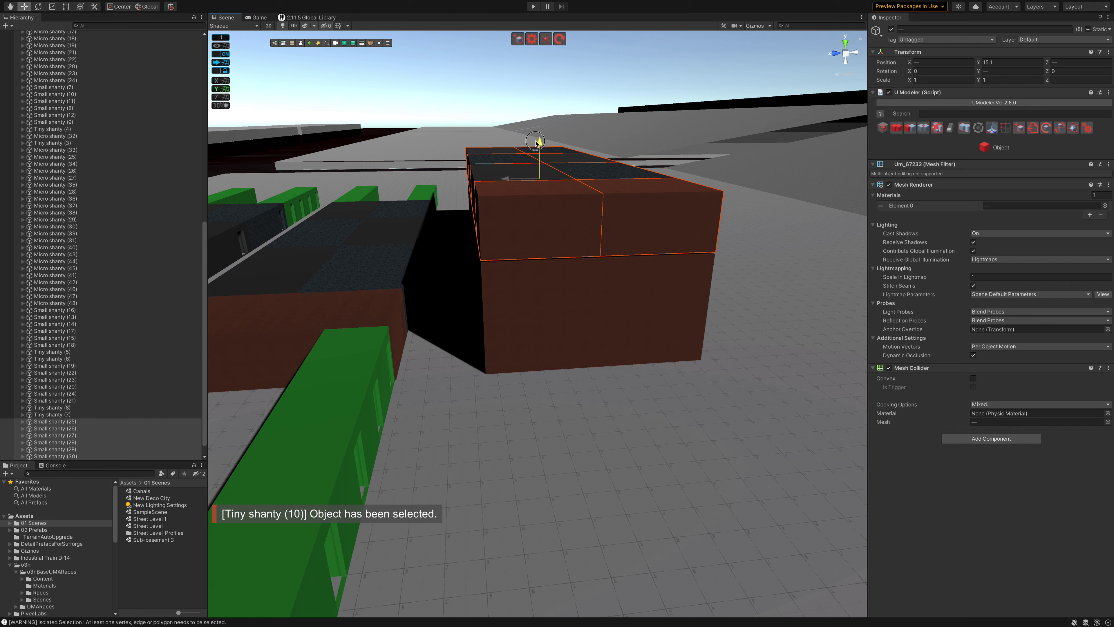
pyautogui.moveTo(534, 139); pyautogui.dragTo(542, 187)
pyautogui.moveTo(585, 281)
pyautogui.mouseDown(button='right')
pyautogui.moveTo(574, 288)
pyautogui.moveTo(607, 240)
pyautogui.moveTo(704, 263)
pyautogui.mouseUp(button='right')
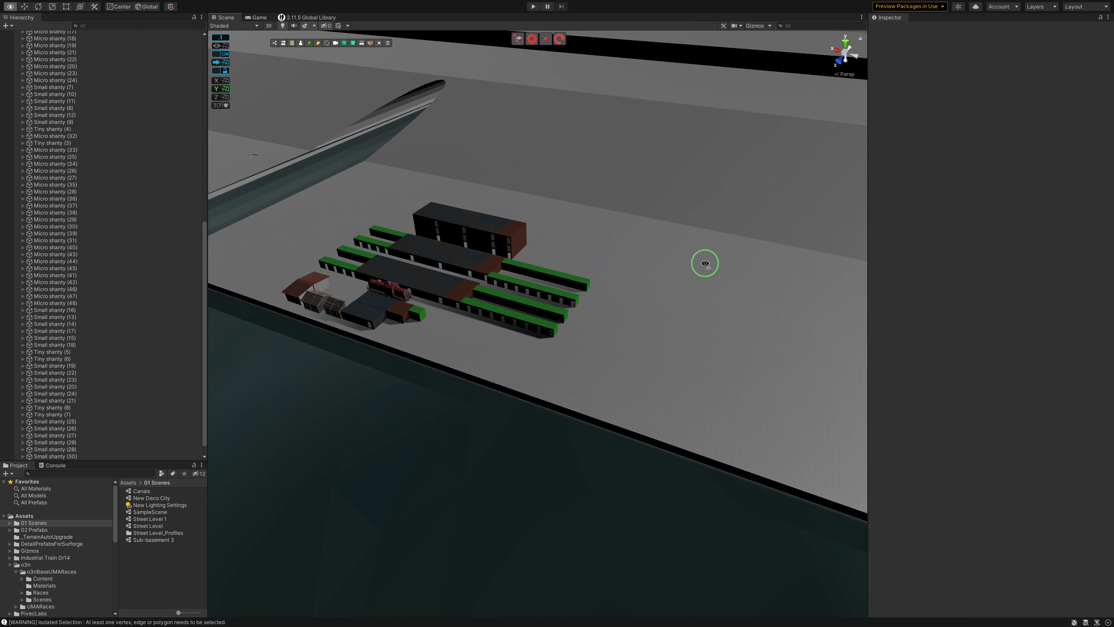
pyautogui.moveTo(704, 263); pyautogui.dragTo(704, 263, button='right')
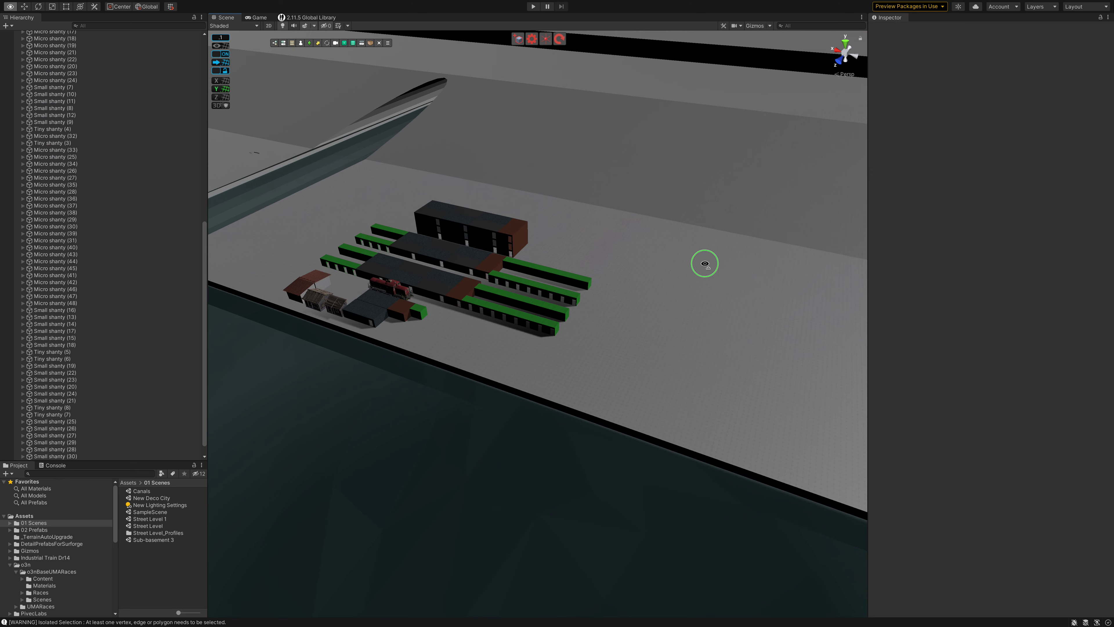
pyautogui.moveTo(704, 263)
pyautogui.mouseDown(button='right')
pyautogui.moveTo(532, 269)
pyautogui.moveTo(489, 256)
pyautogui.moveTo(585, 230)
pyautogui.moveTo(696, 231)
pyautogui.moveTo(521, 219)
pyautogui.moveTo(565, 216)
pyautogui.moveTo(574, 198)
pyautogui.moveTo(537, 217)
pyautogui.moveTo(534, 234)
pyautogui.mouseUp(button='right')
pyautogui.scroll(15, 132, 297)
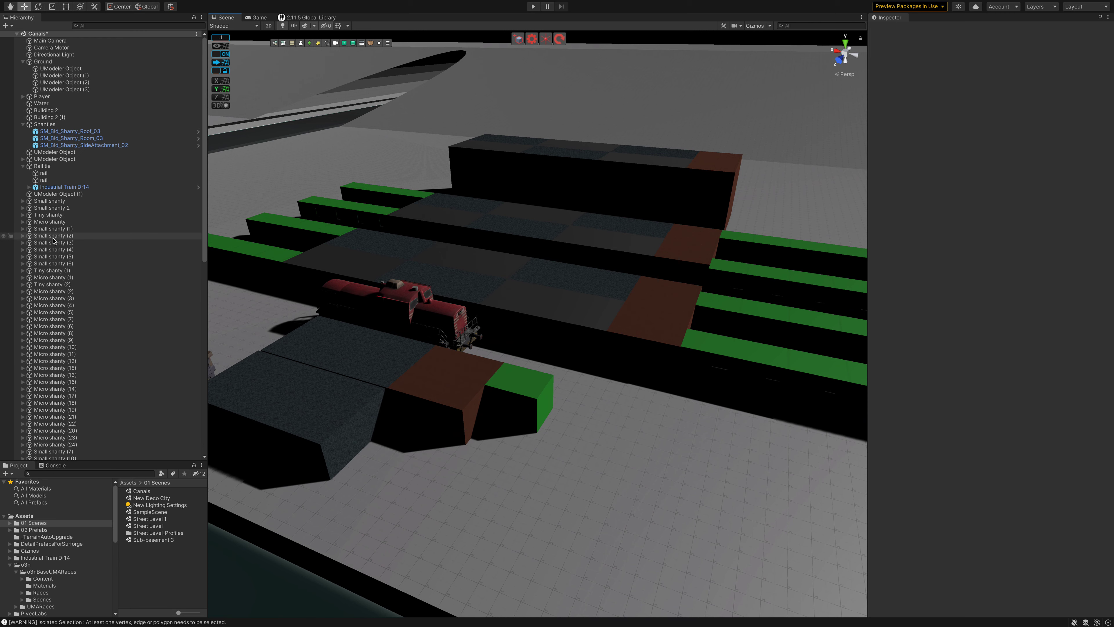
pyautogui.scroll(-15, 132, 269)
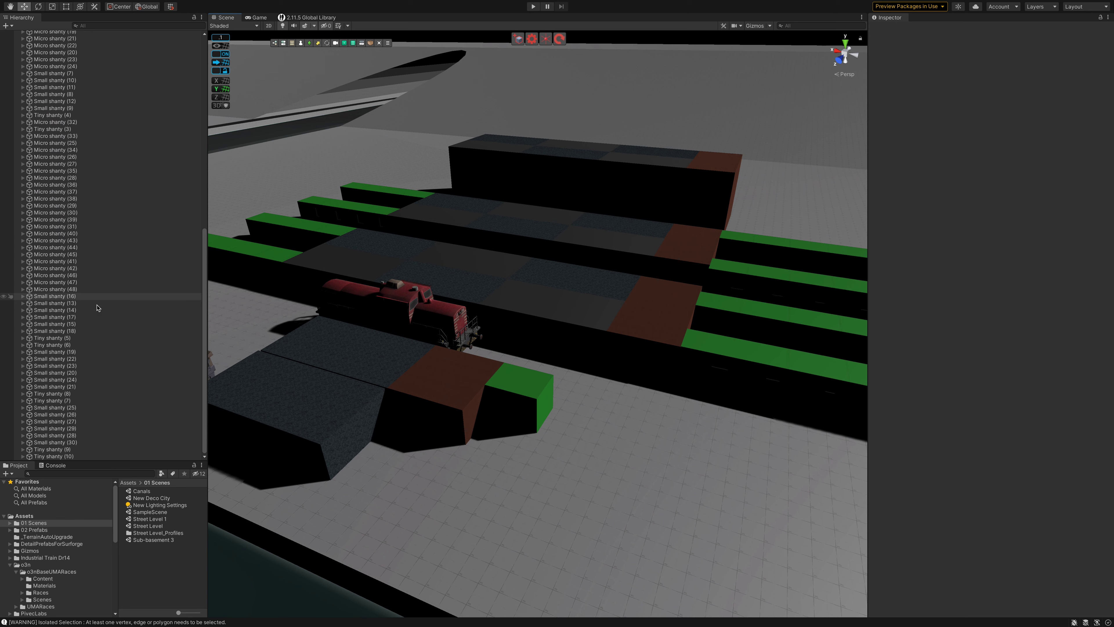
pyautogui.click(23, 339)
pyautogui.click(23, 338)
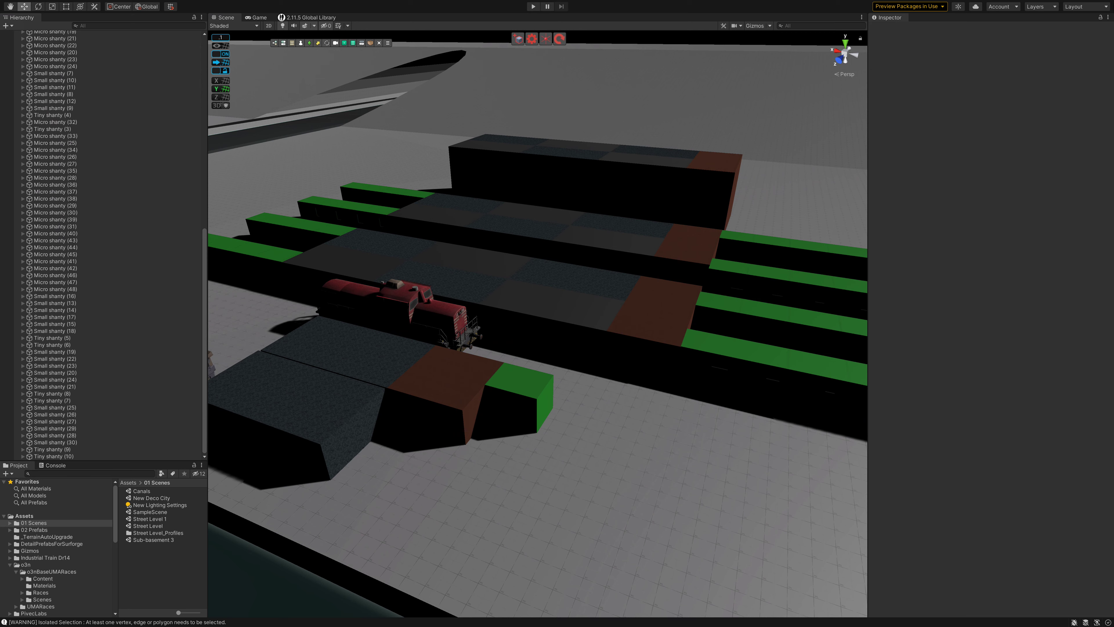
pyautogui.moveTo(356, 351)
pyautogui.mouseDown(button='right')
pyautogui.moveTo(429, 332)
pyautogui.moveTo(219, 302)
pyautogui.moveTo(351, 327)
pyautogui.moveTo(386, 319)
pyautogui.moveTo(374, 326)
pyautogui.moveTo(423, 349)
pyautogui.moveTo(474, 333)
pyautogui.mouseUp(button='right')
pyautogui.press('w')
# Step: Select all eight shanties of the middle block, lower and upper
pyautogui.click(488, 528)
pyautogui.keyDown('shift'); pyautogui.click(532, 553); pyautogui.keyUp('shift')
pyautogui.keyDown('shift'); pyautogui.click(569, 493); pyautogui.keyUp('shift')
pyautogui.keyDown('shift'); pyautogui.click(517, 408); pyautogui.keyUp('shift')
pyautogui.keyDown('shift'); pyautogui.click(517, 395); pyautogui.keyUp('shift')
pyautogui.keyDown('shift'); pyautogui.click(554, 378); pyautogui.keyUp('shift')
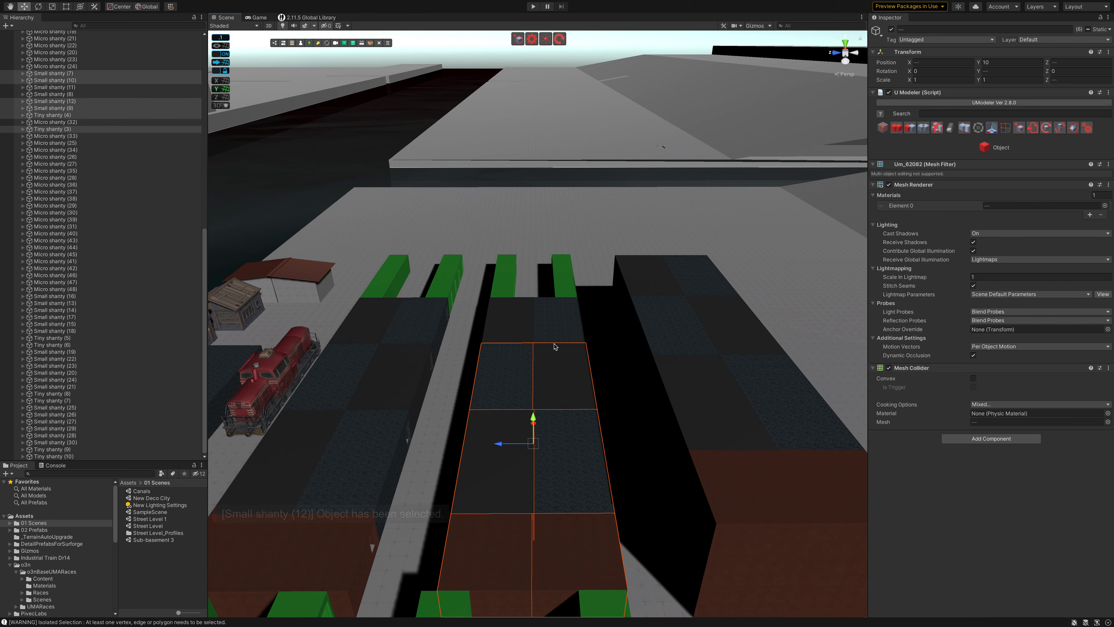
pyautogui.keyDown('shift'); pyautogui.click(539, 329); pyautogui.keyUp('shift')
pyautogui.keyDown('shift'); pyautogui.click(509, 321); pyautogui.keyUp('shift')
pyautogui.scroll(-3, 519, 466)
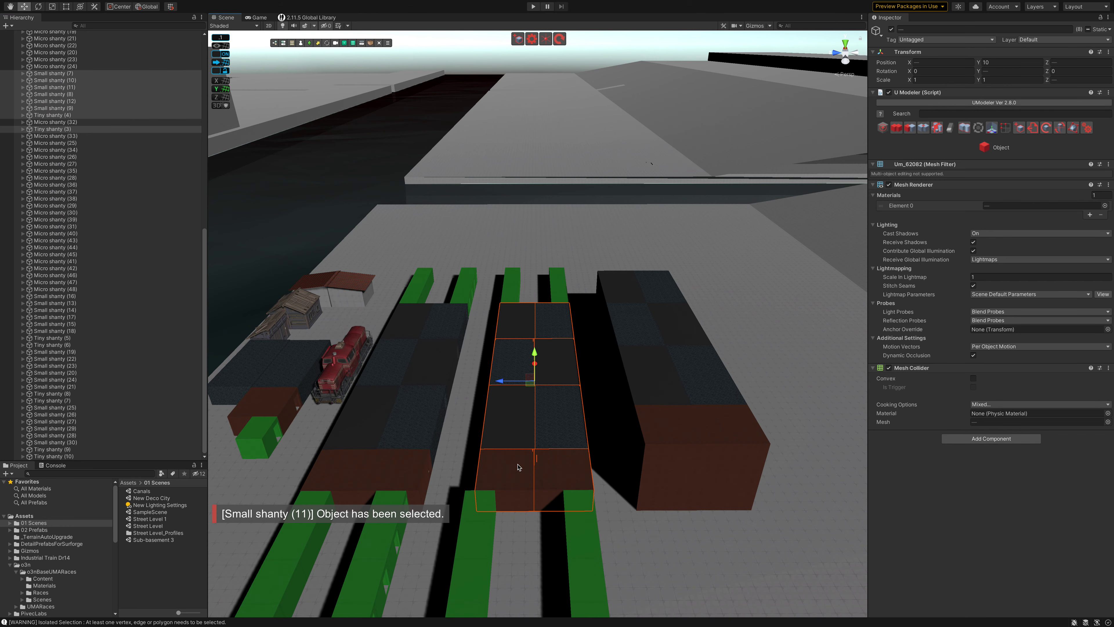
pyautogui.scroll(-3, 519, 468)
pyautogui.scroll(-3, 521, 474)
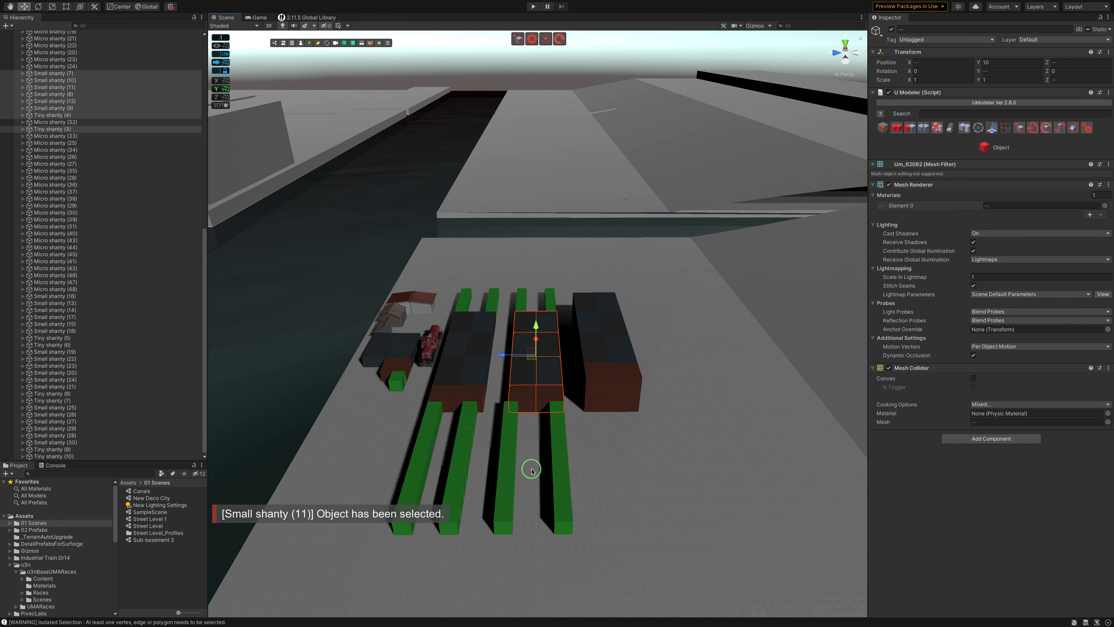
pyautogui.moveTo(531, 470); pyautogui.dragTo(535, 505, button='right')
# Step: Duplicate the block, move the copy past the green rows' ends, and shift it left into line
pyautogui.hotkey('ctrl', 'd')
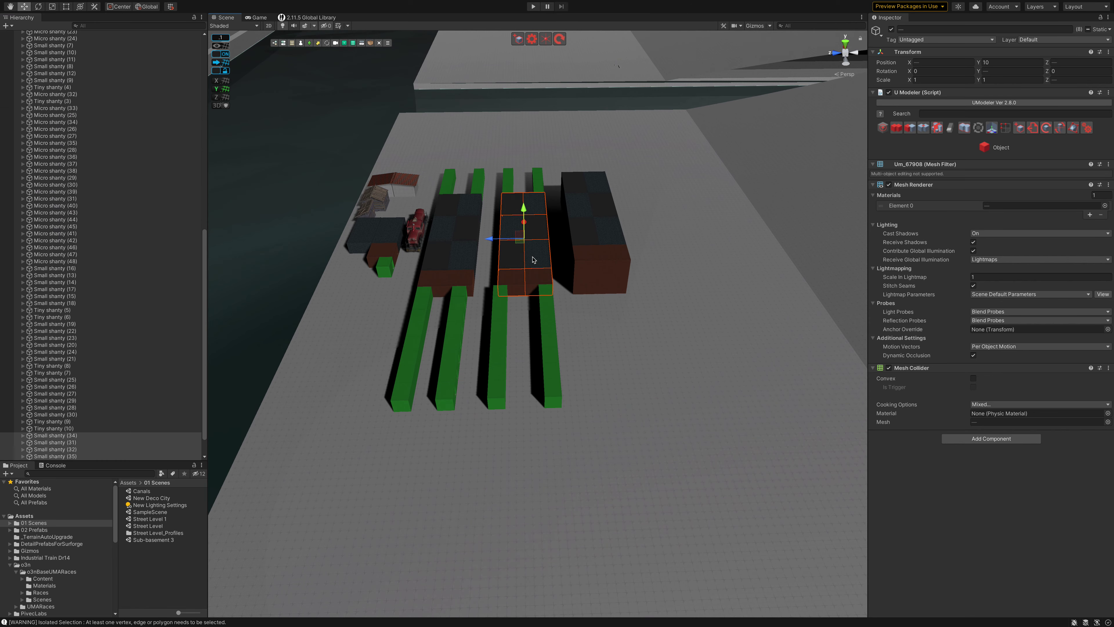
pyautogui.moveTo(535, 274); pyautogui.dragTo(526, 500)
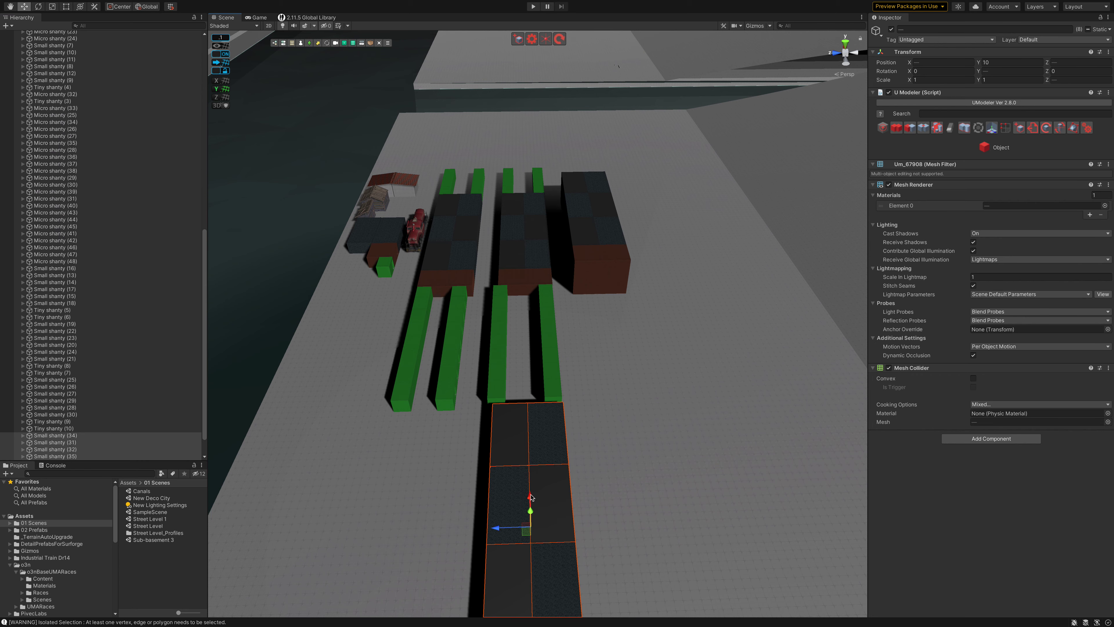
pyautogui.keyDown('alt'); pyautogui.moveTo(681, 378); pyautogui.dragTo(497, 394); pyautogui.keyUp('alt')
pyautogui.scroll(2, 497, 393)
pyautogui.scroll(3, 496, 393)
pyautogui.scroll(3, 482, 391)
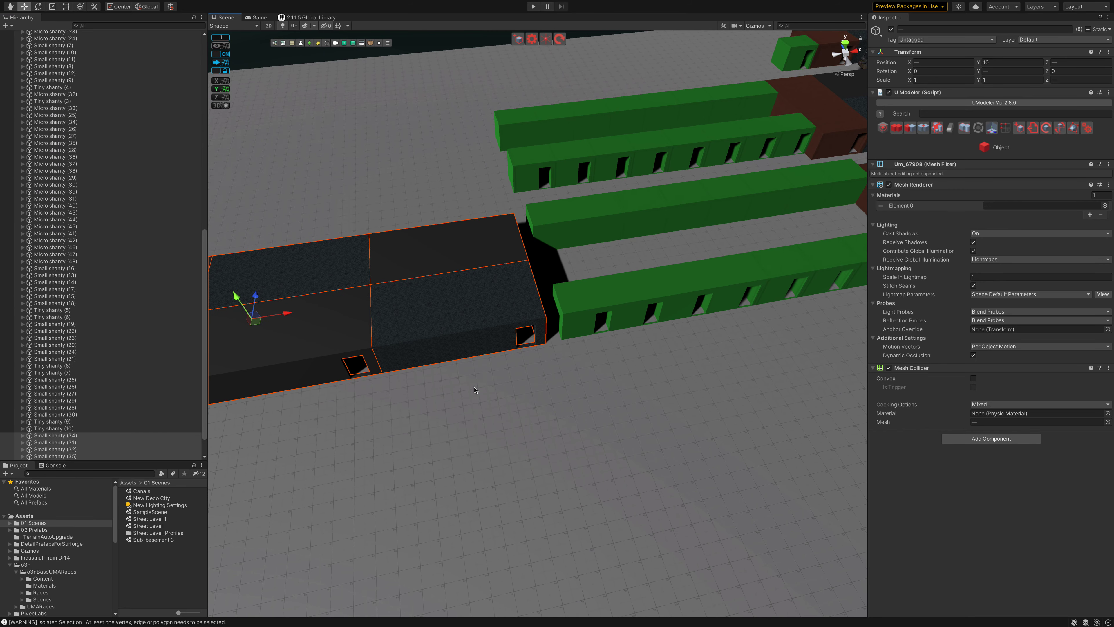
pyautogui.moveTo(290, 315); pyautogui.dragTo(278, 316)
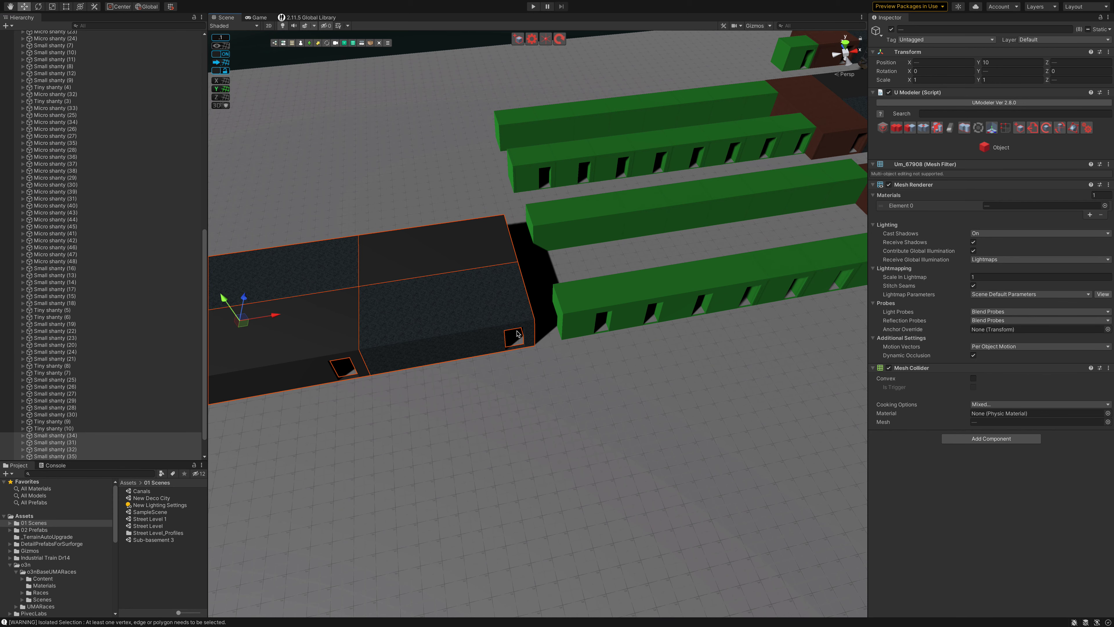
pyautogui.moveTo(568, 329)
pyautogui.mouseDown(button='right')
pyautogui.moveTo(615, 297)
pyautogui.moveTo(678, 289)
pyautogui.mouseUp(button='right')
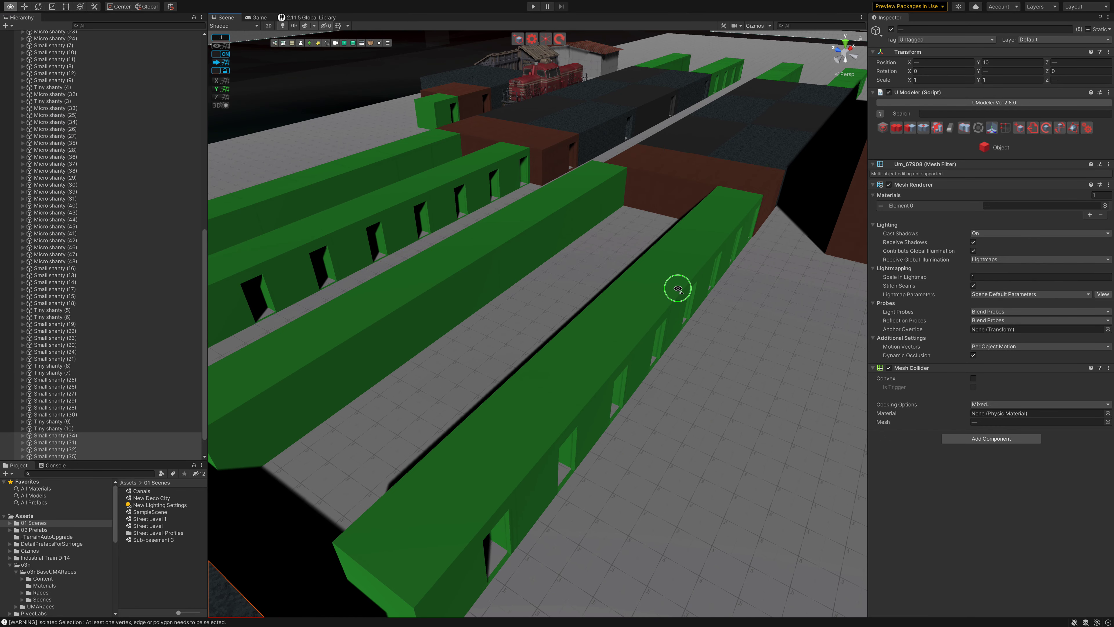
pyautogui.moveTo(677, 288); pyautogui.dragTo(706, 286, button='right')
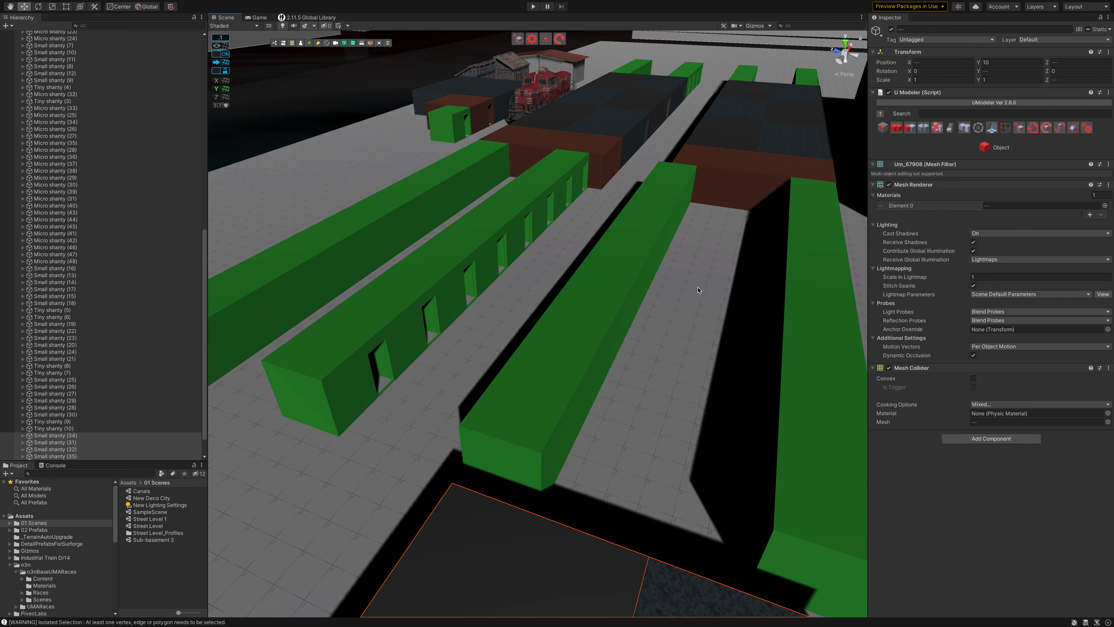
pyautogui.moveTo(657, 296)
pyautogui.mouseDown(button='right')
pyautogui.moveTo(721, 260)
pyautogui.moveTo(777, 253)
pyautogui.moveTo(608, 261)
pyautogui.moveTo(726, 249)
pyautogui.moveTo(798, 257)
pyautogui.moveTo(733, 241)
pyautogui.moveTo(635, 248)
pyautogui.mouseUp(button='right')
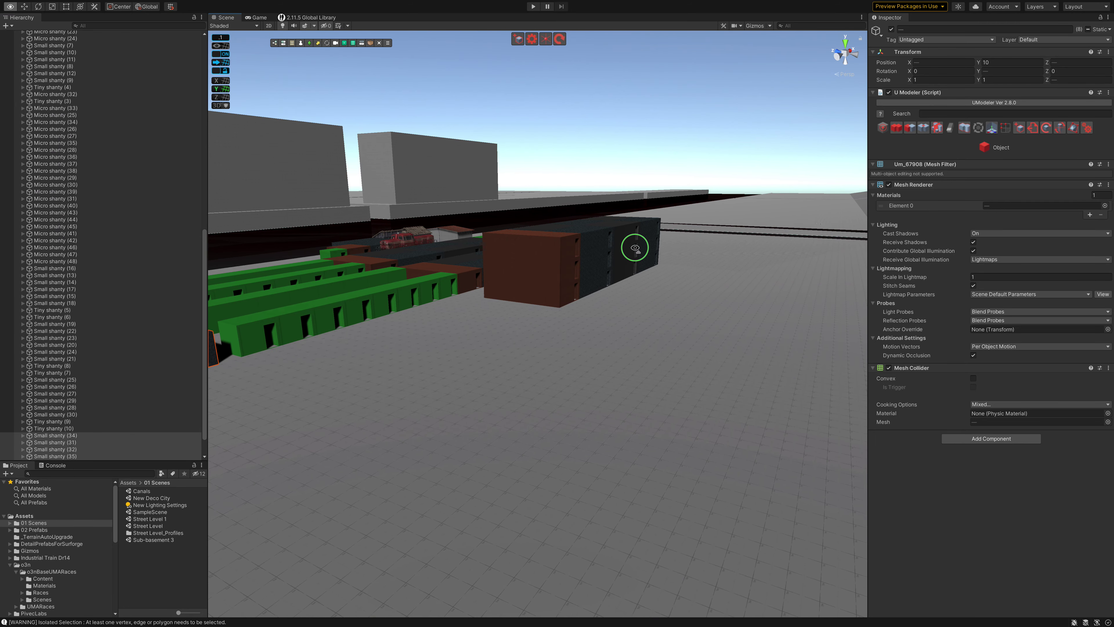
pyautogui.press('f')
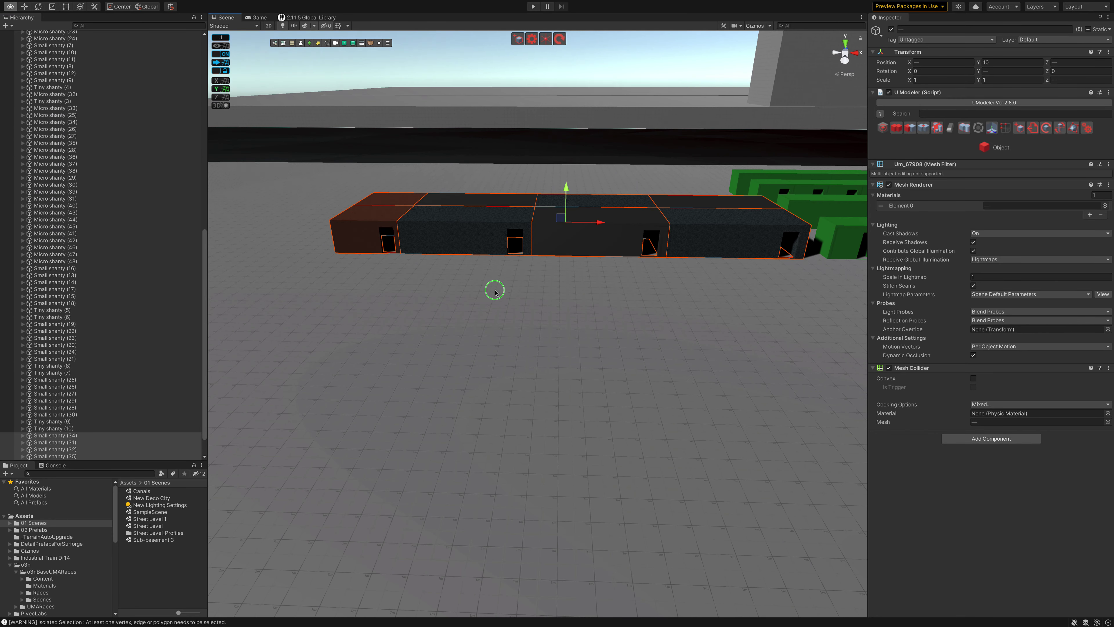
# Step: Select the row's shanties, from Small shanty (8) through the rest of the block
pyautogui.moveTo(495, 292)
pyautogui.mouseDown(button='right')
pyautogui.moveTo(656, 270)
pyautogui.moveTo(585, 325)
pyautogui.mouseUp(button='right')
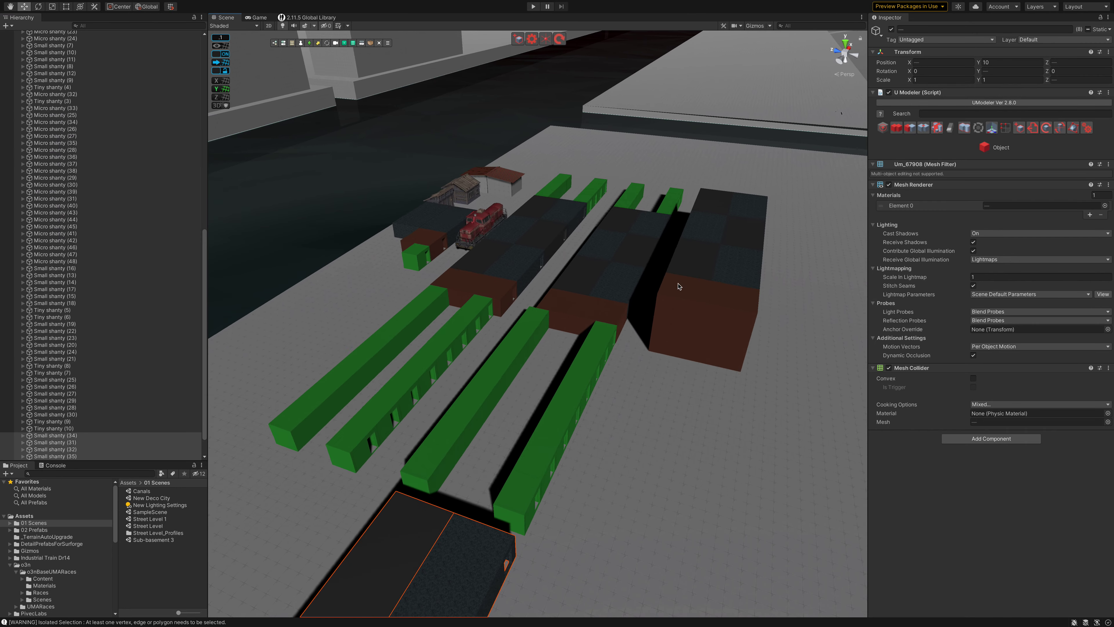
pyautogui.moveTo(585, 325); pyautogui.dragTo(671, 224, button='right')
pyautogui.click(645, 222)
pyautogui.keyDown('shift'); pyautogui.click(633, 245); pyautogui.keyUp('shift')
pyautogui.keyDown('shift'); pyautogui.click(623, 228); pyautogui.keyUp('shift')
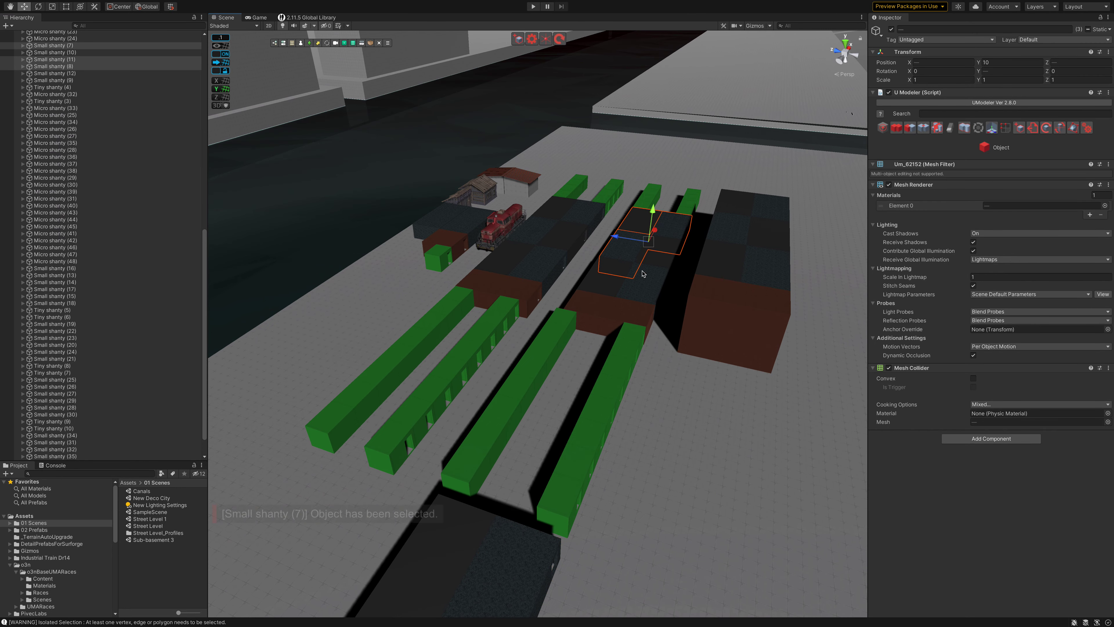
pyautogui.keyDown('shift'); pyautogui.click(658, 263); pyautogui.keyUp('shift')
pyautogui.keyDown('shift'); pyautogui.click(651, 279); pyautogui.keyUp('shift')
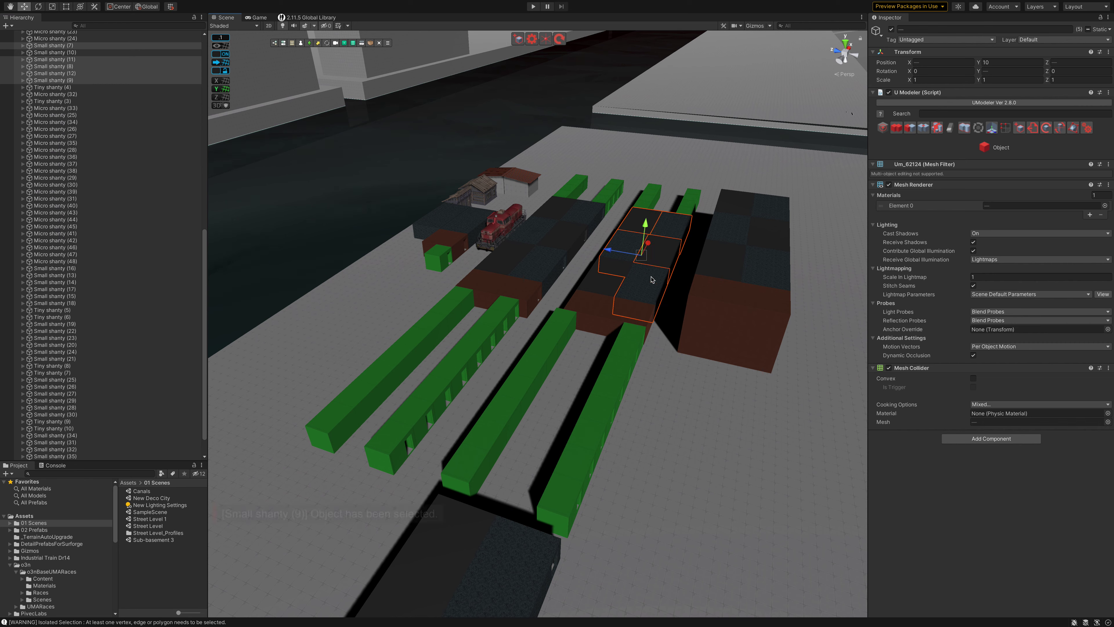
pyautogui.keyDown('shift'); pyautogui.click(609, 285); pyautogui.keyUp('shift')
pyautogui.keyDown('shift'); pyautogui.click(583, 307); pyautogui.keyUp('shift')
pyautogui.keyDown('shift'); pyautogui.click(629, 315); pyautogui.keyUp('shift')
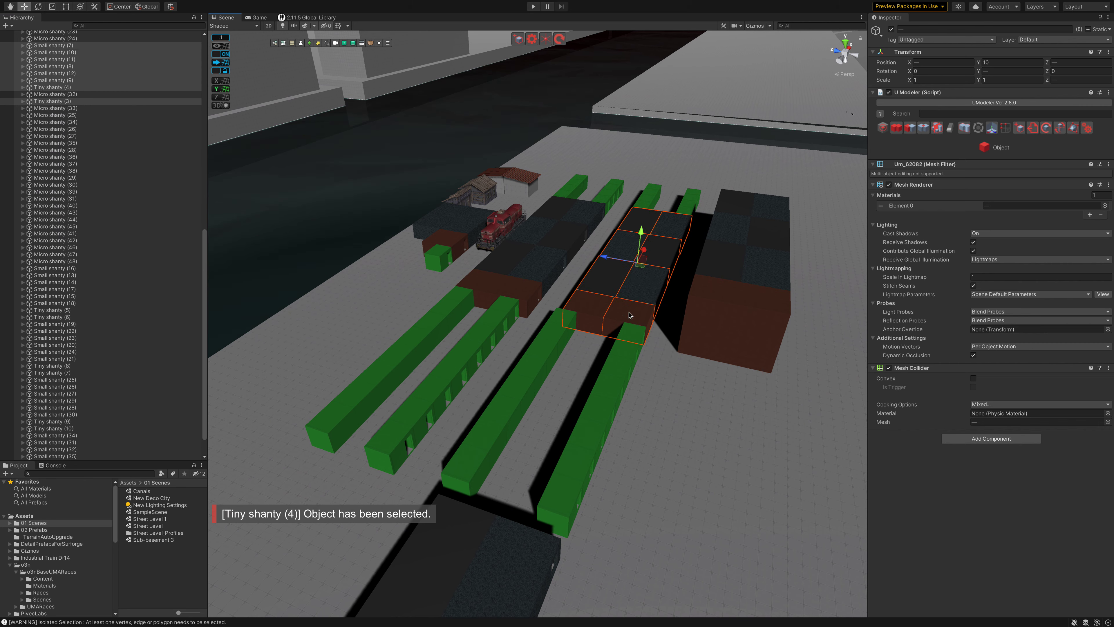
# Step: Duplicate them and slide the copy along Z to stand apart on the right, then deselect
pyautogui.hotkey('ctrl', 'd')
pyautogui.moveTo(616, 257); pyautogui.dragTo(818, 281)
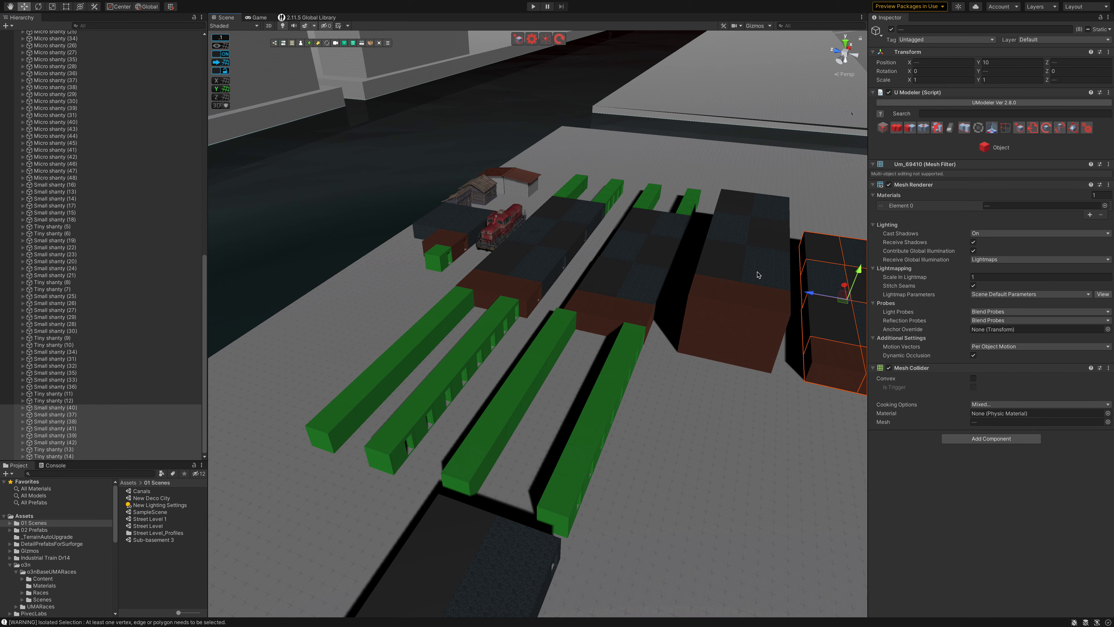
pyautogui.moveTo(758, 274); pyautogui.dragTo(556, 240, button='right')
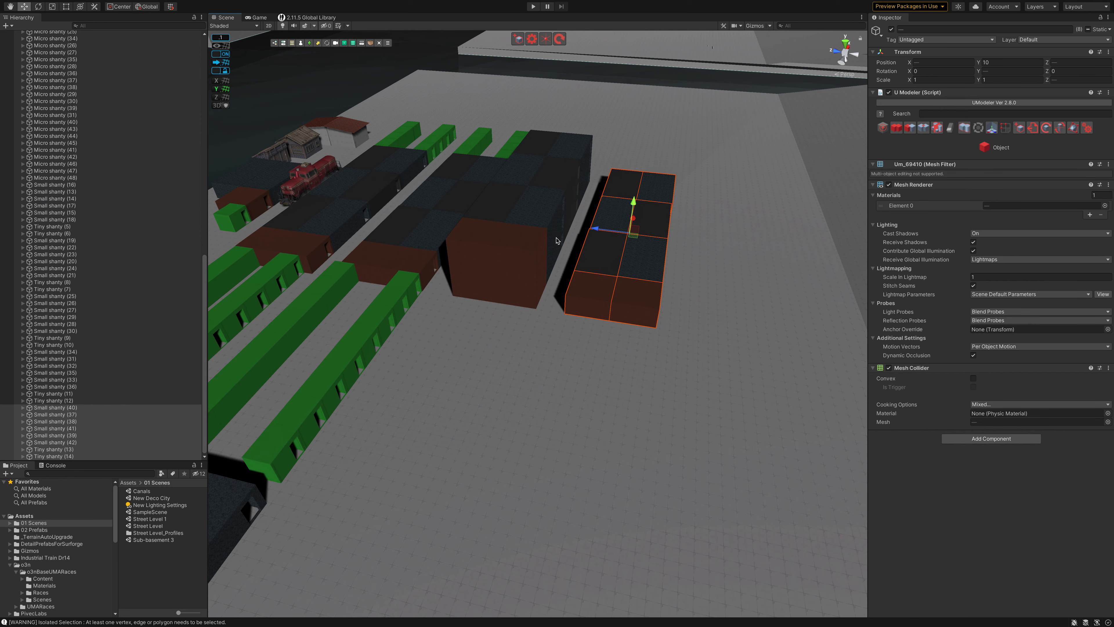
pyautogui.moveTo(604, 230); pyautogui.dragTo(616, 234)
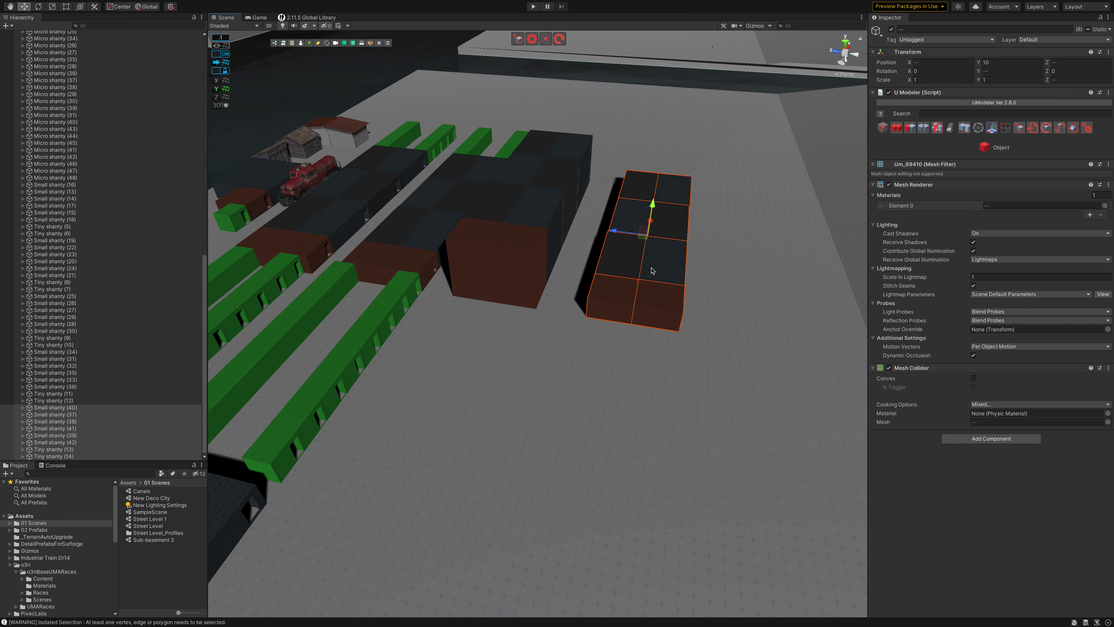
pyautogui.moveTo(726, 262); pyautogui.dragTo(538, 308, button='right')
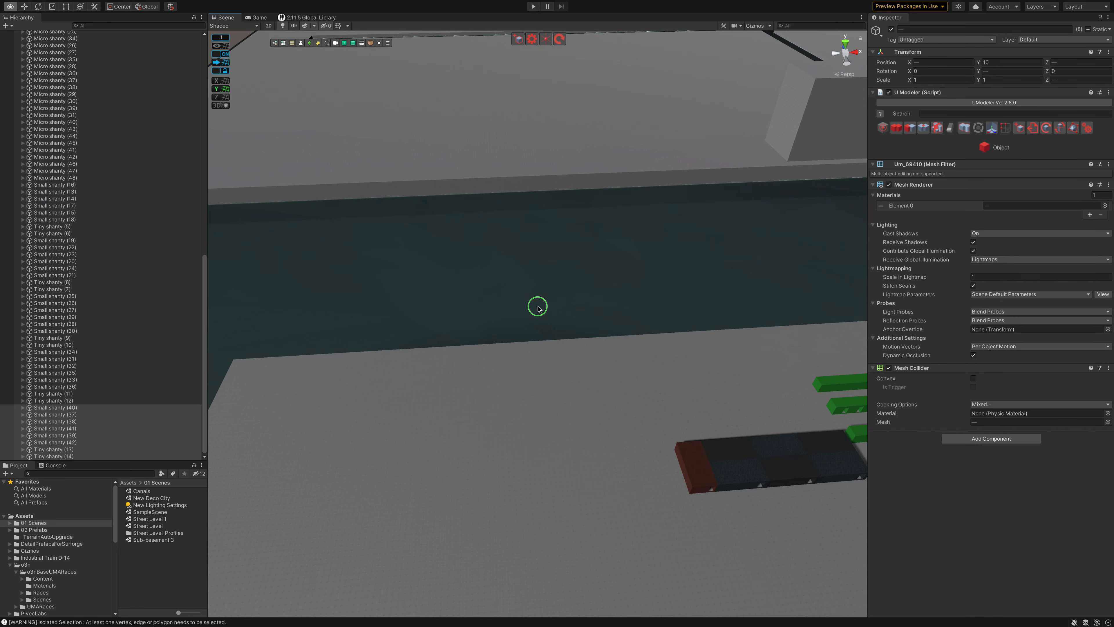
pyautogui.moveTo(538, 308); pyautogui.dragTo(680, 282, button='right')
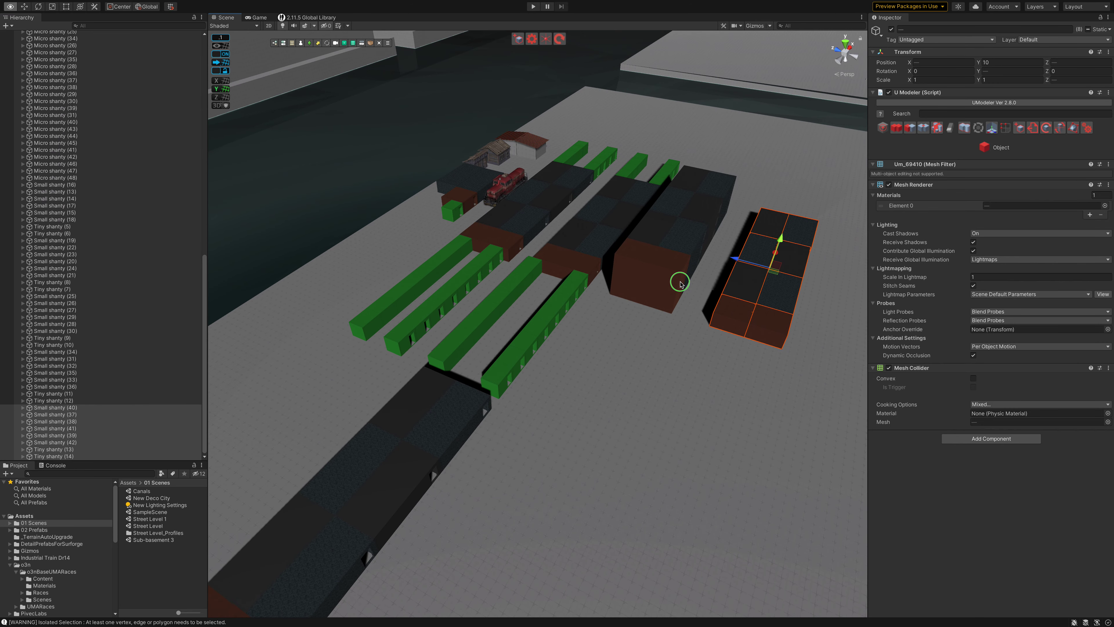
pyautogui.moveTo(680, 282); pyautogui.dragTo(683, 283, button='right')
pyautogui.moveTo(592, 345); pyautogui.dragTo(629, 290, button='right')
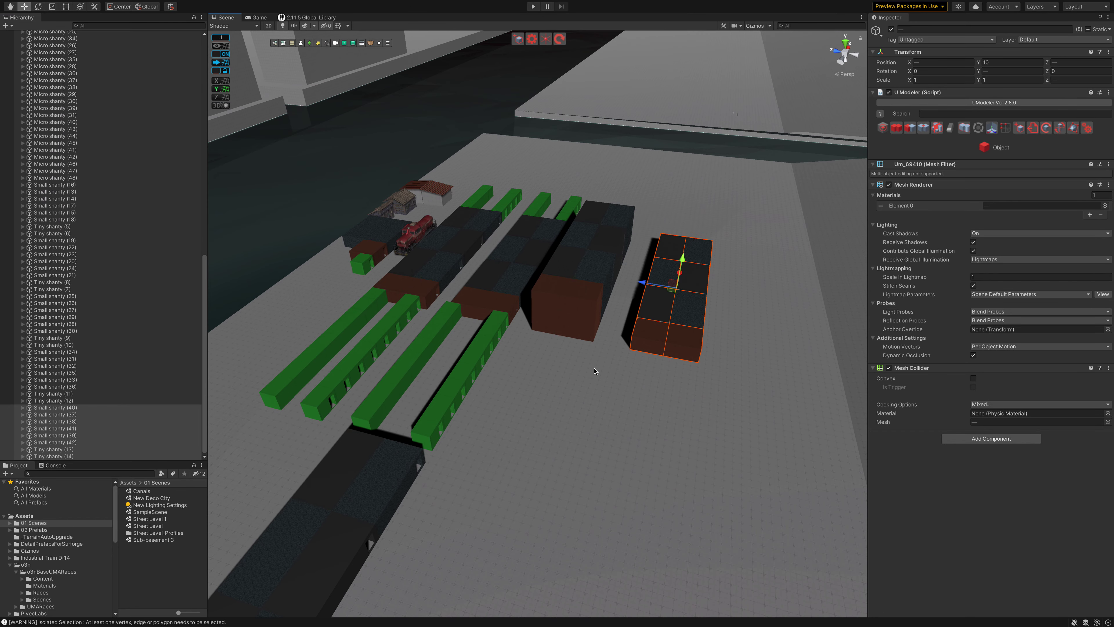
pyautogui.moveTo(629, 290); pyautogui.dragTo(583, 112, button='right')
pyautogui.click(508, 387)
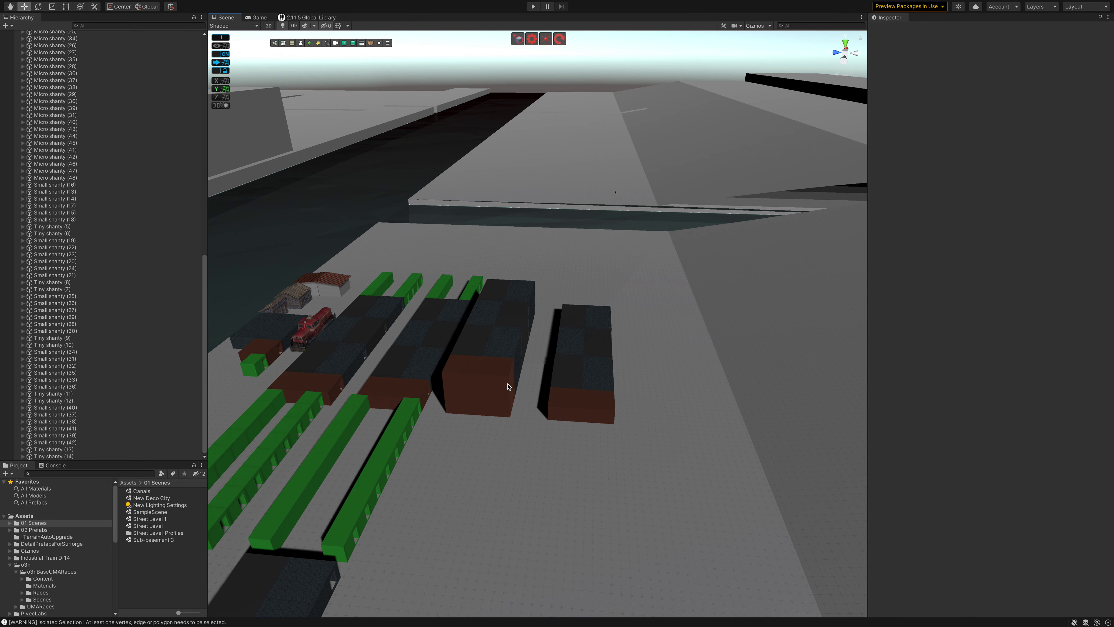
# Step: Move Small shanty through Tiny shanty (14) into Shanties, then collapse Shanties and Rail tie
pyautogui.scroll(15, 124, 343)
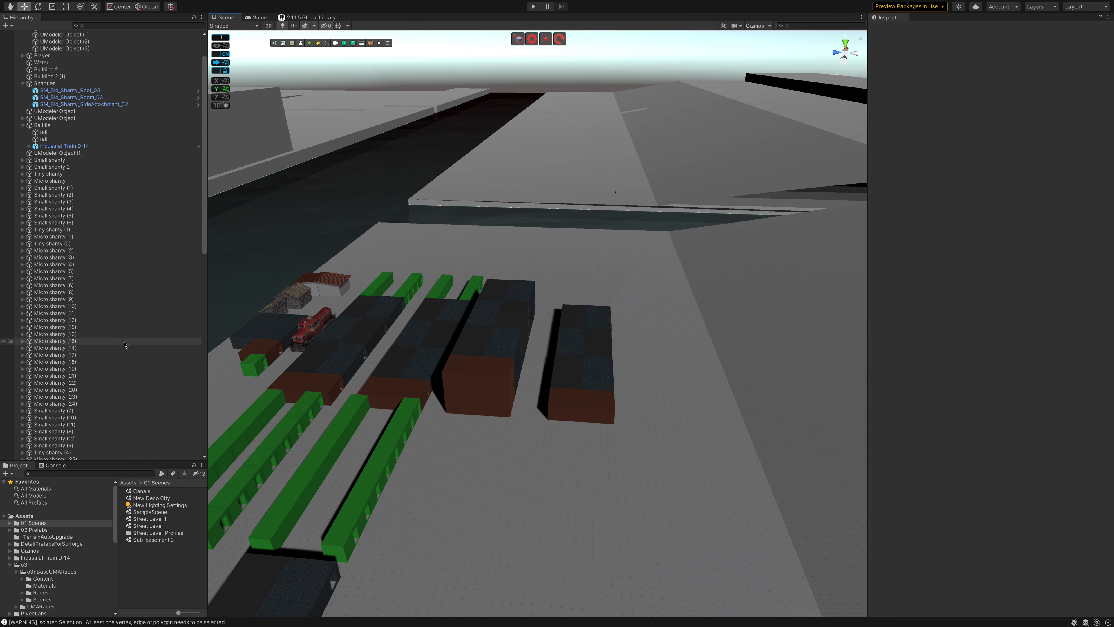
pyautogui.scroll(3, 124, 343)
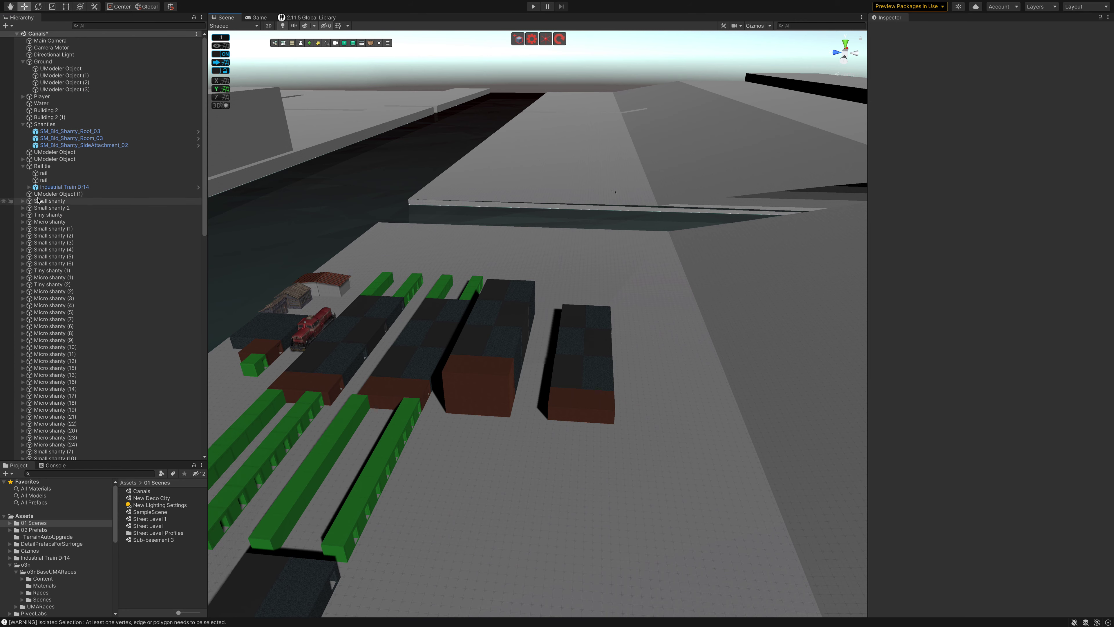
pyautogui.click(47, 201)
pyautogui.scroll(-10, 68, 235)
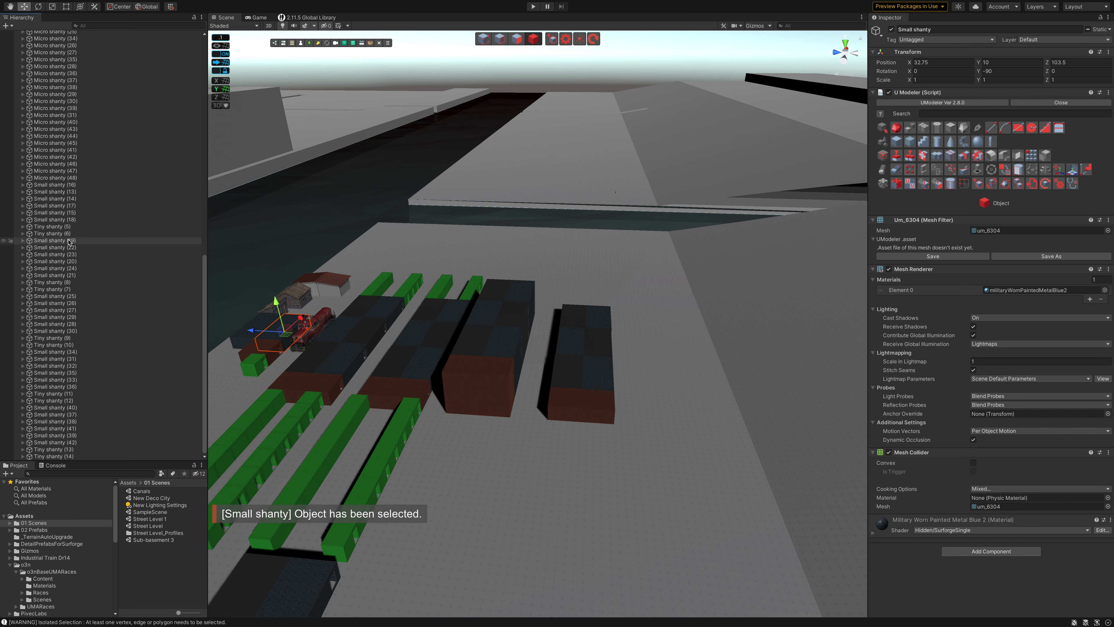
pyautogui.keyDown('shift'); pyautogui.click(66, 456); pyautogui.keyUp('shift')
pyautogui.scroll(10, 86, 404)
pyautogui.scroll(6, 108, 271)
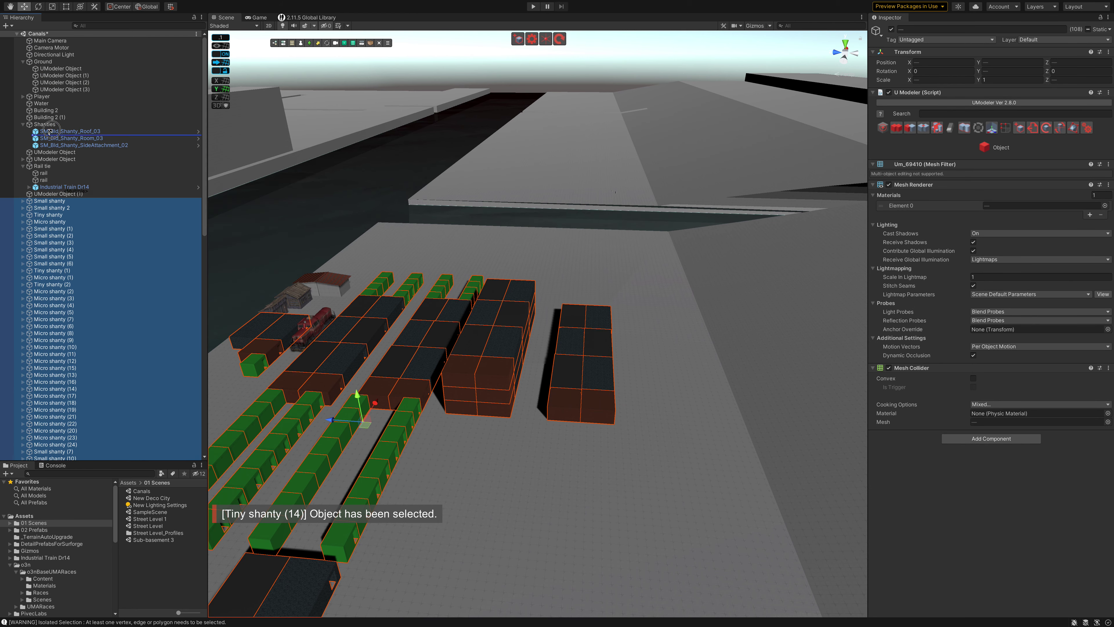
pyautogui.scroll(-10, 53, 129)
pyautogui.scroll(10, 79, 345)
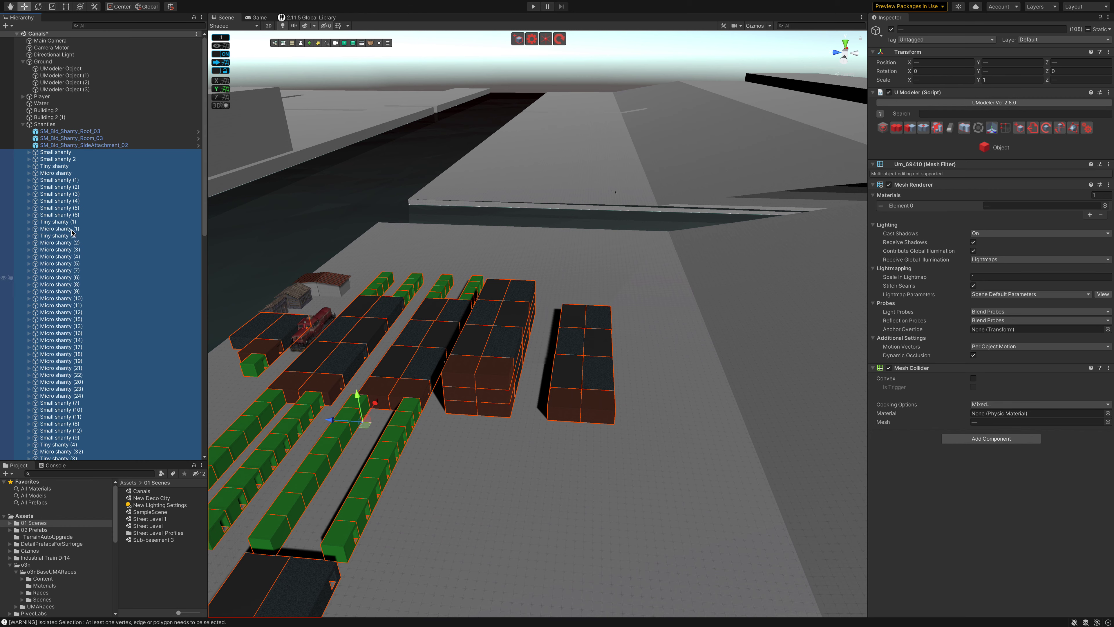
pyautogui.click(23, 124)
pyautogui.click(63, 265)
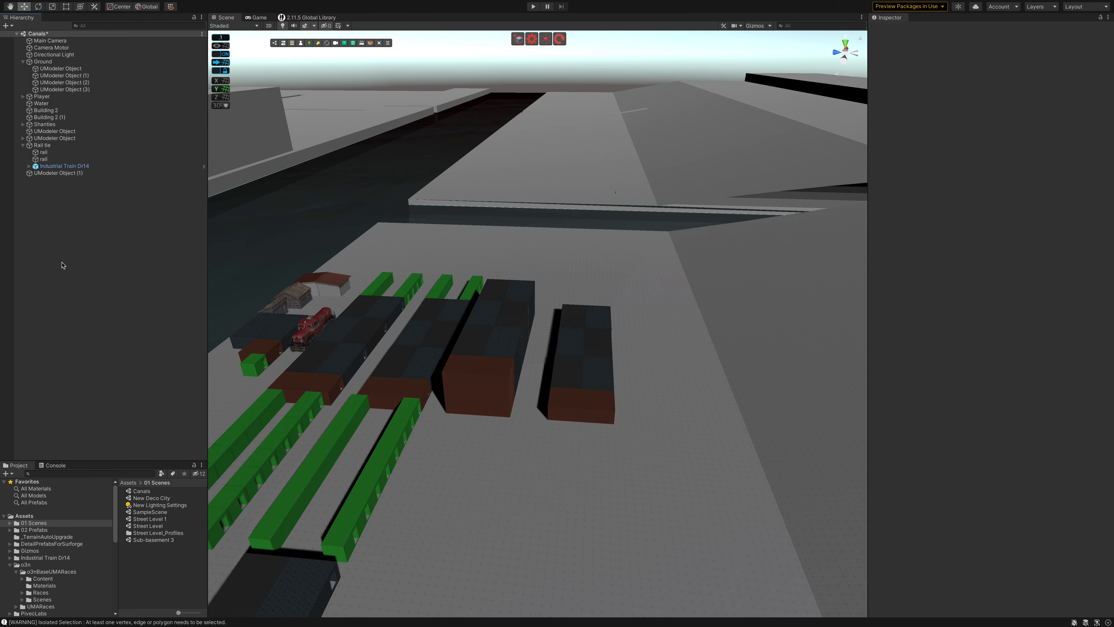
pyautogui.click(24, 145)
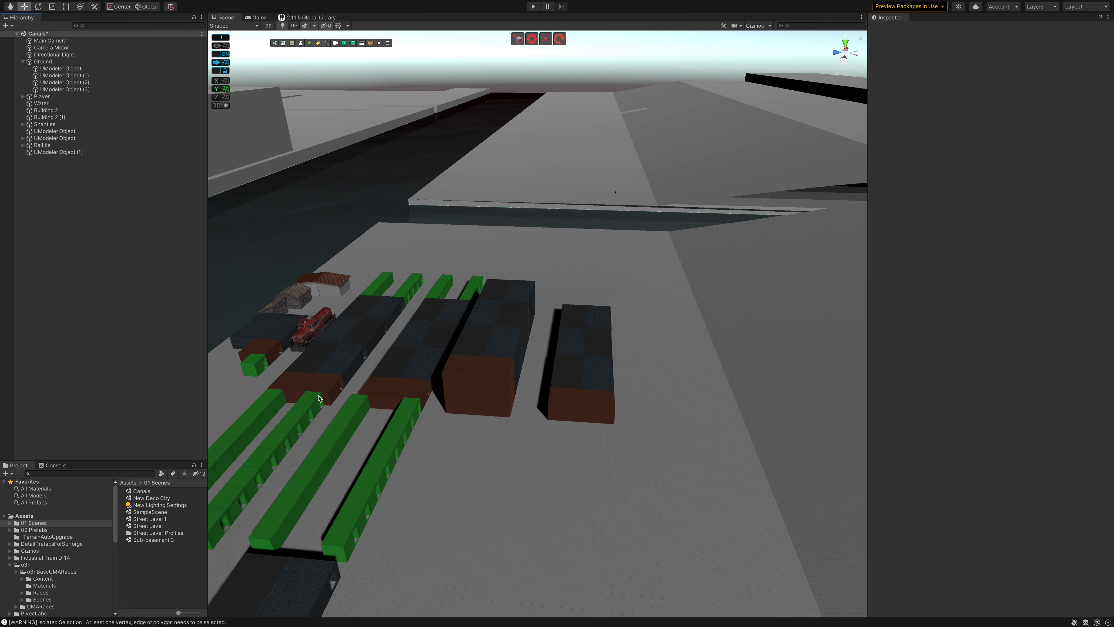
# Step: Look across and tilt the view down onto the empty ground beside the canal
pyautogui.moveTo(320, 398); pyautogui.dragTo(396, 379, button='right')
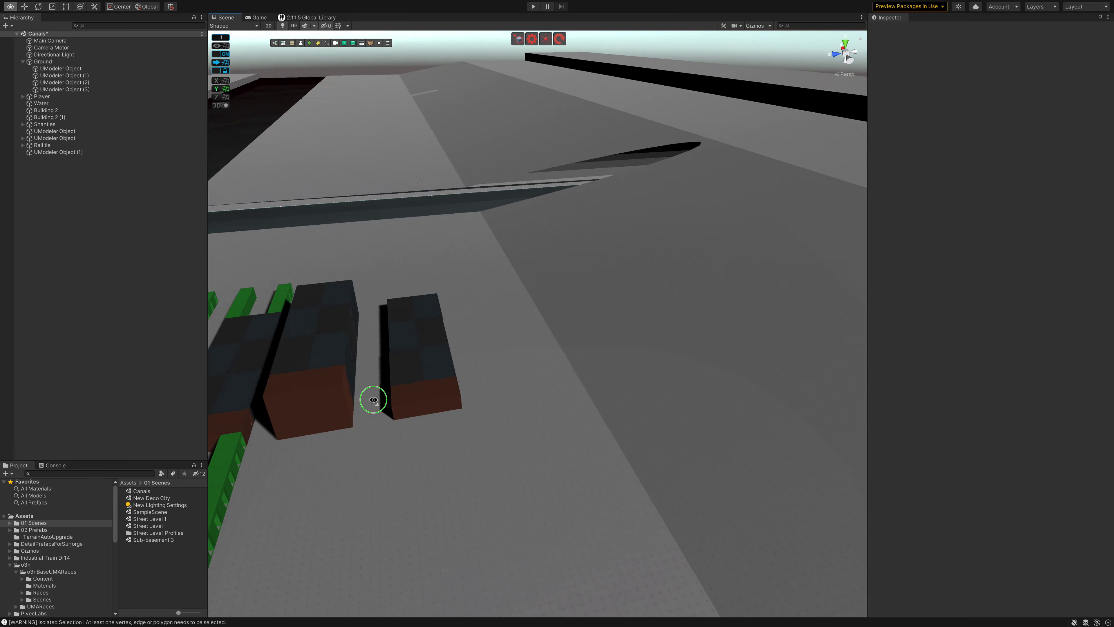
pyautogui.moveTo(396, 379); pyautogui.dragTo(396, 381, button='right')
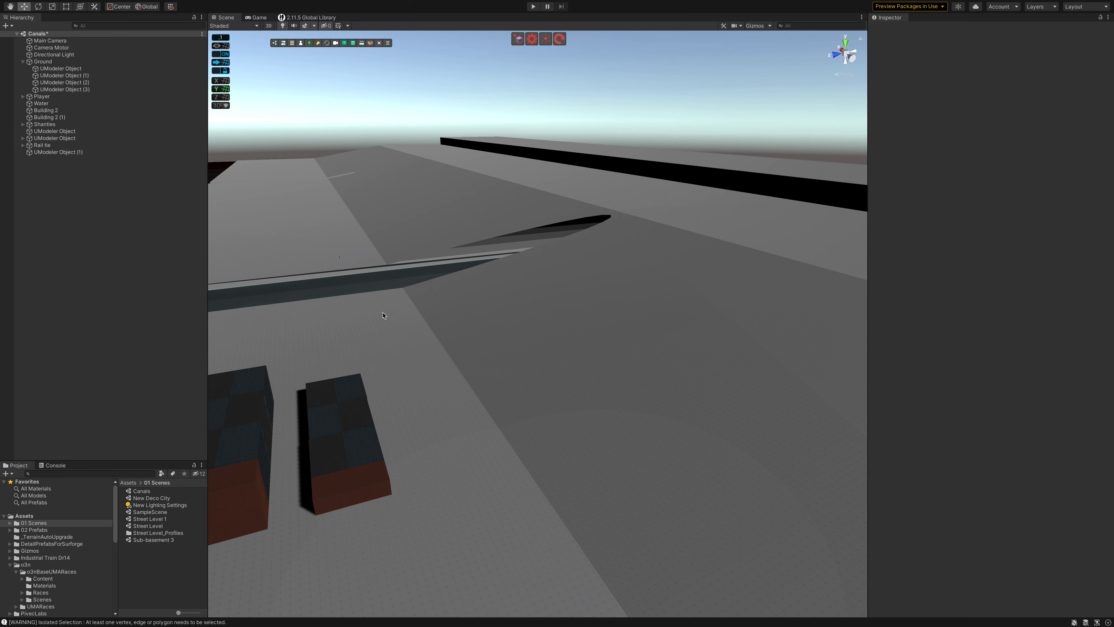
pyautogui.moveTo(361, 227)
pyautogui.mouseDown(button='right')
pyautogui.moveTo(460, 274)
pyautogui.moveTo(349, 206)
pyautogui.mouseUp(button='right')
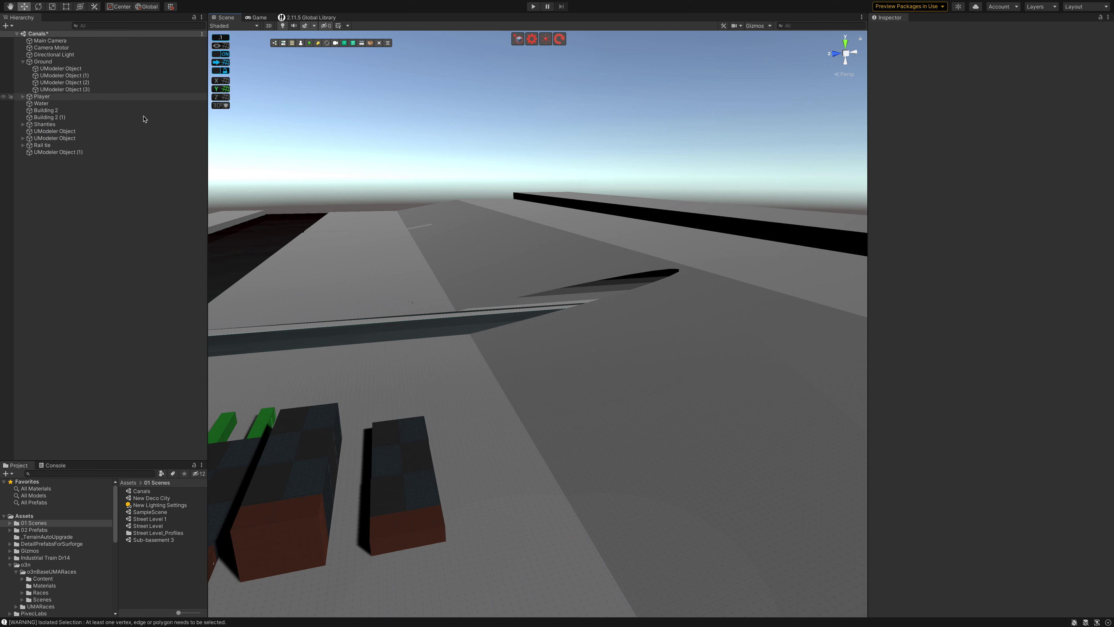
# Step: Add a new UModeler object and sketch a first box base, cancelling it with Escape
pyautogui.click(518, 41)
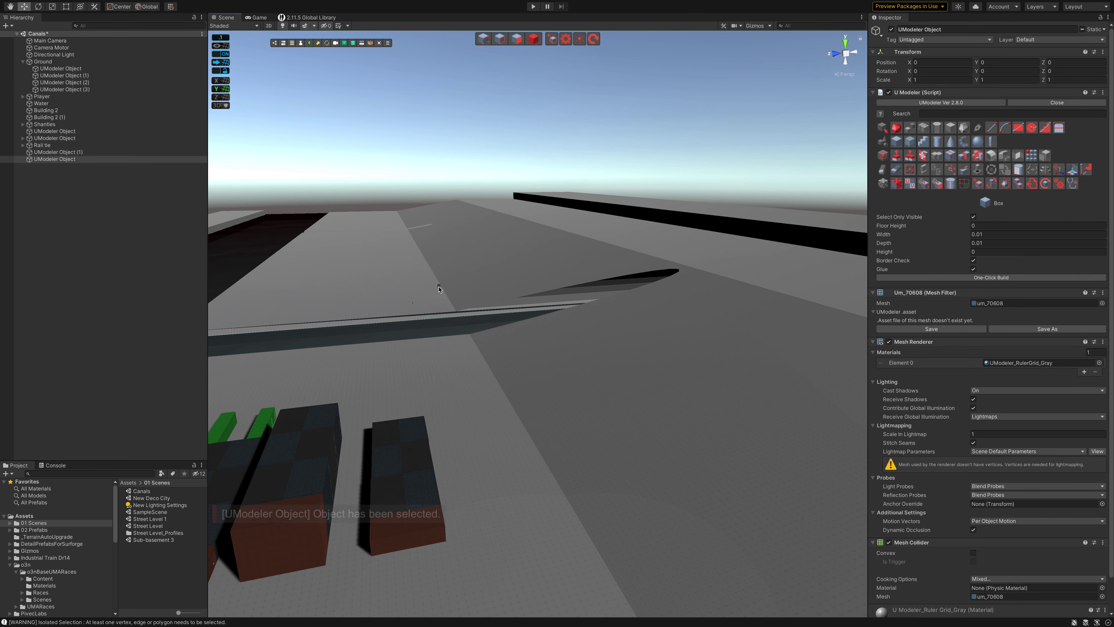
pyautogui.moveTo(540, 456); pyautogui.dragTo(614, 456, button='right')
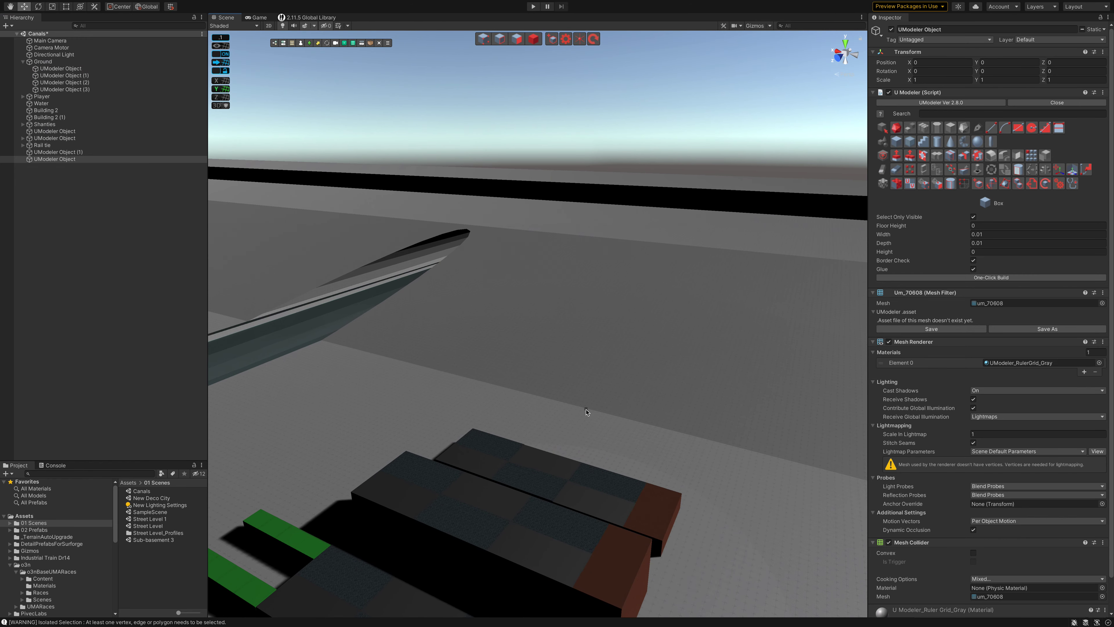
pyautogui.moveTo(588, 409); pyautogui.dragTo(767, 456)
pyautogui.moveTo(767, 456); pyautogui.dragTo(820, 468)
pyautogui.moveTo(820, 467); pyautogui.dragTo(819, 467)
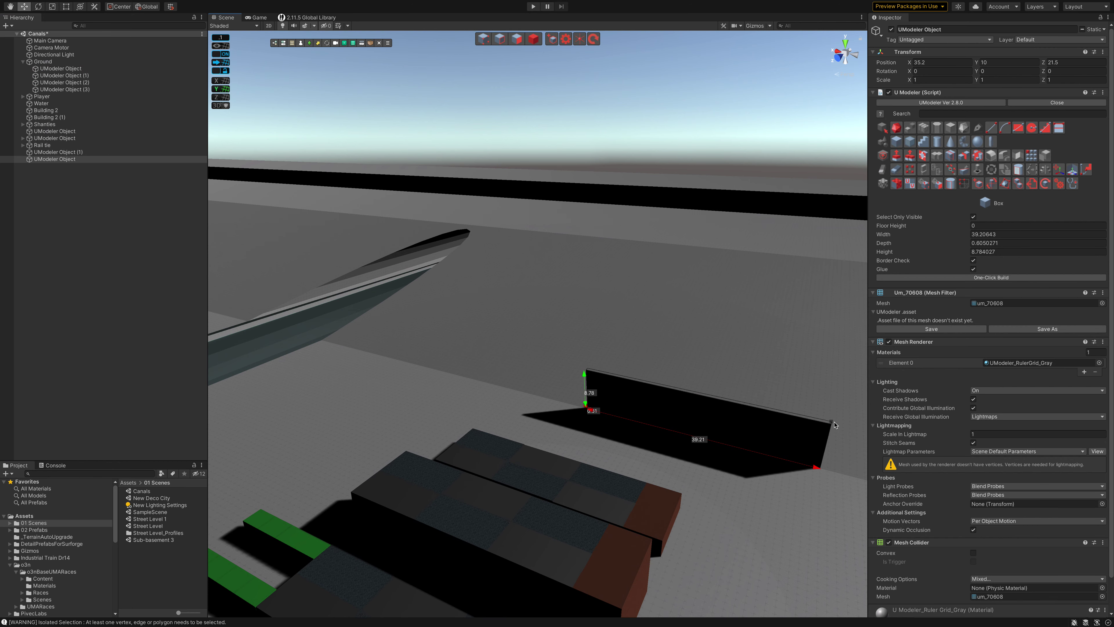
pyautogui.press('Escape')
# Step: Draw a roughly 99.4 by 32 box base and extrude it about 15.5 high
pyautogui.moveTo(836, 418)
pyautogui.keyDown('alt'); pyautogui.mouseDown()
pyautogui.moveTo(716, 442)
pyautogui.moveTo(659, 419)
pyautogui.mouseUp(); pyautogui.keyUp('alt')
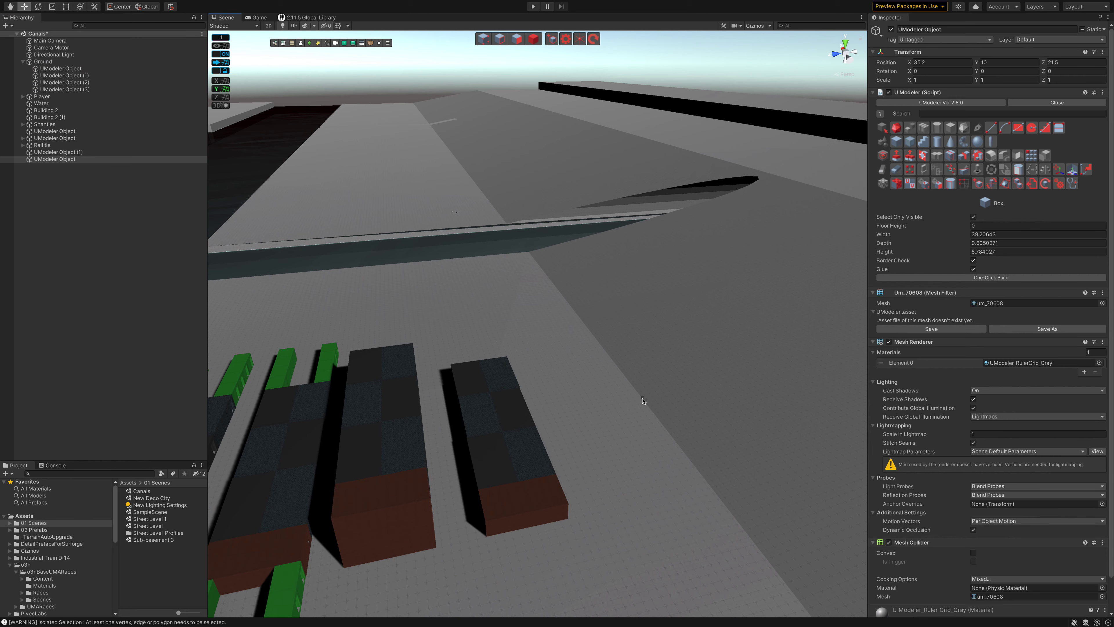
pyautogui.moveTo(643, 400)
pyautogui.keyDown('alt'); pyautogui.mouseDown()
pyautogui.moveTo(618, 479)
pyautogui.moveTo(652, 523)
pyautogui.moveTo(721, 287)
pyautogui.mouseUp(); pyautogui.keyUp('alt')
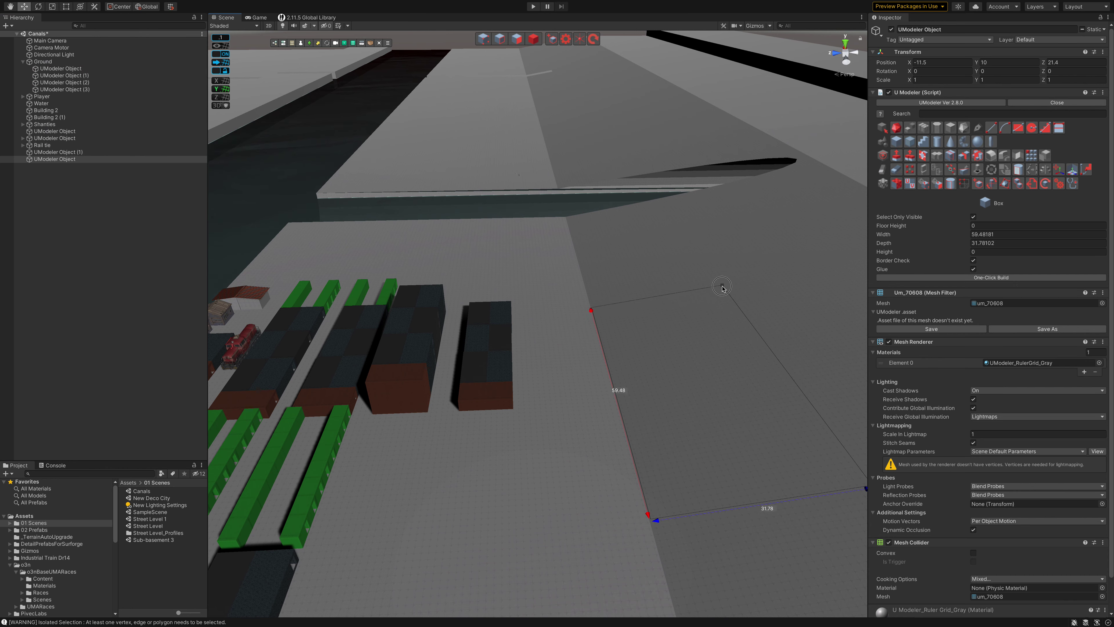
pyautogui.moveTo(722, 287); pyautogui.dragTo(677, 225)
pyautogui.moveTo(677, 225); pyautogui.dragTo(675, 224)
pyautogui.moveTo(675, 226)
pyautogui.mouseDown()
pyautogui.moveTo(670, 216)
pyautogui.moveTo(945, 264)
pyautogui.mouseUp()
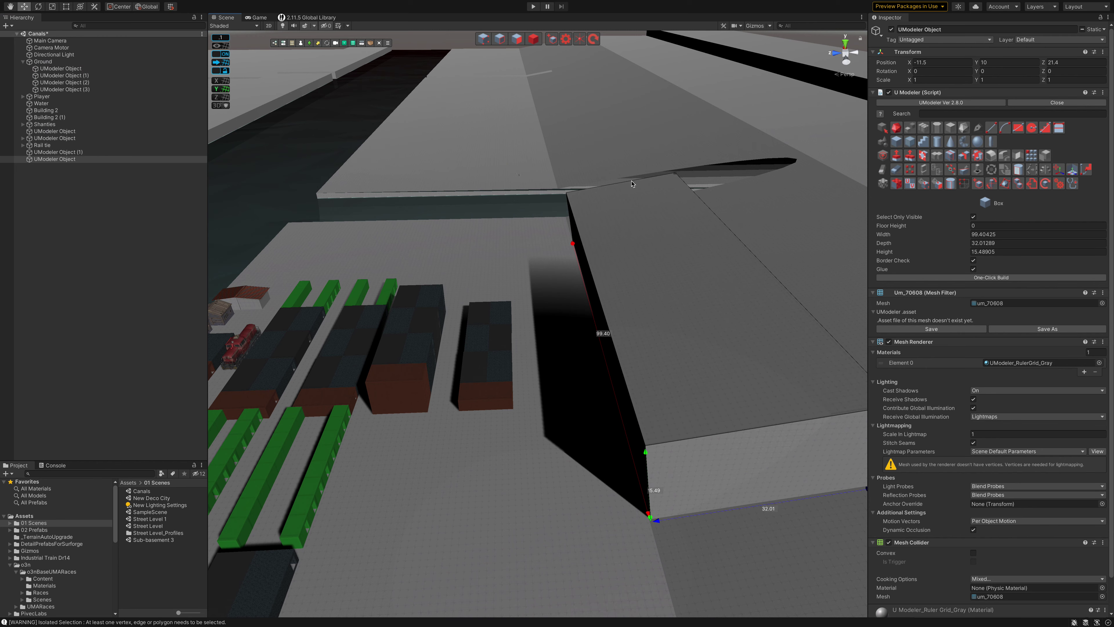
# Step: Build and confirm the box at Width 100, Depth 30 and Height 33
pyautogui.click(1018, 233)
pyautogui.write('100')
pyautogui.press('Tab')
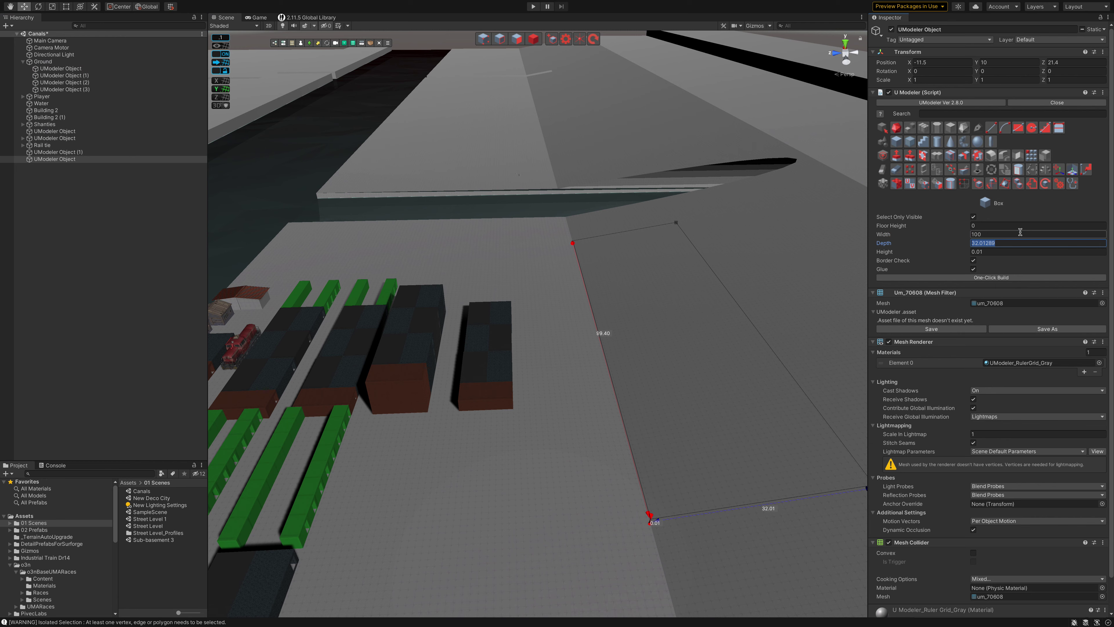
pyautogui.write('30')
pyautogui.press('Tab')
pyautogui.write('33')
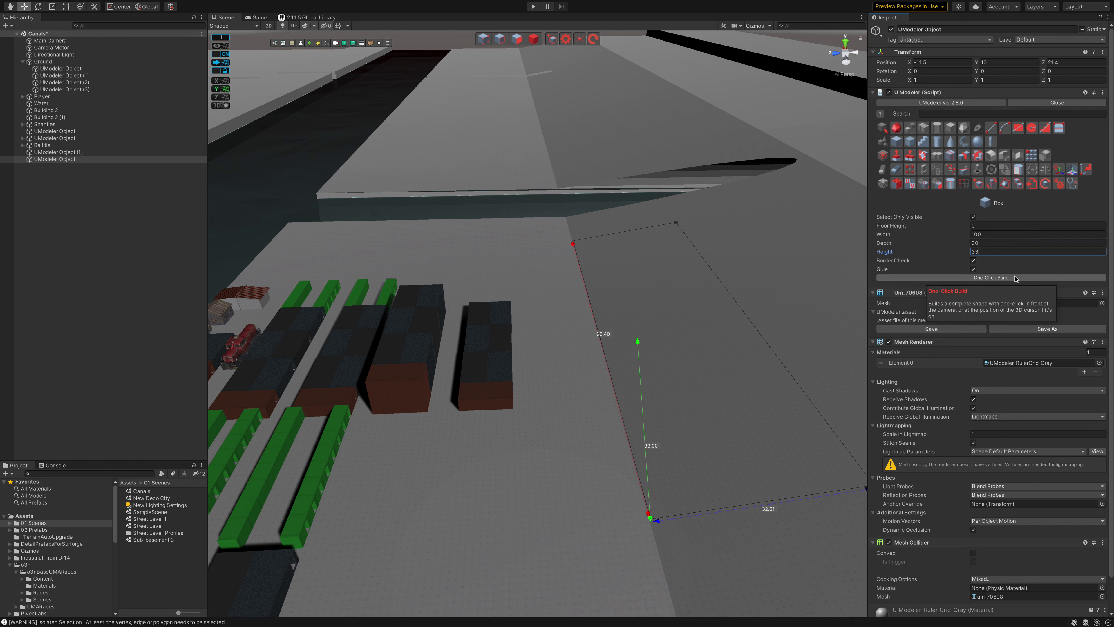
pyautogui.click(1016, 278)
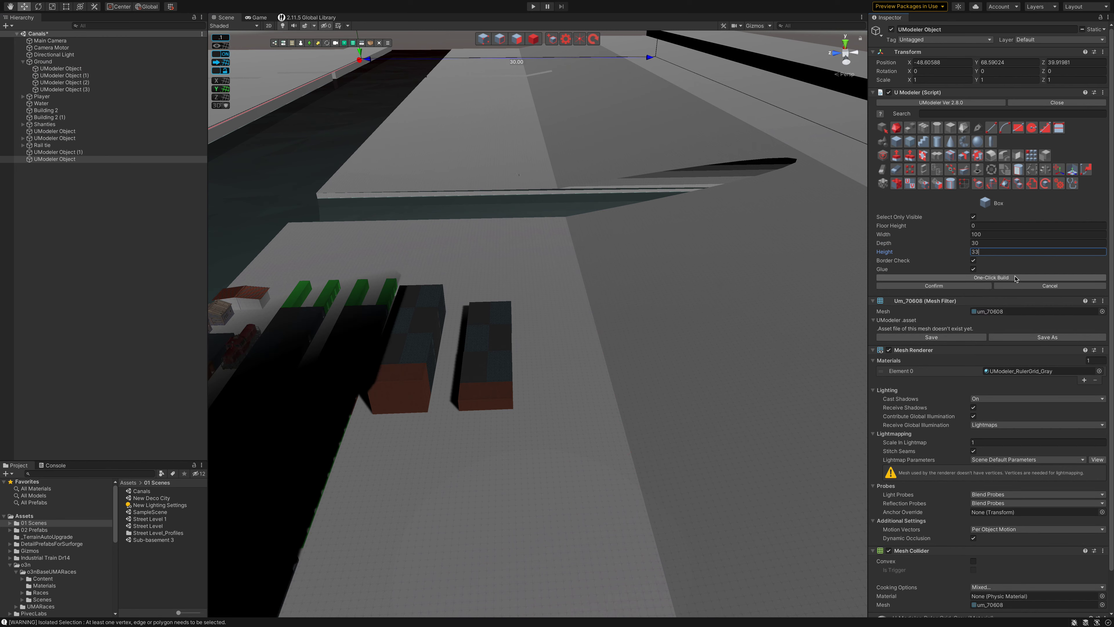
pyautogui.click(920, 287)
# Step: Set the new box's Position Y to 5 and reselect it for object editing
pyautogui.click(1011, 62)
pyautogui.write('5')
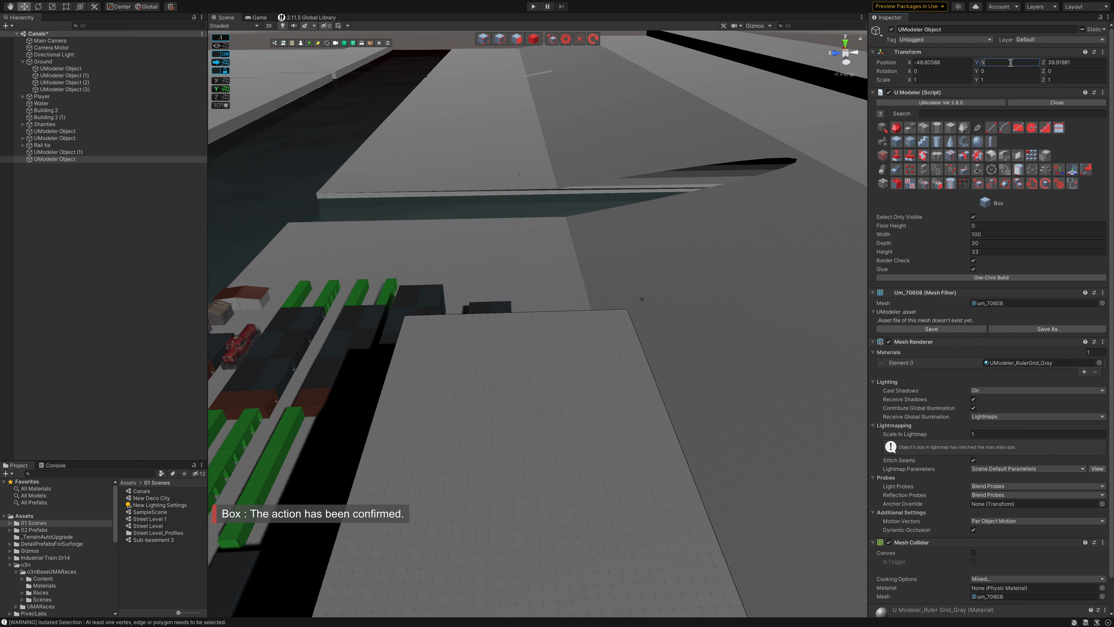
pyautogui.click(140, 215)
pyautogui.click(55, 159)
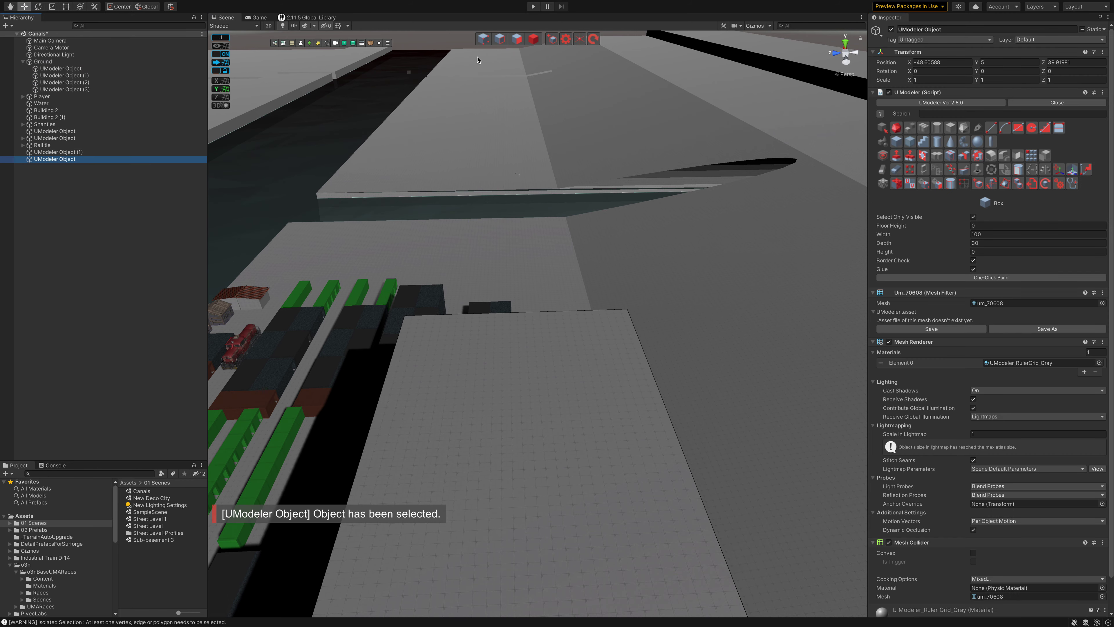
# Step: Slide the grey box along Z to 6.8 with the Move gizmo
pyautogui.moveTo(552, 291)
pyautogui.keyDown('alt'); pyautogui.mouseDown()
pyautogui.moveTo(614, 312)
pyautogui.moveTo(700, 384)
pyautogui.mouseUp(); pyautogui.keyUp('alt')
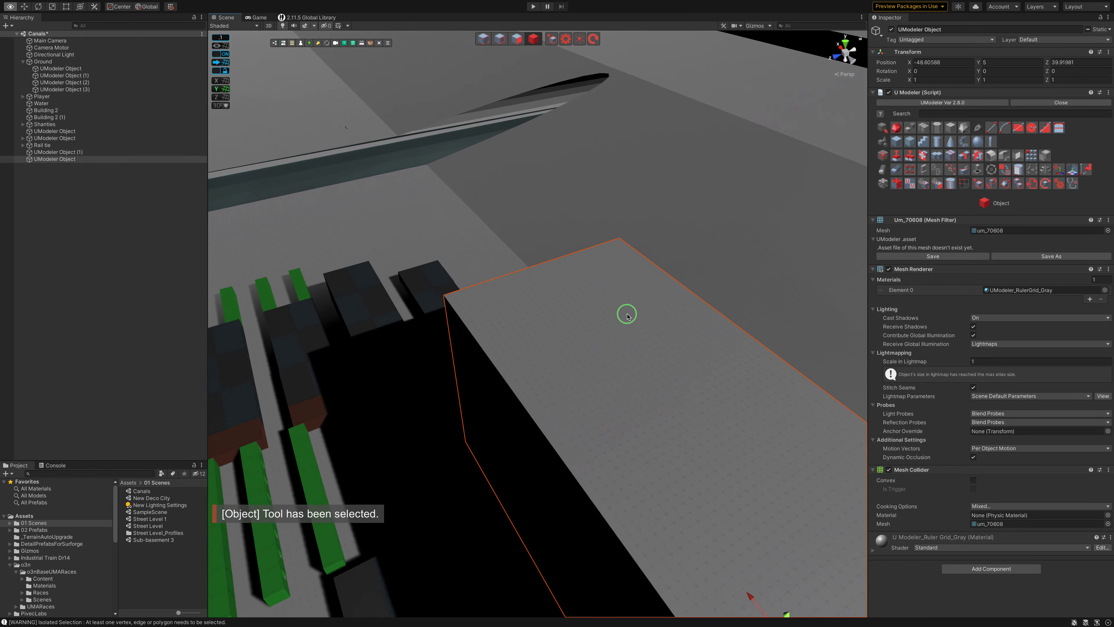
pyautogui.moveTo(664, 396); pyautogui.dragTo(684, 262)
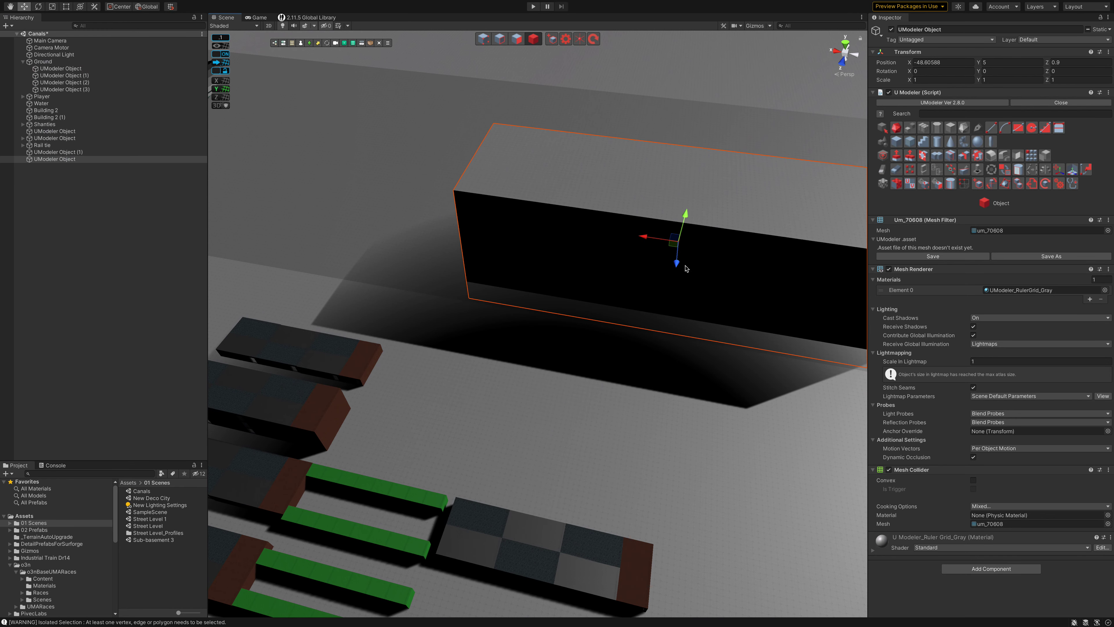
pyautogui.moveTo(685, 213); pyautogui.dragTo(682, 205)
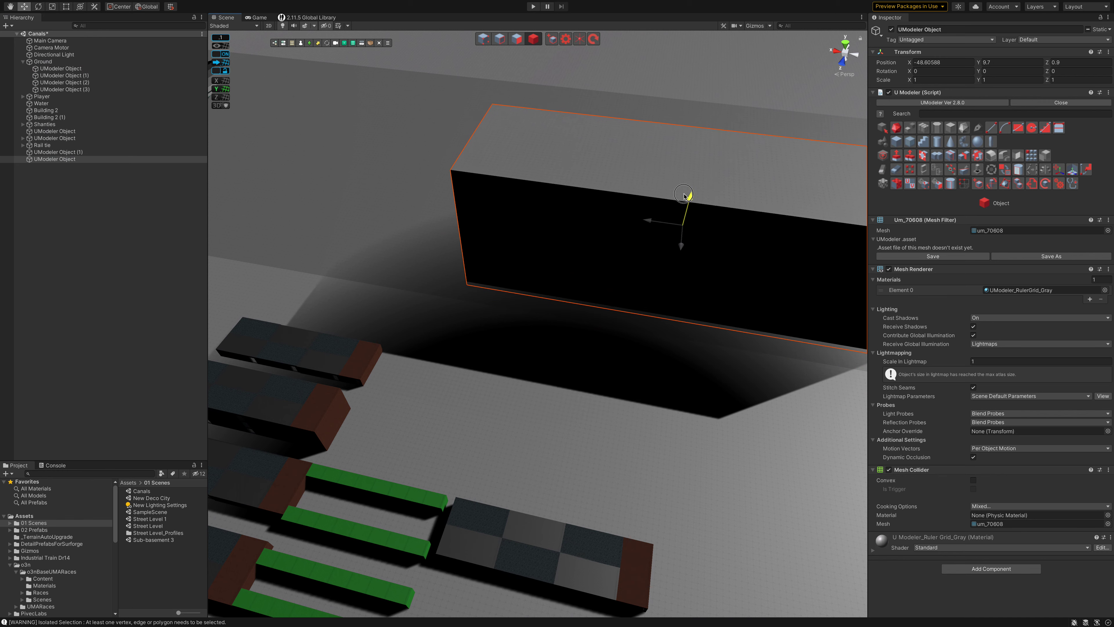
pyautogui.moveTo(681, 241); pyautogui.dragTo(680, 257)
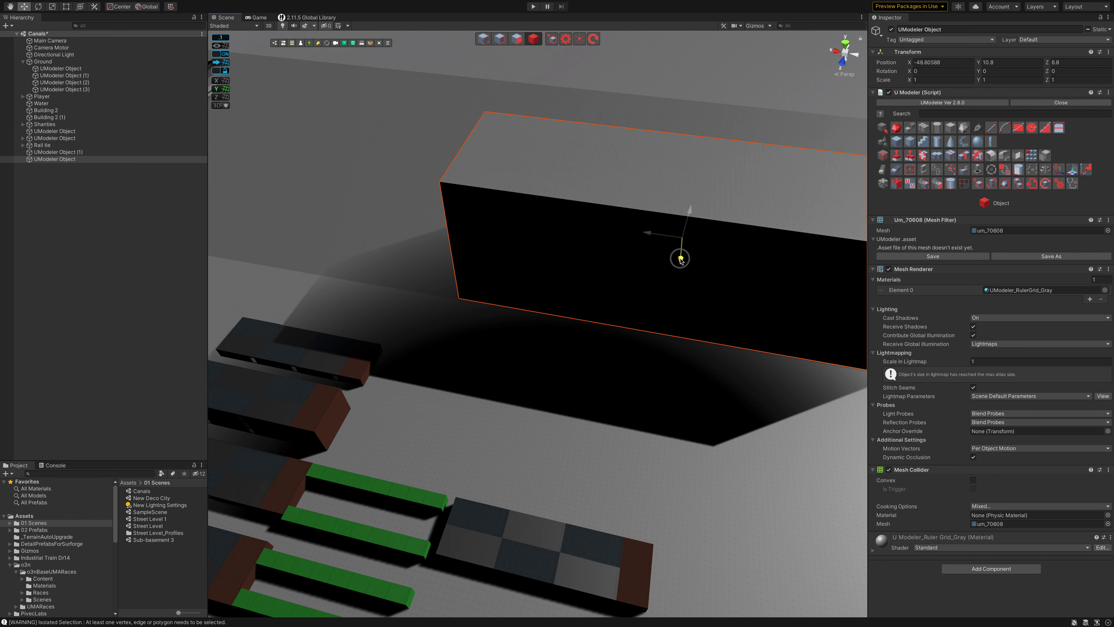
pyautogui.moveTo(691, 212); pyautogui.dragTo(688, 216)
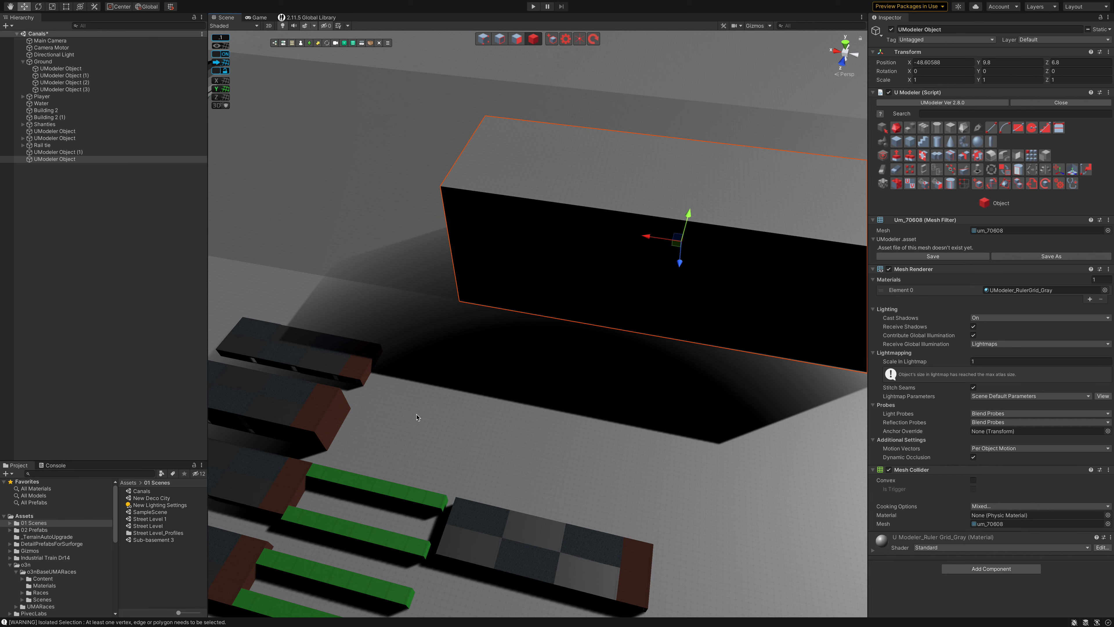
# Step: Lower the grey box by setting its Position Y to 2
pyautogui.click(364, 377)
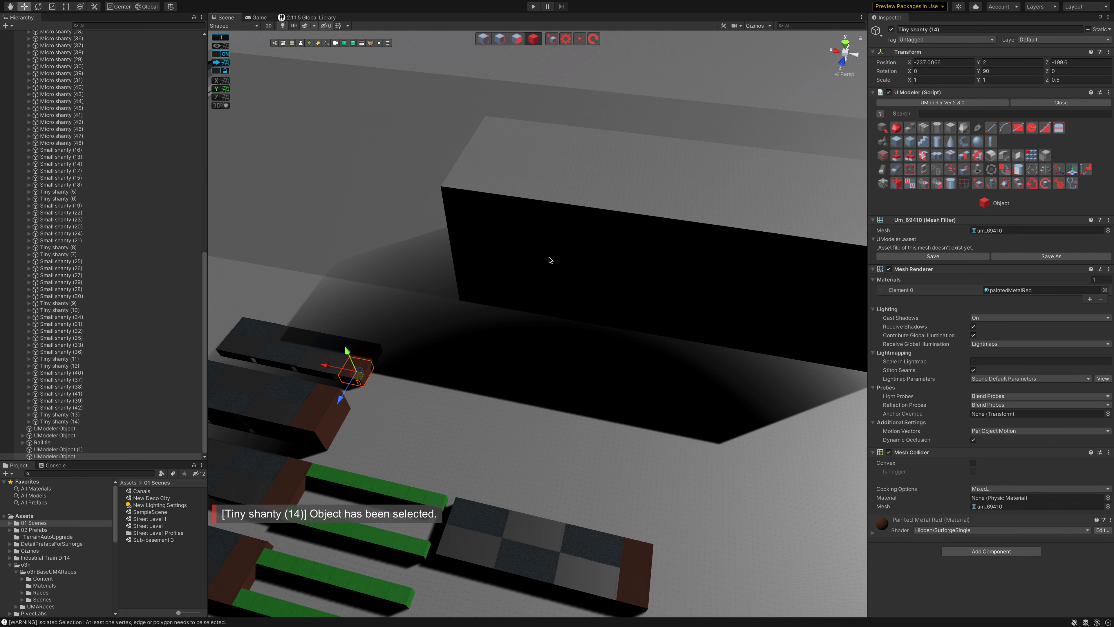
pyautogui.click(1001, 62)
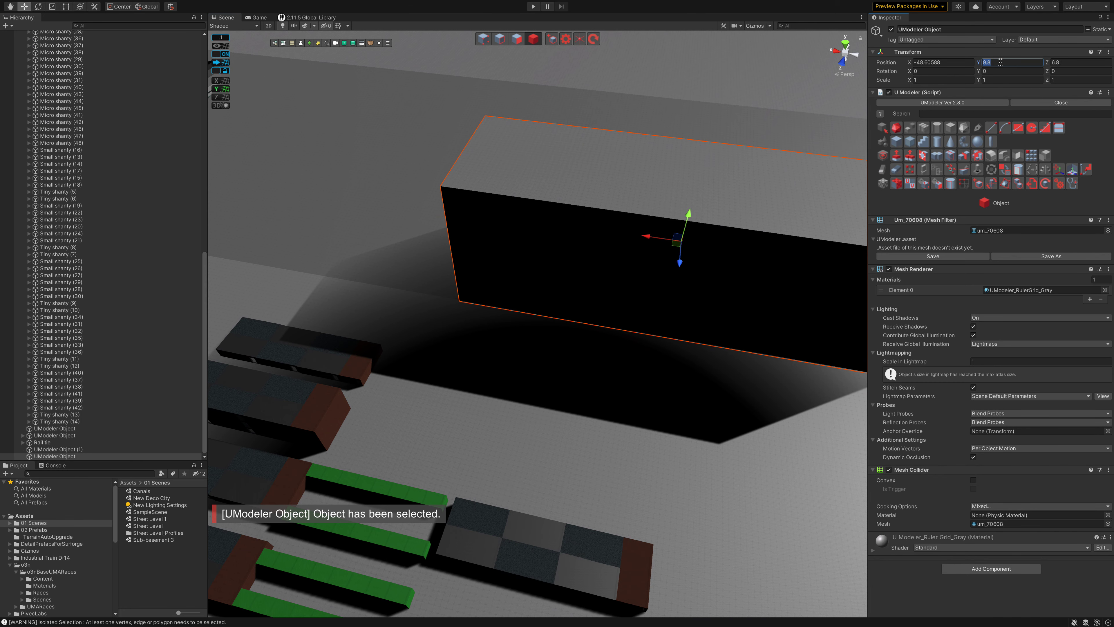
pyautogui.write('2')
pyautogui.keyDown('alt'); pyautogui.moveTo(596, 356); pyautogui.dragTo(521, 335); pyautogui.keyUp('alt')
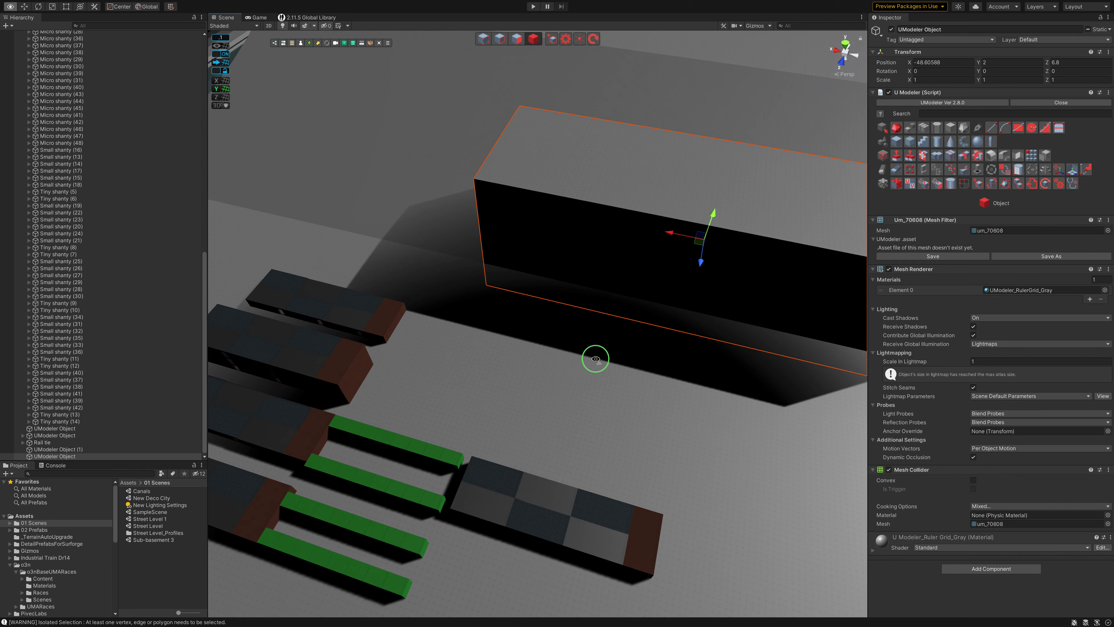
pyautogui.scroll(3, 521, 332)
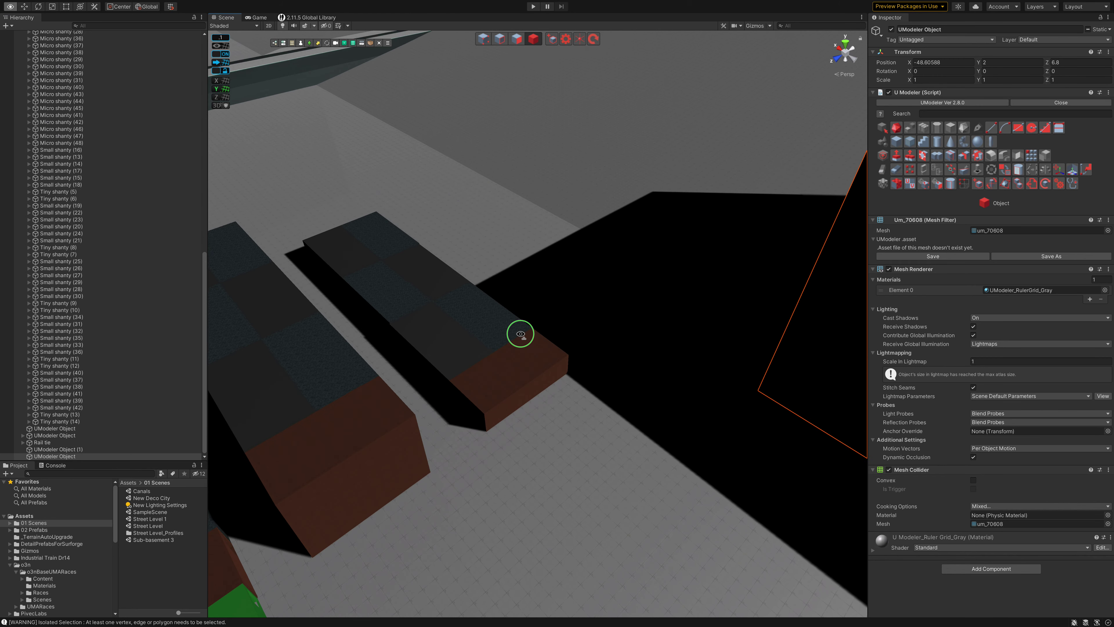
# Step: Select a nearby shanty, collapse the Shanties group, and select the directional light
pyautogui.click(506, 409)
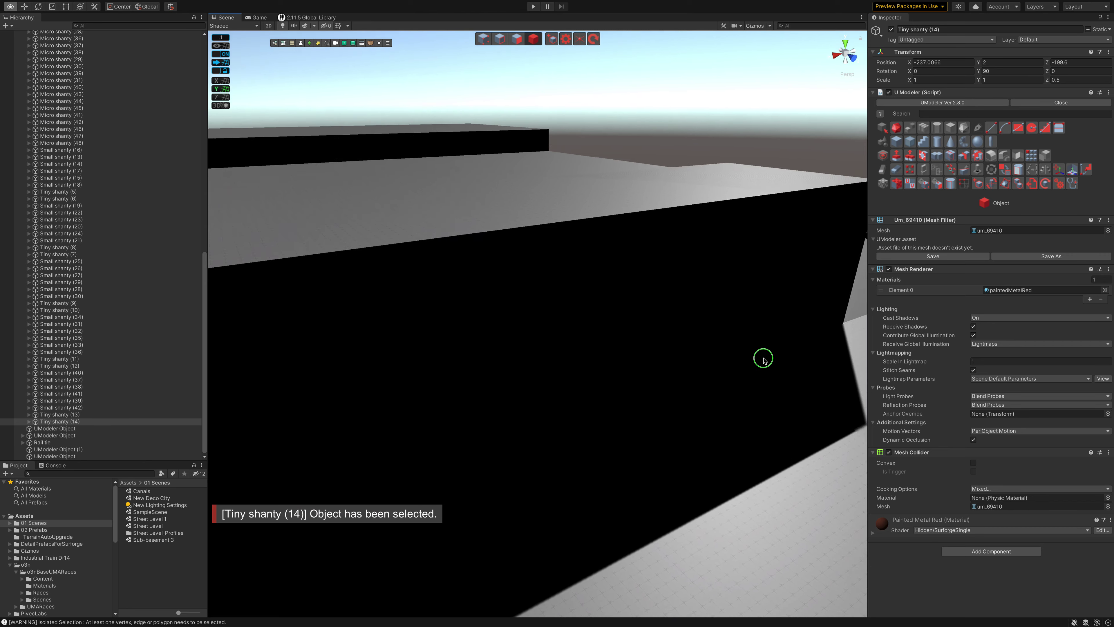
pyautogui.keyDown('alt'); pyautogui.moveTo(627, 384); pyautogui.dragTo(763, 358); pyautogui.keyUp('alt')
pyautogui.scroll(20, 66, 175)
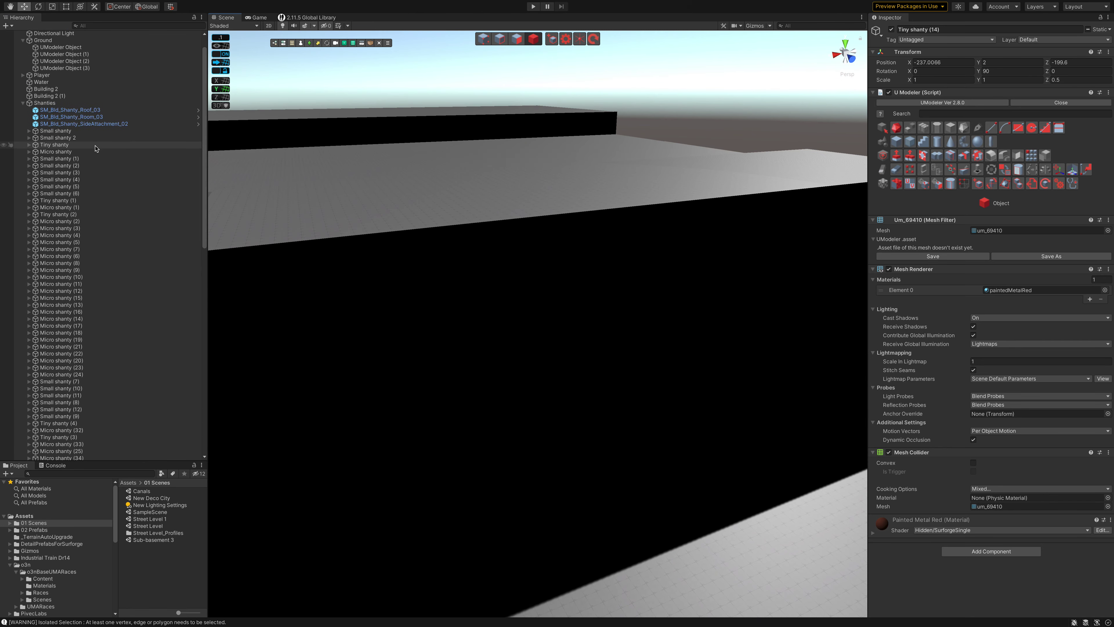
pyautogui.click(23, 124)
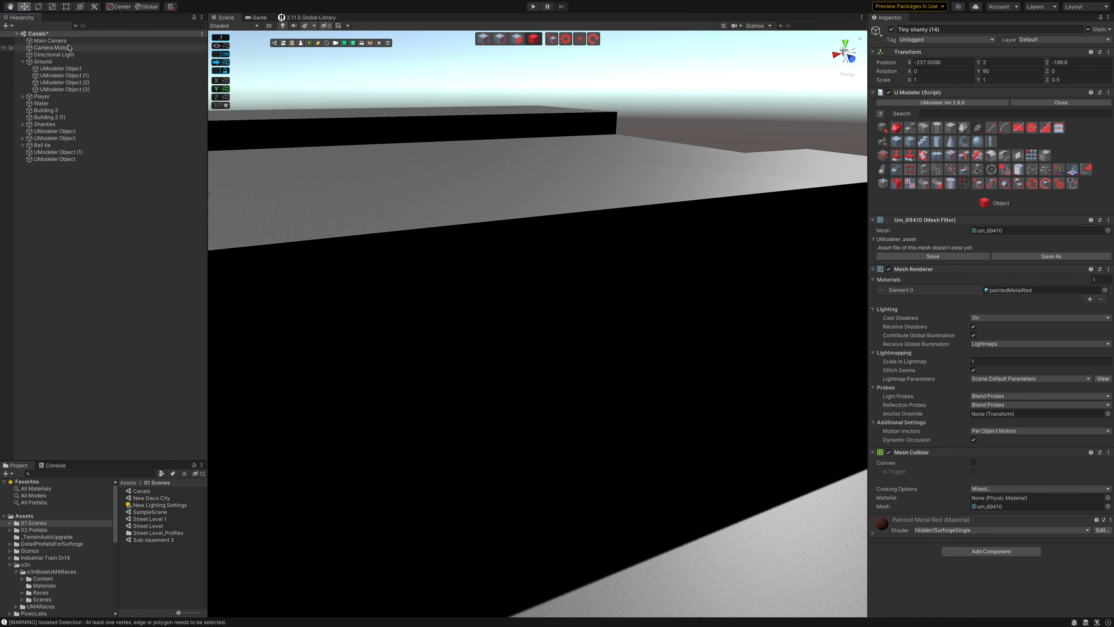
pyautogui.click(52, 55)
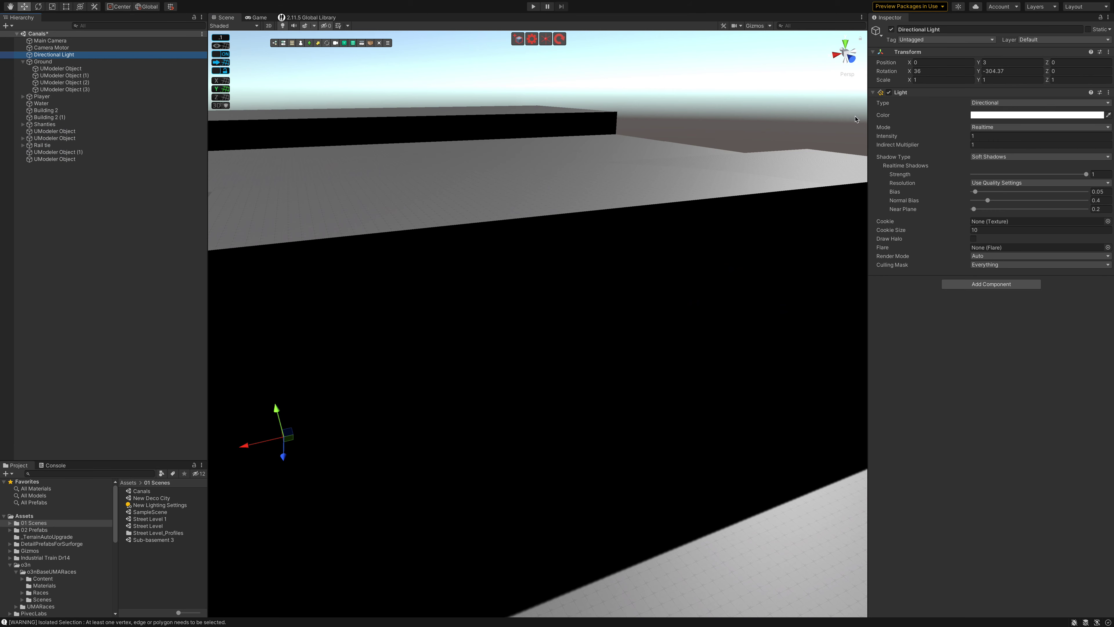
# Step: Turn the directional light to Y rotation -247.55 and raise it higher
pyautogui.click(981, 72)
pyautogui.moveTo(980, 73); pyautogui.dragTo(1112, 187)
pyautogui.moveTo(417, 418); pyautogui.dragTo(589, 305, button='right')
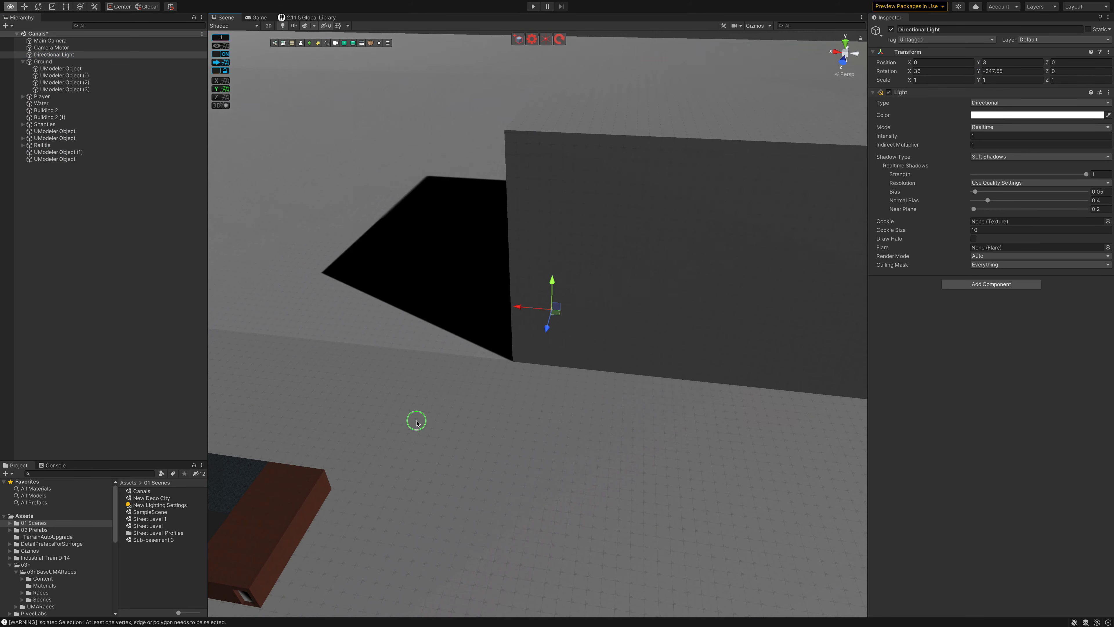
pyautogui.moveTo(588, 305); pyautogui.dragTo(587, 272)
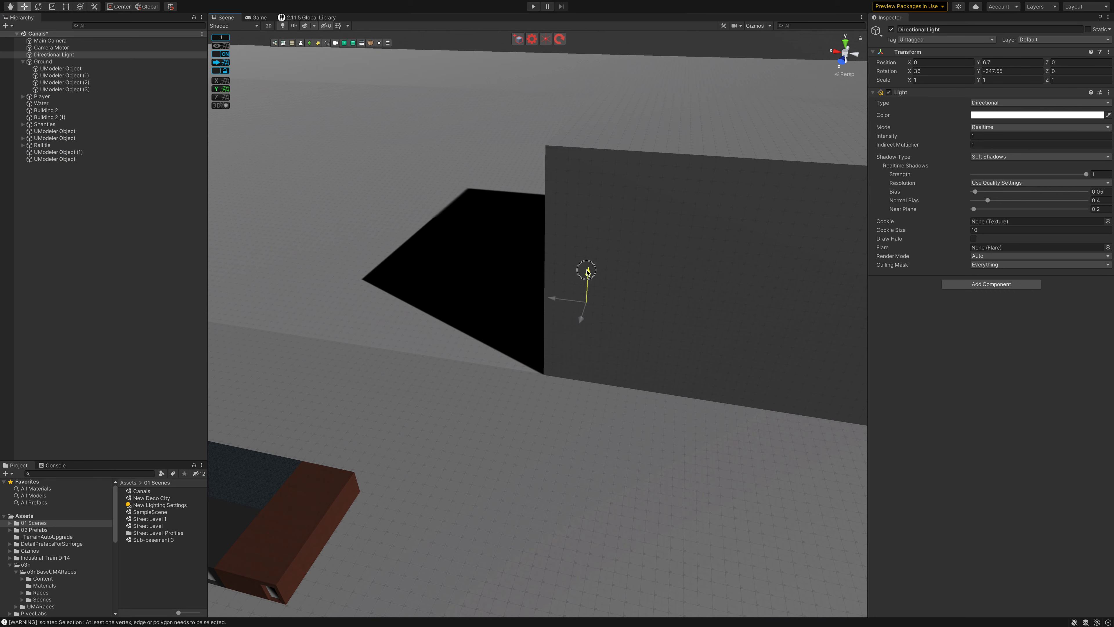
# Step: Select the grey box wall and raise it to height 10
pyautogui.click(131, 258)
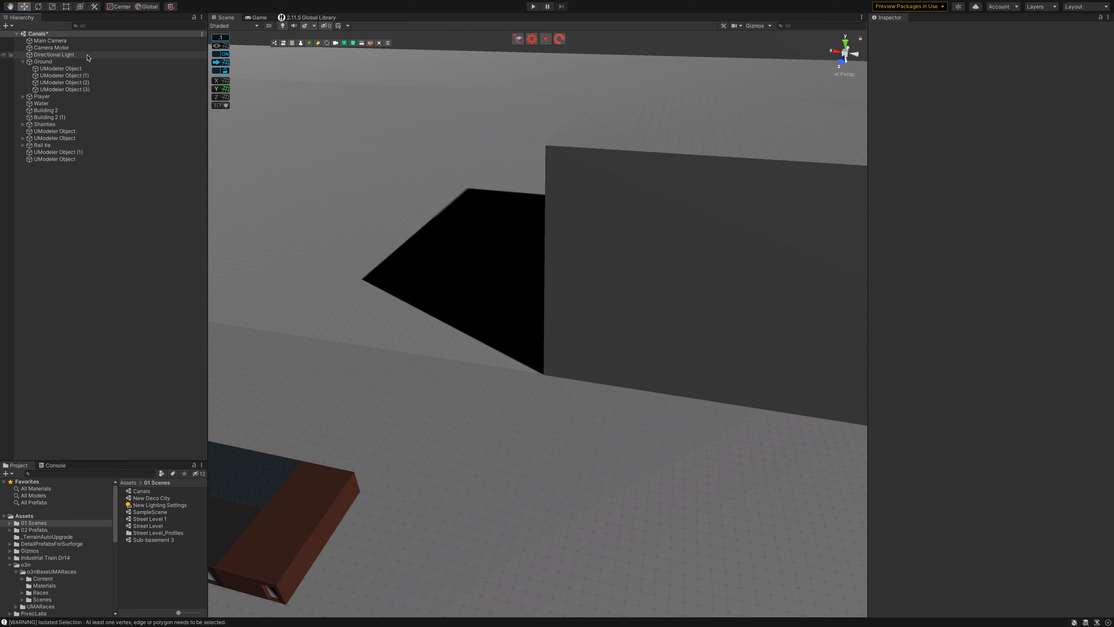
pyautogui.click(641, 265)
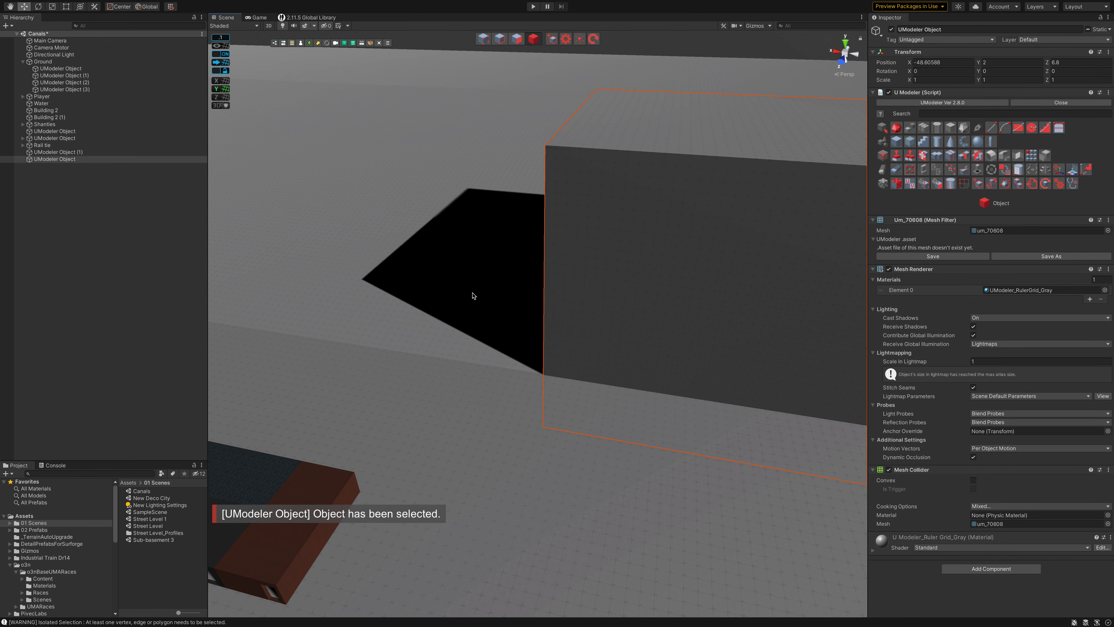
pyautogui.press('f')
pyautogui.moveTo(598, 203); pyautogui.dragTo(587, 147)
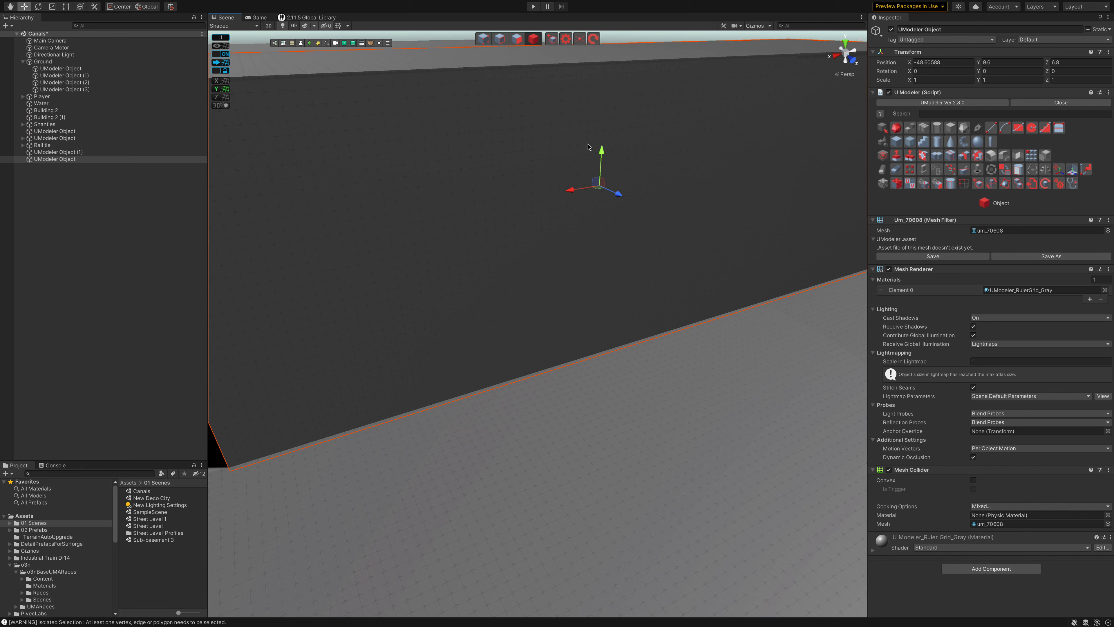
pyautogui.moveTo(602, 153); pyautogui.dragTo(602, 149)
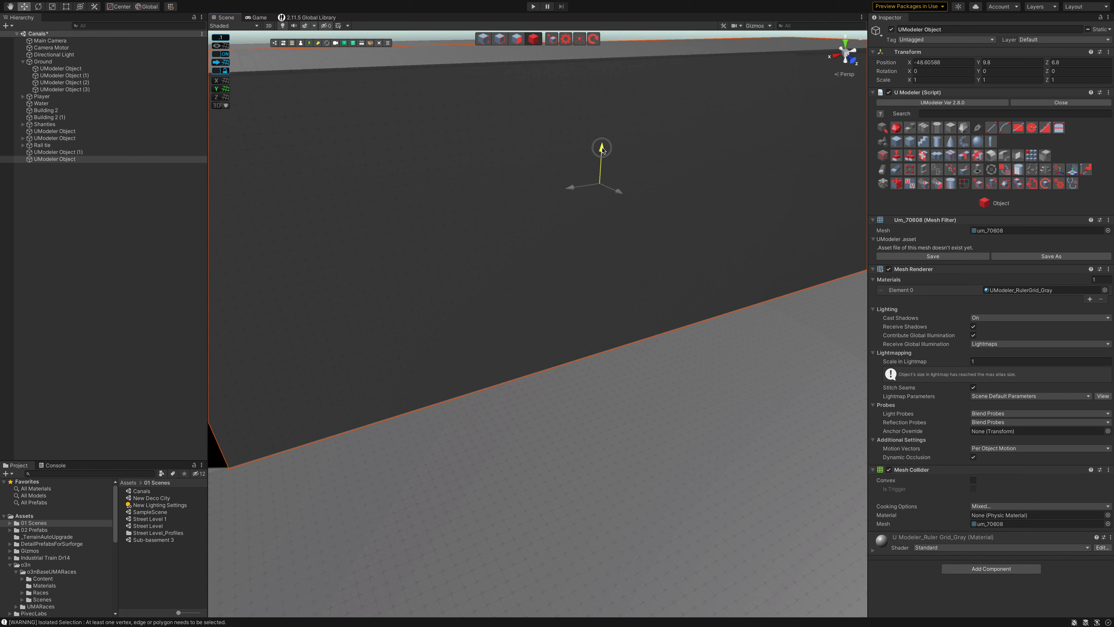
# Step: Slide the grey box along X to 44.9 beside the shanties
pyautogui.moveTo(721, 270)
pyautogui.keyDown('alt'); pyautogui.mouseDown()
pyautogui.moveTo(599, 281)
pyautogui.moveTo(725, 306)
pyautogui.moveTo(816, 305)
pyautogui.mouseUp(); pyautogui.keyUp('alt')
pyautogui.scroll(-5, 651, 304)
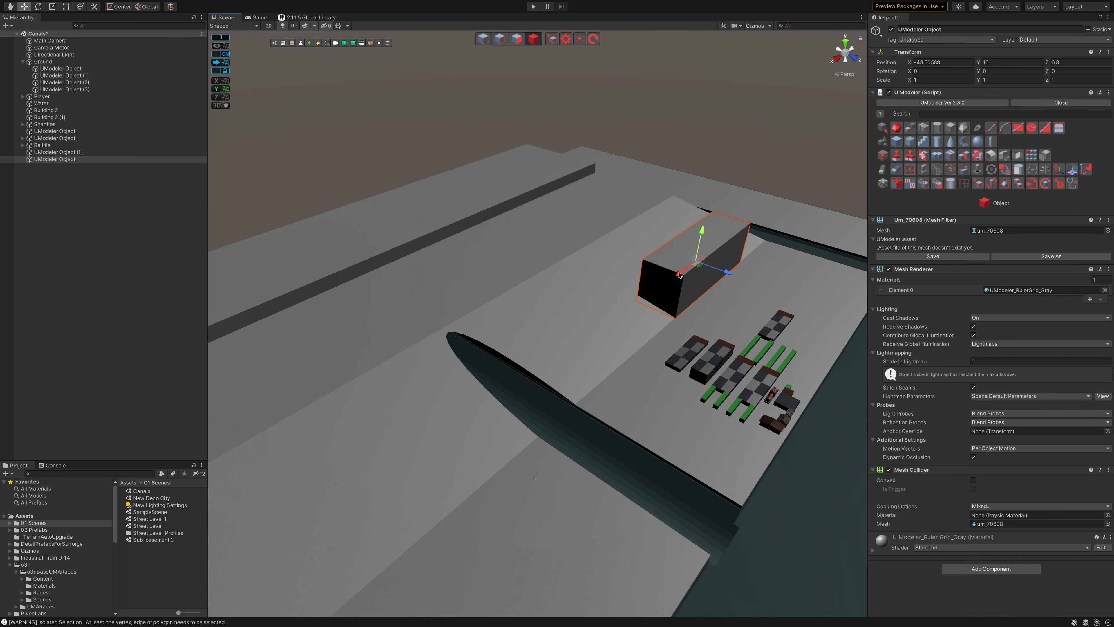
pyautogui.moveTo(679, 275); pyautogui.dragTo(596, 337)
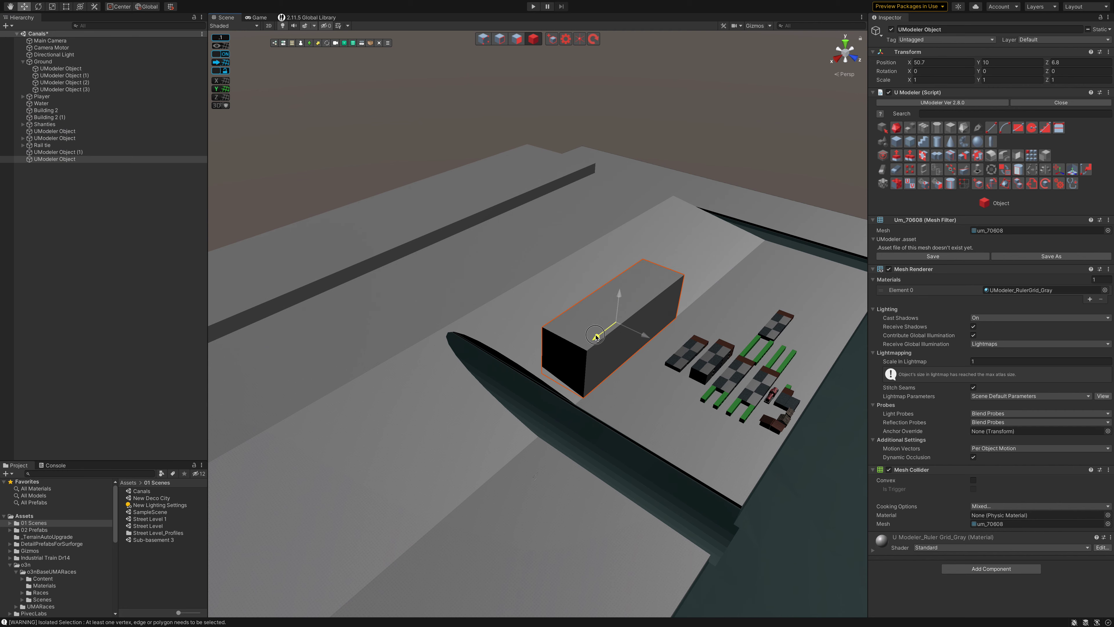
pyautogui.moveTo(596, 337); pyautogui.dragTo(731, 320)
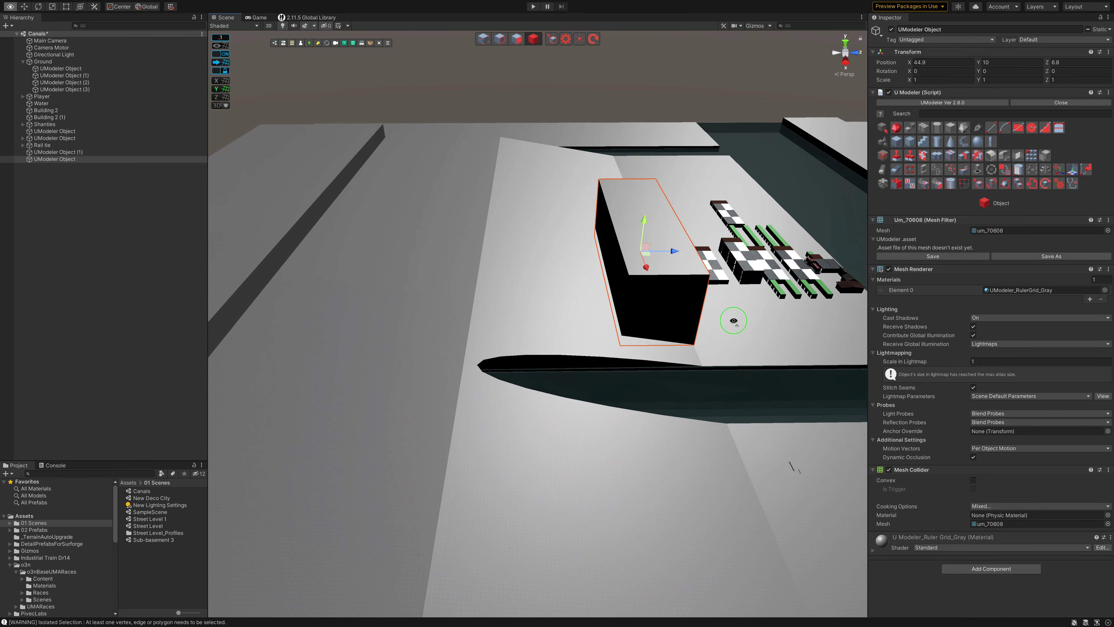
pyautogui.keyDown('alt'); pyautogui.moveTo(731, 320); pyautogui.dragTo(722, 323); pyautogui.keyUp('alt')
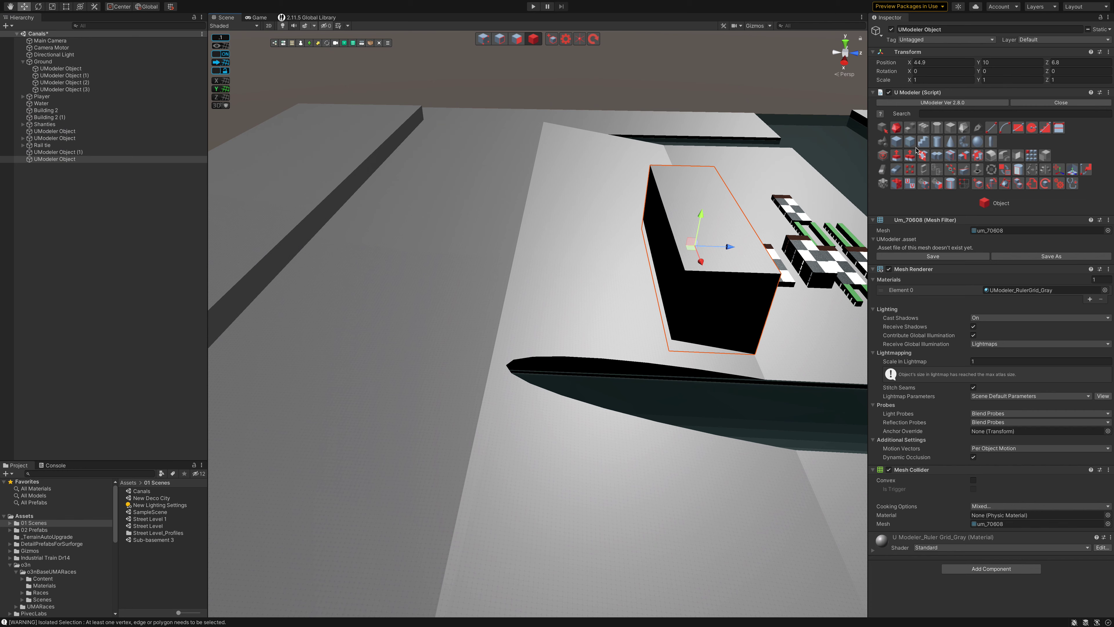
pyautogui.click(950, 155)
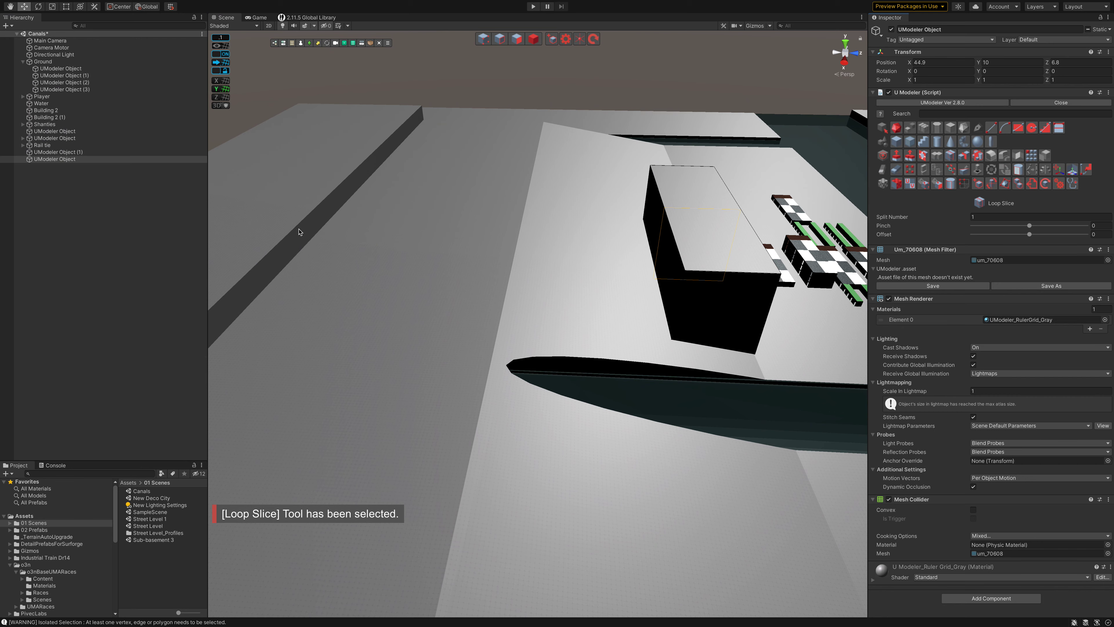
# Step: Select the Ground mesh's UModeler Object instead of the grey box
pyautogui.click(105, 232)
pyautogui.click(485, 219)
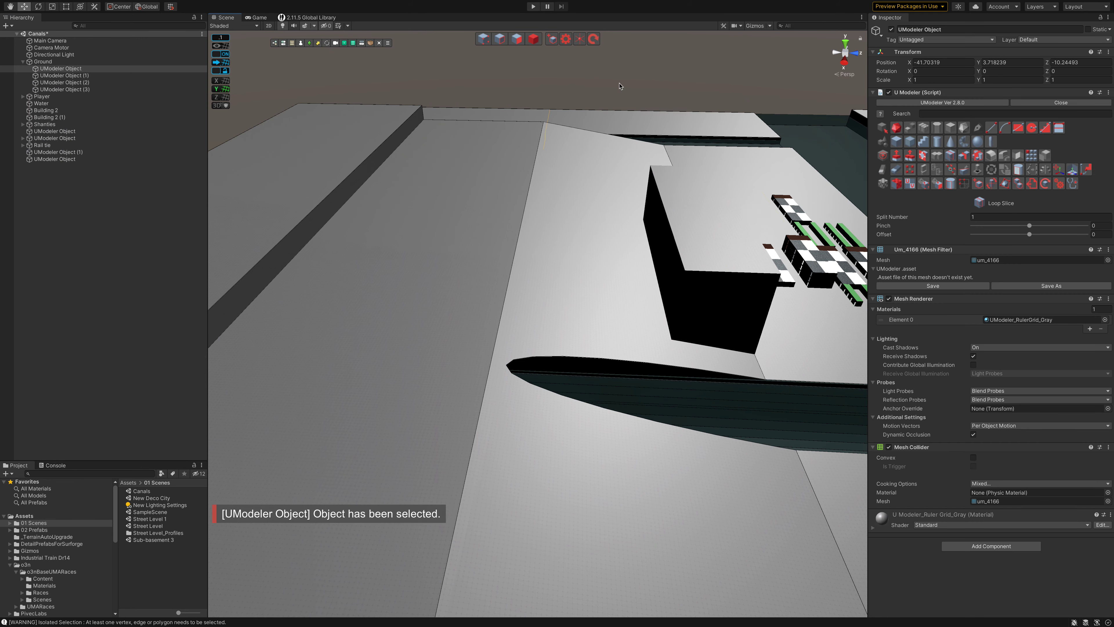
pyautogui.click(588, 168)
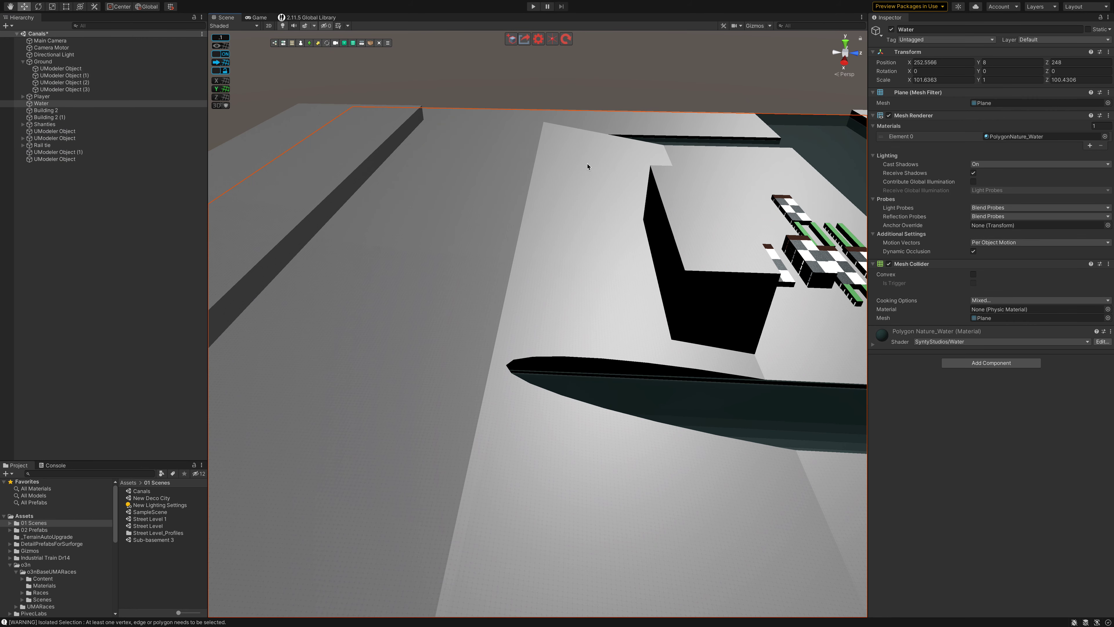
pyautogui.click(563, 144)
pyautogui.keyDown('alt'); pyautogui.moveTo(692, 124); pyautogui.dragTo(606, 137); pyautogui.keyUp('alt')
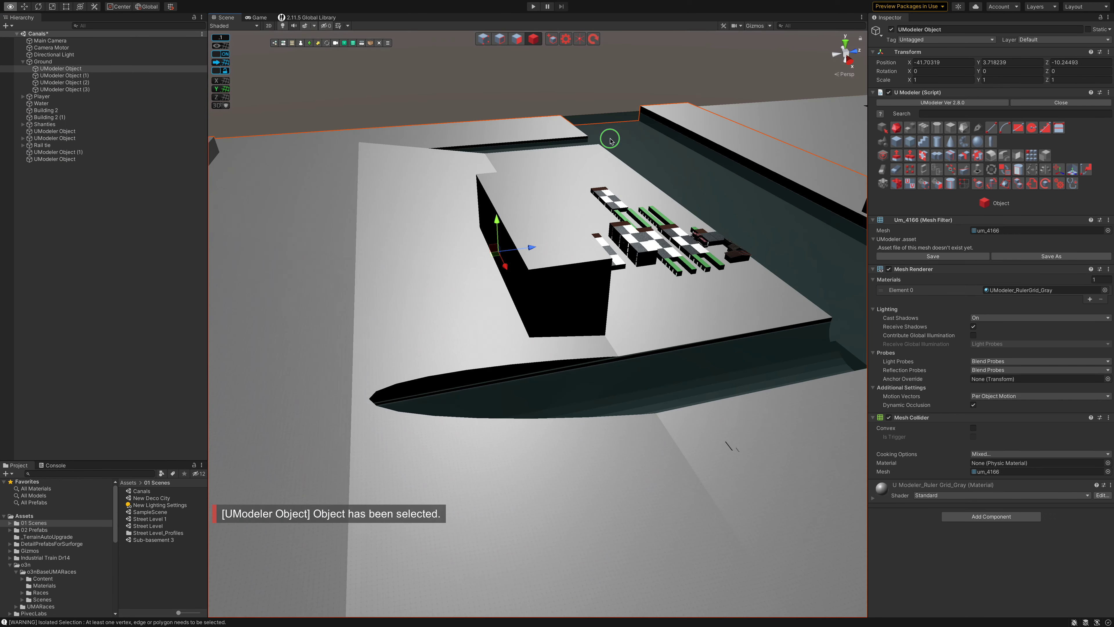
pyautogui.click(456, 218)
pyautogui.moveTo(449, 215)
pyautogui.keyDown('alt'); pyautogui.mouseDown()
pyautogui.moveTo(639, 177)
pyautogui.moveTo(393, 217)
pyautogui.moveTo(414, 201)
pyautogui.moveTo(537, 199)
pyautogui.mouseUp(); pyautogui.keyUp('alt')
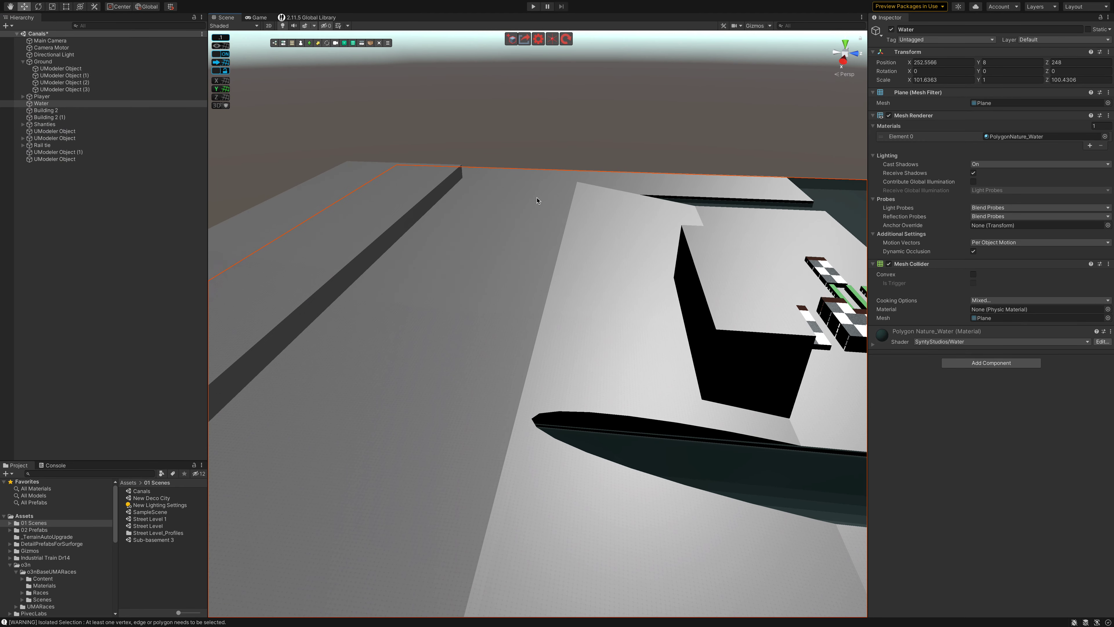
pyautogui.click(537, 200)
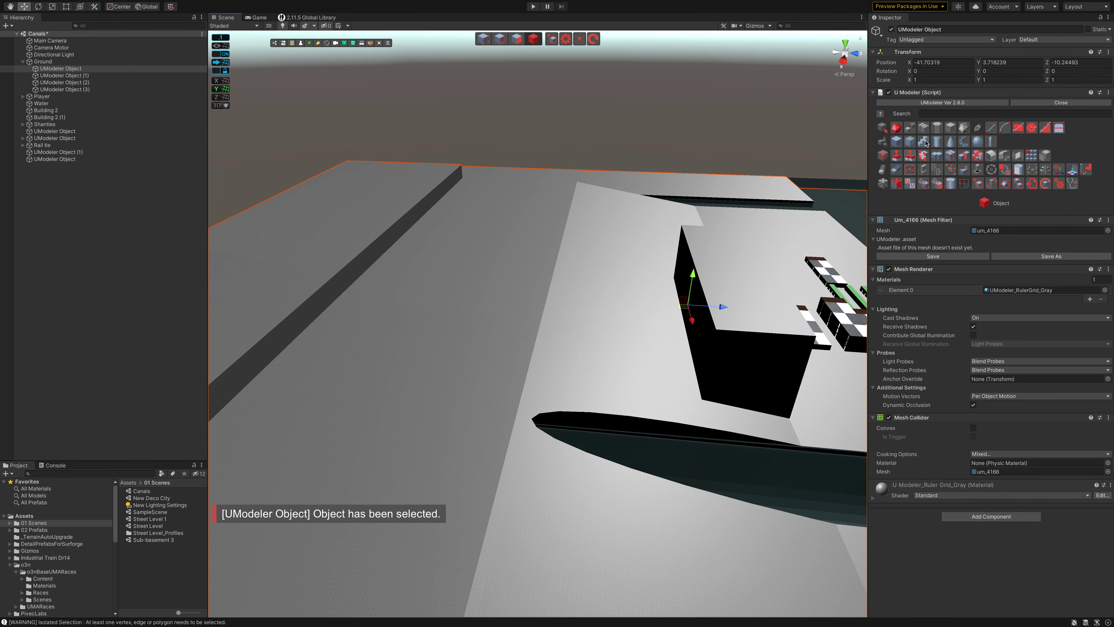
# Step: Choose Loop Slice and fly over the ground strips toward the buildings
pyautogui.click(963, 169)
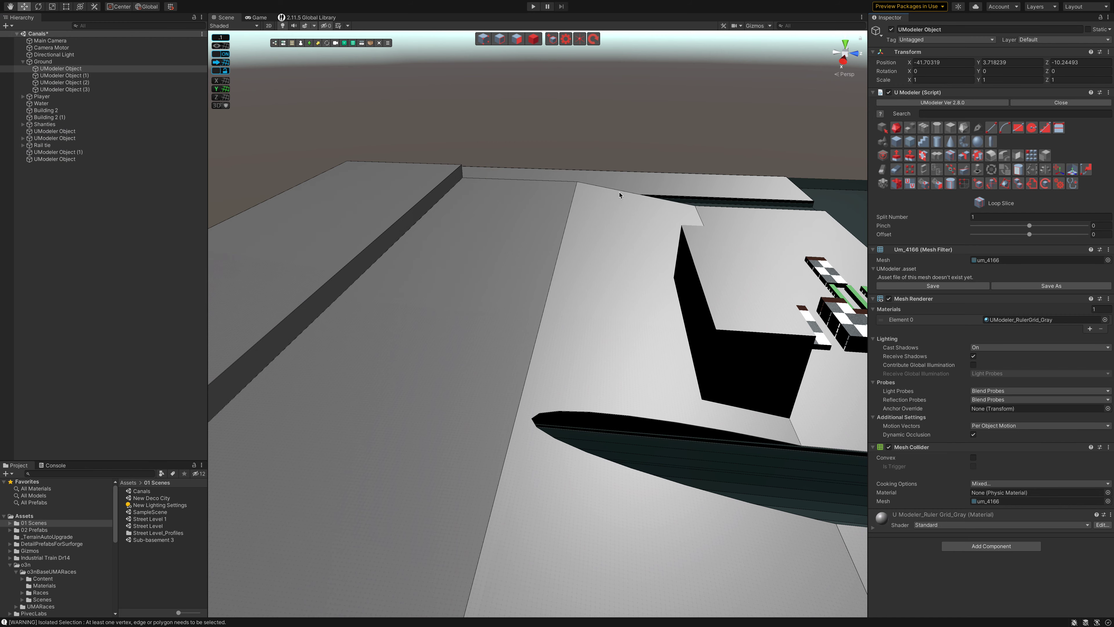
pyautogui.moveTo(619, 195); pyautogui.dragTo(670, 141, button='right')
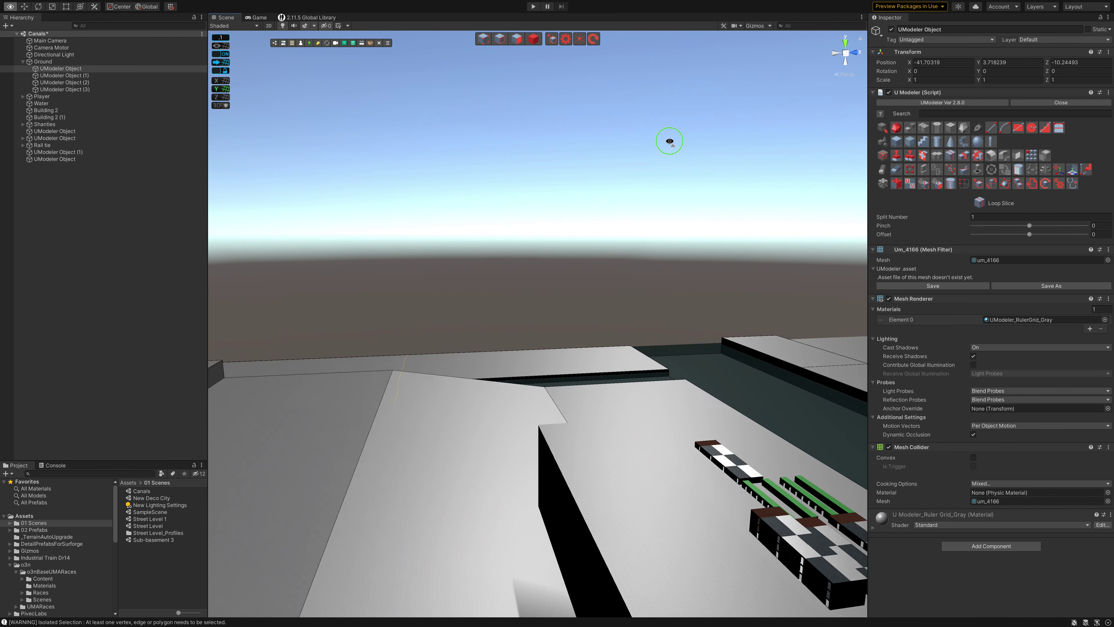
pyautogui.moveTo(669, 141)
pyautogui.mouseDown(button='right')
pyautogui.moveTo(278, 212)
pyautogui.moveTo(366, 314)
pyautogui.mouseUp(button='right')
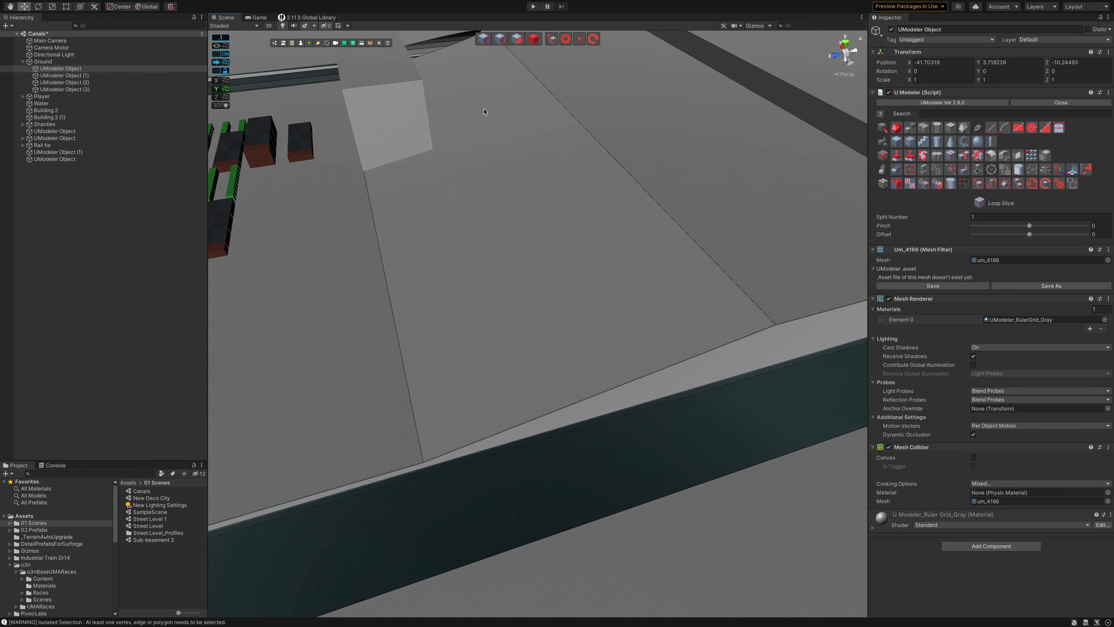
pyautogui.moveTo(560, 331); pyautogui.dragTo(545, 333, button='right')
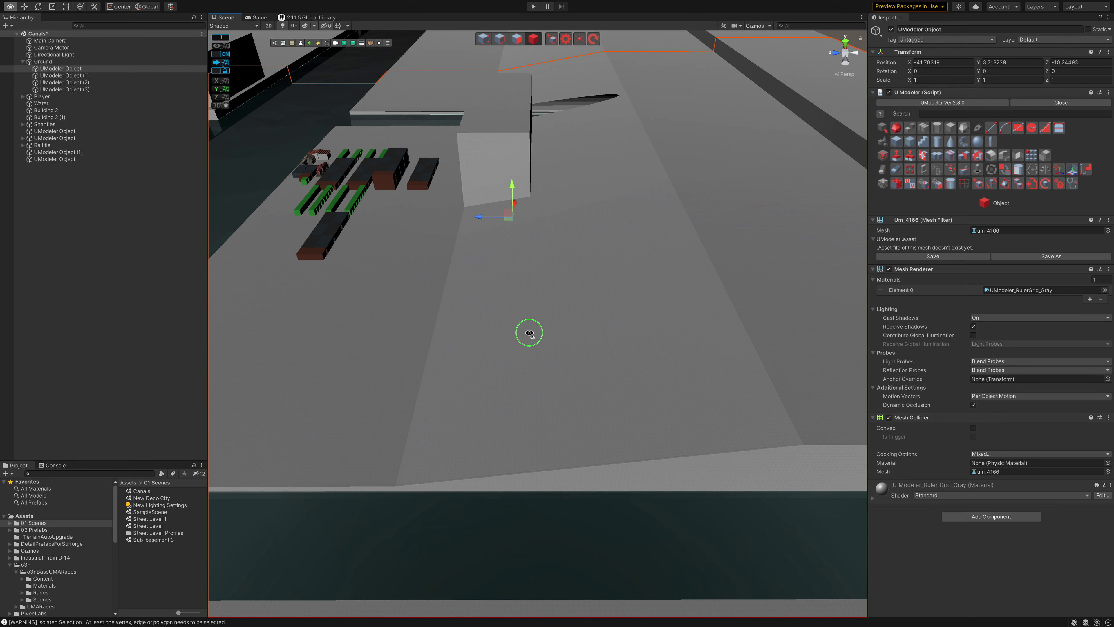
# Step: Cut the ground with a line from the floor edge to the building edge, then undo it
pyautogui.moveTo(546, 333); pyautogui.dragTo(528, 331, button='right')
pyautogui.press('l')
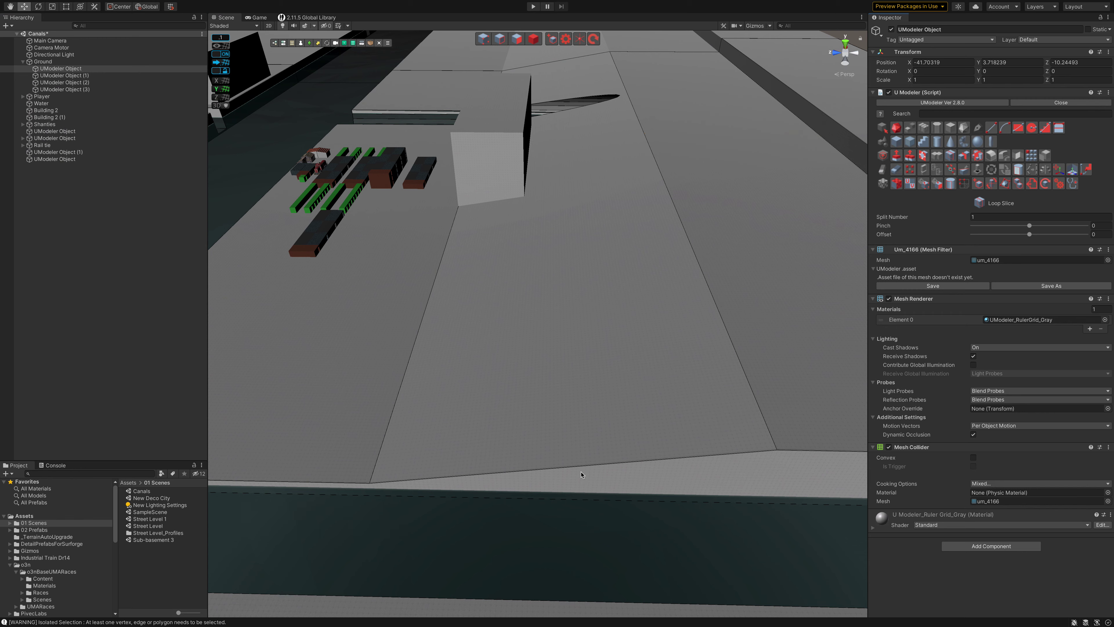
pyautogui.click(991, 127)
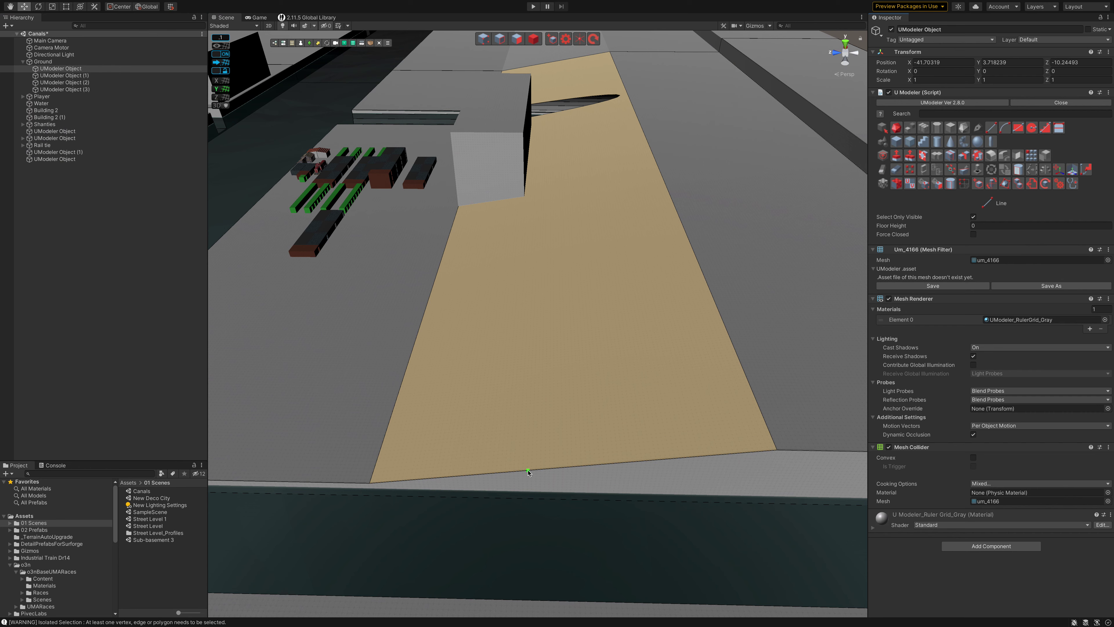
pyautogui.click(531, 470)
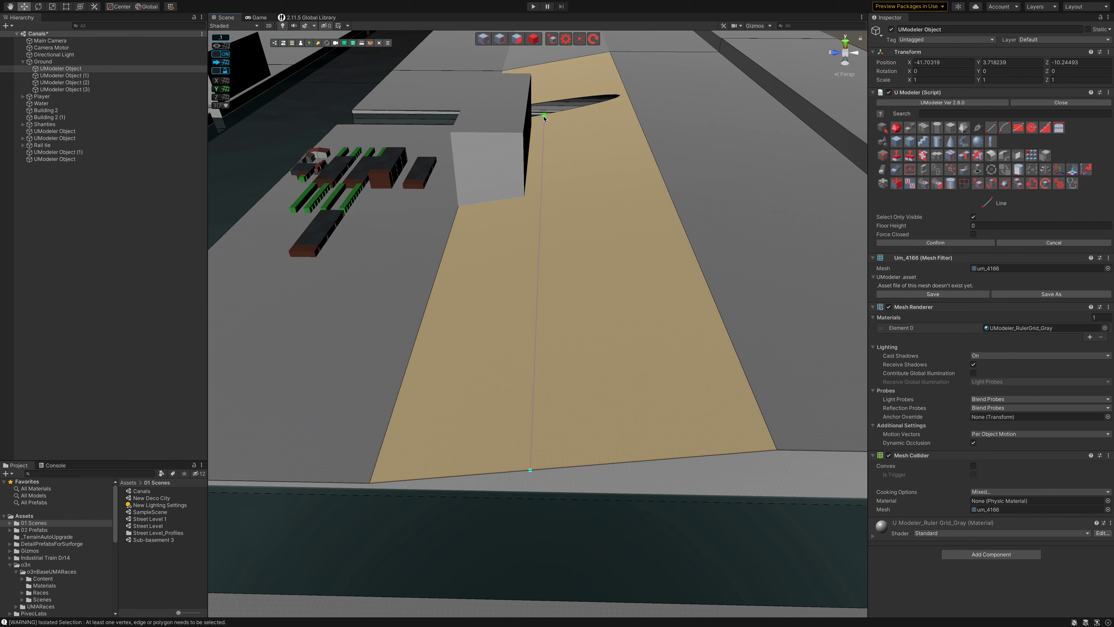
pyautogui.click(544, 116)
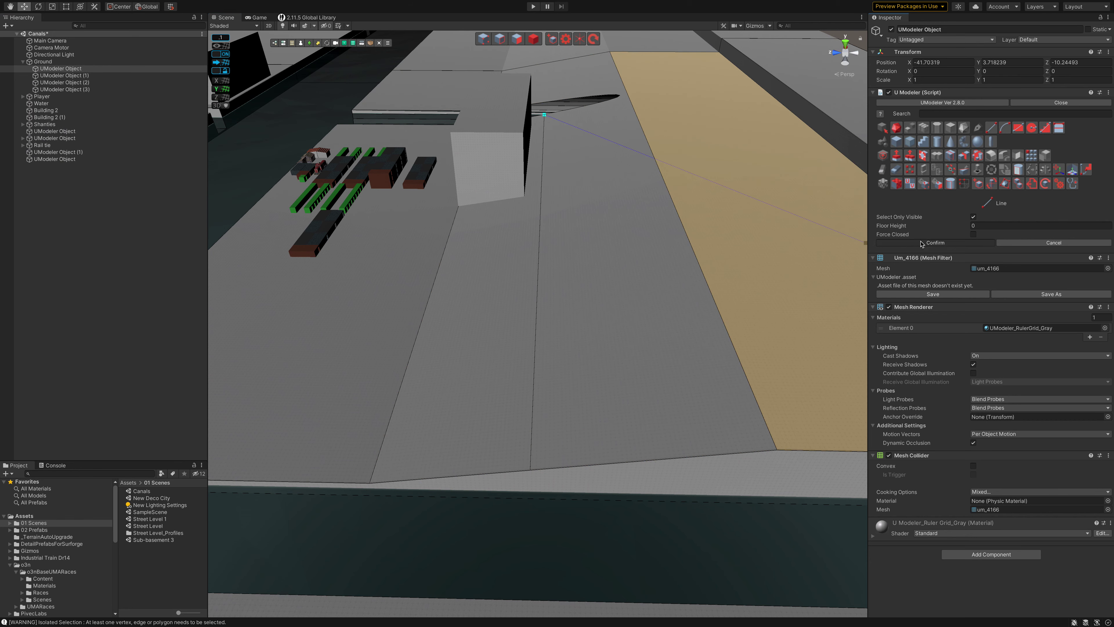
pyautogui.click(935, 242)
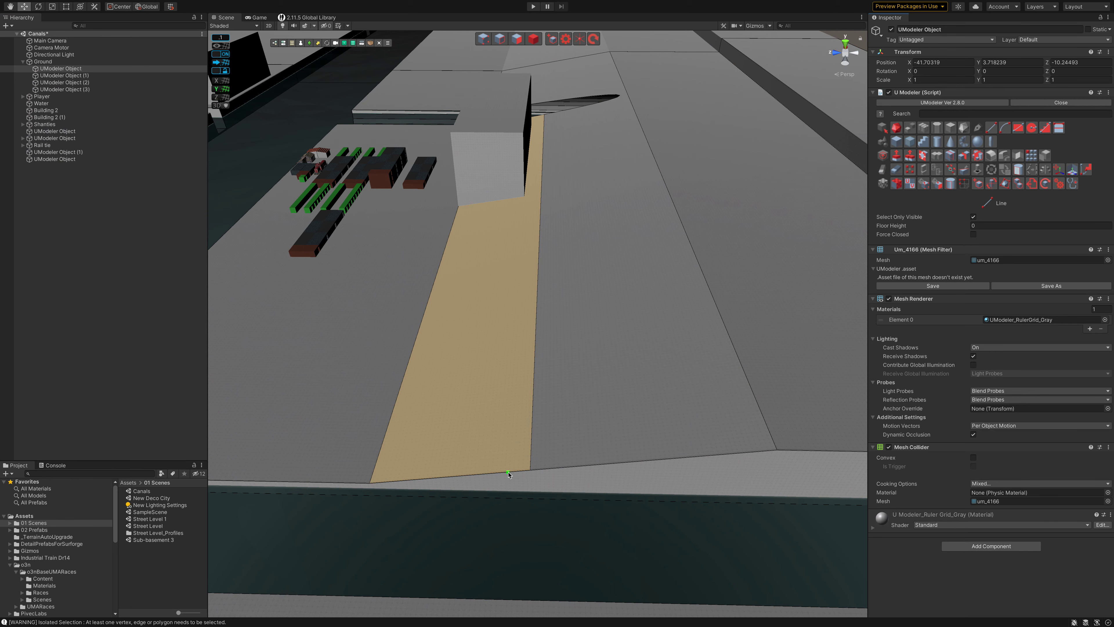
pyautogui.hotkey('ctrl', 'z')
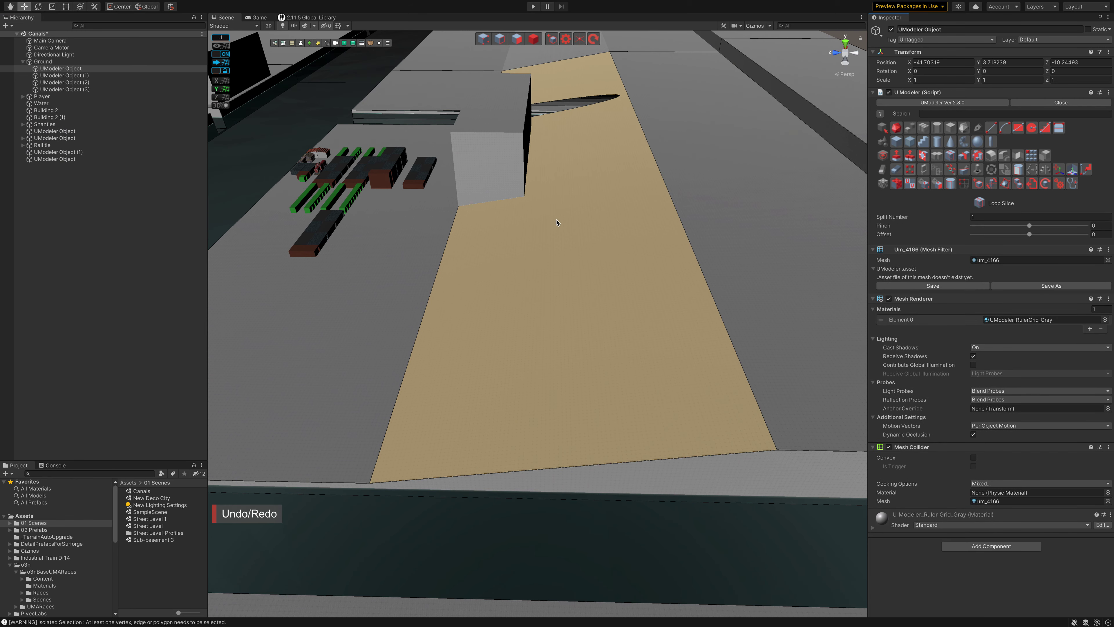
# Step: Draw and confirm a split line from the building edge to the canal-side edge
pyautogui.click(991, 128)
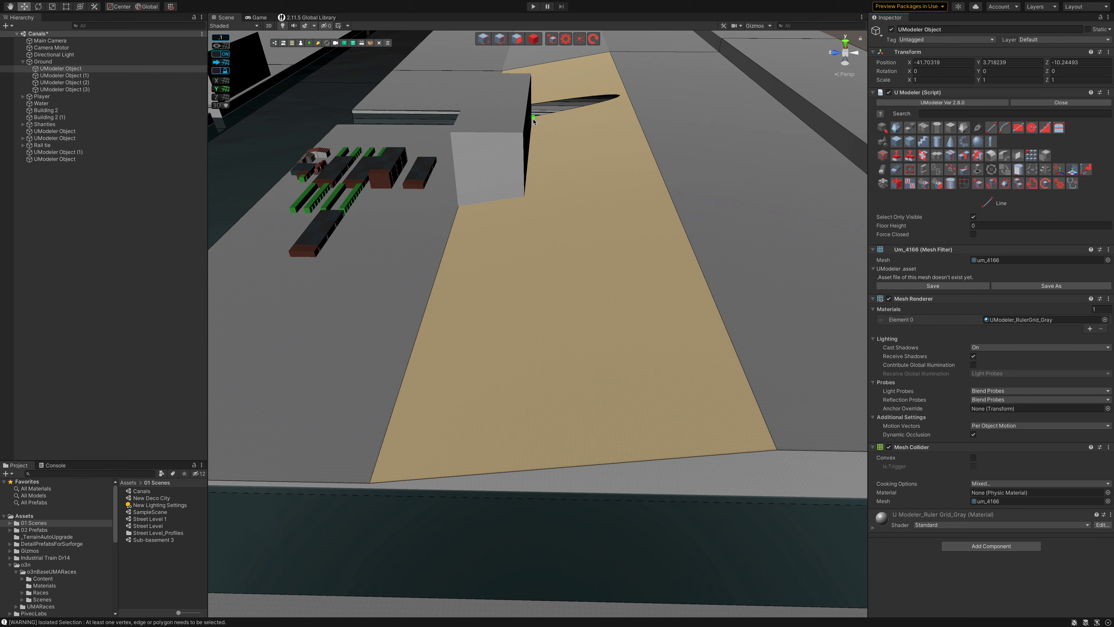
pyautogui.click(534, 121)
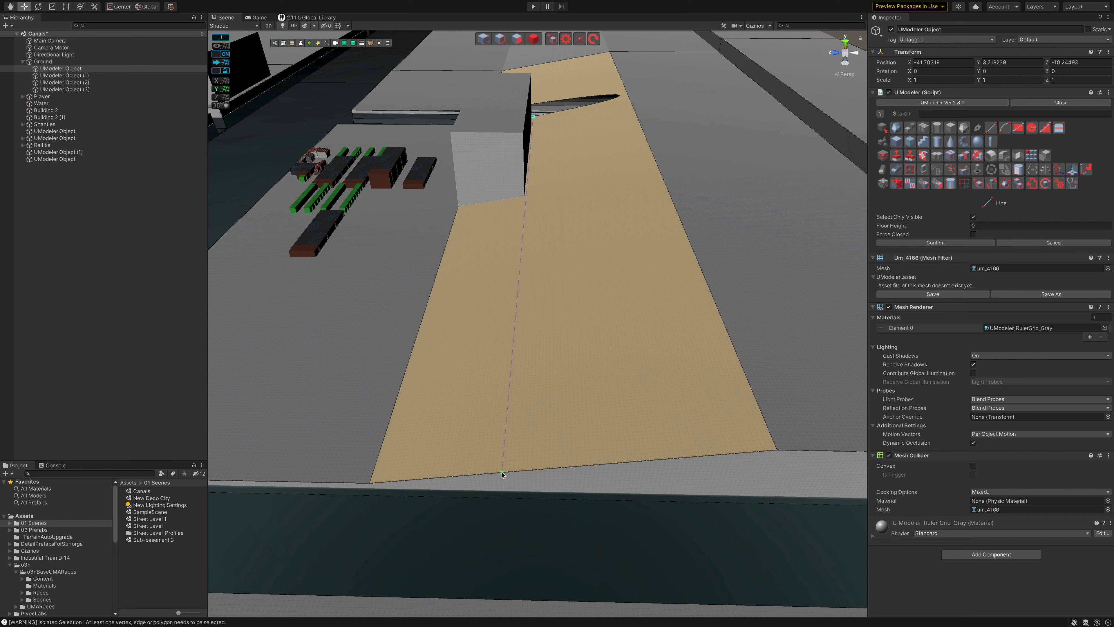
pyautogui.click(501, 472)
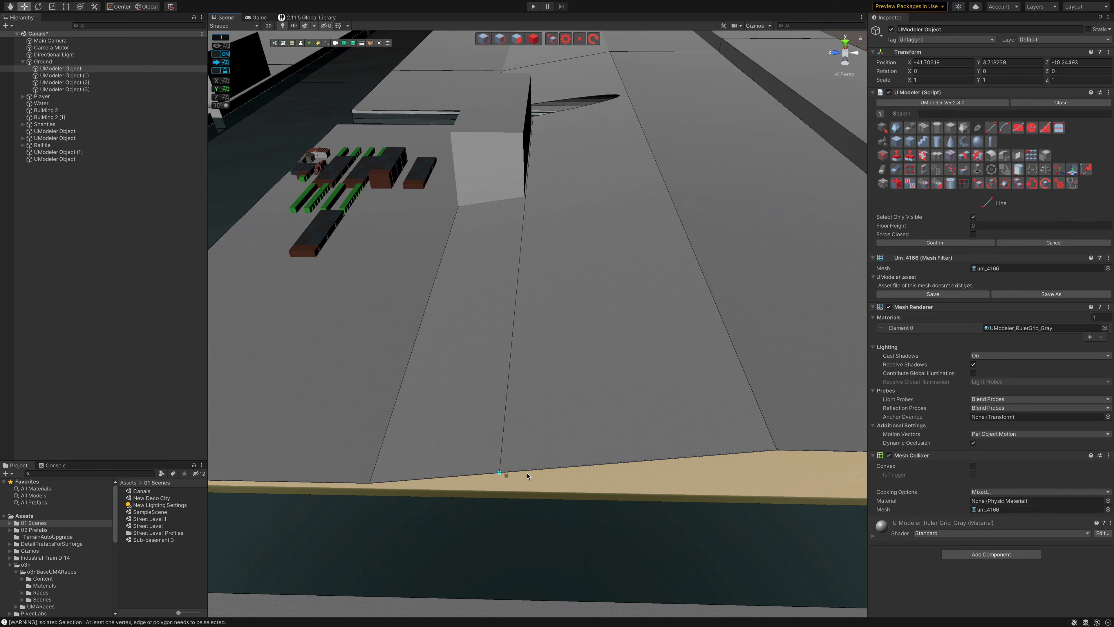
pyautogui.click(926, 244)
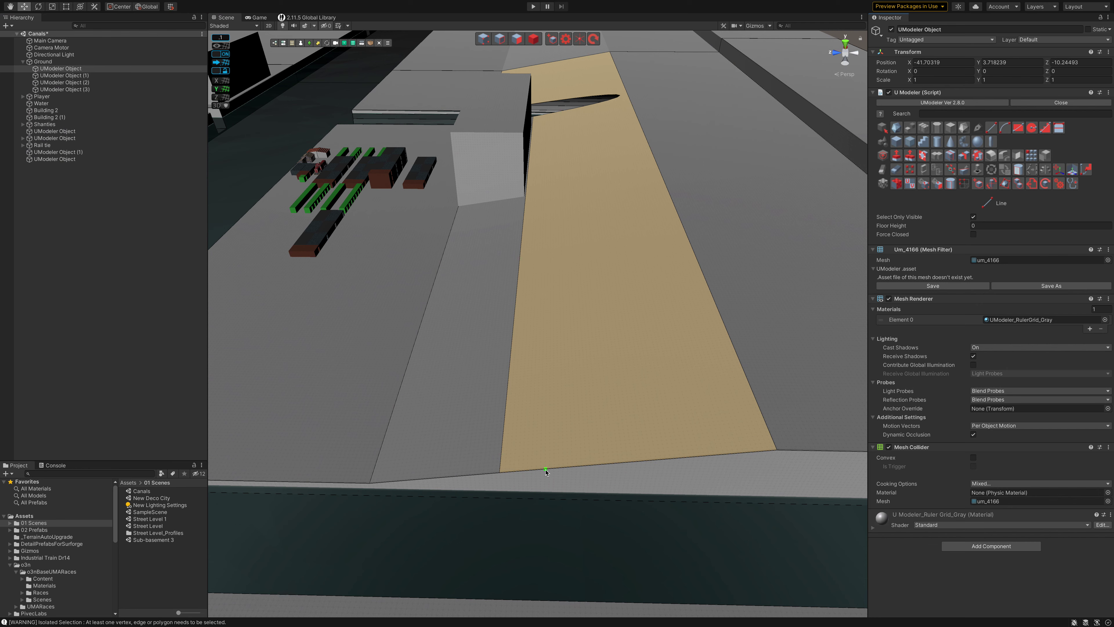
# Step: Draw and confirm a second line from the canal edge to the far edge, then reselect the ground
pyautogui.click(545, 470)
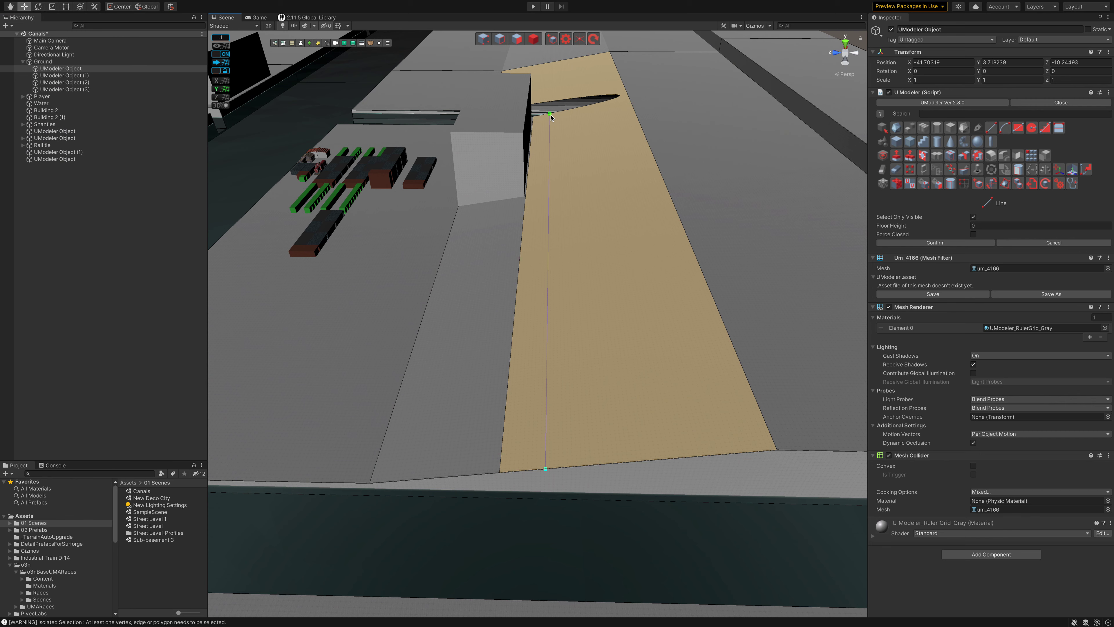
pyautogui.click(550, 116)
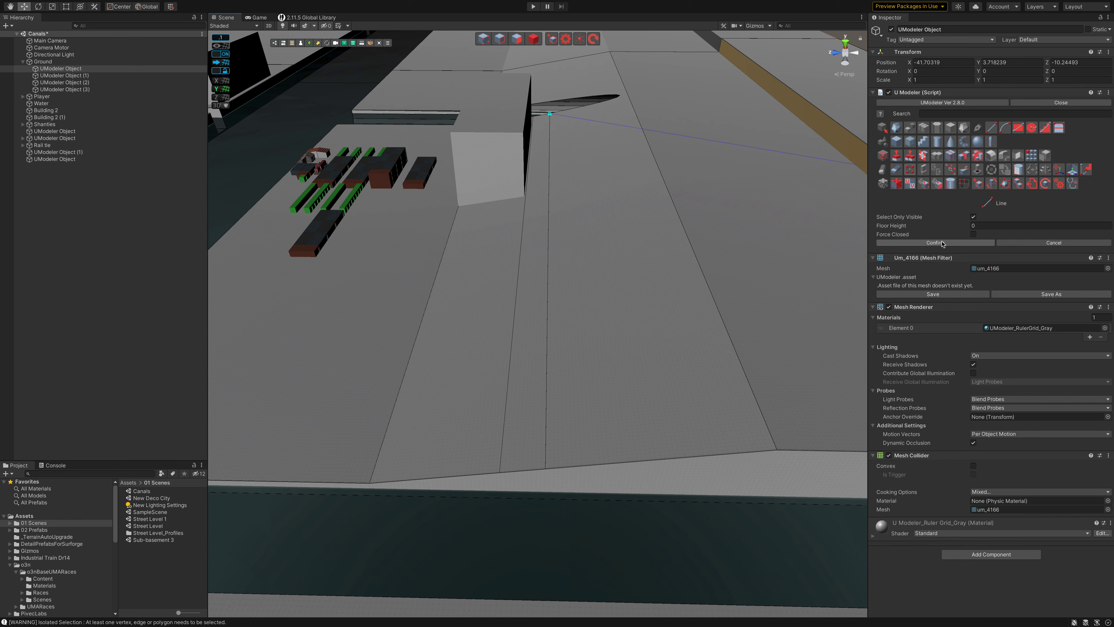
pyautogui.click(942, 243)
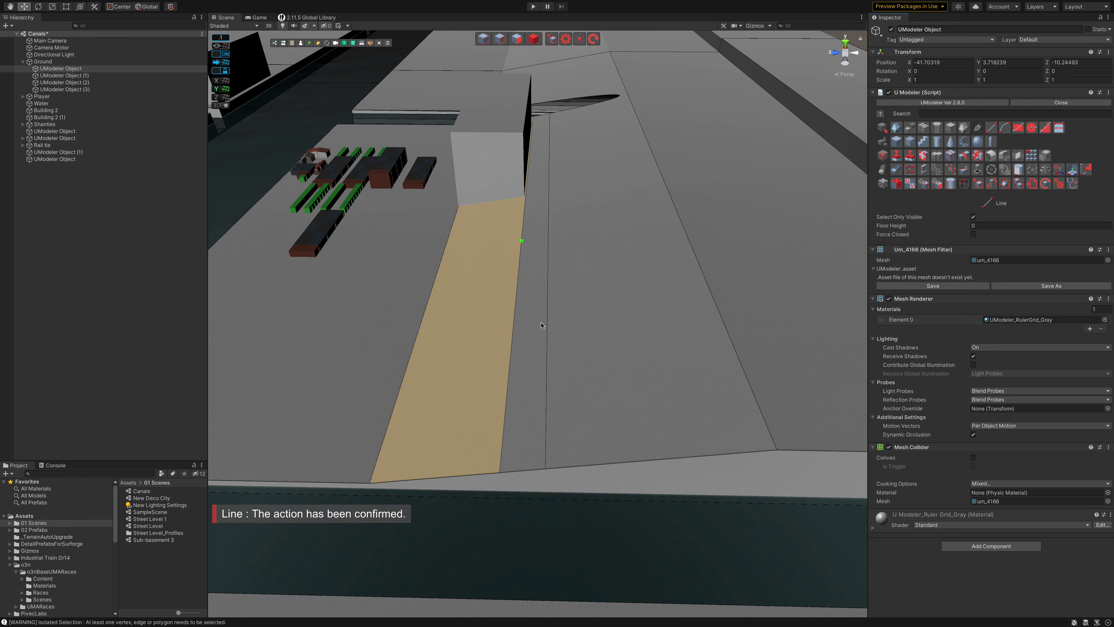
pyautogui.click(466, 142)
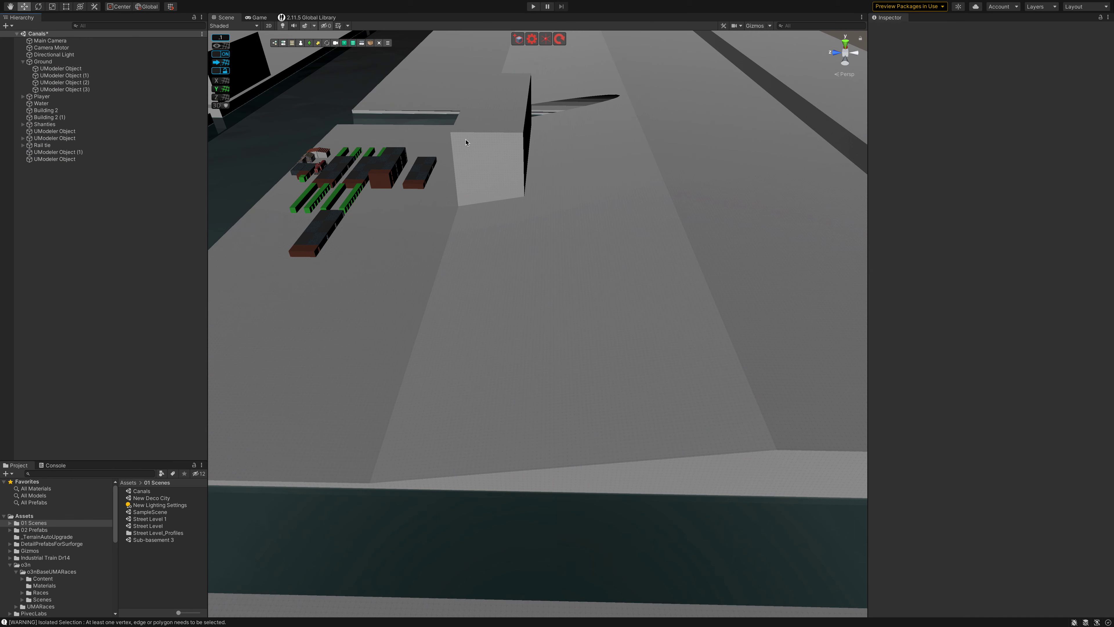
pyautogui.click(456, 320)
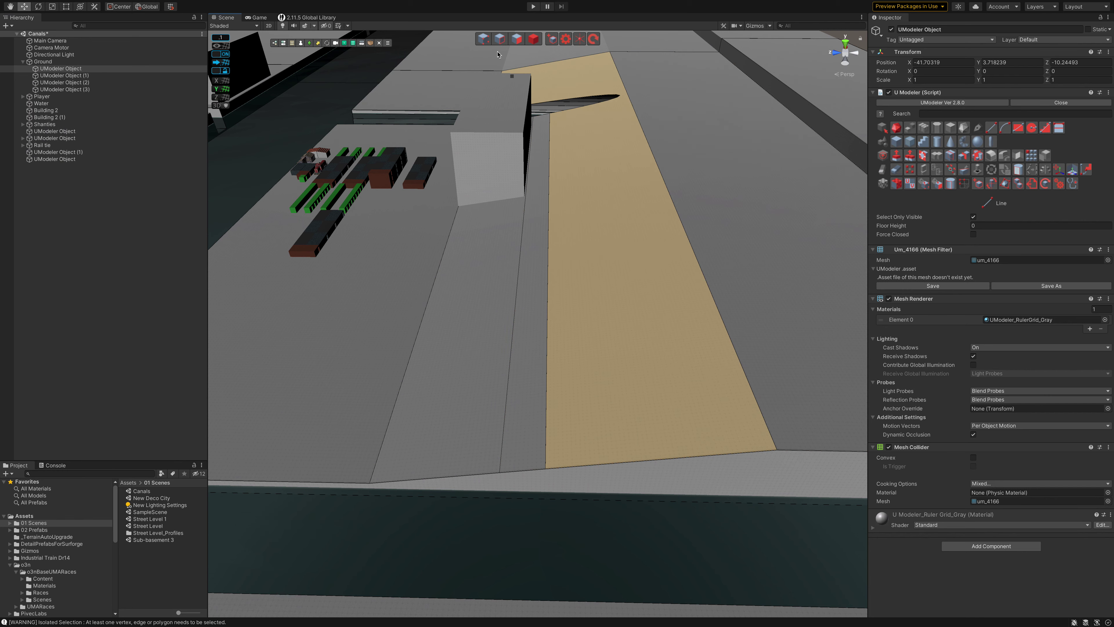
# Step: In Edge mode, lift a ground edge beside the building into a ridge
pyautogui.press('2')
pyautogui.moveTo(517, 343)
pyautogui.keyDown('alt'); pyautogui.mouseDown()
pyautogui.moveTo(543, 354)
pyautogui.moveTo(564, 297)
pyautogui.mouseUp(); pyautogui.keyUp('alt')
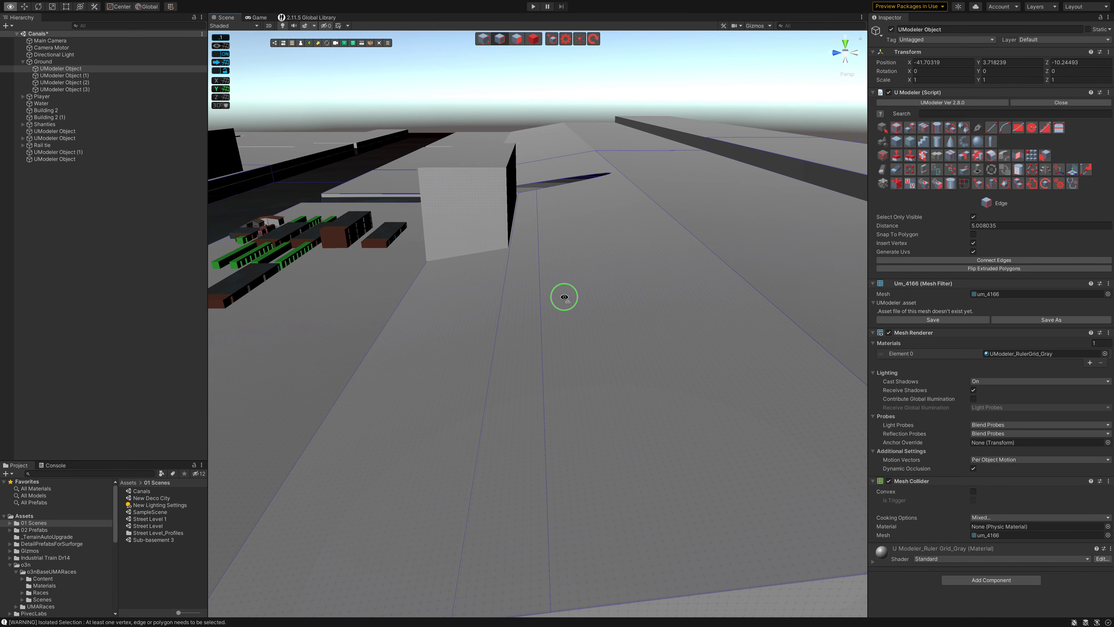
pyautogui.keyDown('alt'); pyautogui.moveTo(563, 297); pyautogui.dragTo(556, 273); pyautogui.keyUp('alt')
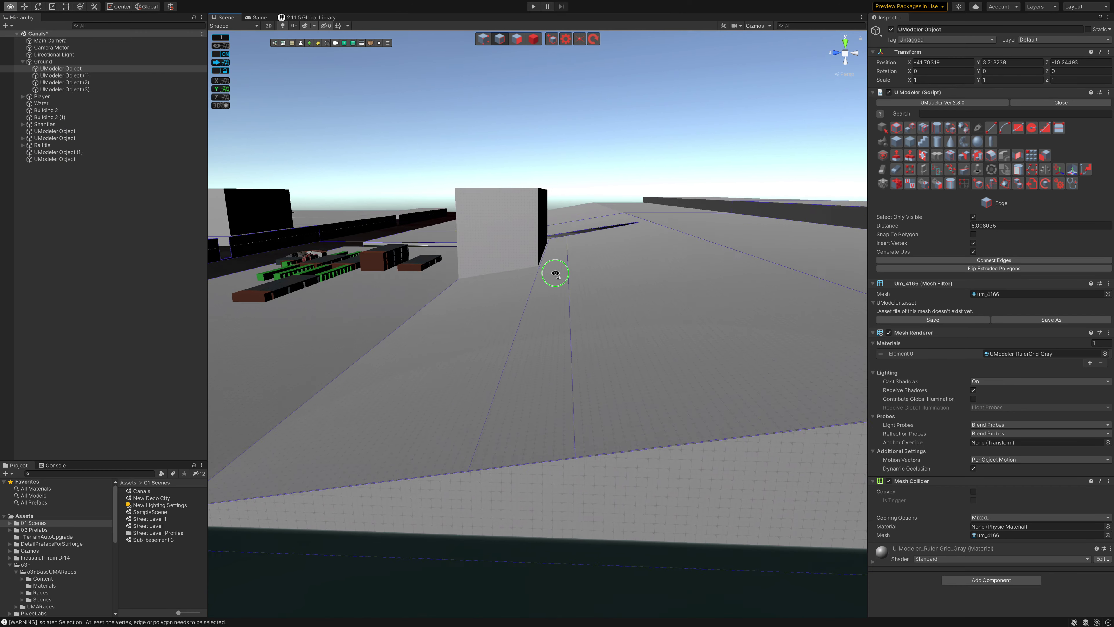
pyautogui.keyDown('alt'); pyautogui.moveTo(555, 273); pyautogui.dragTo(565, 281); pyautogui.keyUp('alt')
pyautogui.click(563, 281)
pyautogui.moveTo(555, 198); pyautogui.dragTo(557, 201)
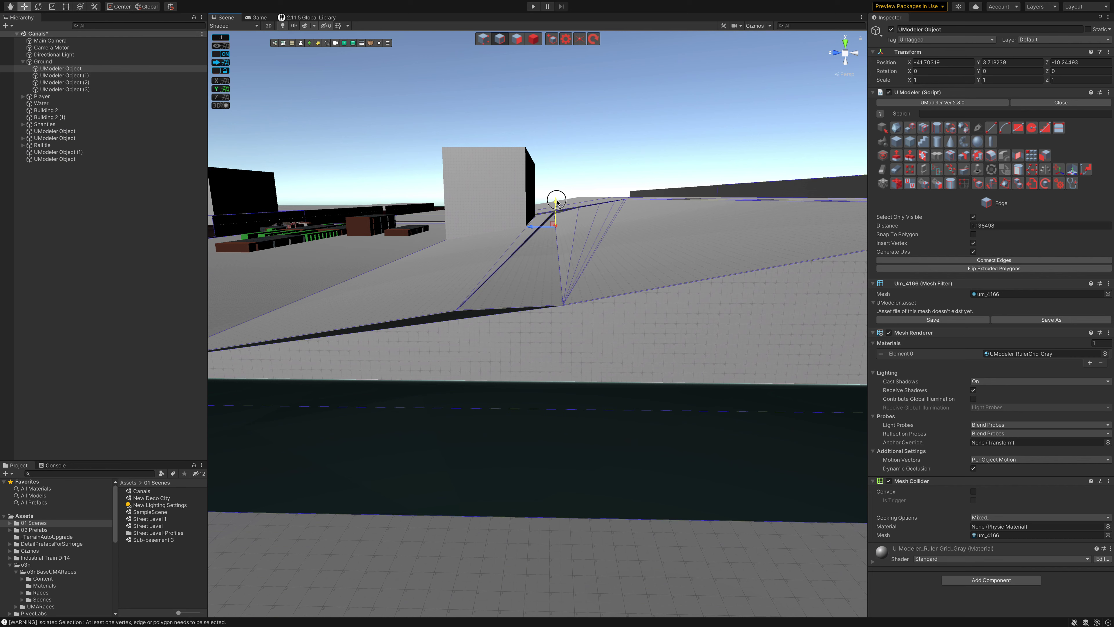
pyautogui.moveTo(557, 201); pyautogui.dragTo(557, 204)
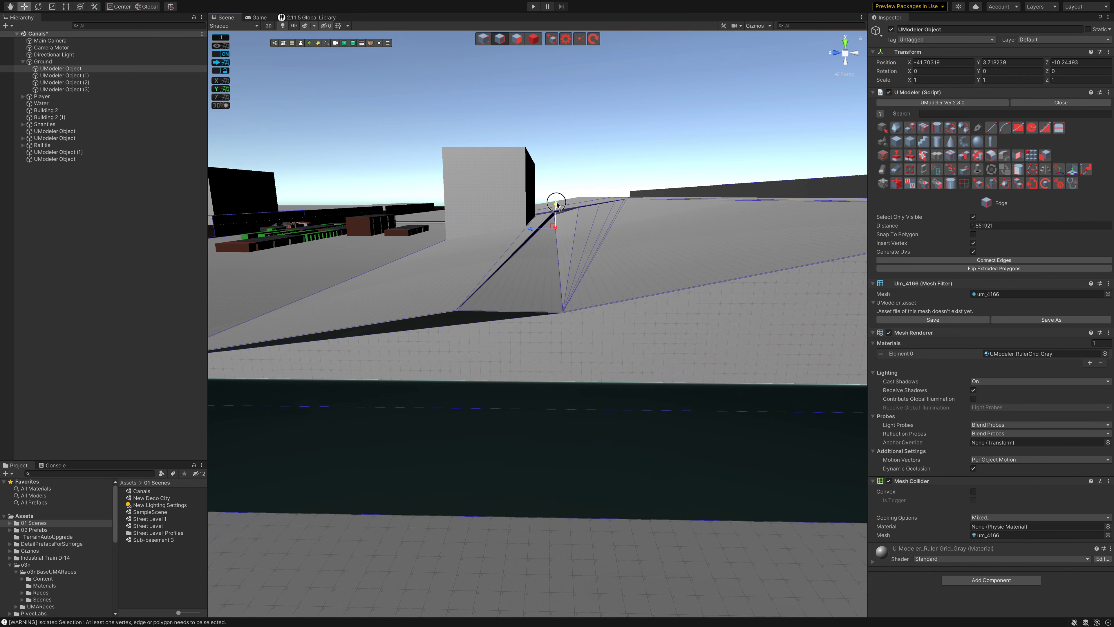
pyautogui.moveTo(555, 203)
pyautogui.keyDown('alt'); pyautogui.mouseDown()
pyautogui.moveTo(533, 225)
pyautogui.moveTo(549, 221)
pyautogui.moveTo(554, 234)
pyautogui.mouseUp(); pyautogui.keyUp('alt')
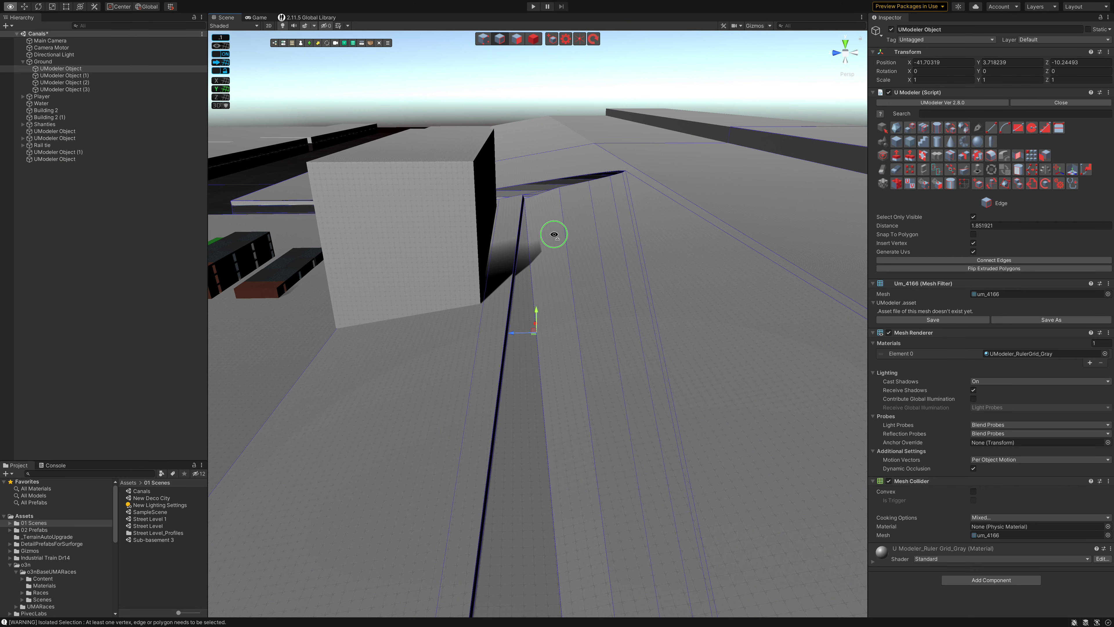
# Step: Undo the ridge and edge edits back to the line-split ground, returning to Object mode
pyautogui.hotkey('ctrl', 'z')
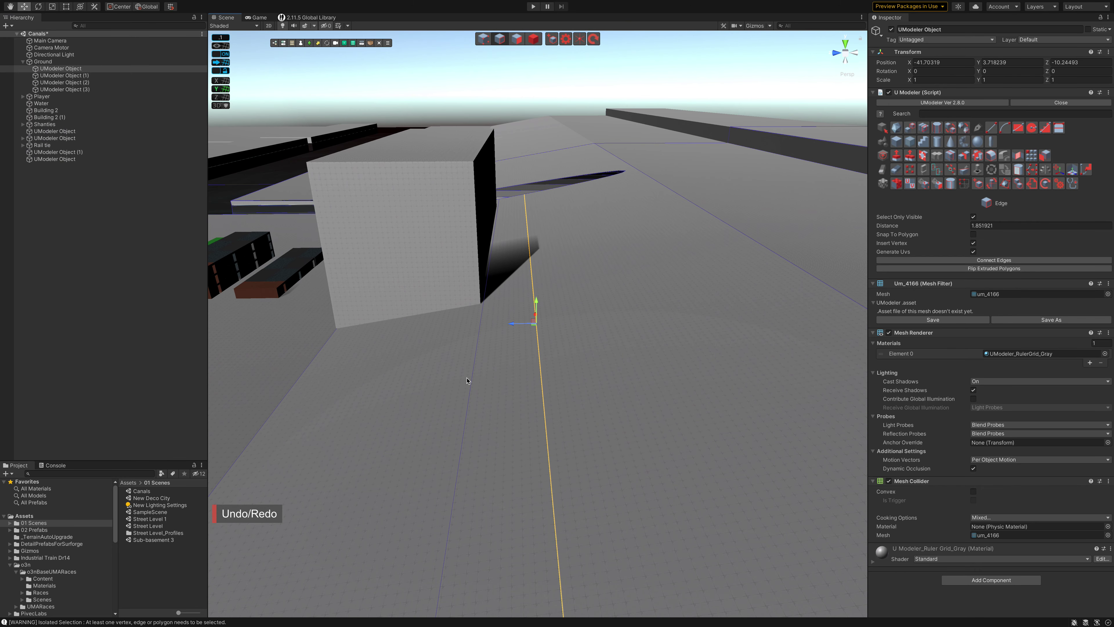
pyautogui.moveTo(535, 304); pyautogui.dragTo(537, 295)
pyautogui.hotkey('ctrl', 'z')
pyautogui.hotkey('ctrl', 'z')
pyautogui.hotkey('ctrl', 'z')
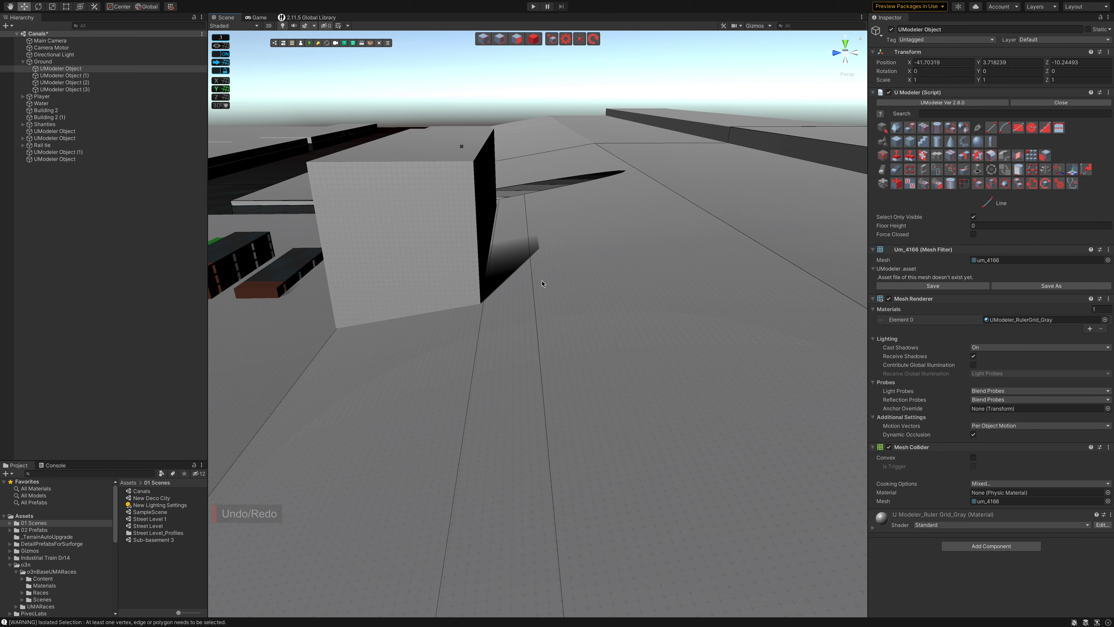
pyautogui.hotkey('ctrl', 'z')
pyautogui.hotkey('ctrl', 'z')
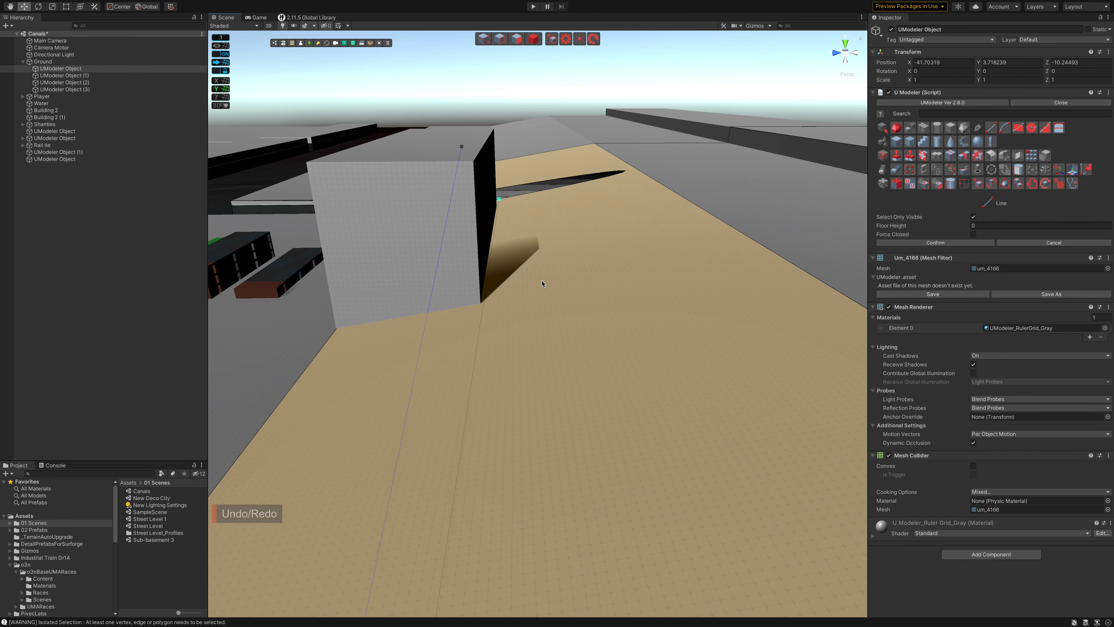
pyautogui.hotkey('ctrl', 'z')
pyautogui.hotkey('ctrl', 'z')
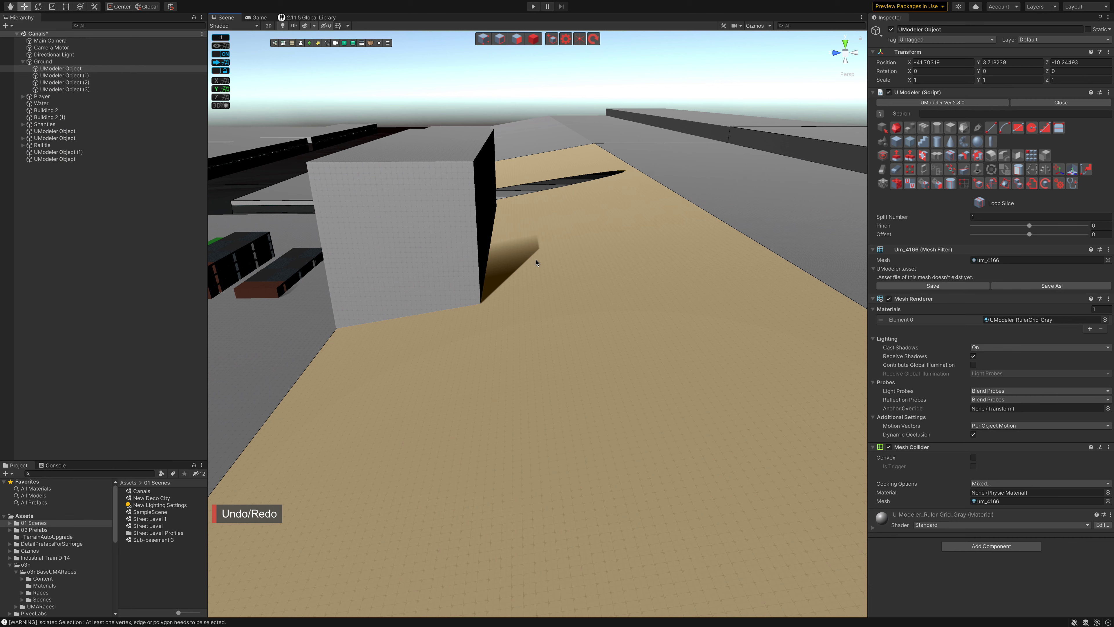
pyautogui.click(533, 39)
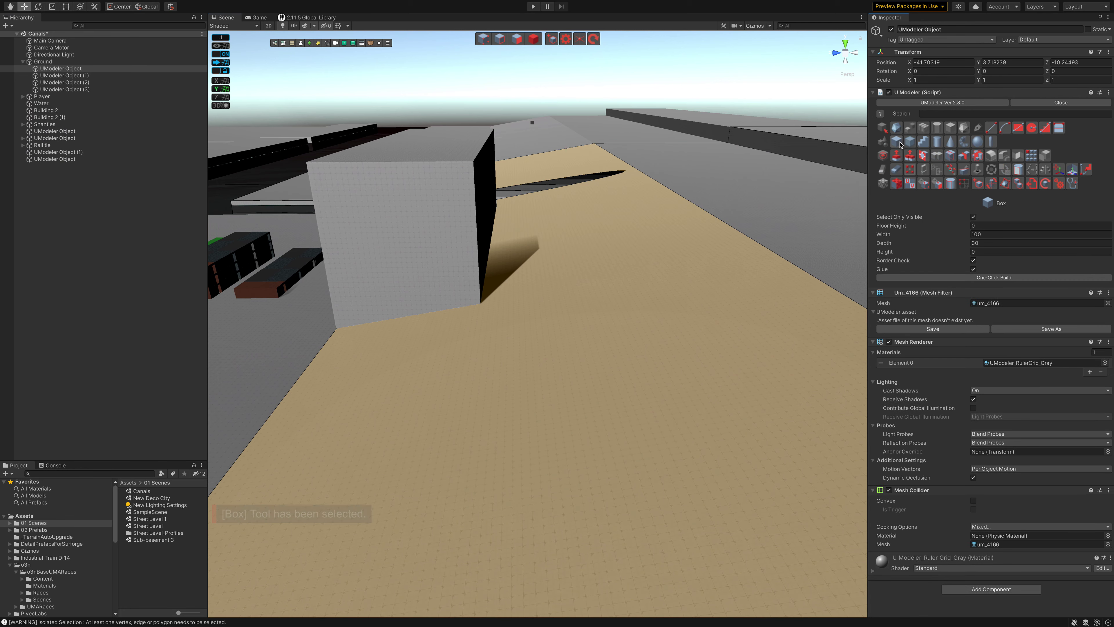
# Step: Draw a box about 272.5 by 19.6 by 13.2 along the canal edge on the new UModeler object
pyautogui.click(897, 142)
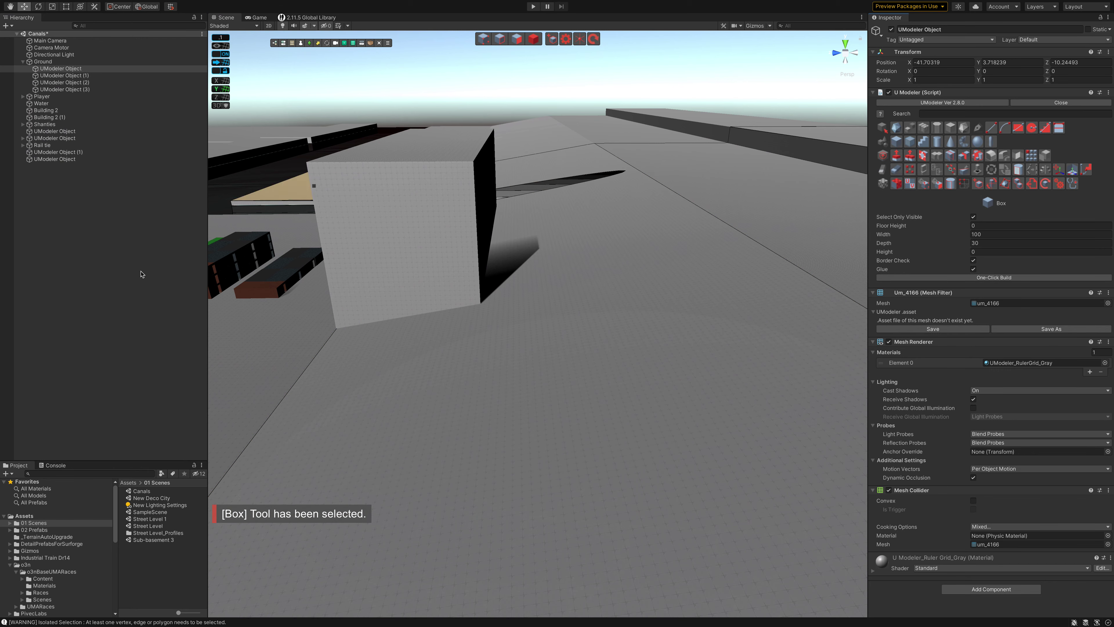
pyautogui.click(139, 263)
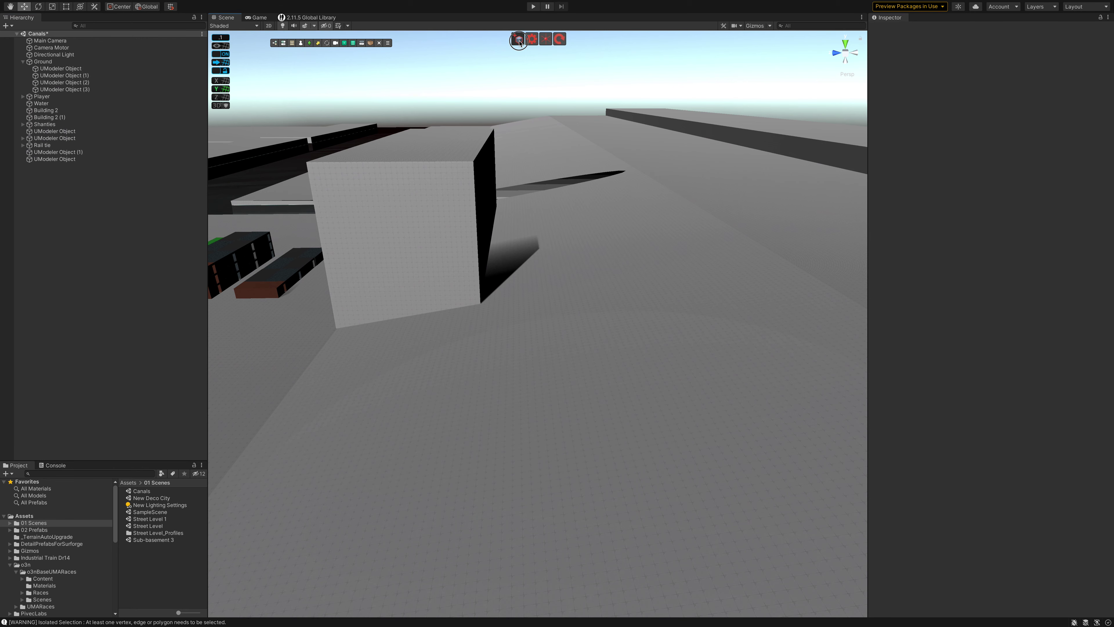
pyautogui.click(491, 217)
pyautogui.keyDown('alt'); pyautogui.moveTo(495, 311); pyautogui.dragTo(505, 375); pyautogui.keyUp('alt')
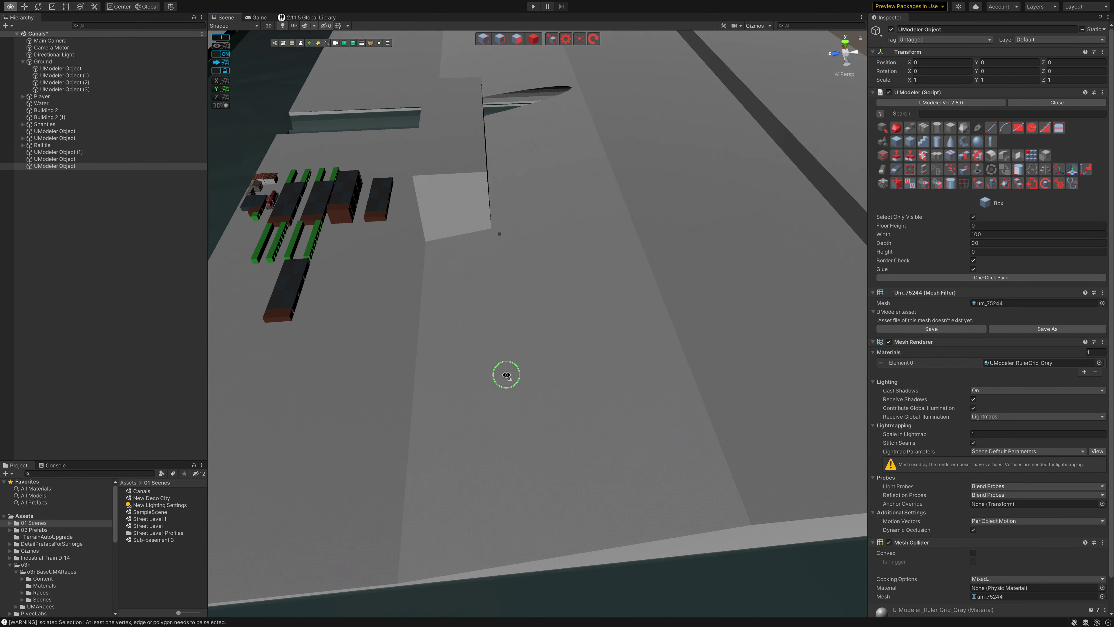
pyautogui.keyDown('alt'); pyautogui.moveTo(505, 375); pyautogui.dragTo(498, 373); pyautogui.keyUp('alt')
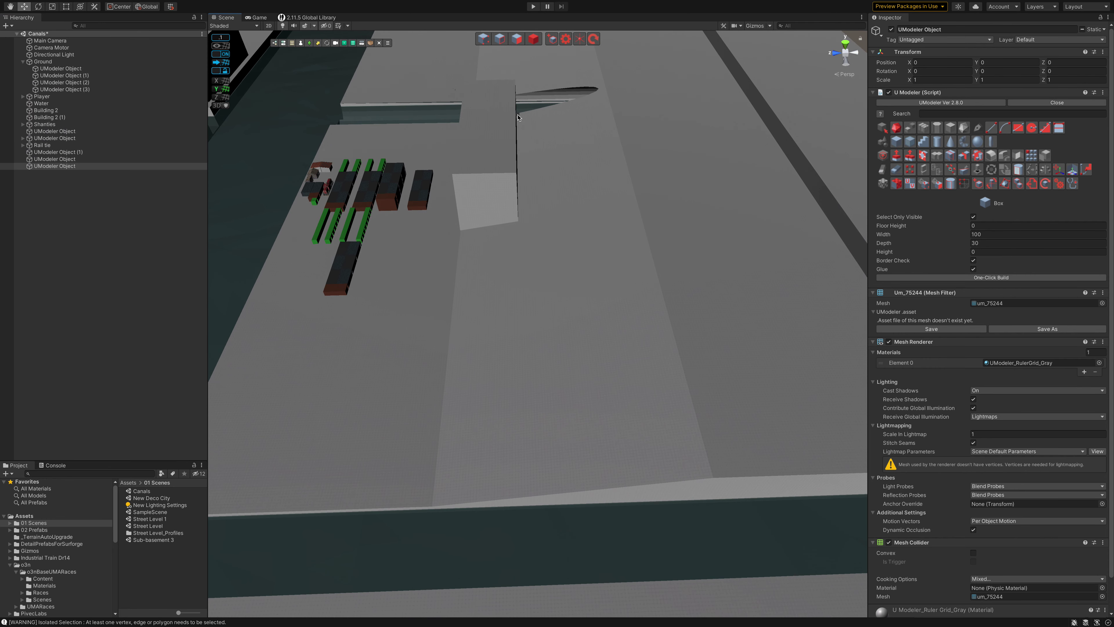
pyautogui.moveTo(517, 116)
pyautogui.mouseDown()
pyautogui.moveTo(534, 500)
pyautogui.moveTo(553, 506)
pyautogui.mouseUp()
pyautogui.moveTo(557, 504); pyautogui.dragTo(584, 503)
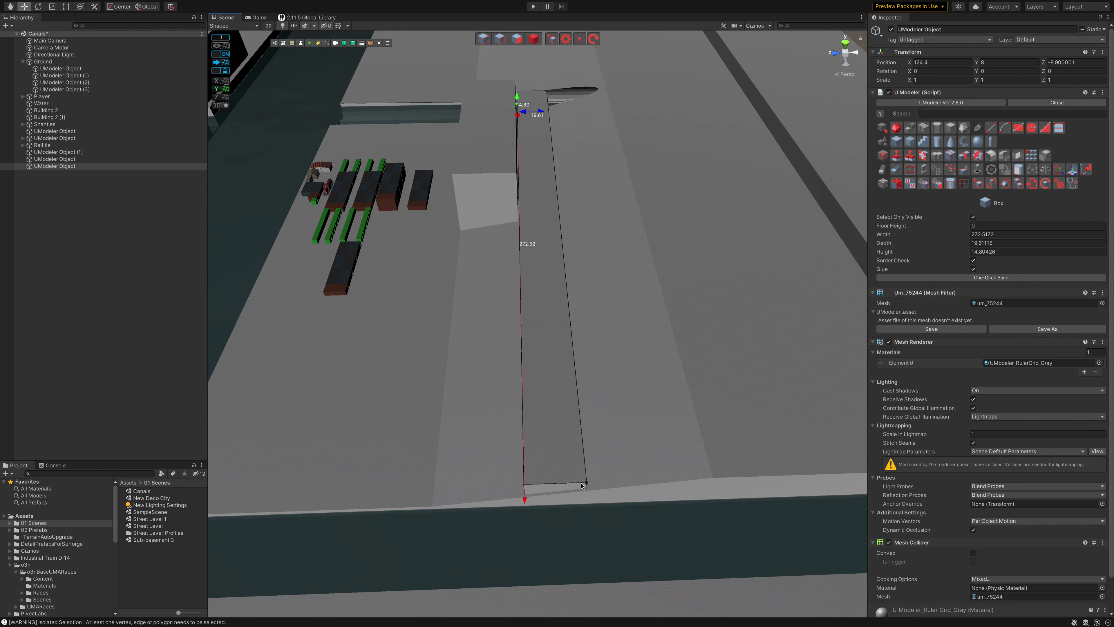
# Step: Confirm the long UModeler box strip, about 272.5 wide, 19.6 deep and 14.8 high
pyautogui.click(581, 484)
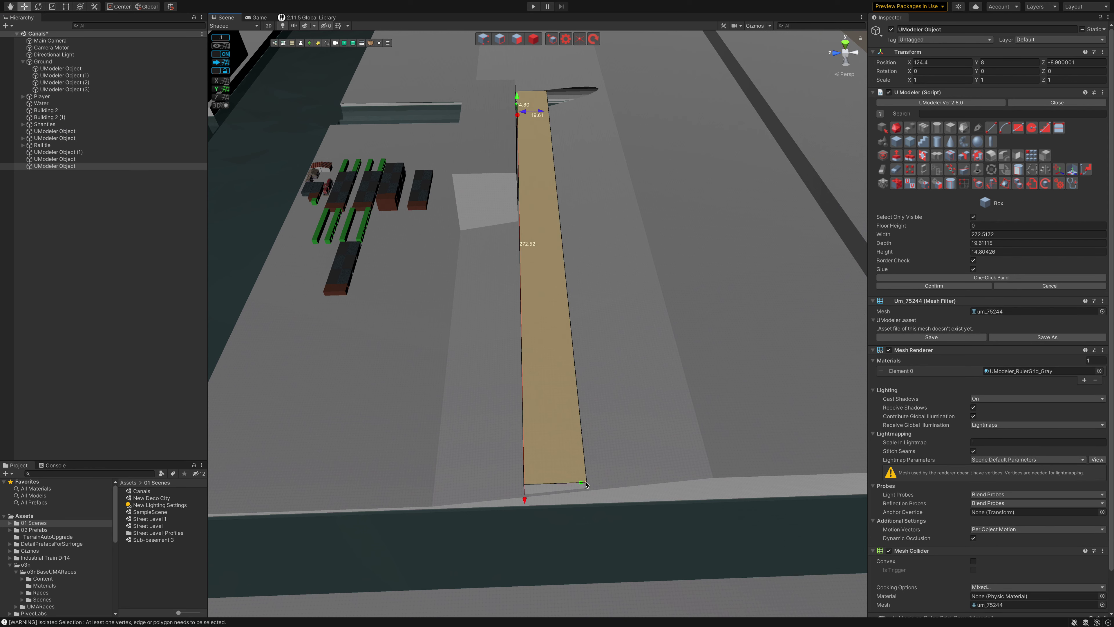
pyautogui.press('Return')
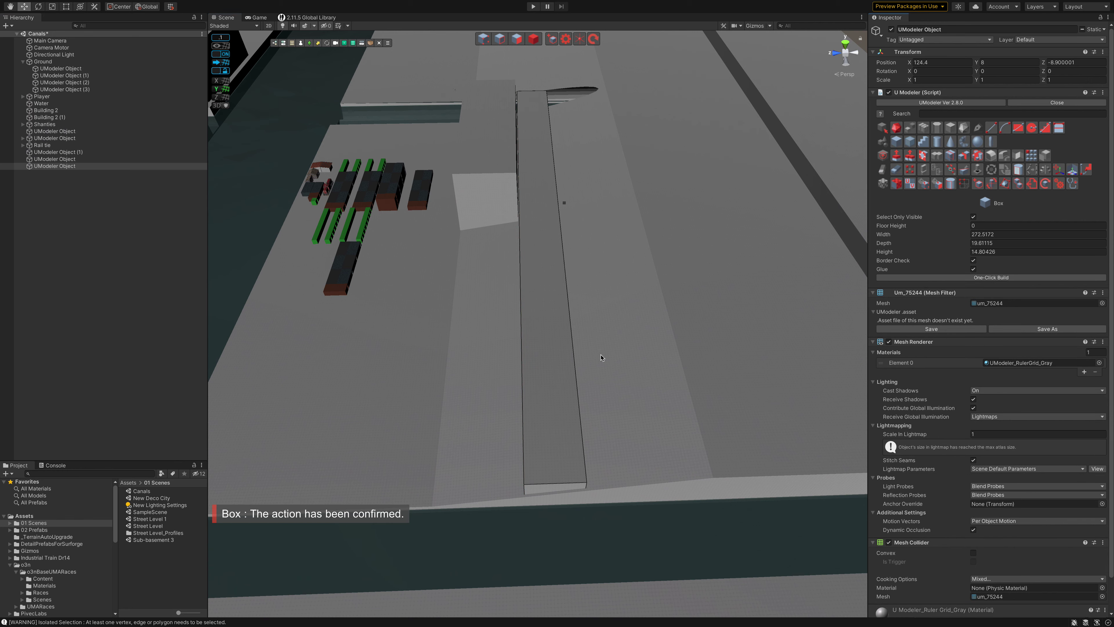
pyautogui.click(897, 154)
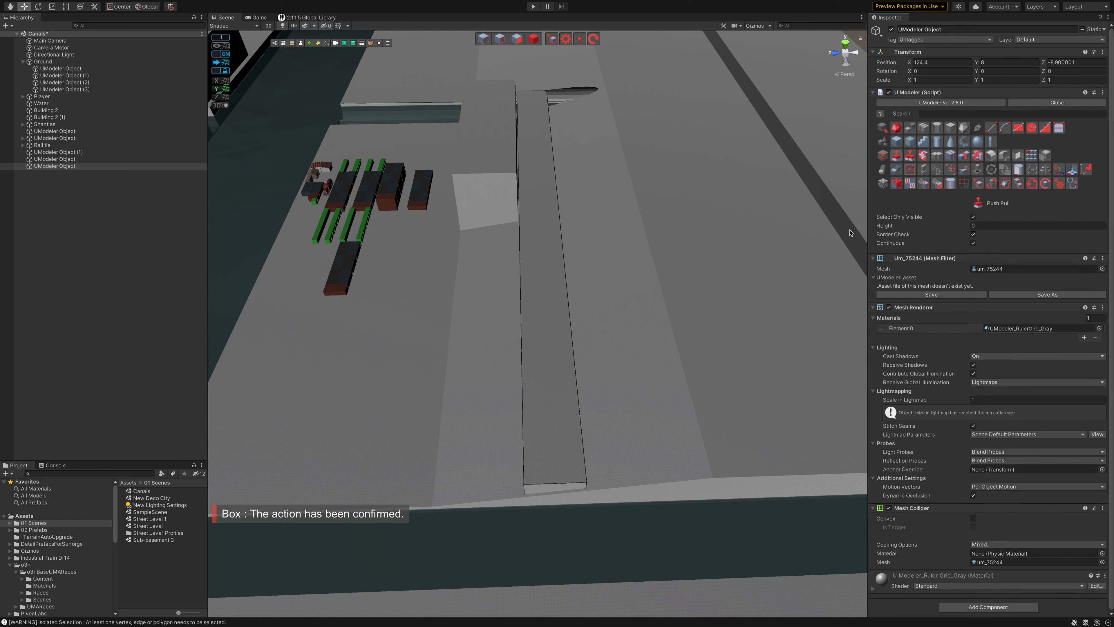
# Step: Push-pull the strip's end face along the canal bank to a length of 266.69
pyautogui.moveTo(561, 499); pyautogui.dragTo(626, 319)
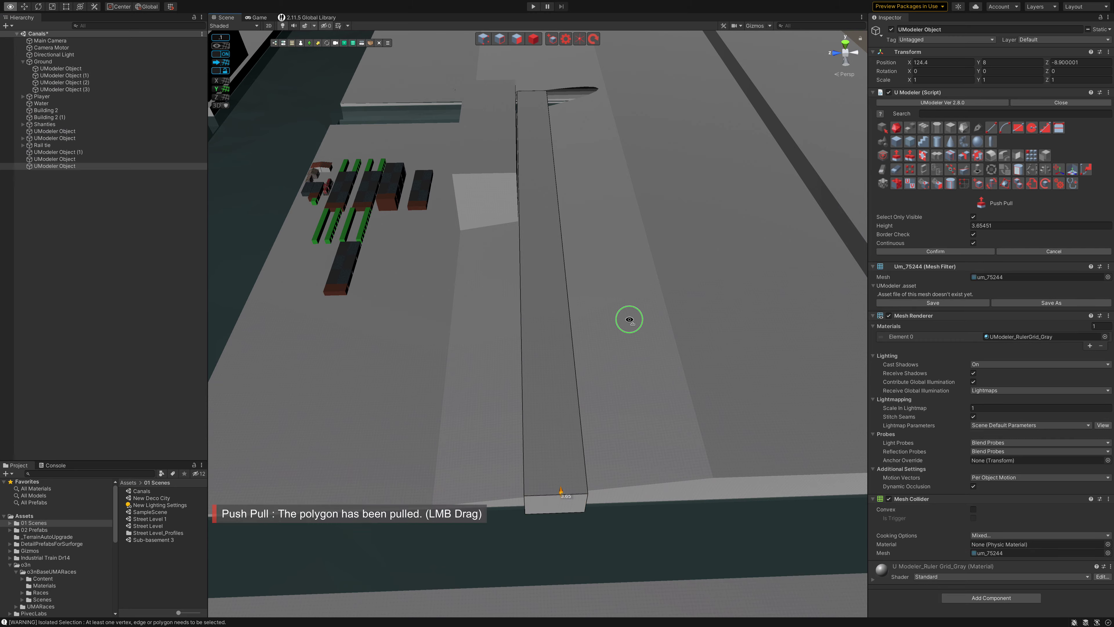
pyautogui.moveTo(626, 318); pyautogui.dragTo(614, 237, button='right')
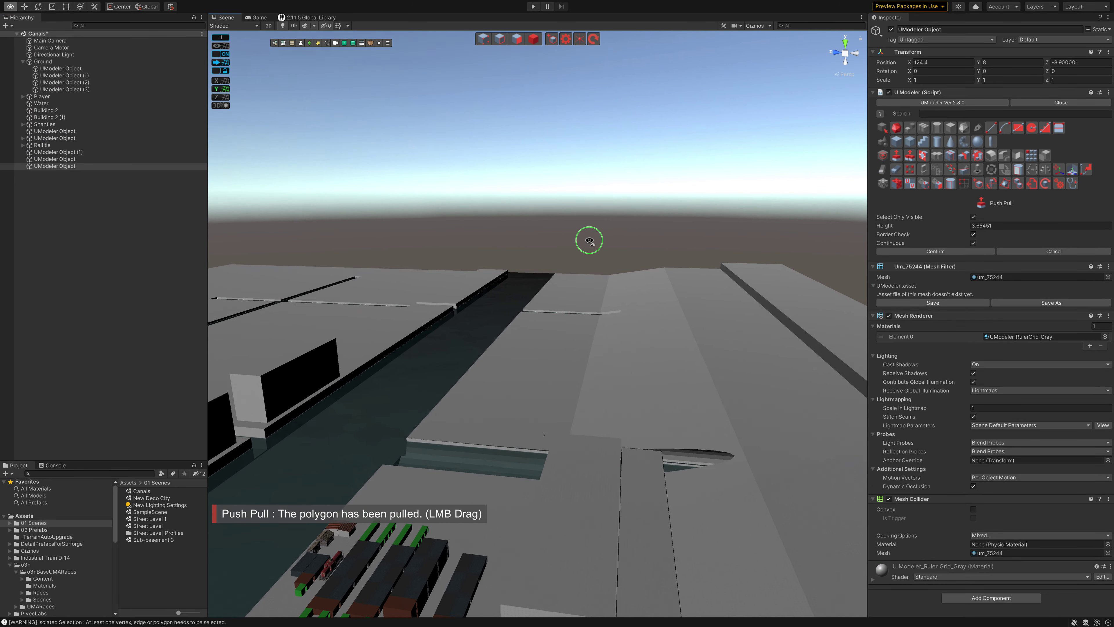
pyautogui.moveTo(614, 237)
pyautogui.mouseDown(button='right')
pyautogui.moveTo(887, 274)
pyautogui.moveTo(796, 347)
pyautogui.mouseUp(button='right')
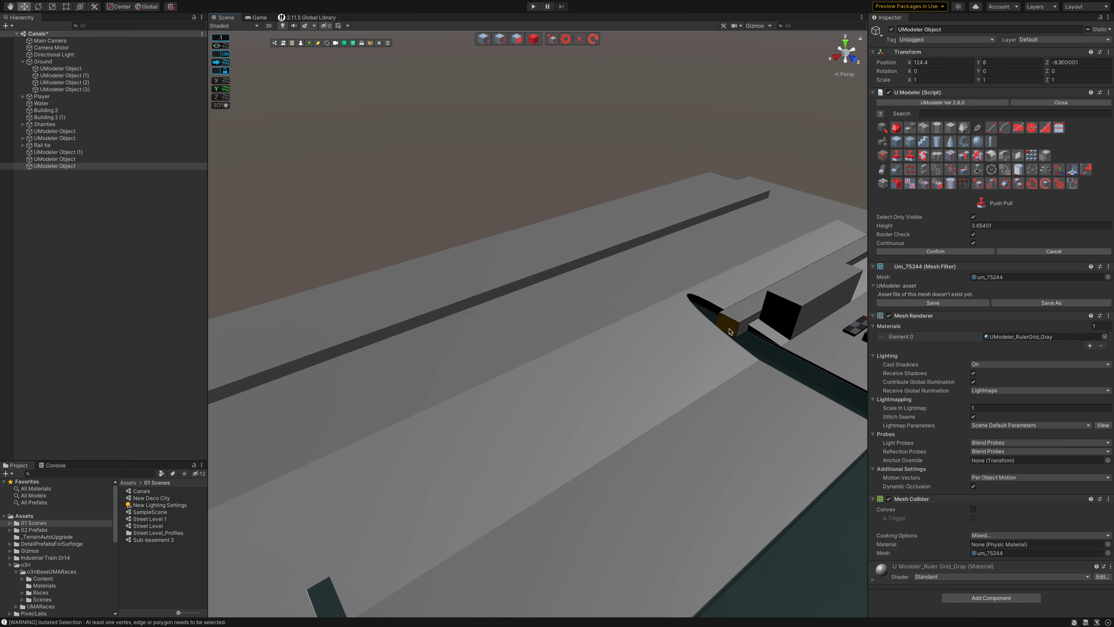
pyautogui.moveTo(796, 347); pyautogui.dragTo(581, 385)
pyautogui.moveTo(581, 386); pyautogui.dragTo(372, 417, button='right')
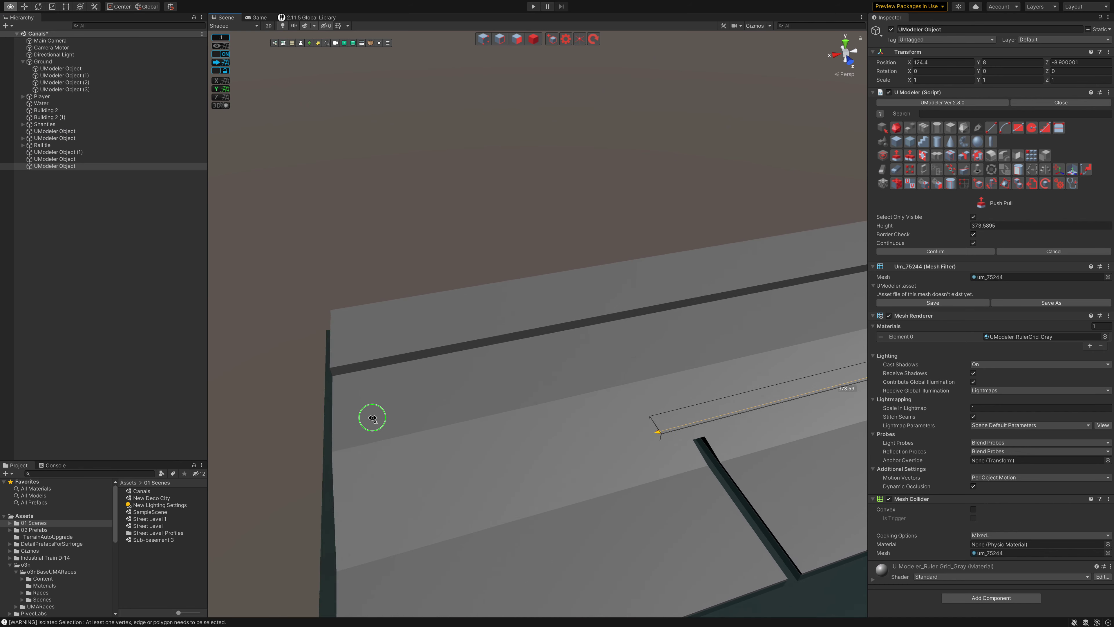
pyautogui.moveTo(373, 417); pyautogui.dragTo(623, 391, button='right')
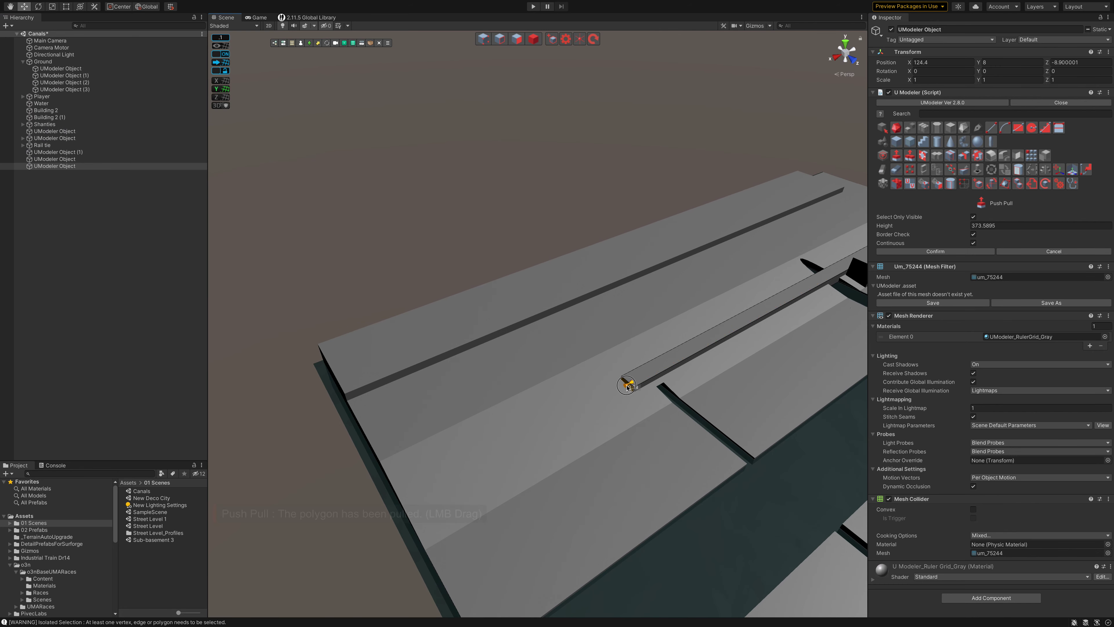
pyautogui.moveTo(626, 385); pyautogui.dragTo(410, 473)
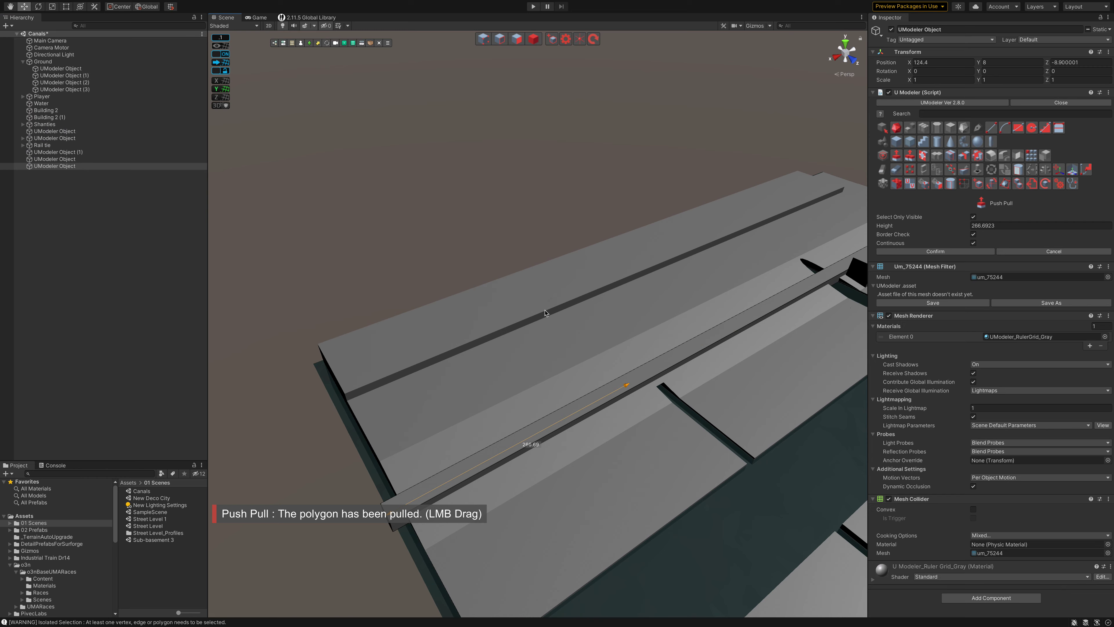
pyautogui.moveTo(545, 312)
pyautogui.mouseDown(button='right')
pyautogui.moveTo(720, 207)
pyautogui.moveTo(421, 215)
pyautogui.mouseUp(button='right')
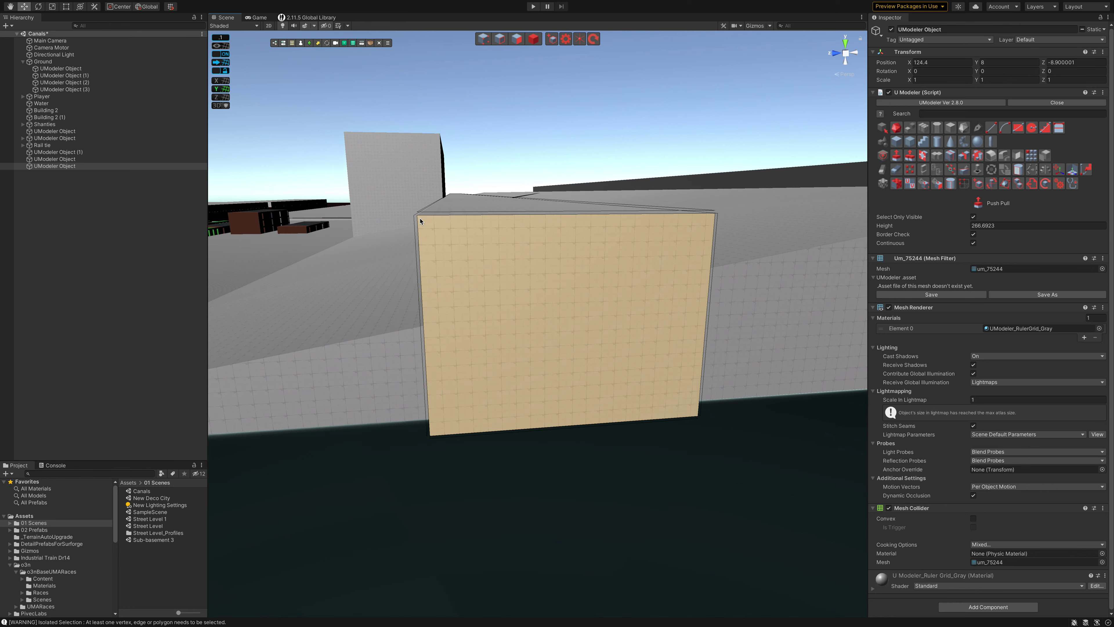
# Step: Move the beam as a whole object, lifting it from Y 8 to about Y 15.1
pyautogui.click(533, 39)
pyautogui.moveTo(461, 163); pyautogui.dragTo(465, 158)
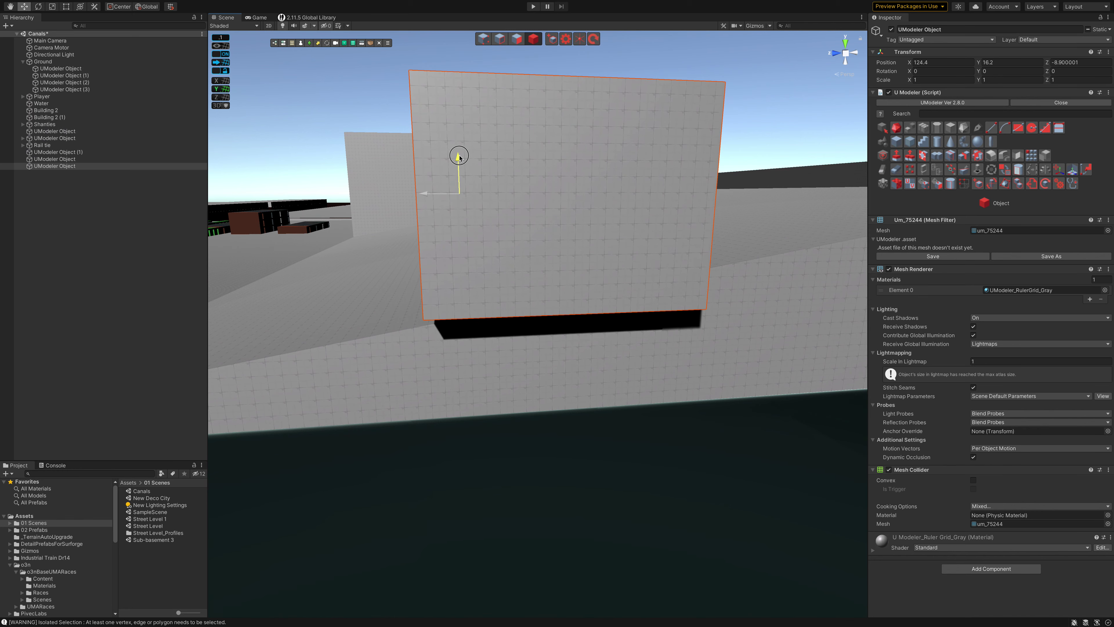
pyautogui.moveTo(457, 152); pyautogui.dragTo(456, 137)
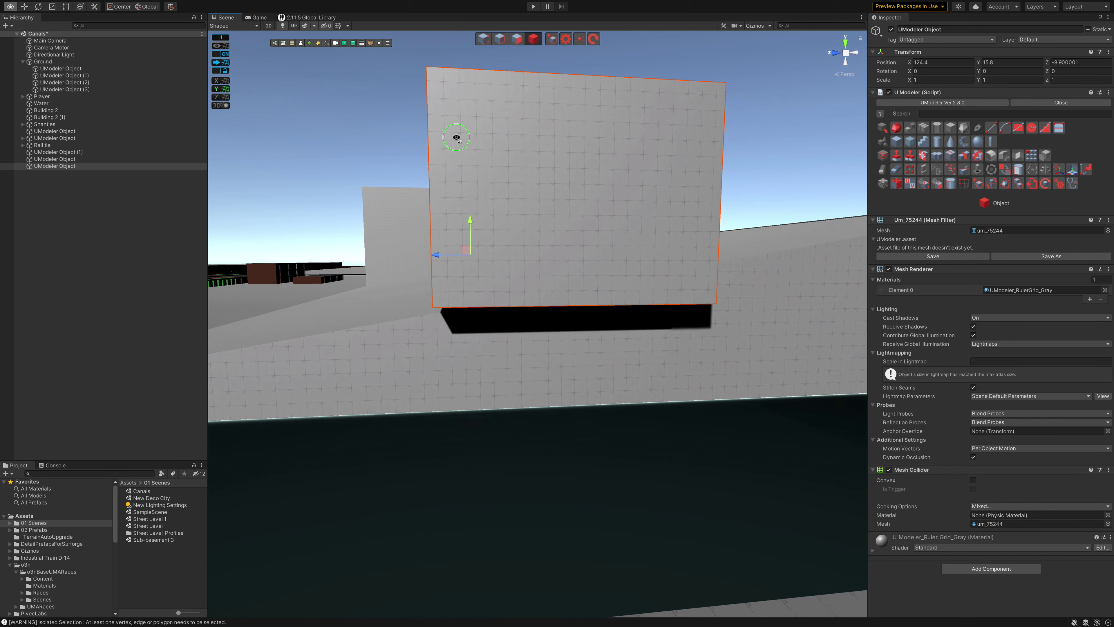
pyautogui.keyDown('alt'); pyautogui.moveTo(456, 137); pyautogui.dragTo(468, 219); pyautogui.keyUp('alt')
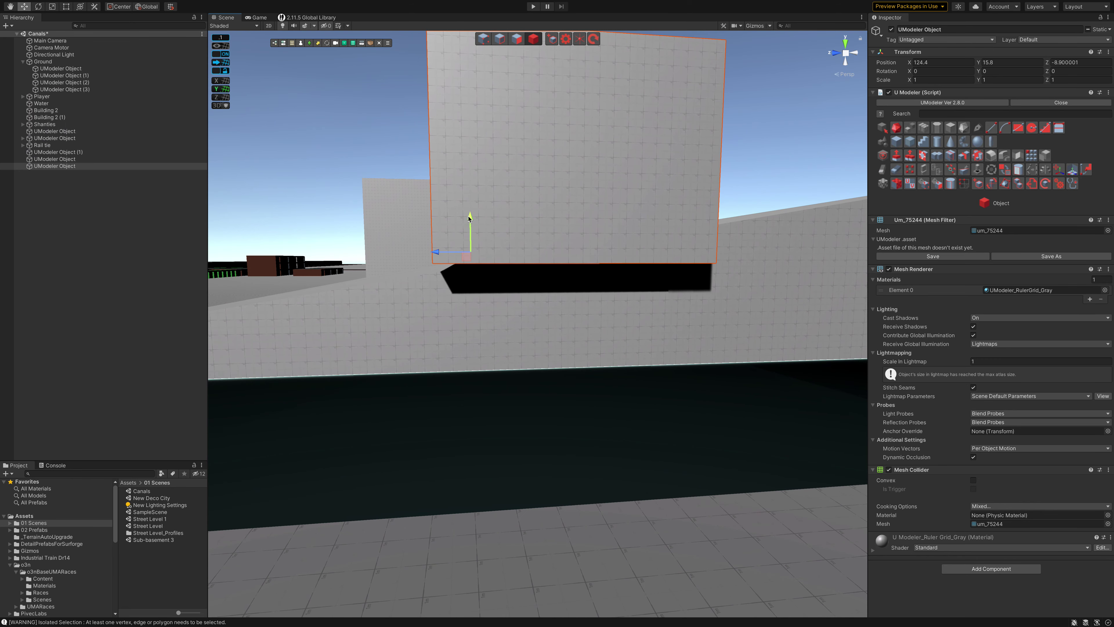
pyautogui.moveTo(465, 217)
pyautogui.keyDown('alt'); pyautogui.mouseDown()
pyautogui.moveTo(432, 225)
pyautogui.moveTo(434, 215)
pyautogui.mouseUp(); pyautogui.keyUp('alt')
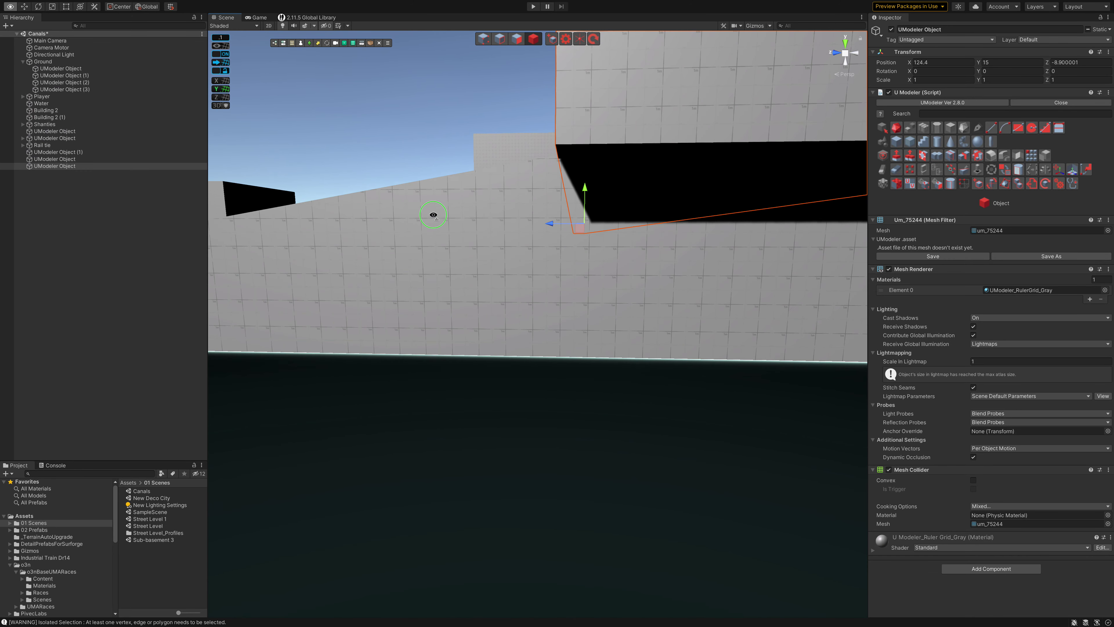
pyautogui.keyDown('alt'); pyautogui.moveTo(433, 214); pyautogui.dragTo(447, 213); pyautogui.keyUp('alt')
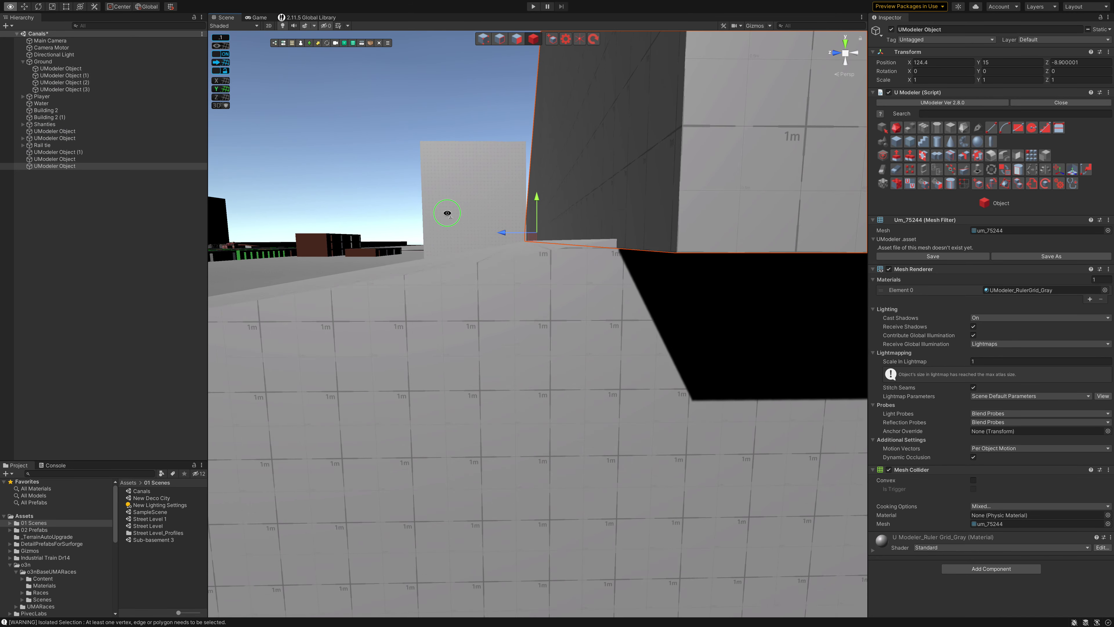
pyautogui.keyDown('alt'); pyautogui.moveTo(447, 213); pyautogui.dragTo(449, 213); pyautogui.keyUp('alt')
pyautogui.moveTo(535, 202); pyautogui.dragTo(535, 202)
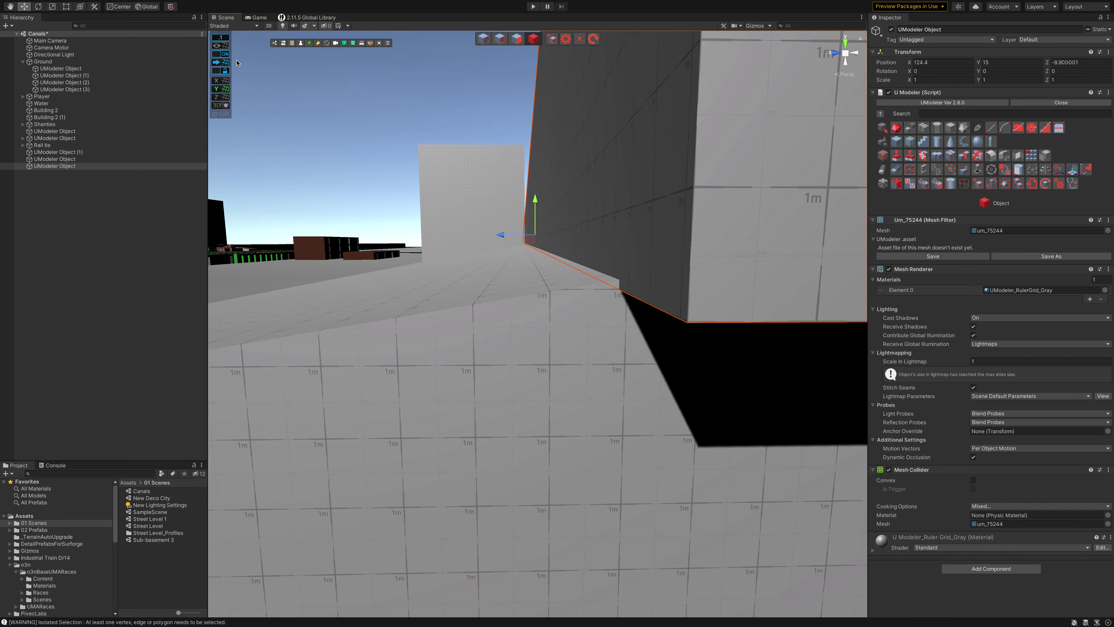
pyautogui.click(221, 54)
pyautogui.moveTo(535, 202); pyautogui.dragTo(535, 202)
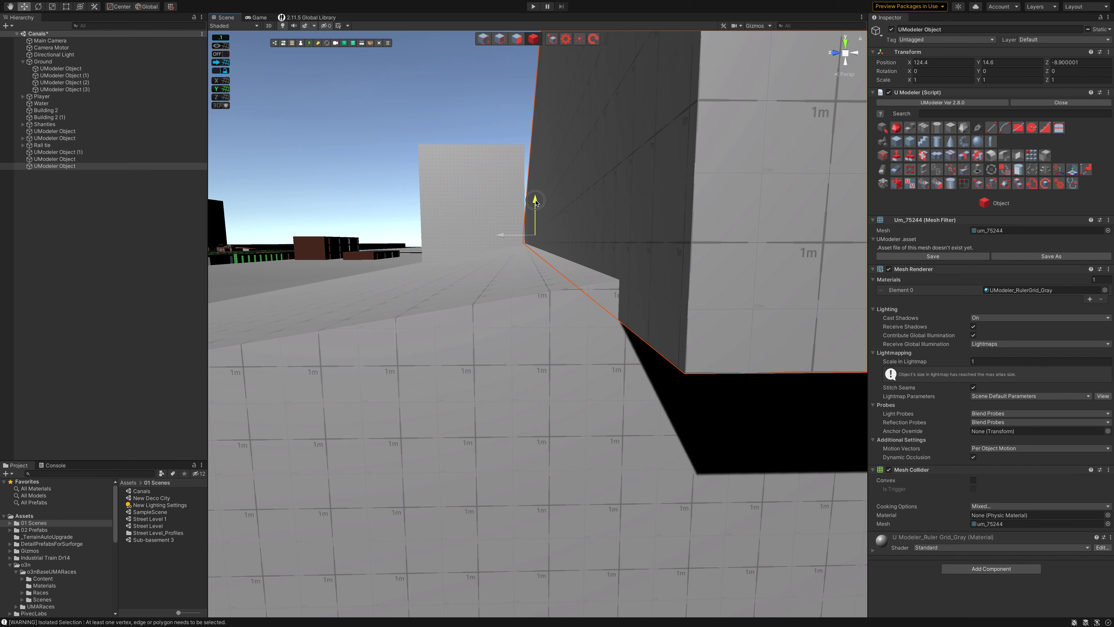
pyautogui.moveTo(982, 63); pyautogui.dragTo(977, 62)
pyautogui.write('15.')
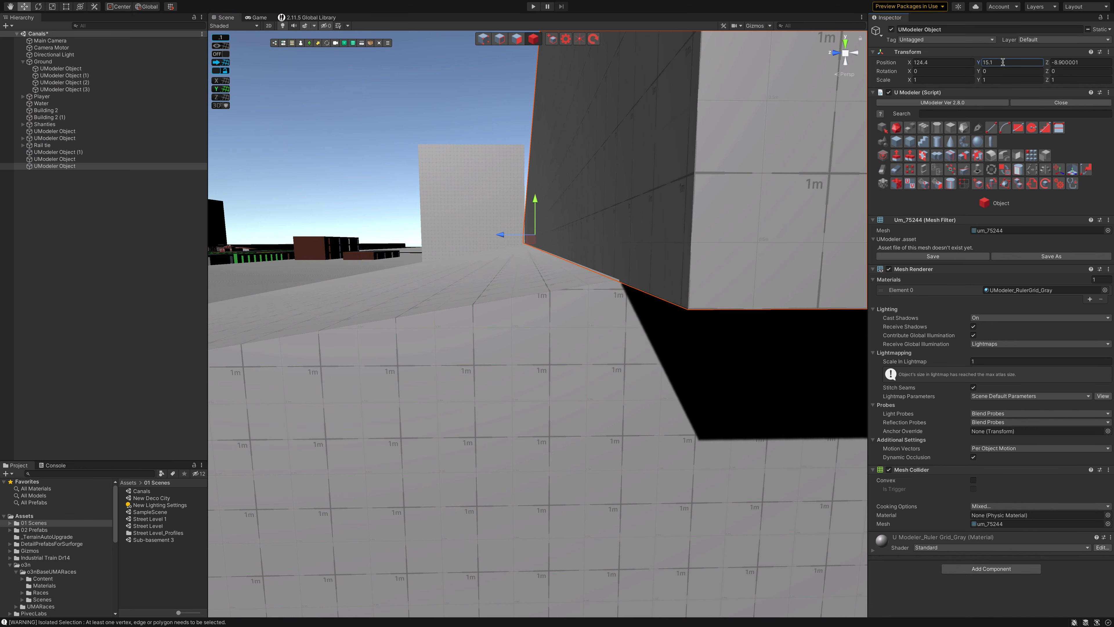
# Step: Enter 15.13 as the beam's Transform Position Y, then zoom the view out
pyautogui.write('15')
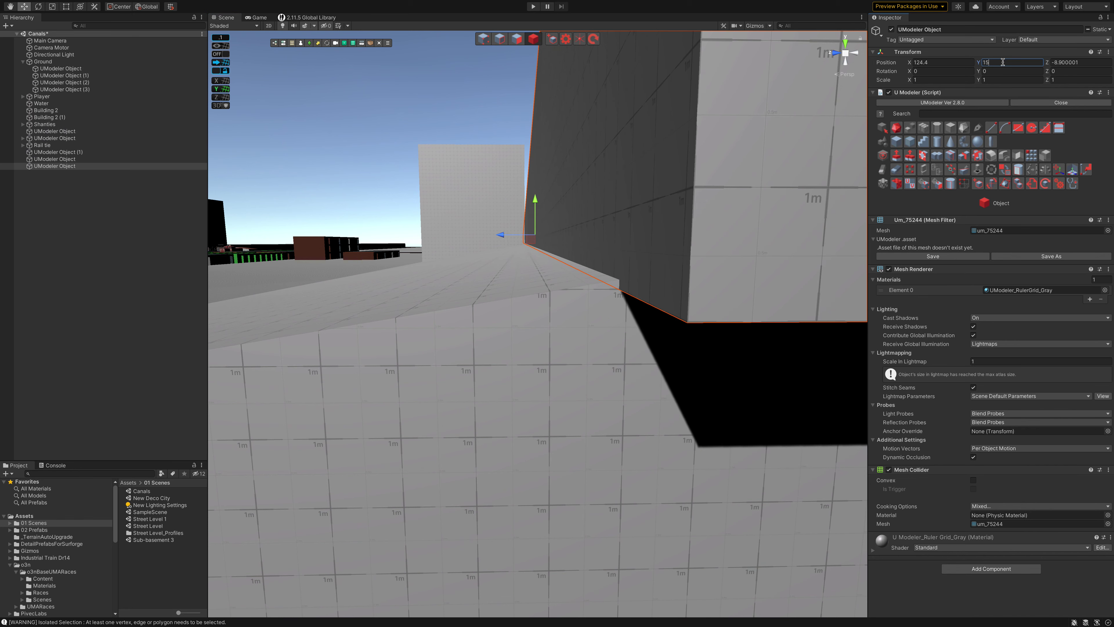
pyautogui.write('.2')
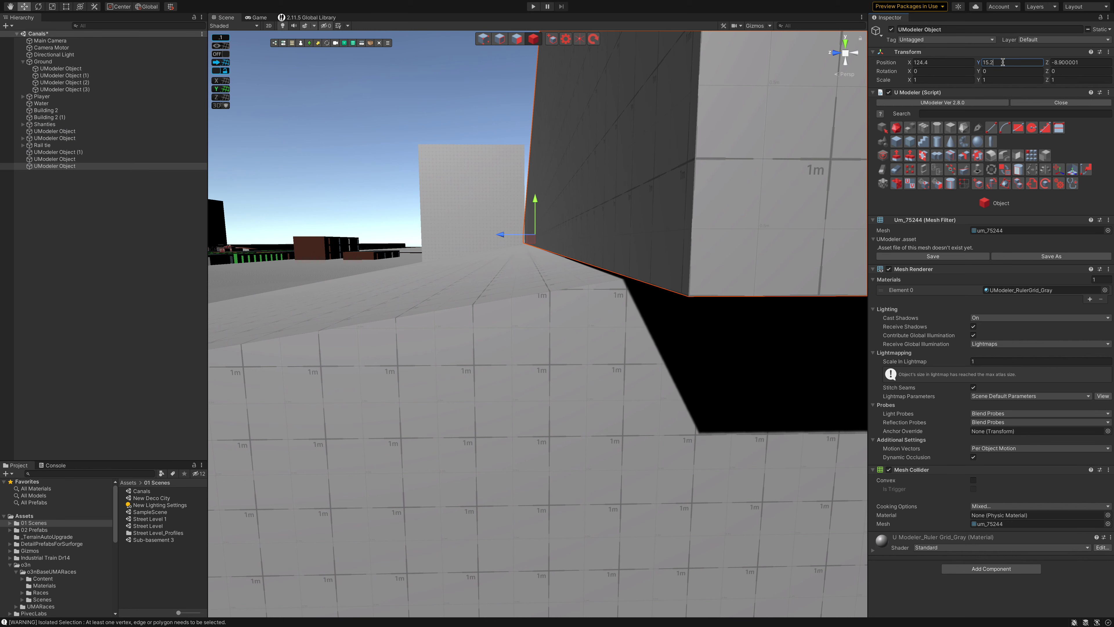
pyautogui.press('BackSpace')
pyautogui.write('1')
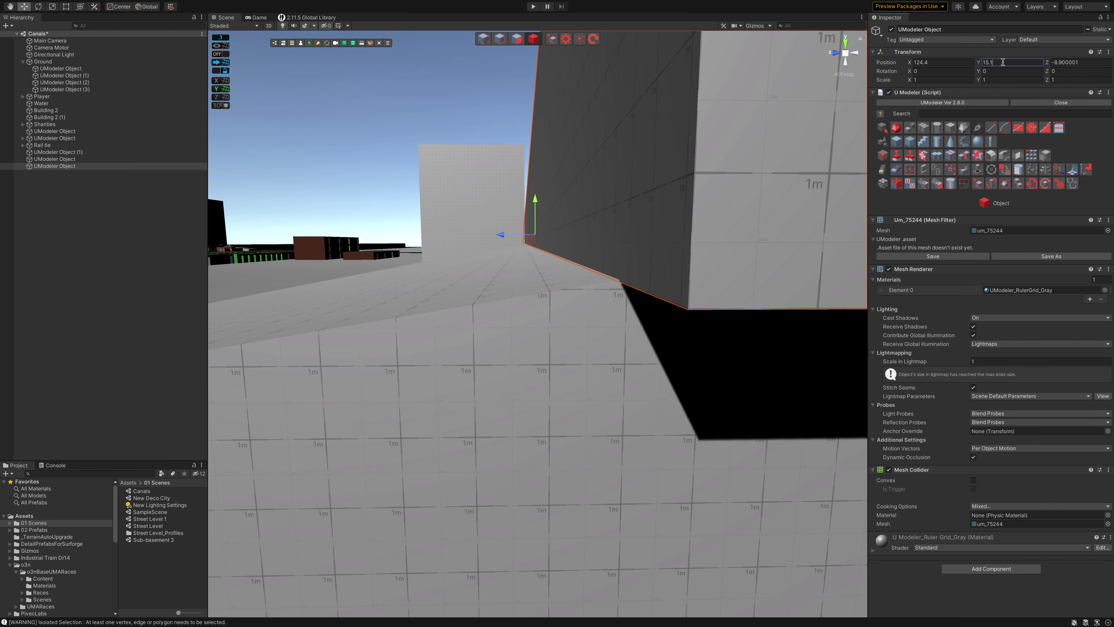
pyautogui.write('5')
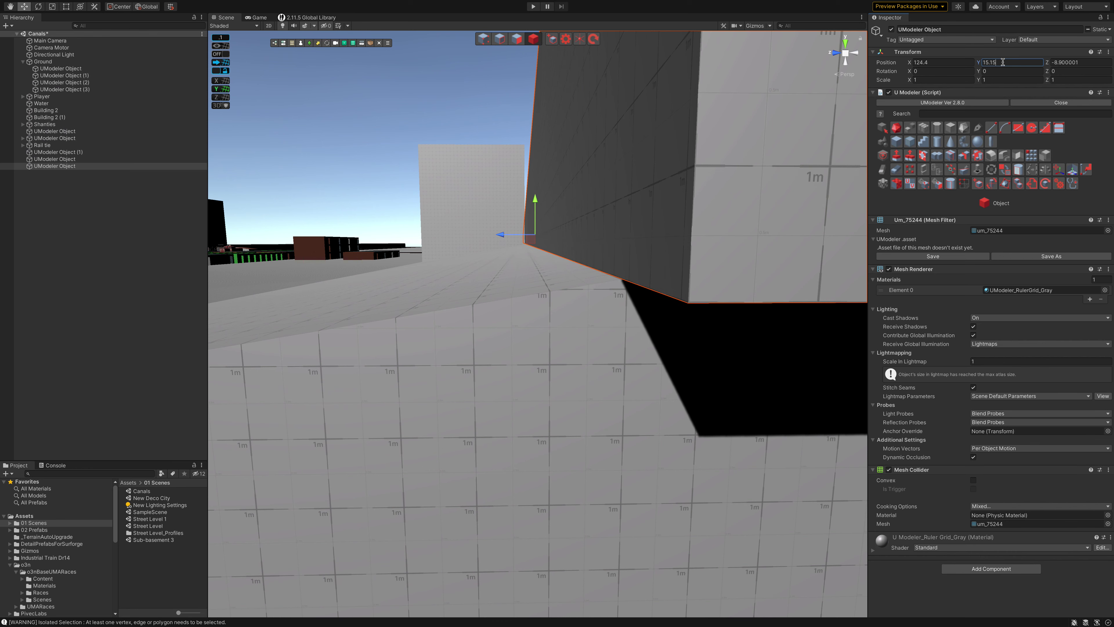
pyautogui.press('BackSpace')
pyautogui.write('3')
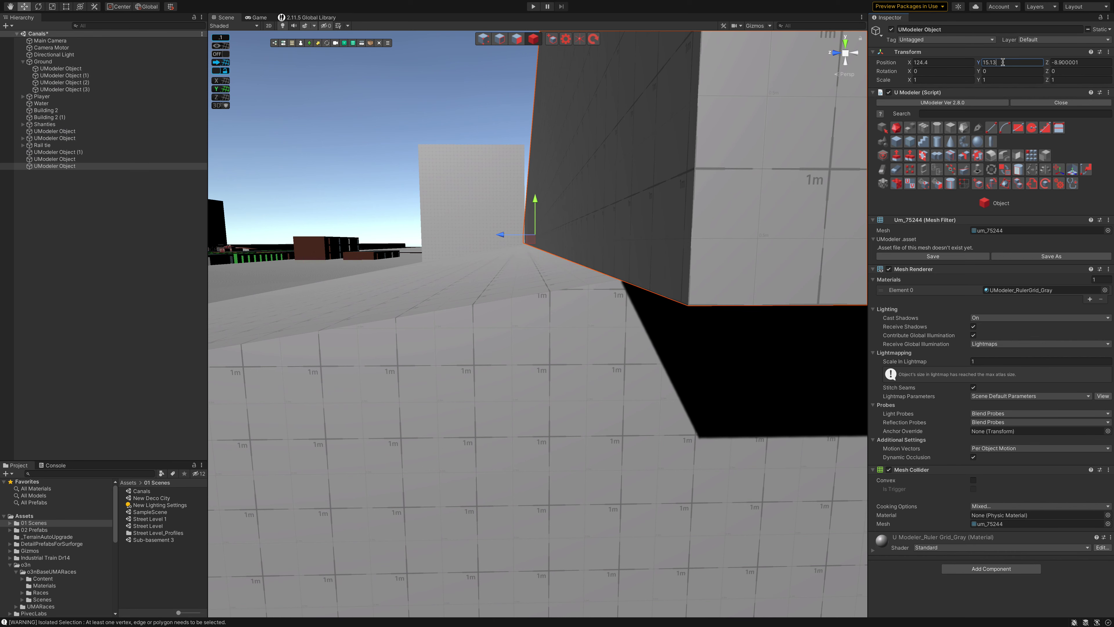
pyautogui.press('BackSpace')
pyautogui.write('2')
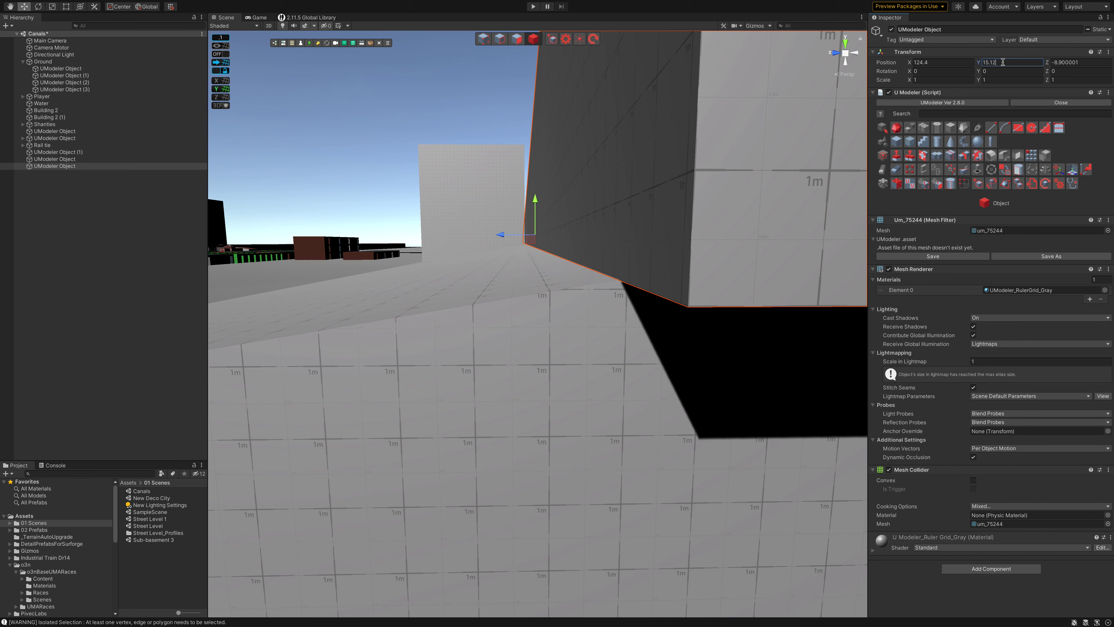
pyautogui.press('BackSpace')
pyautogui.write('3')
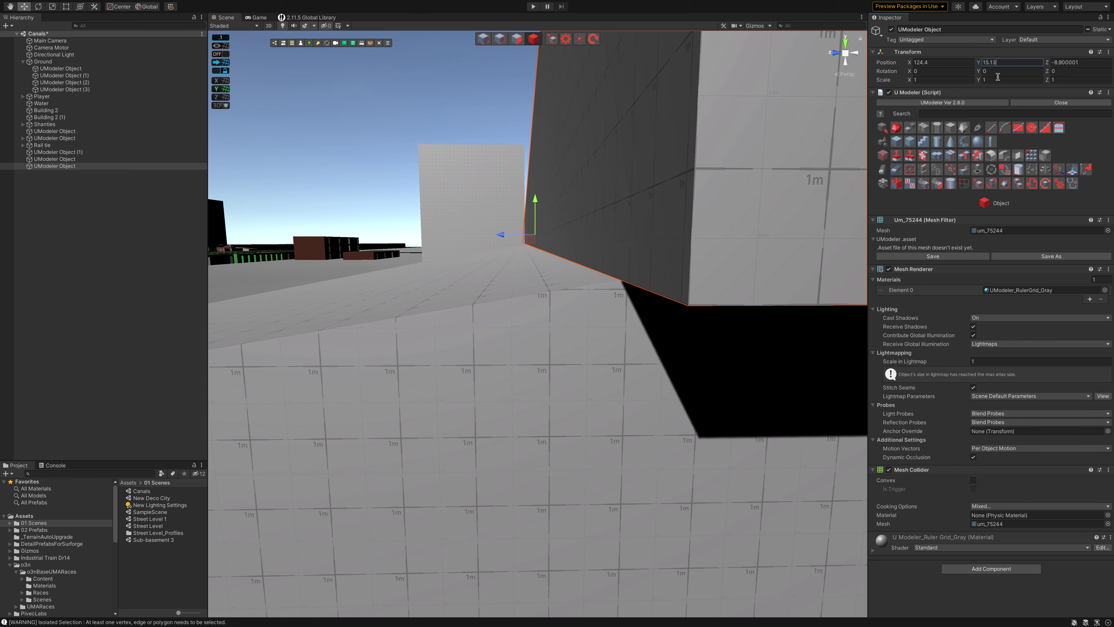
pyautogui.scroll(-5, 637, 333)
pyautogui.scroll(-5, 637, 334)
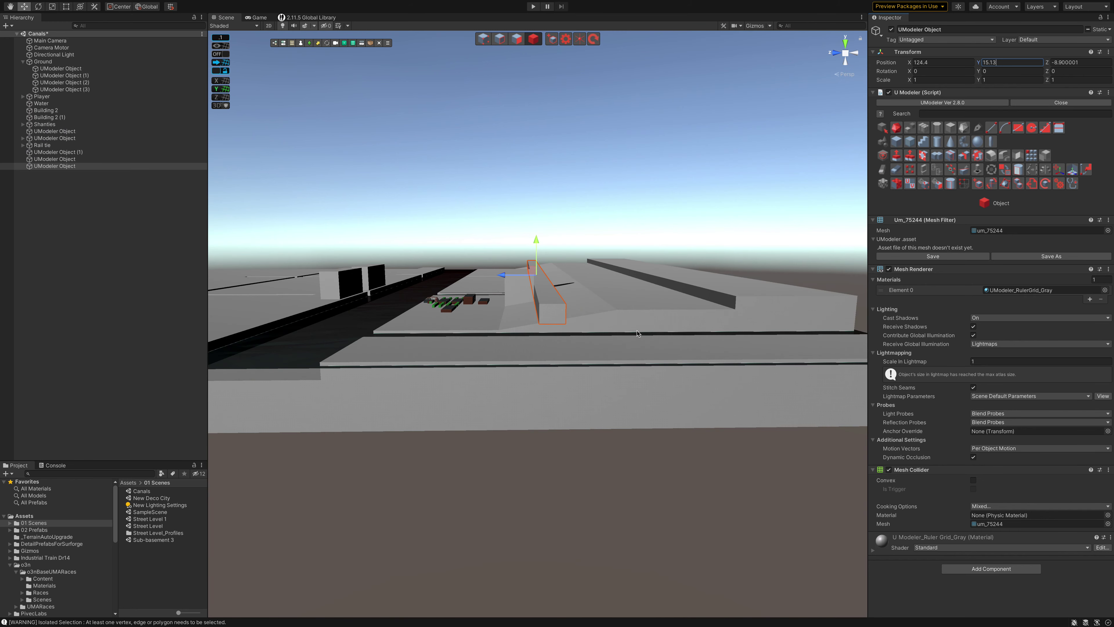
# Step: Merge the beam into the large ground slab and reselect the merged ground object
pyautogui.keyDown('shift'); pyautogui.click(612, 321); pyautogui.keyUp('shift')
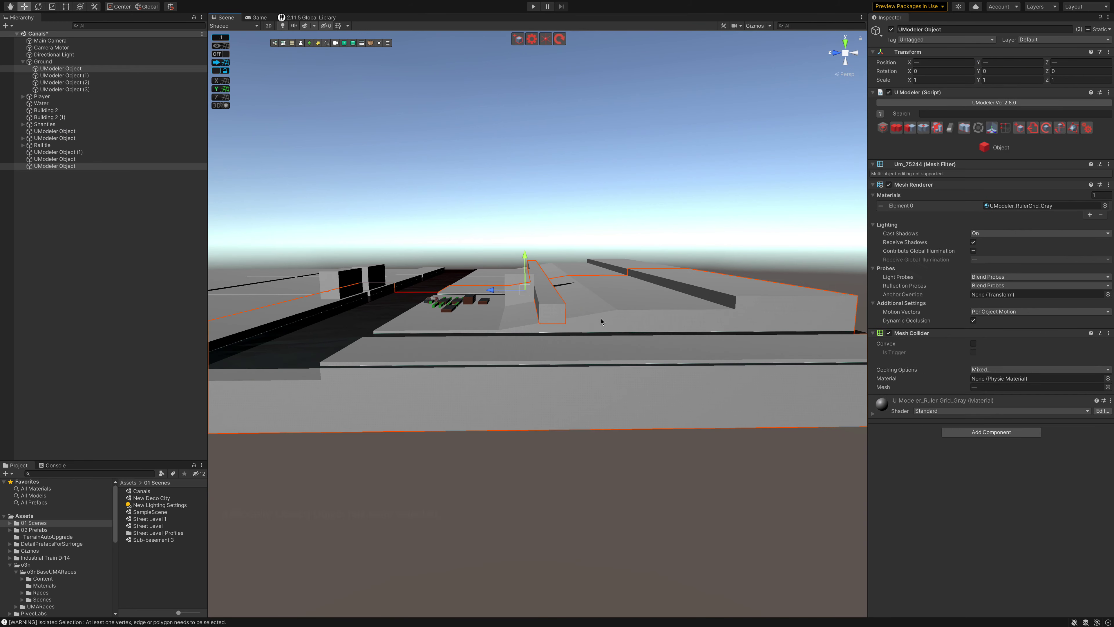
pyautogui.click(909, 128)
pyautogui.click(587, 316)
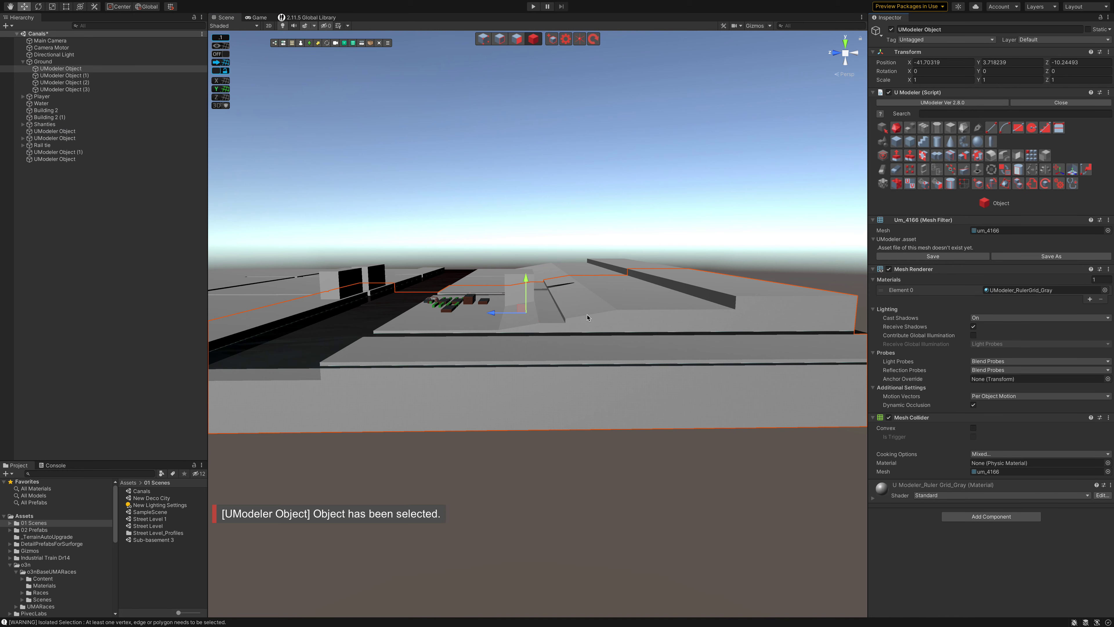
pyautogui.scroll(5, 566, 322)
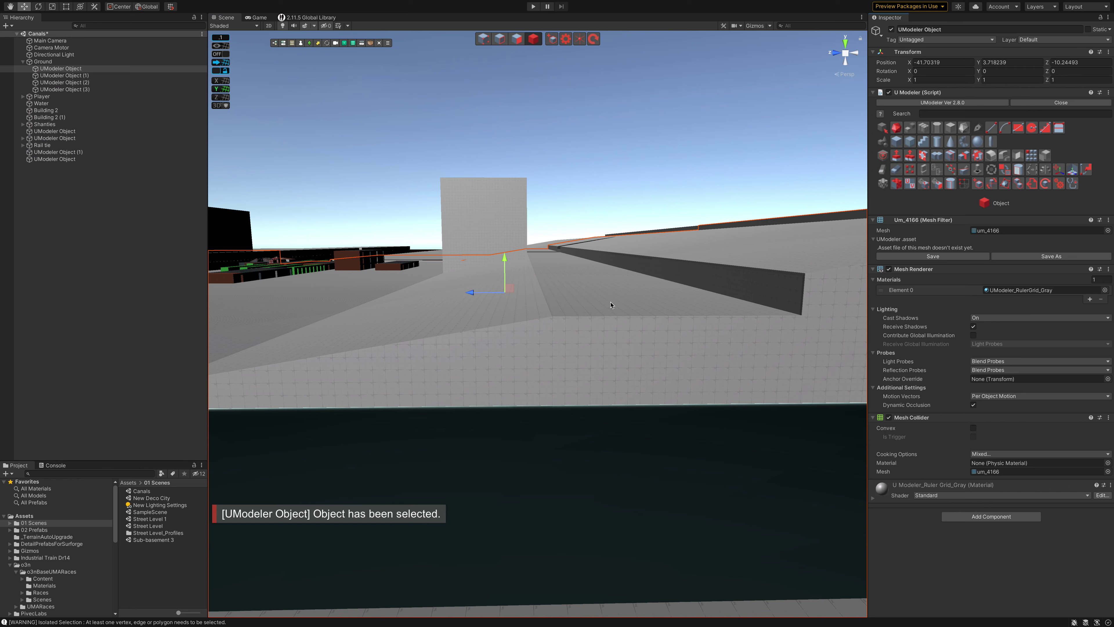
pyautogui.scroll(5, 609, 302)
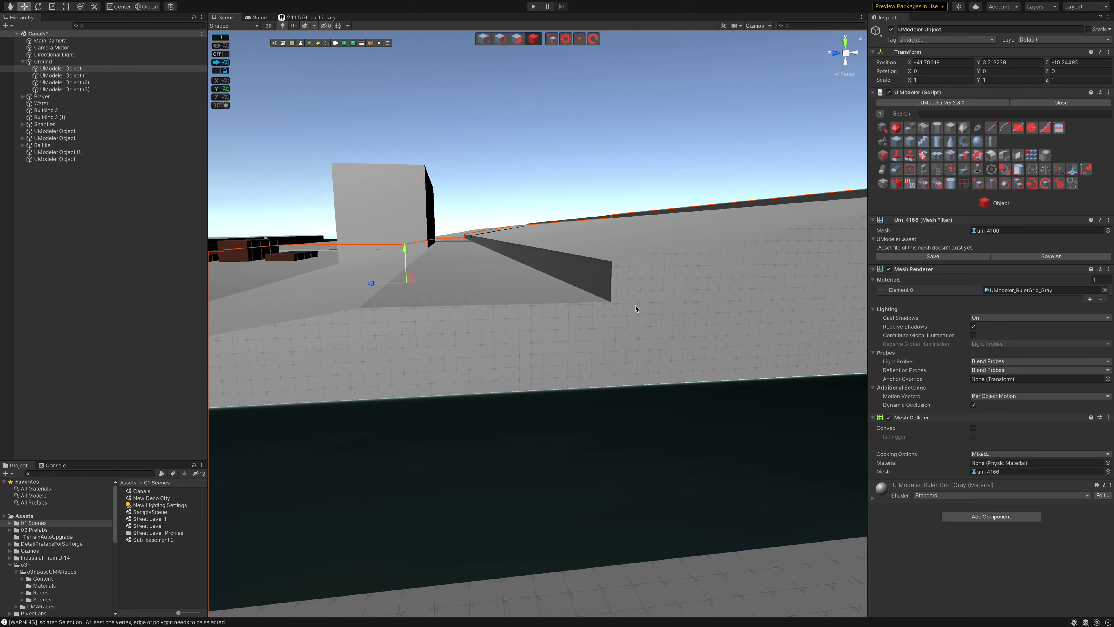
pyautogui.scroll(-3, 635, 308)
pyautogui.press('Right')
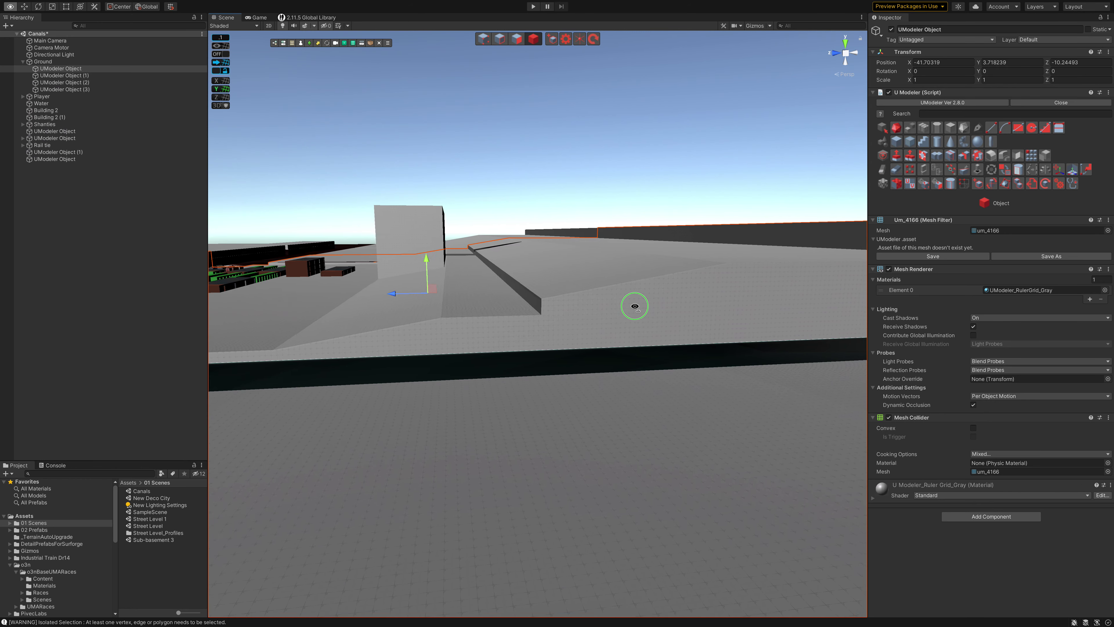
# Step: Duplicate the box, undo a trial slide of the copy, and select UModeler Object (2)
pyautogui.hotkey('ctrl', 'v')
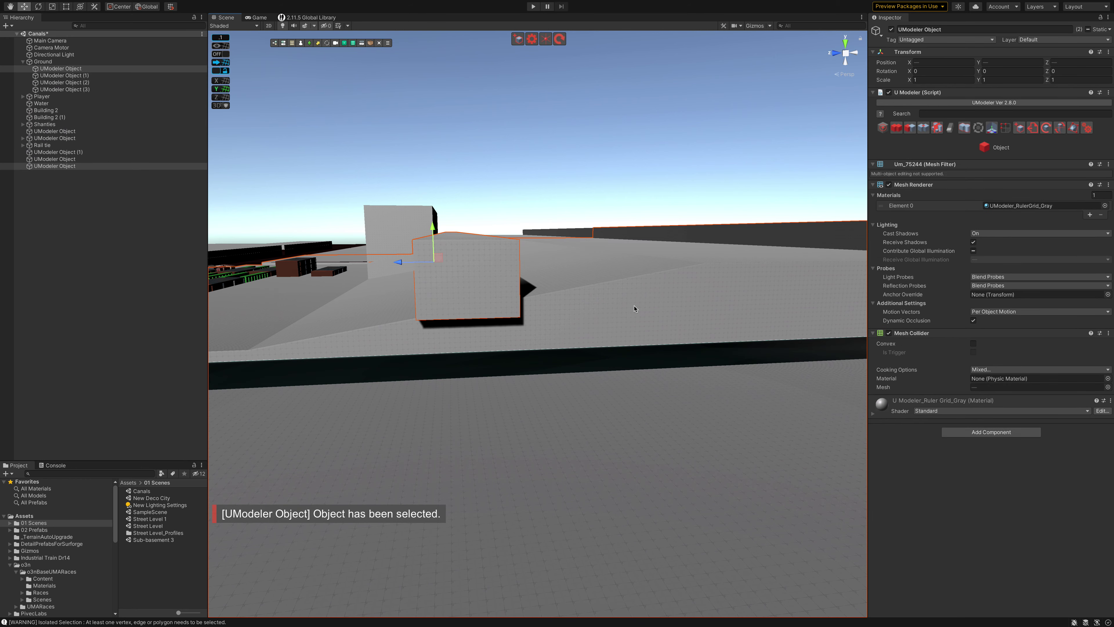
pyautogui.hotkey('ctrl', 'd')
pyautogui.moveTo(398, 262); pyautogui.dragTo(467, 262)
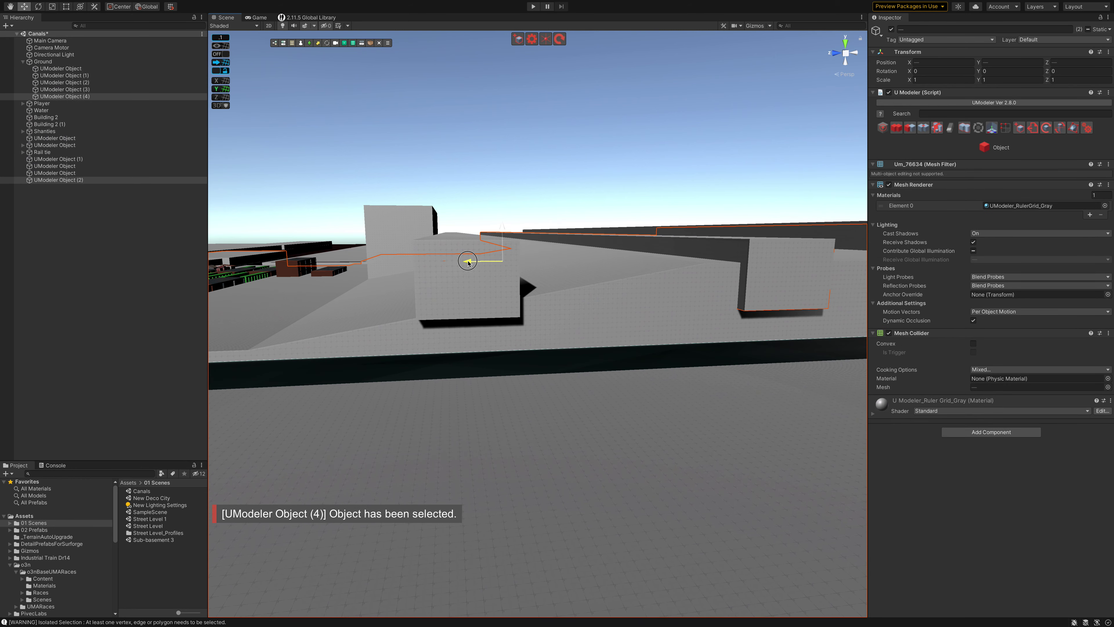
pyautogui.hotkey('ctrl', 'z')
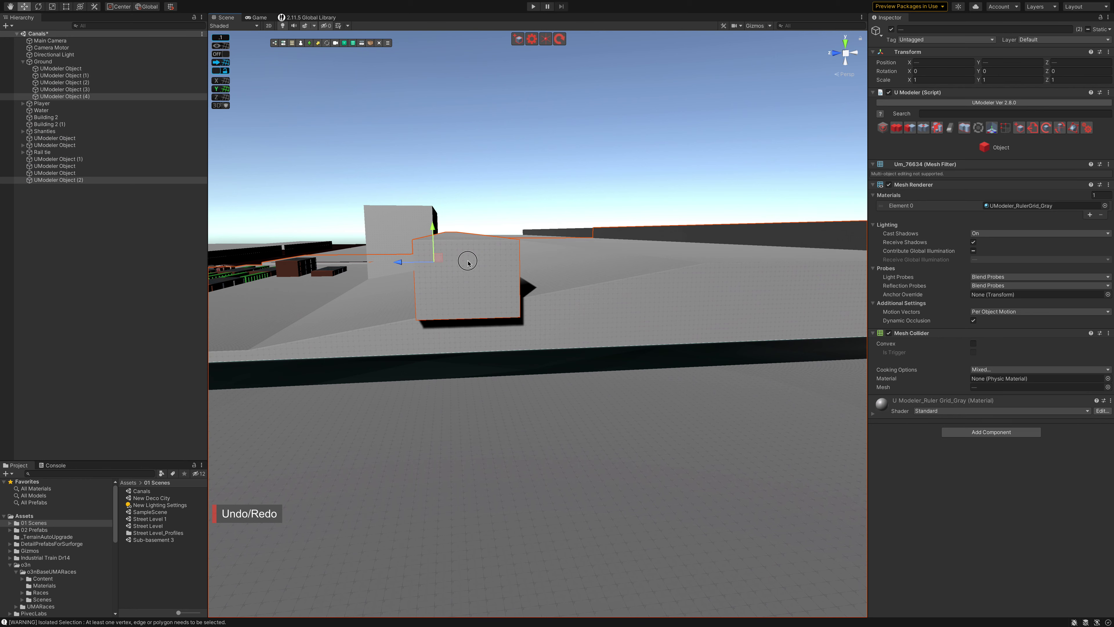
pyautogui.click(468, 264)
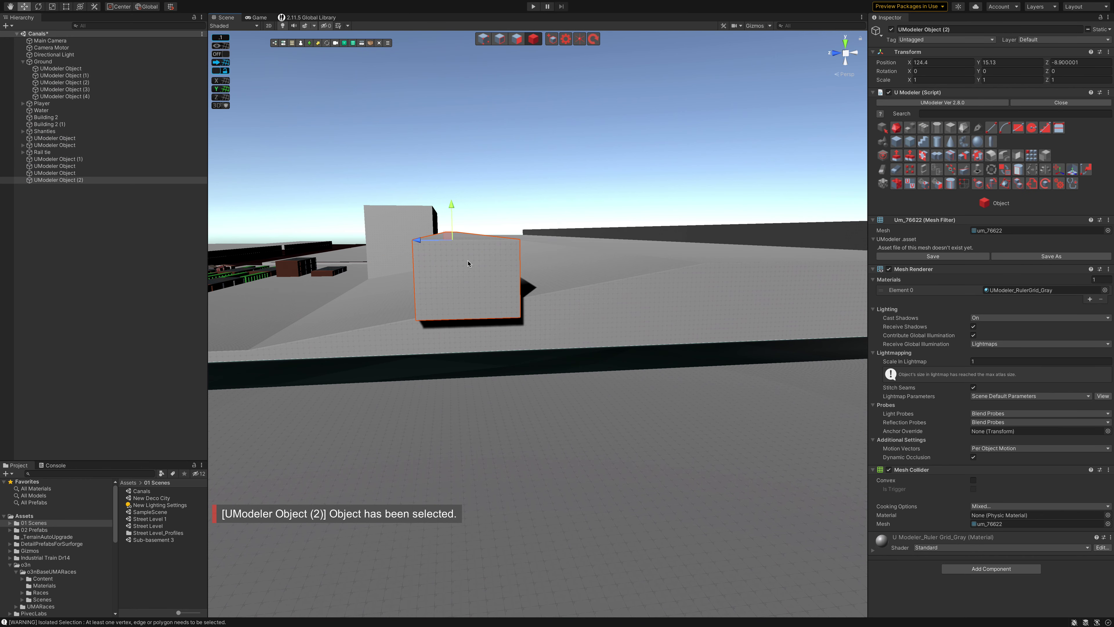
# Step: Duplicate the box again, stretch the copy far along the bank, and undo a trial merge
pyautogui.hotkey('ctrl', 'd')
pyautogui.moveTo(419, 240); pyautogui.dragTo(478, 247)
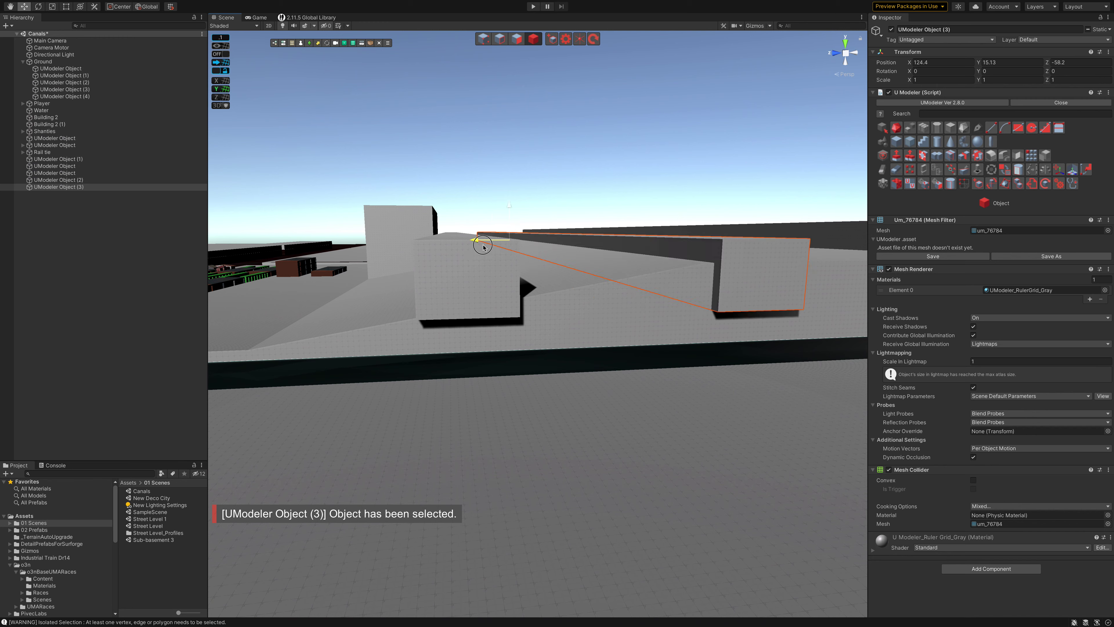
pyautogui.click(468, 281)
pyautogui.keyDown('shift'); pyautogui.click(558, 318); pyautogui.keyUp('shift')
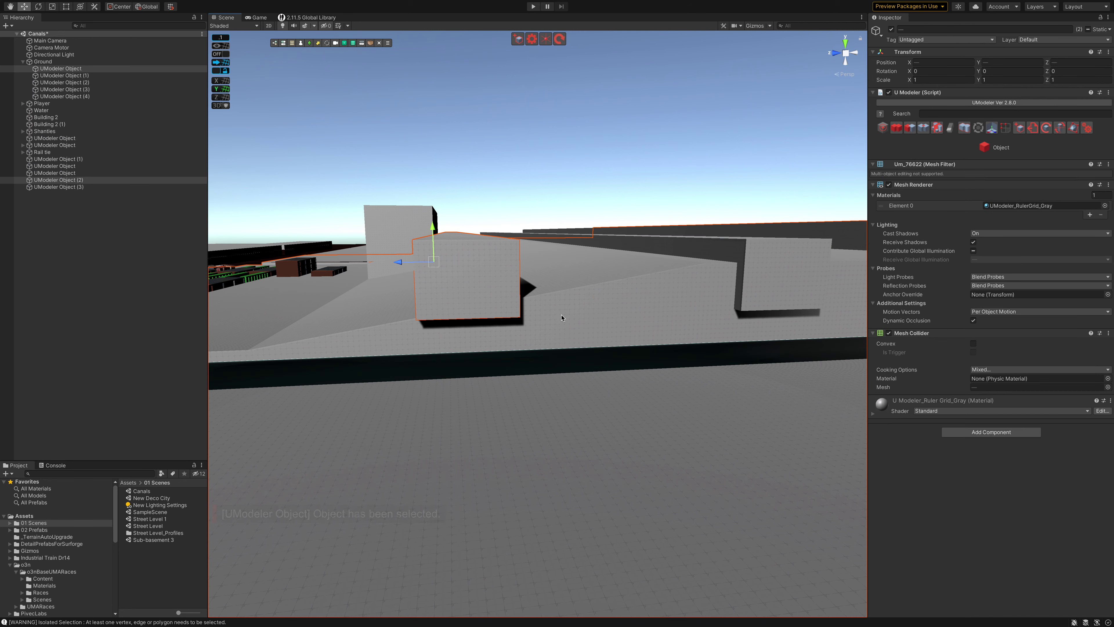
pyautogui.click(910, 128)
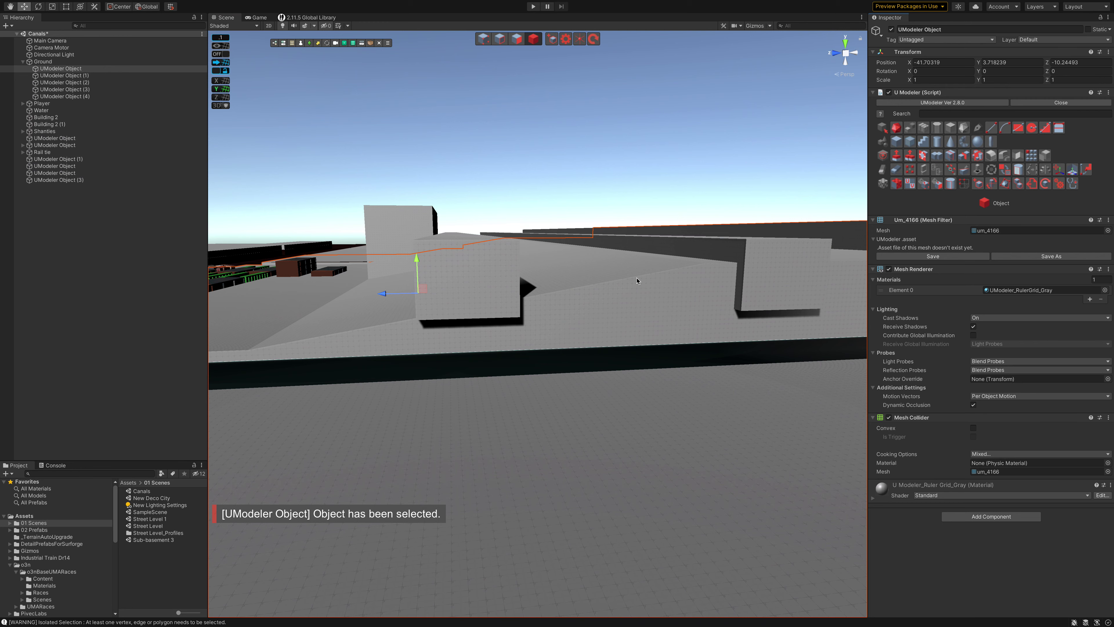
pyautogui.hotkey('ctrl', 'z')
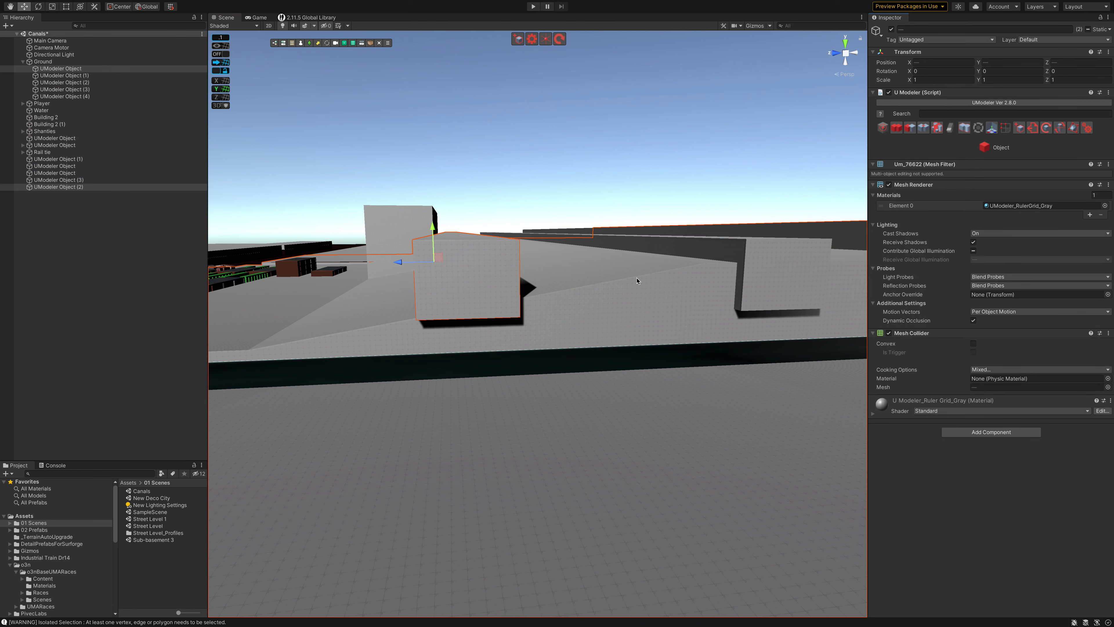
pyautogui.hotkey('ctrl', 'z')
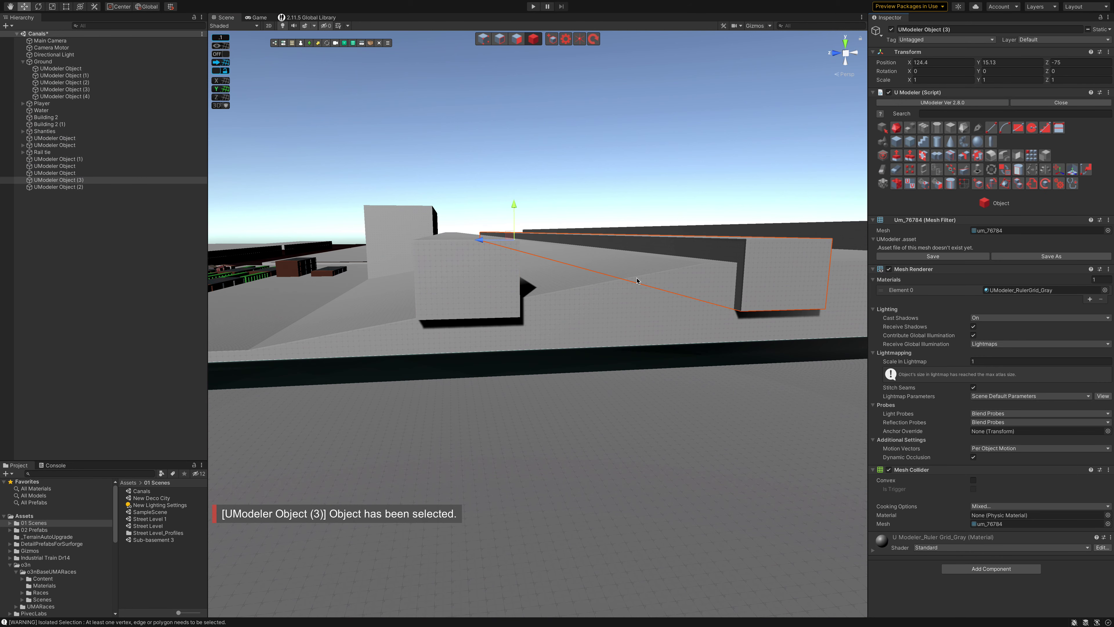
pyautogui.hotkey('ctrl', 'z')
# Step: Undo a trial raise of the tall box and delete the extra centre cube
pyautogui.click(95, 187)
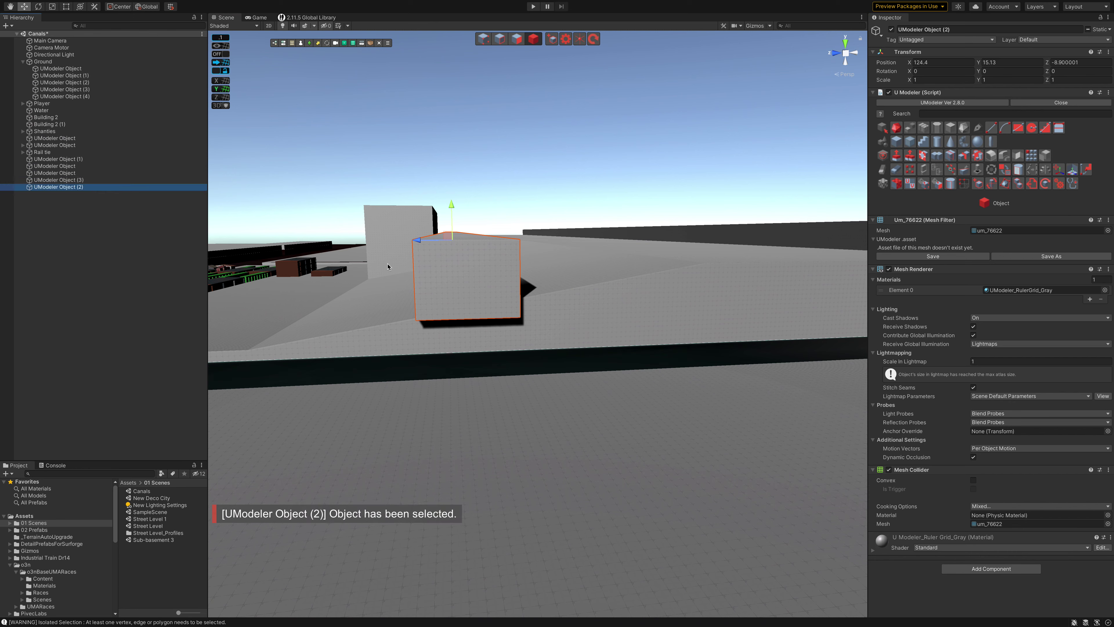
pyautogui.click(439, 264)
pyautogui.moveTo(456, 214); pyautogui.dragTo(453, 198)
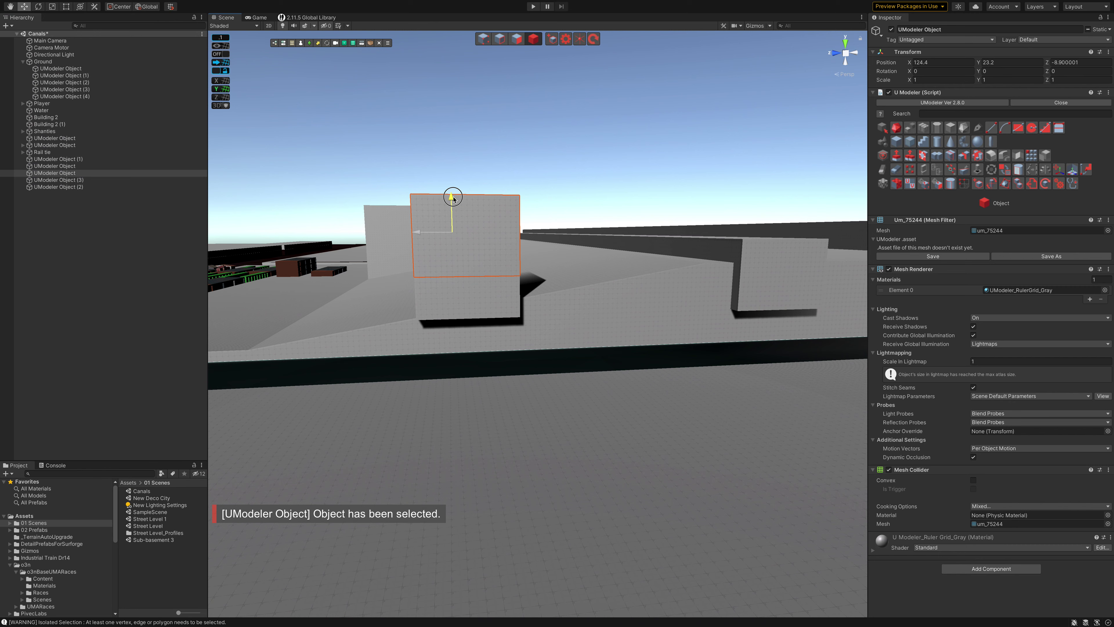
pyautogui.hotkey('ctrl', 'z')
pyautogui.hotkey('ctrl', 'z')
pyautogui.hotkey('ctrl', 'z')
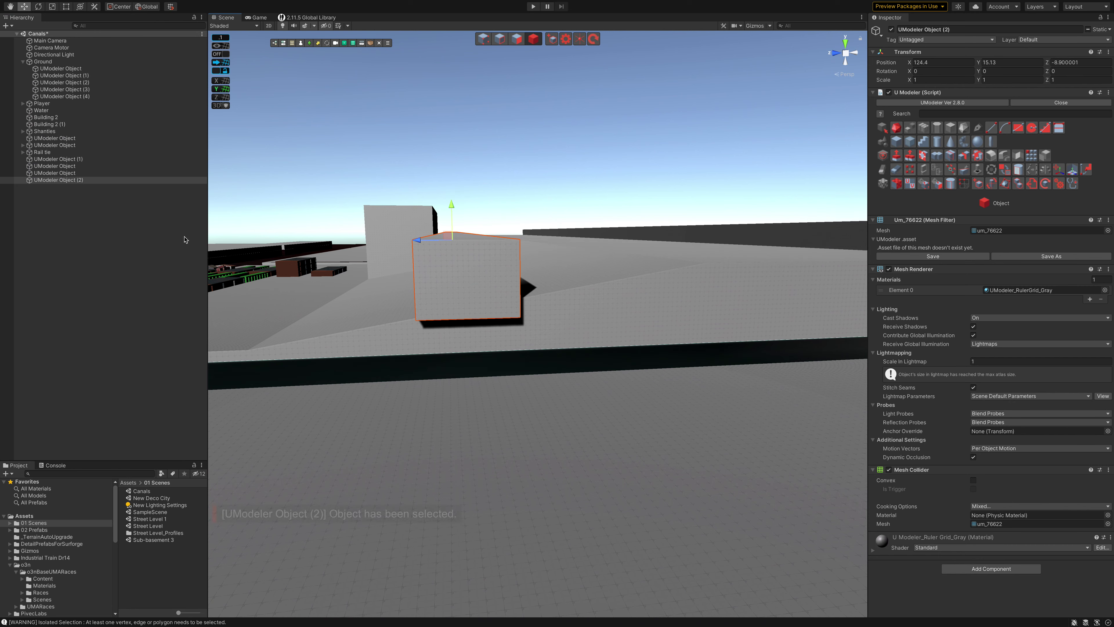
pyautogui.hotkey('ctrl', 'y')
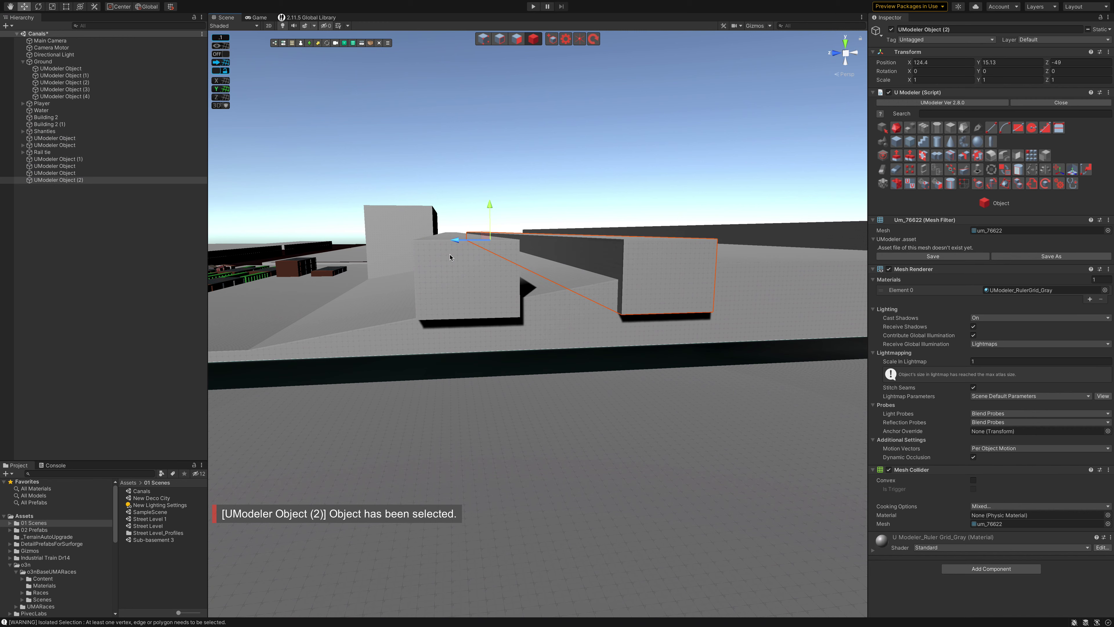
pyautogui.hotkey('ctrl', 'y')
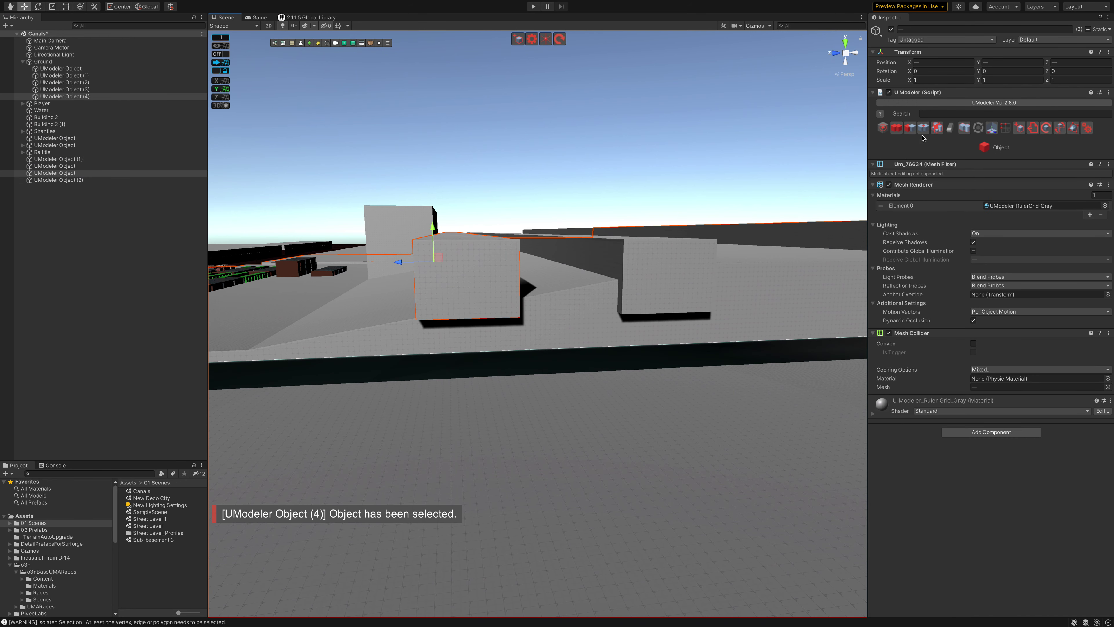
pyautogui.hotkey('ctrl', 'z')
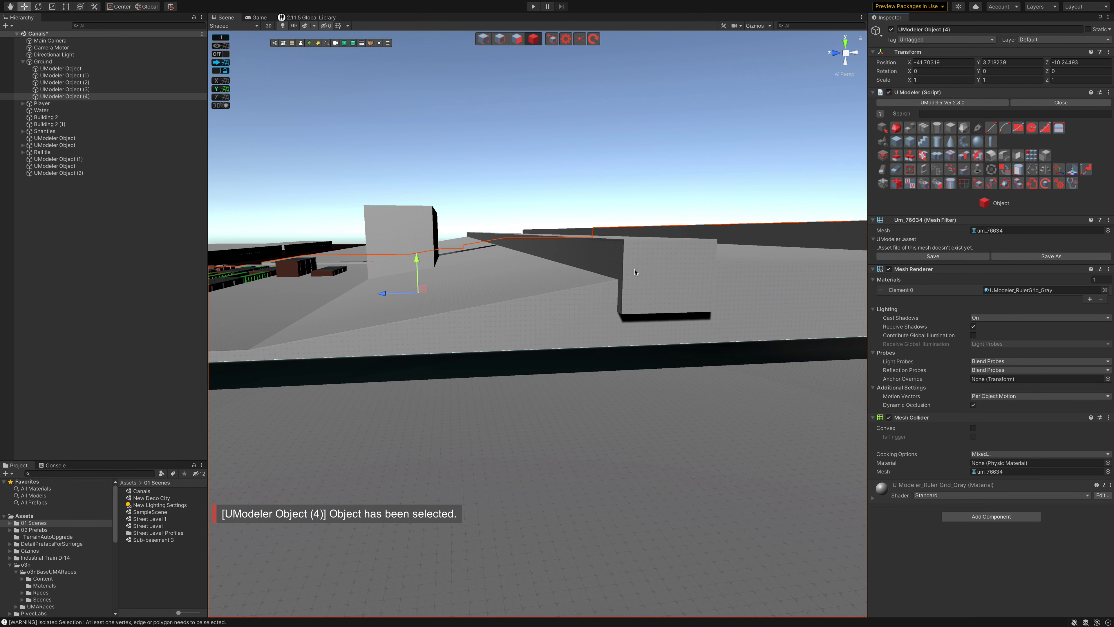
# Step: Fly over the canal, restore the long platform slab, and undo a first merge attempt
pyautogui.moveTo(536, 289); pyautogui.dragTo(494, 292, button='right')
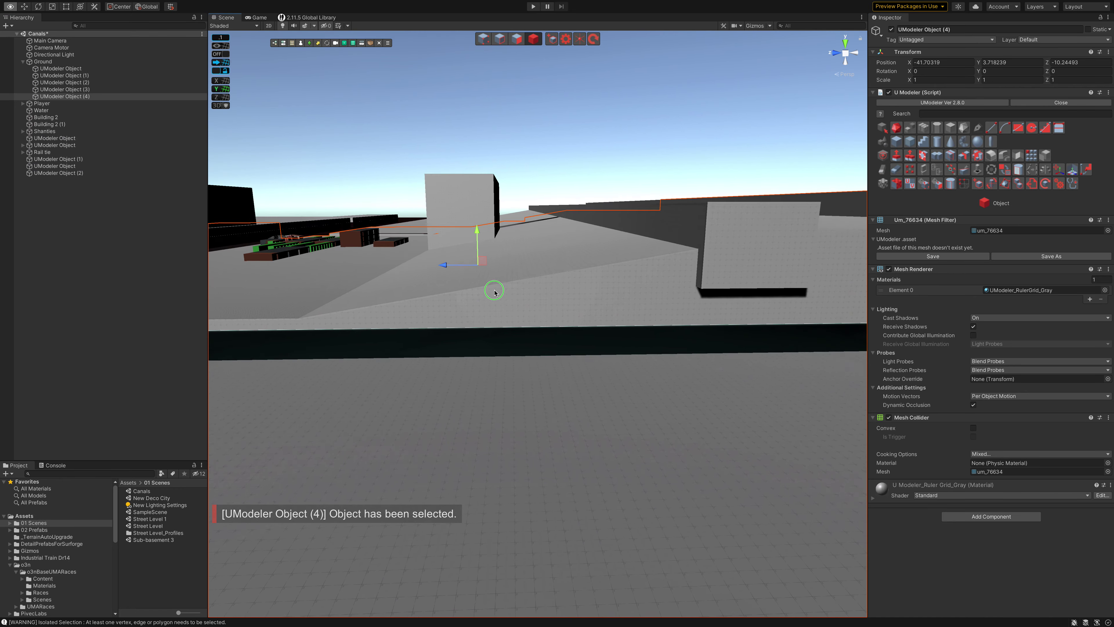
pyautogui.moveTo(493, 292); pyautogui.dragTo(490, 296, button='right')
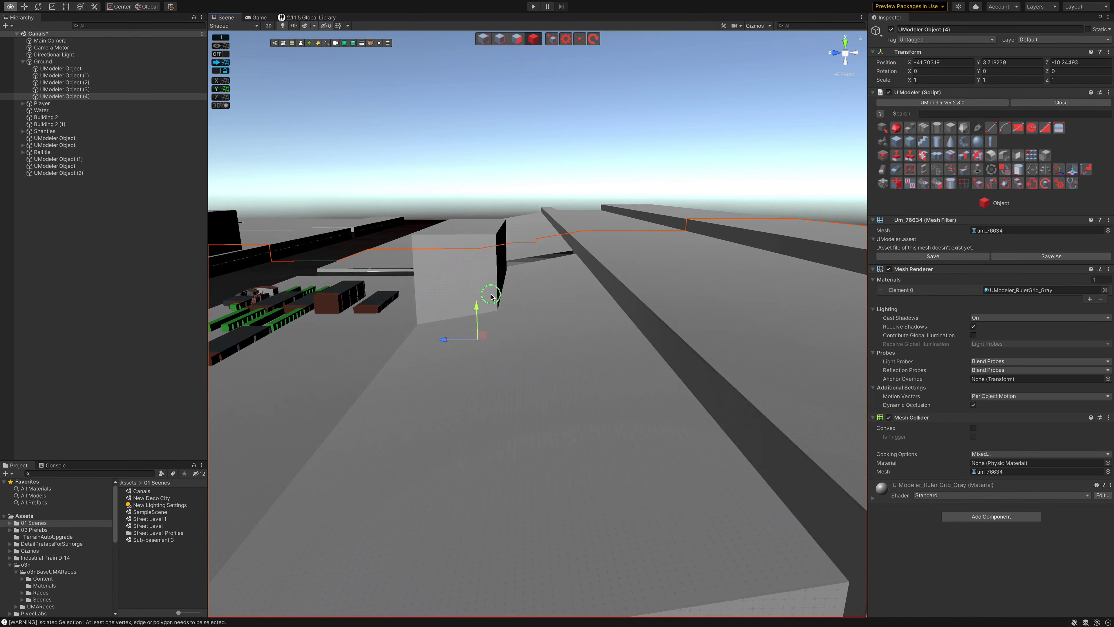
pyautogui.moveTo(491, 295)
pyautogui.mouseDown(button='right')
pyautogui.moveTo(480, 298)
pyautogui.moveTo(505, 353)
pyautogui.mouseUp(button='right')
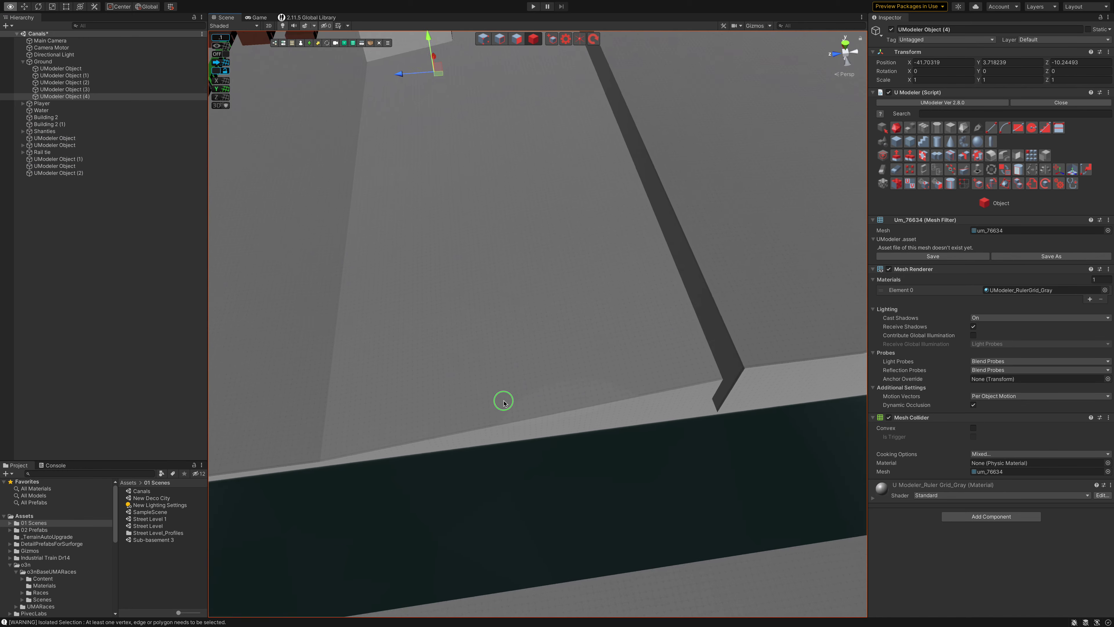
pyautogui.hotkey('ctrl', 'z')
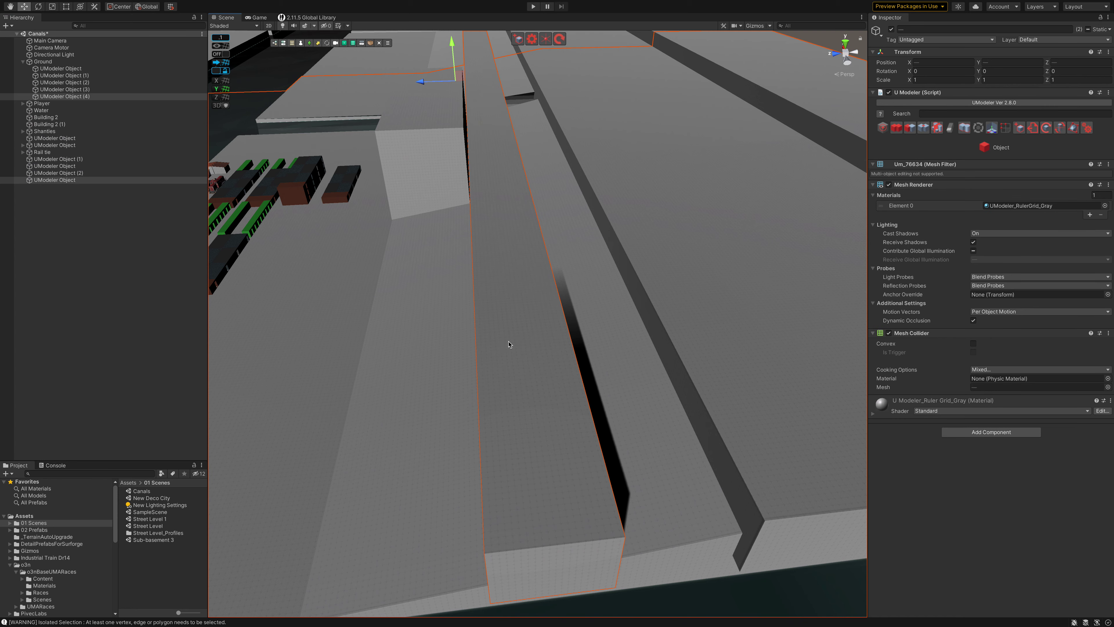
pyautogui.click(527, 413)
pyautogui.hotkey('ctrl', 'z')
pyautogui.click(515, 409)
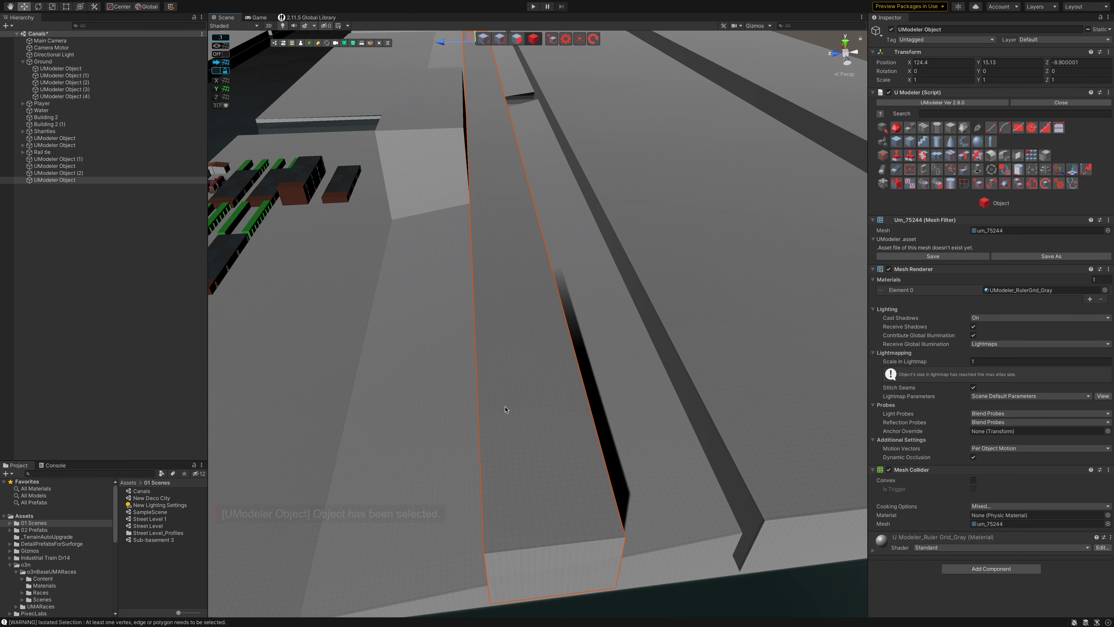
pyautogui.hotkey('ctrl', 'z')
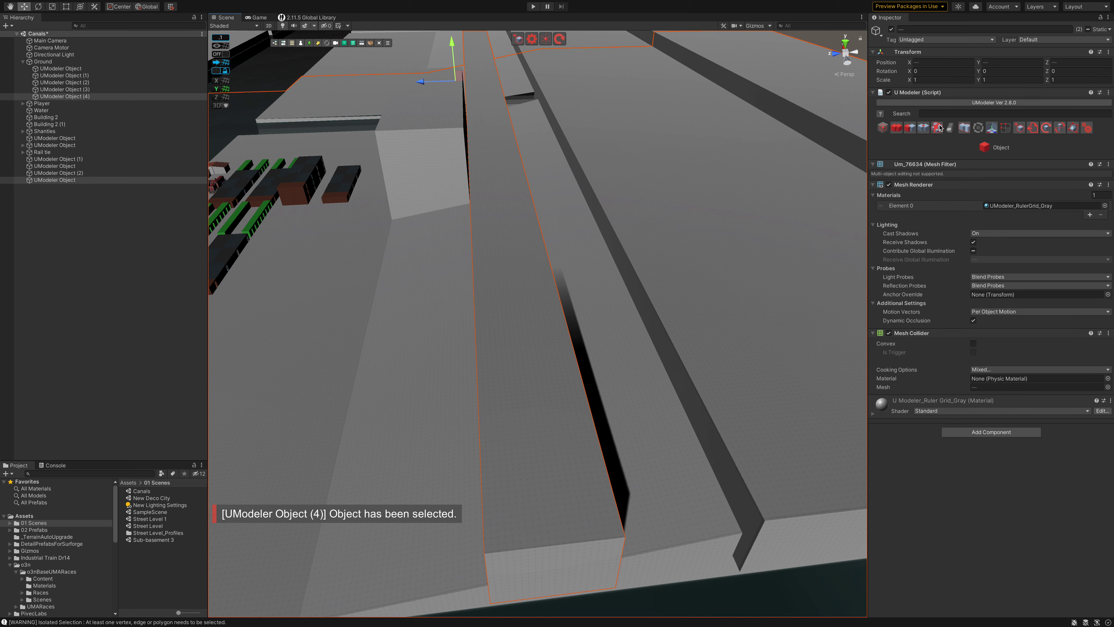
pyautogui.click(910, 130)
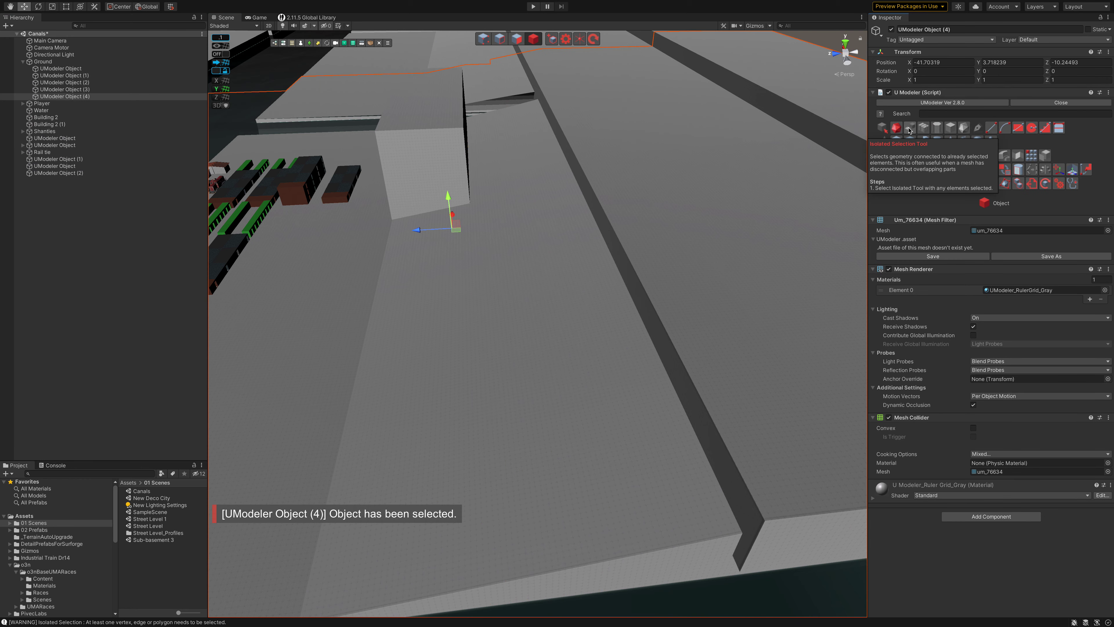
pyautogui.hotkey('ctrl', 'z')
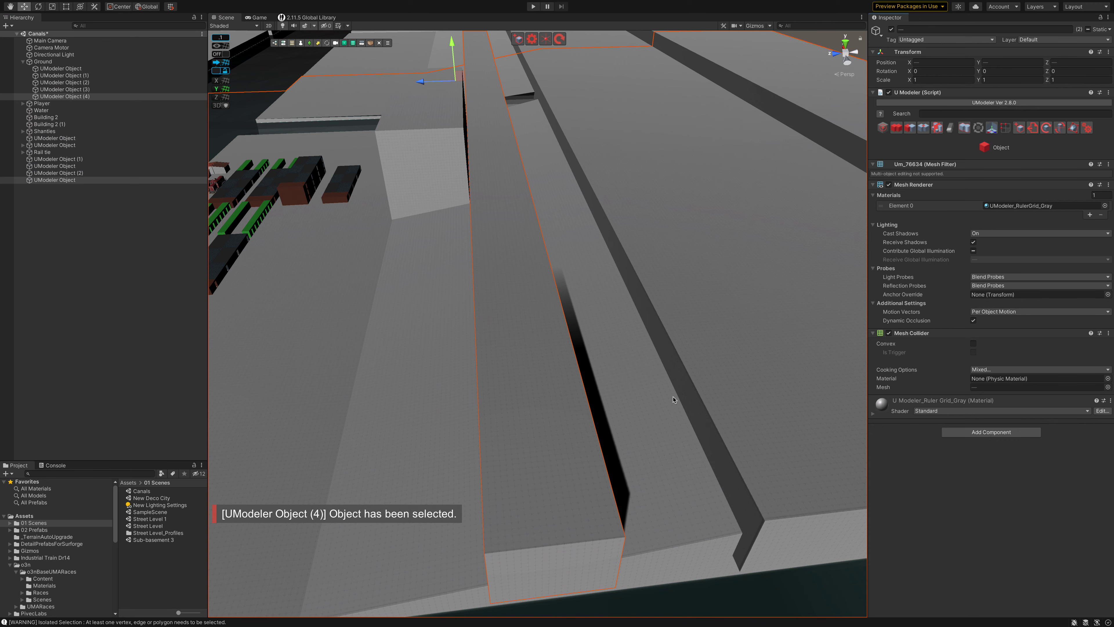
# Step: Select the platform slab with UModeler Object (4) and merge them into one mesh
pyautogui.click(651, 404)
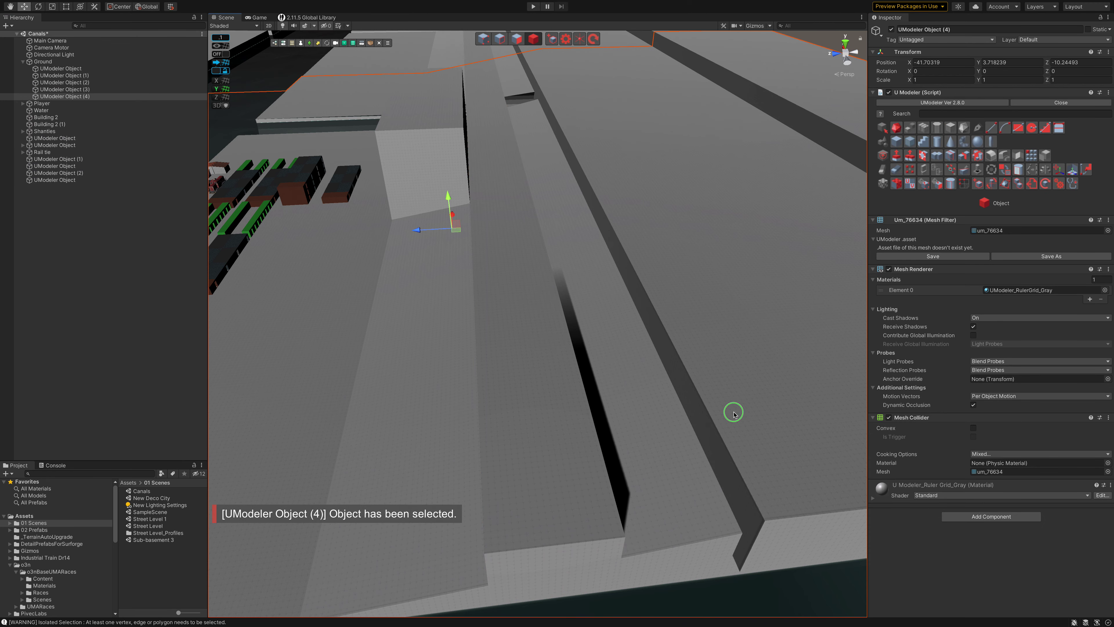
pyautogui.keyDown('alt'); pyautogui.moveTo(735, 415); pyautogui.dragTo(224, 281); pyautogui.keyUp('alt')
pyautogui.click(163, 292)
pyautogui.click(605, 415)
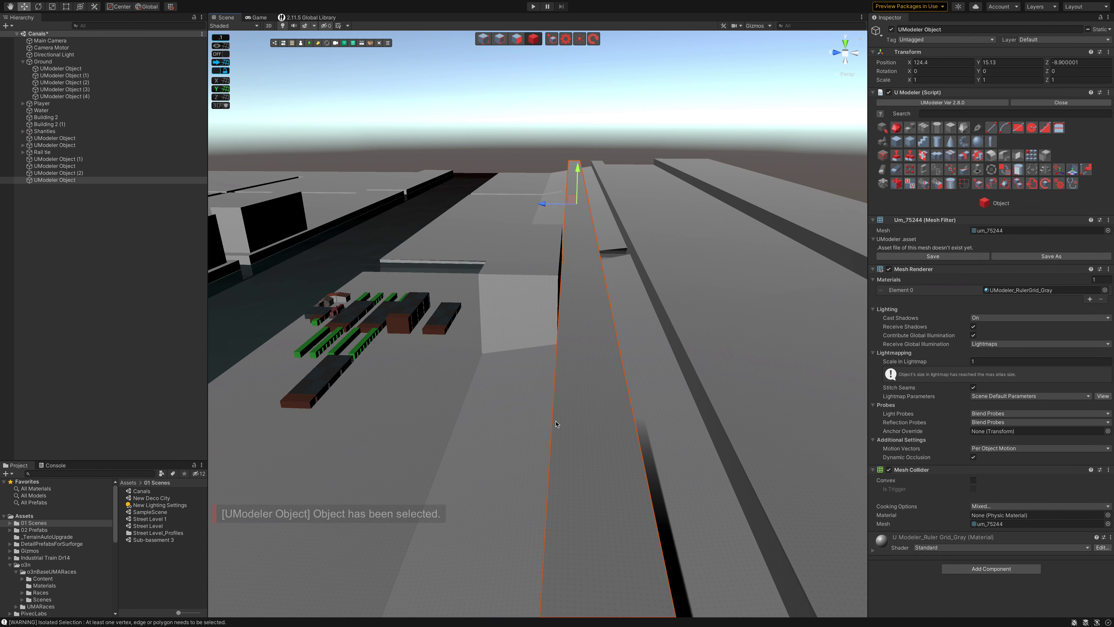
pyautogui.keyDown('shift'); pyautogui.click(515, 435); pyautogui.keyUp('shift')
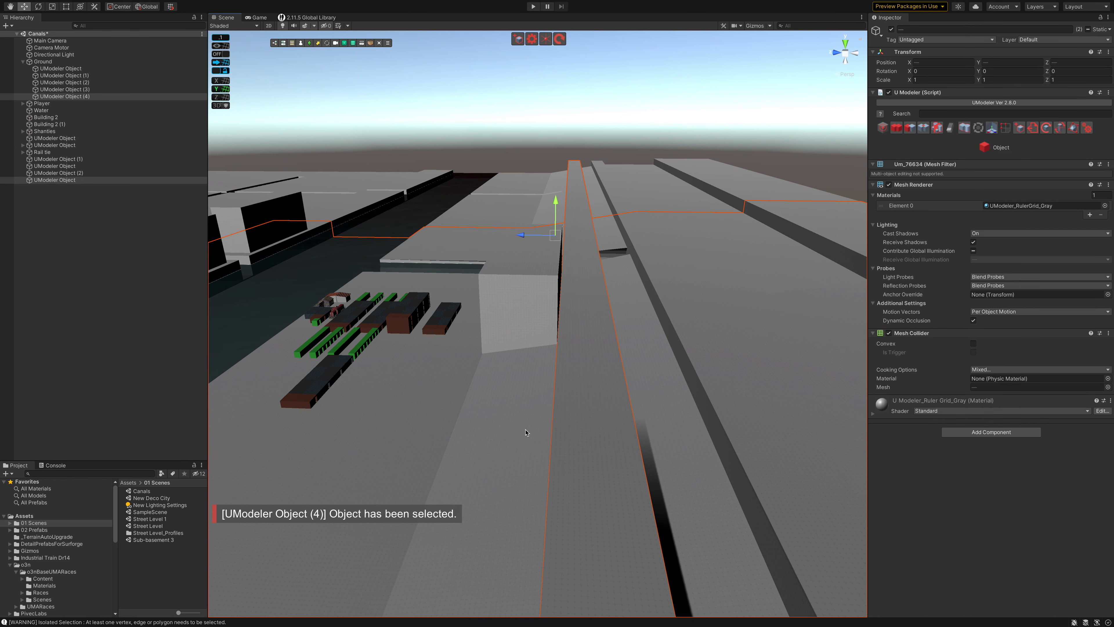
pyautogui.click(913, 133)
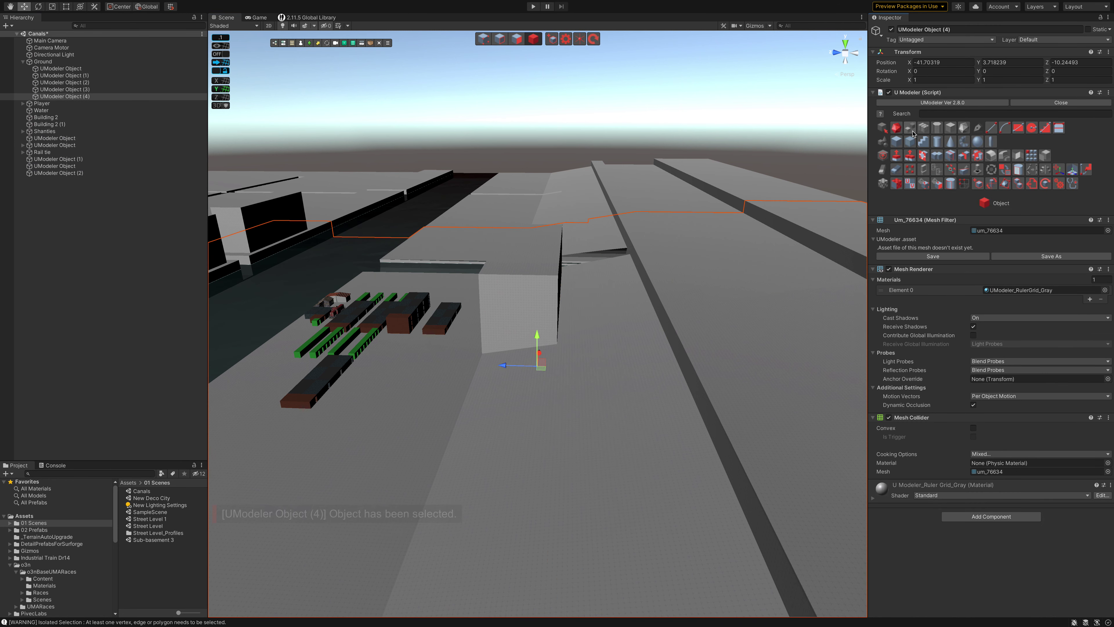
pyautogui.moveTo(638, 288)
pyautogui.mouseDown(button='right')
pyautogui.moveTo(673, 415)
pyautogui.moveTo(671, 310)
pyautogui.moveTo(643, 263)
pyautogui.mouseUp(button='right')
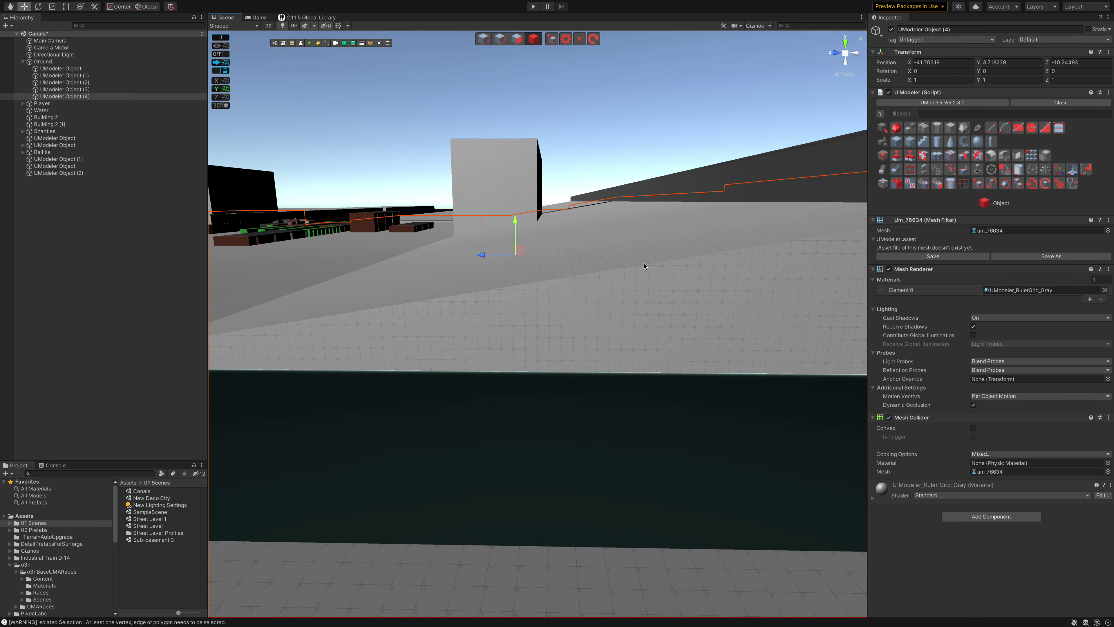
# Step: Restore the wall and undo the failed attempts to merge it into the ground slab
pyautogui.hotkey('ctrl', 'z')
pyautogui.click(105, 249)
pyautogui.click(167, 180)
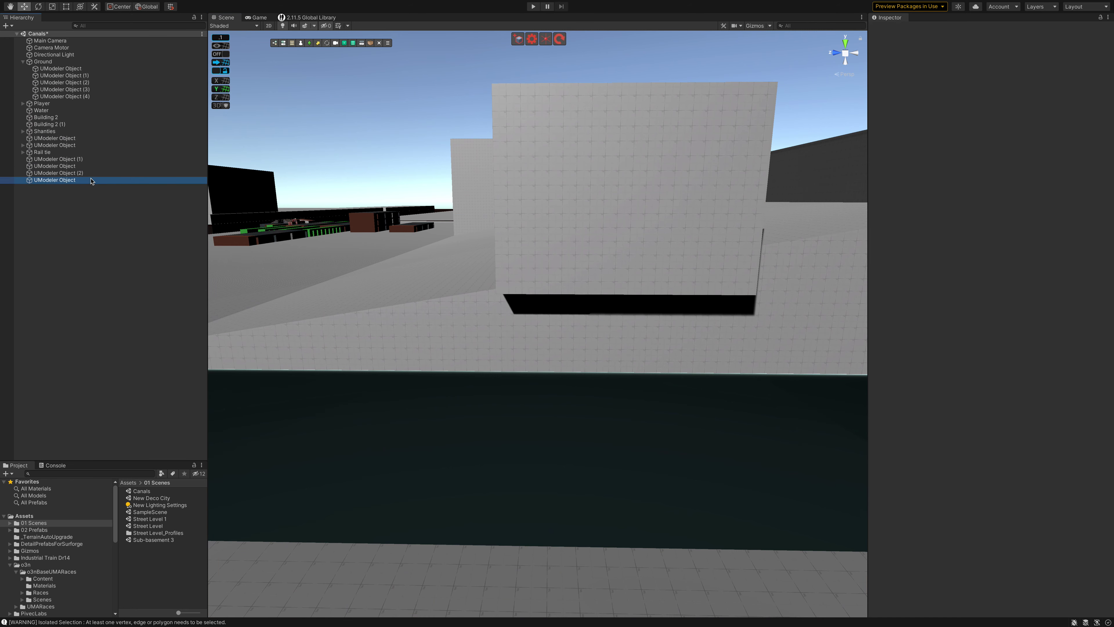
pyautogui.keyDown('shift'); pyautogui.click(446, 320); pyautogui.keyUp('shift')
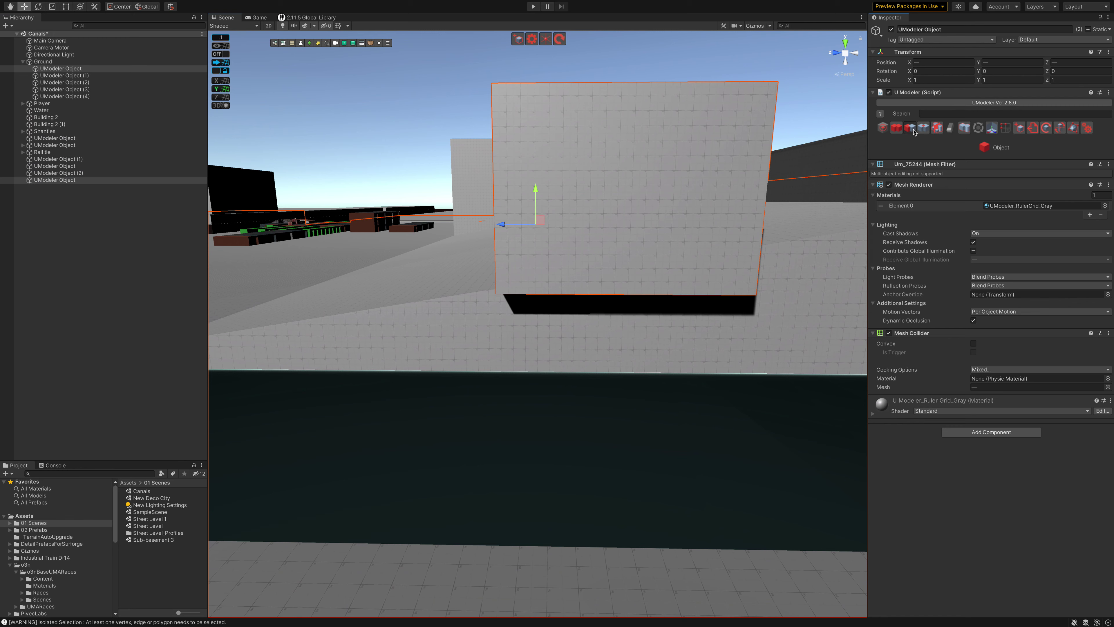
pyautogui.click(914, 131)
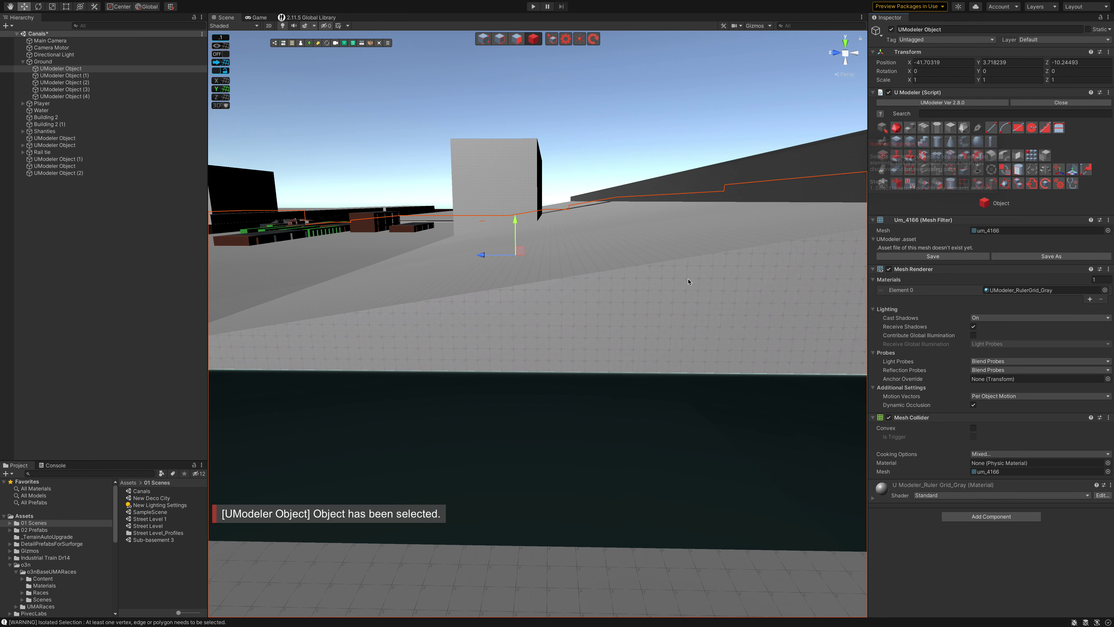
pyautogui.hotkey('ctrl', 'z')
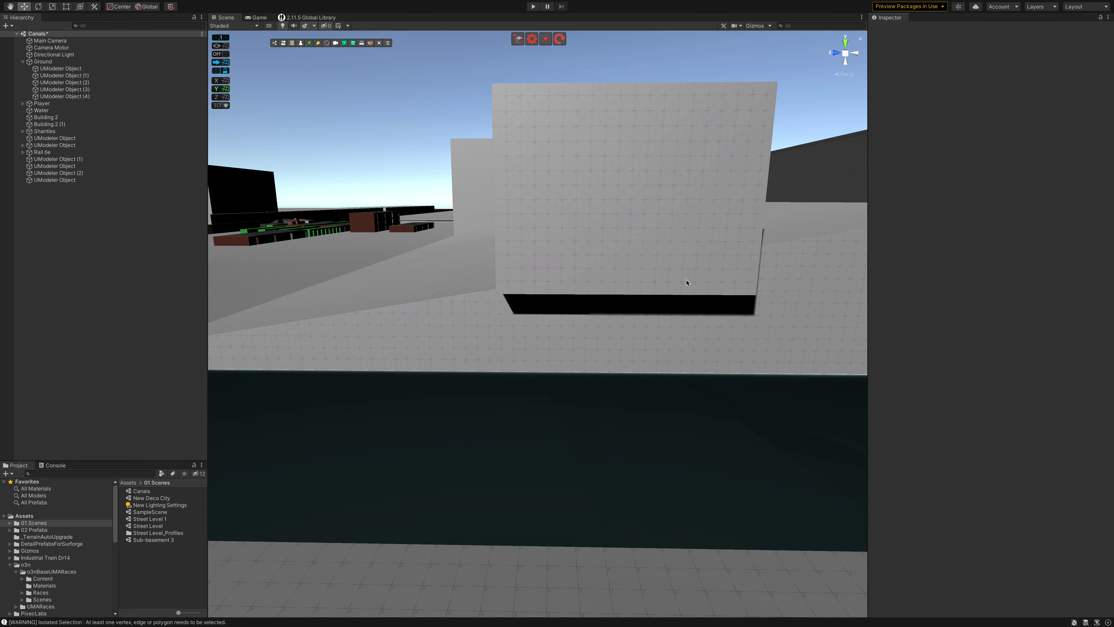
pyautogui.click(686, 283)
pyautogui.hotkey('ctrl', 'z')
pyautogui.hotkey('ctrl', 'z')
pyautogui.hotkey('ctrl', 'z')
pyautogui.hotkey('ctrl', 'z')
pyautogui.hotkey('ctrl', 'z')
pyautogui.hotkey('ctrl', 'z')
pyautogui.hotkey('ctrl', 'z')
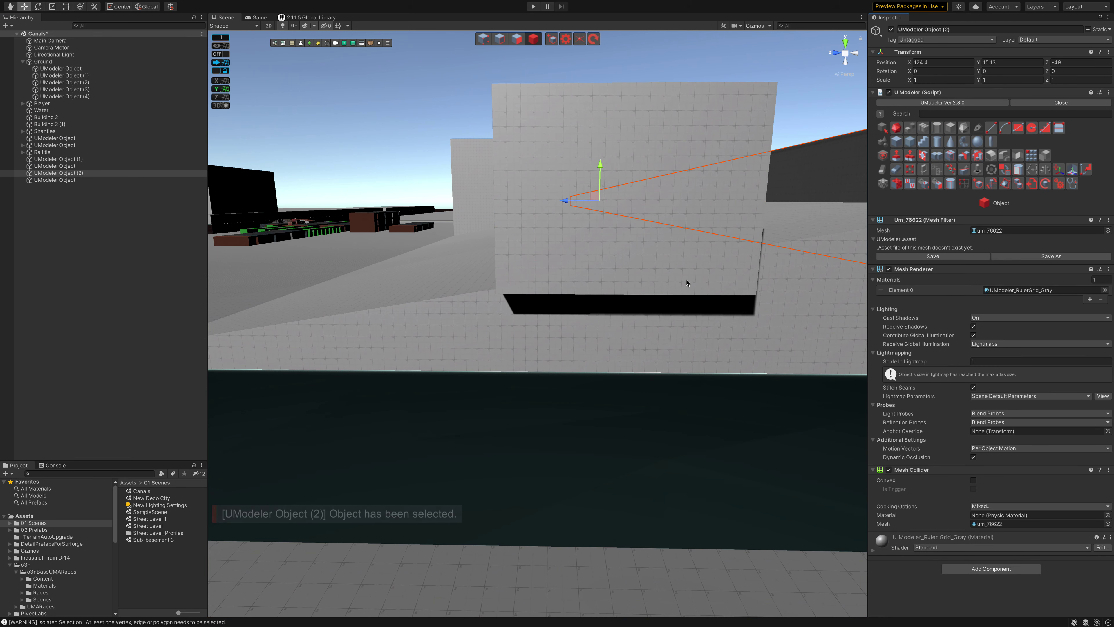
pyautogui.hotkey('ctrl', 'z')
pyautogui.hotkey('ctrl', 'z')
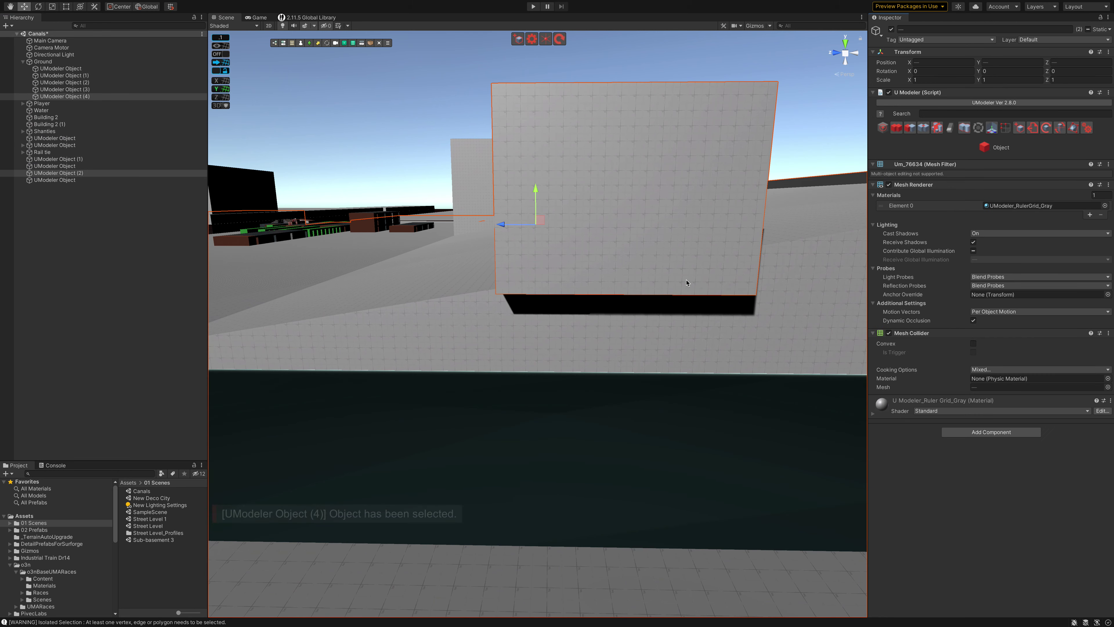
pyautogui.hotkey('ctrl', 'z')
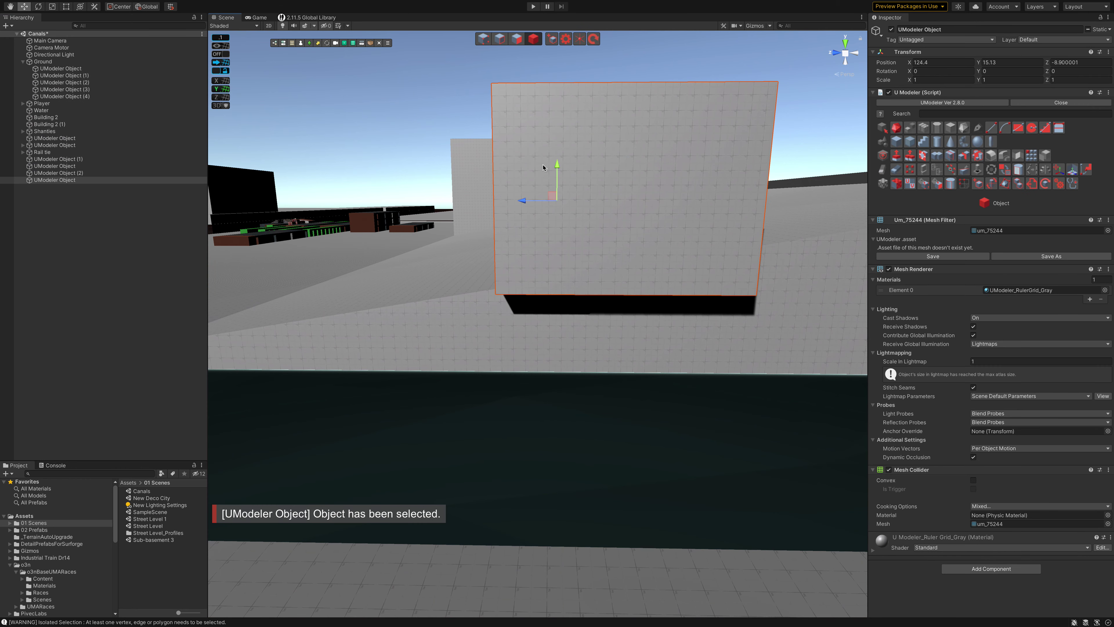
# Step: Raise the wall out of its overlapping copy, undoing a trial merge of the two walls
pyautogui.moveTo(557, 165); pyautogui.dragTo(570, 139)
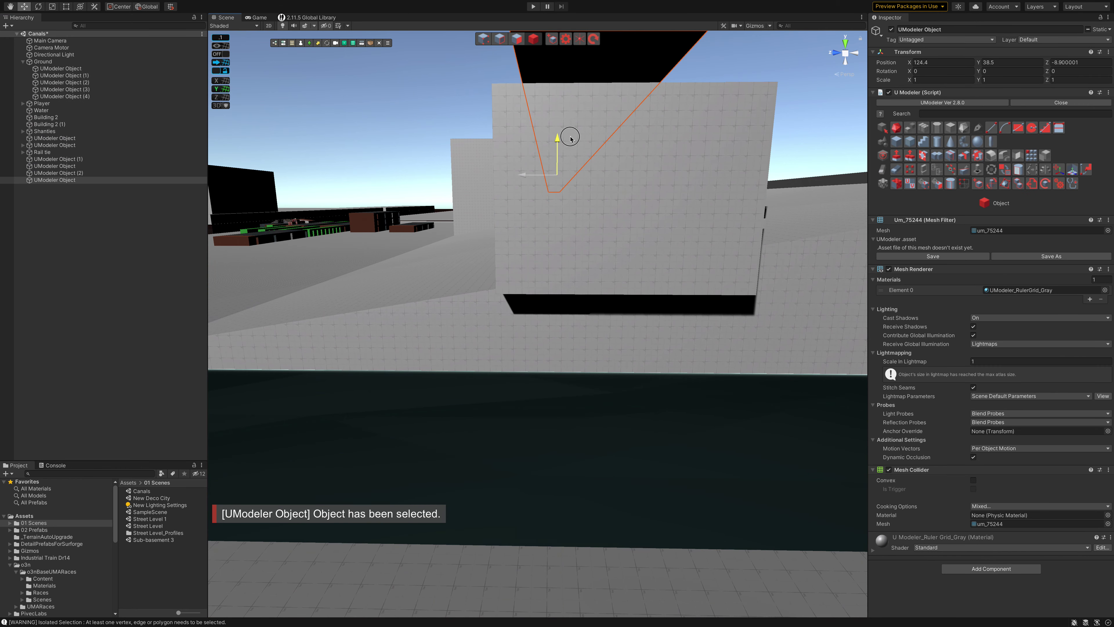
pyautogui.click(509, 254)
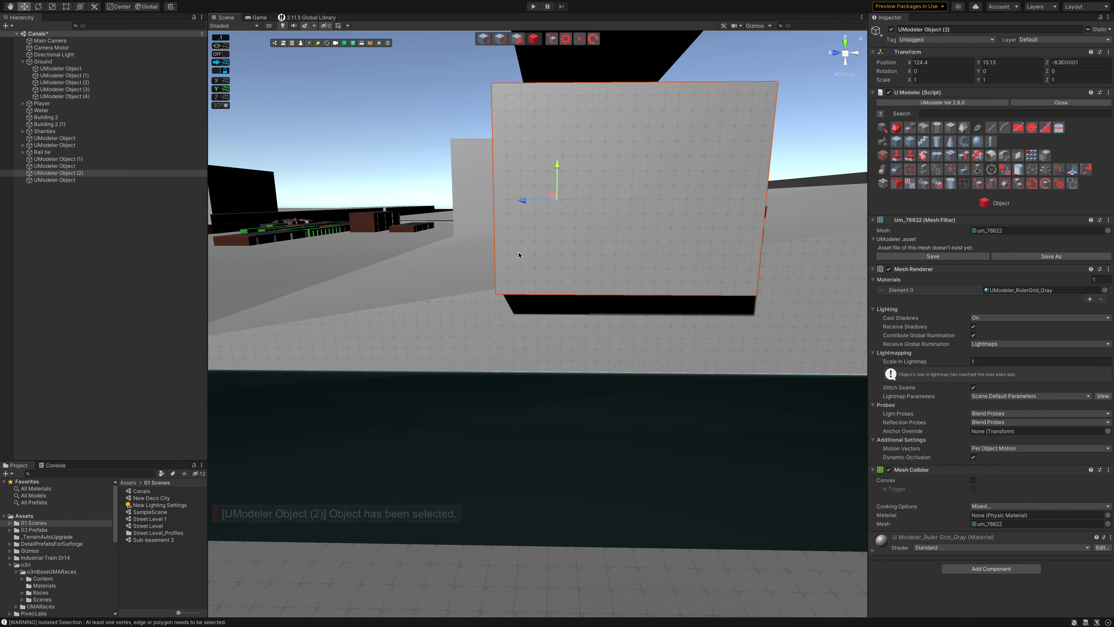
pyautogui.keyDown('shift'); pyautogui.click(485, 309); pyautogui.keyUp('shift')
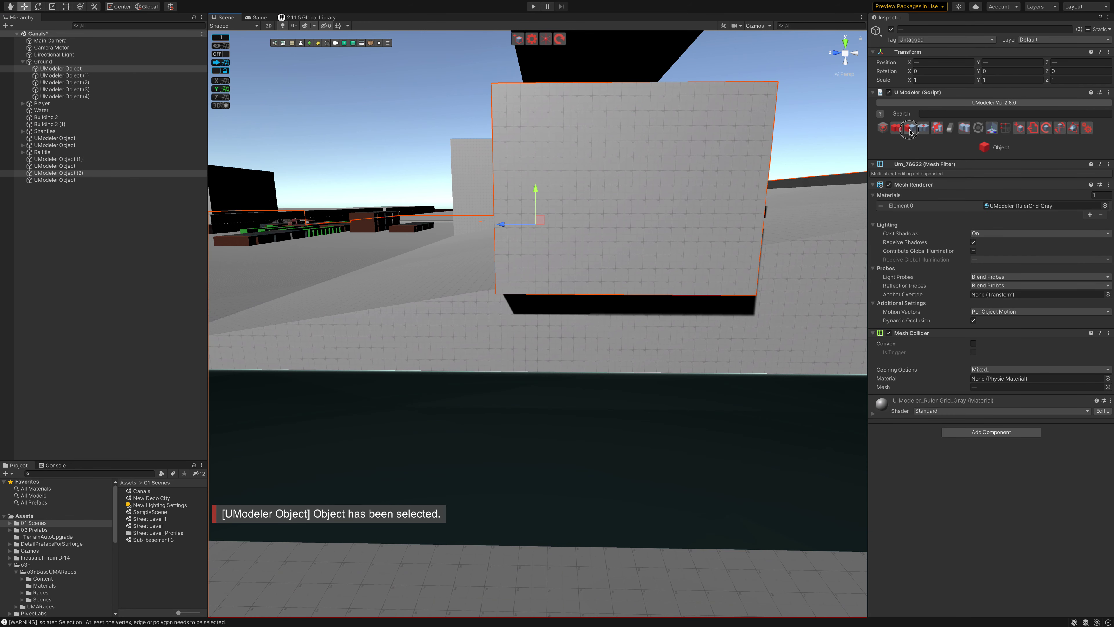
pyautogui.click(910, 129)
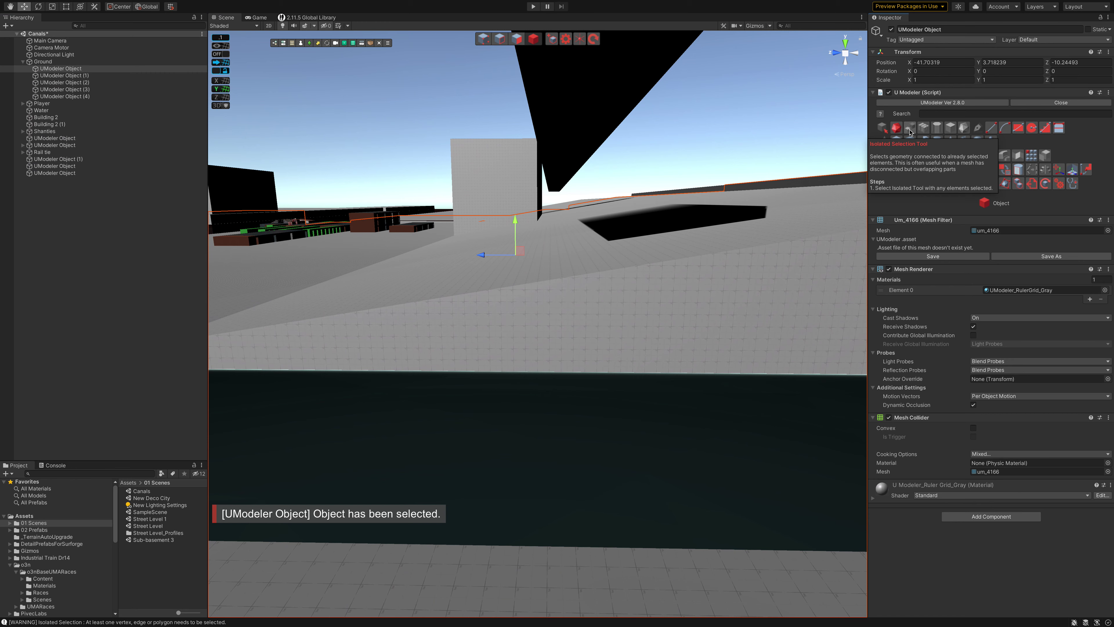
pyautogui.hotkey('ctrl', 'z')
pyautogui.click(141, 298)
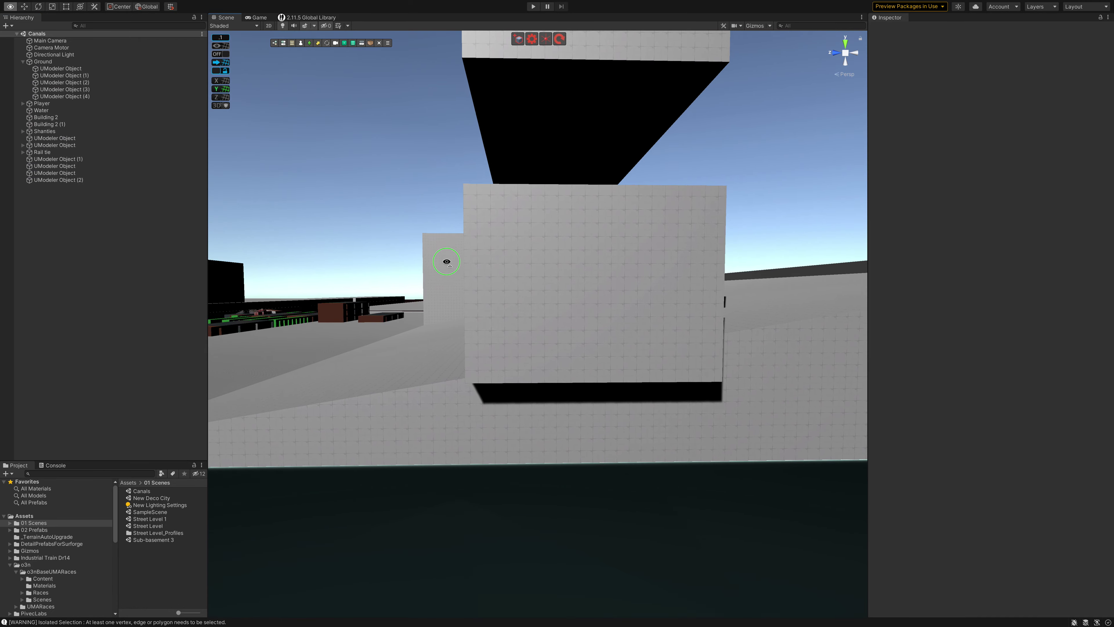
# Step: Slide the raised wall along the bank to about Y 25.1, Z -38.3
pyautogui.moveTo(431, 297); pyautogui.dragTo(480, 192, button='right')
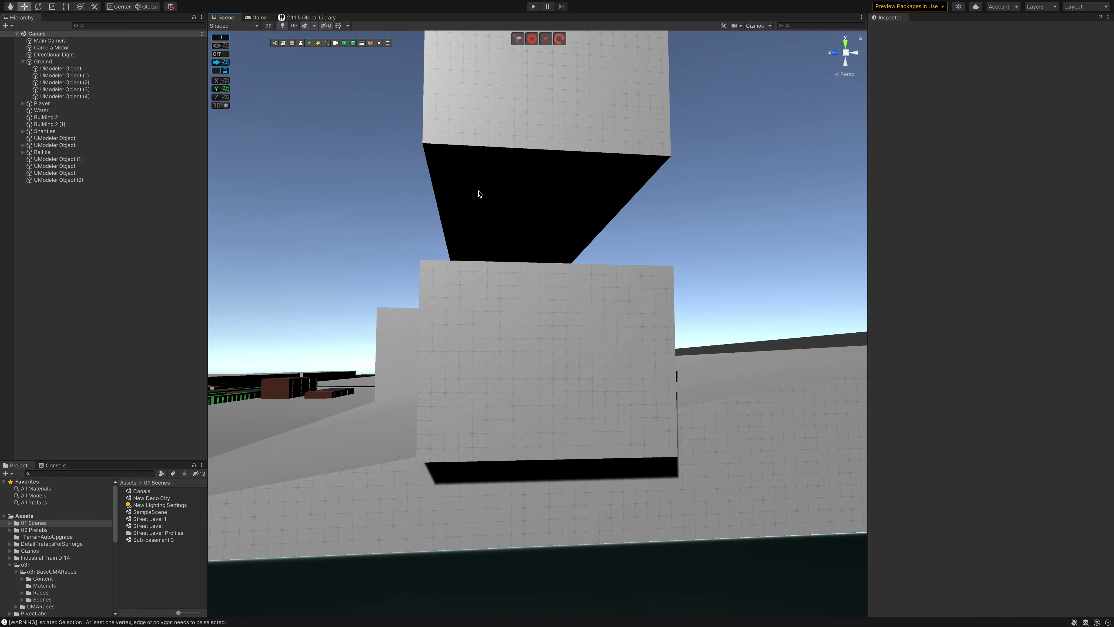
pyautogui.click(479, 192)
pyautogui.moveTo(446, 342)
pyautogui.mouseDown()
pyautogui.moveTo(555, 313)
pyautogui.moveTo(534, 323)
pyautogui.mouseUp()
pyautogui.moveTo(534, 323); pyautogui.dragTo(552, 332, button='right')
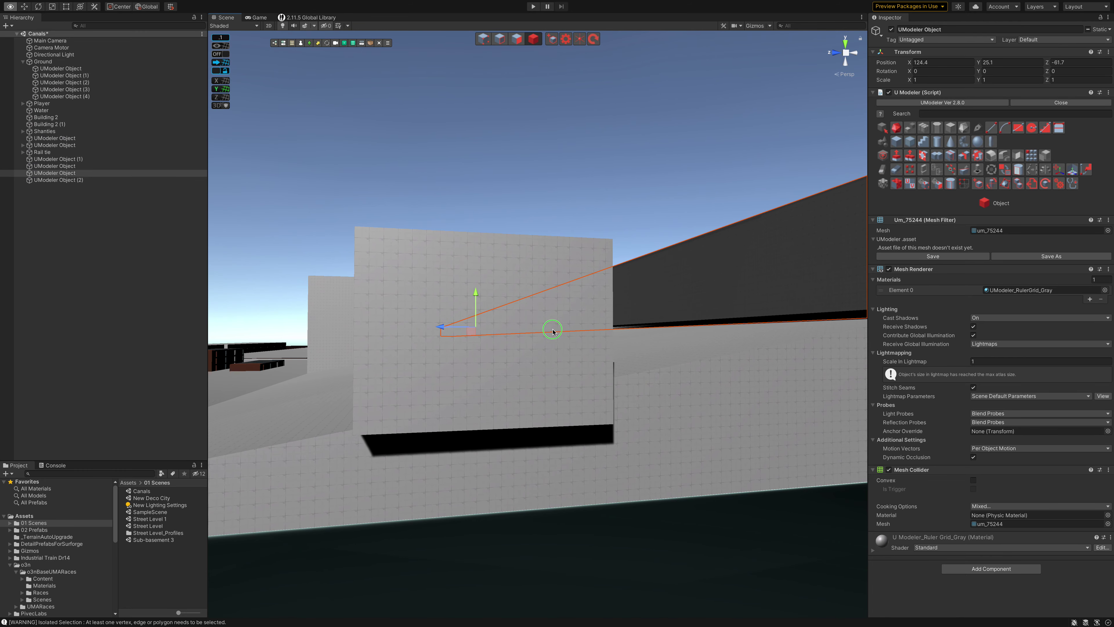
pyautogui.moveTo(553, 332); pyautogui.dragTo(482, 305, button='right')
pyautogui.moveTo(441, 324)
pyautogui.mouseDown()
pyautogui.moveTo(411, 326)
pyautogui.moveTo(446, 299)
pyautogui.mouseUp()
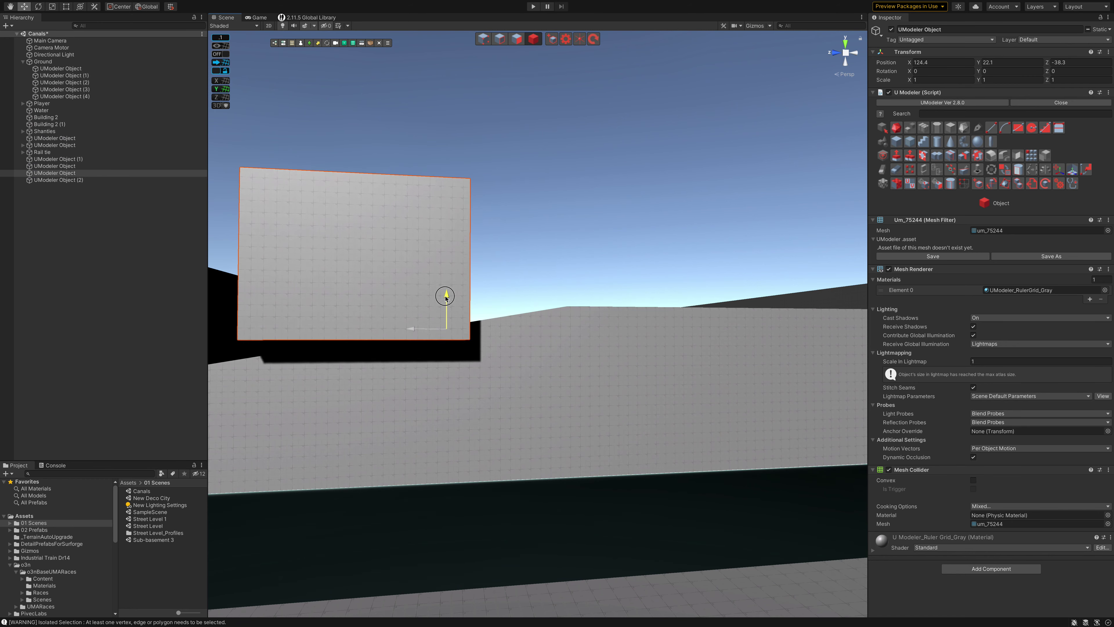
pyautogui.moveTo(447, 300)
pyautogui.mouseDown(button='right')
pyautogui.moveTo(456, 299)
pyautogui.moveTo(412, 292)
pyautogui.mouseUp(button='right')
# Step: Nudge the wall down onto the floor at Y 20 and to Z -37.9 against the corner
pyautogui.press('q')
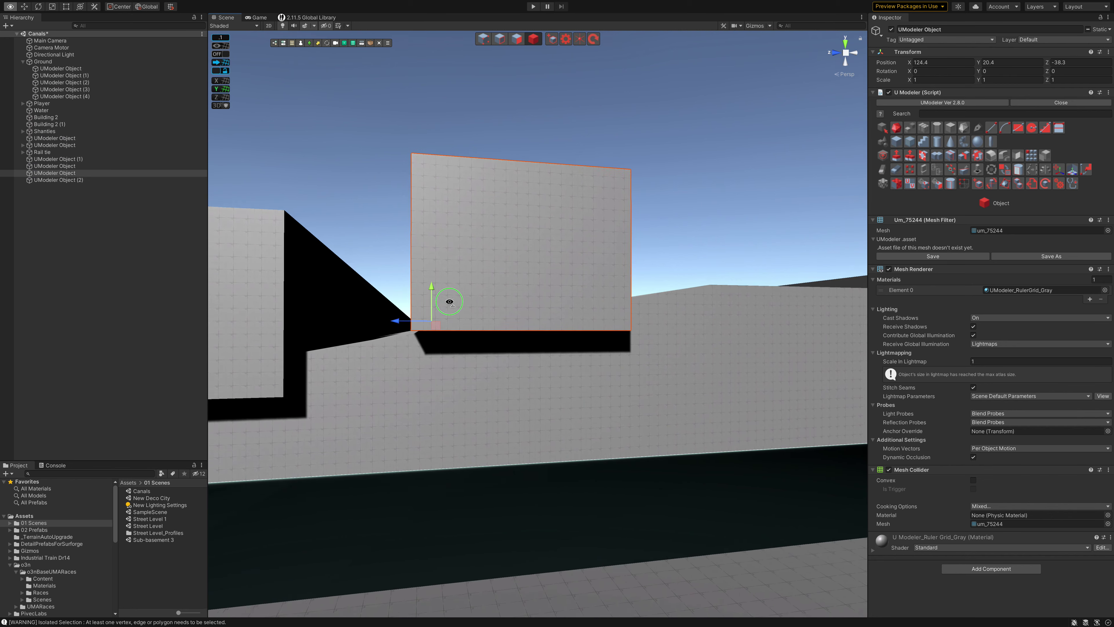
pyautogui.moveTo(412, 291); pyautogui.dragTo(413, 299, button='right')
pyautogui.moveTo(566, 284); pyautogui.dragTo(547, 283)
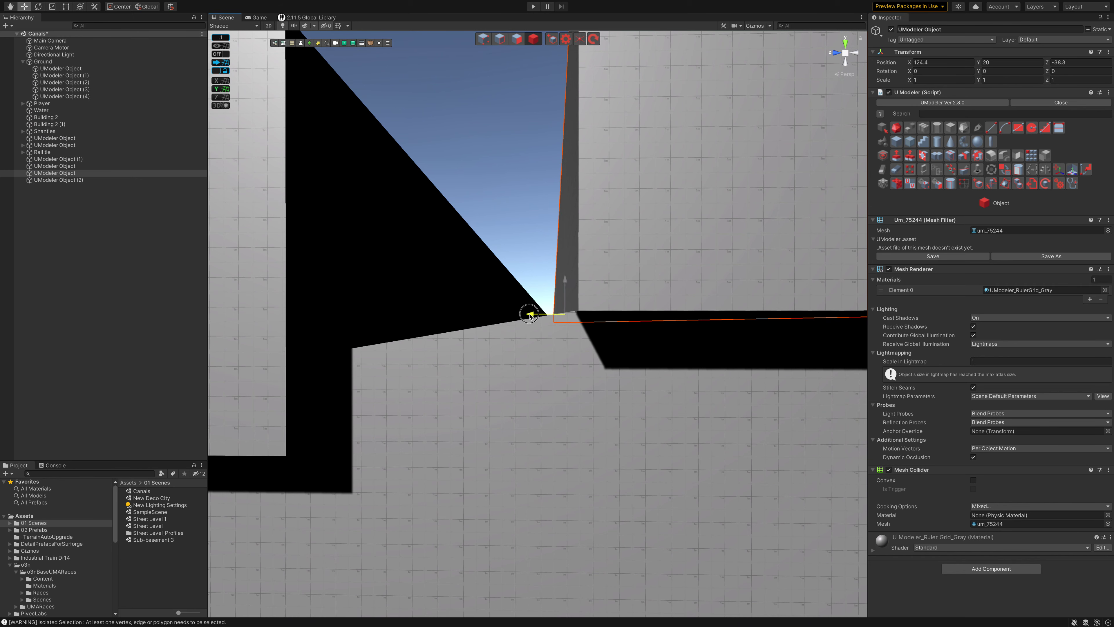
pyautogui.moveTo(530, 314); pyautogui.dragTo(530, 316)
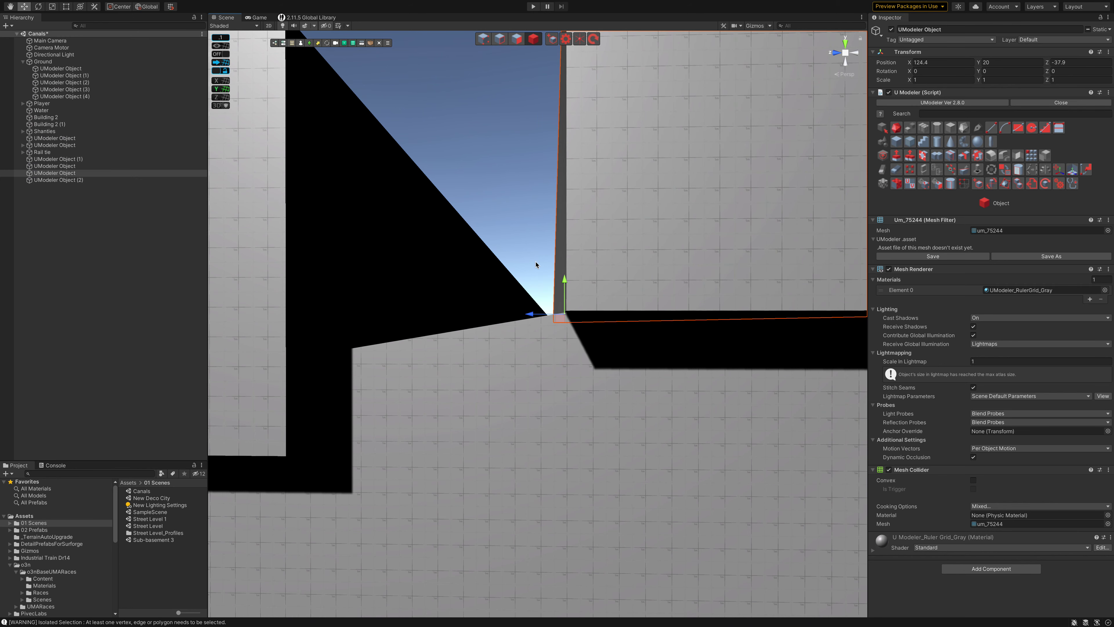
pyautogui.click(553, 299)
# Step: Select the wall together with the floor slab
pyautogui.keyDown('alt'); pyautogui.moveTo(545, 265); pyautogui.dragTo(545, 269); pyautogui.keyUp('alt')
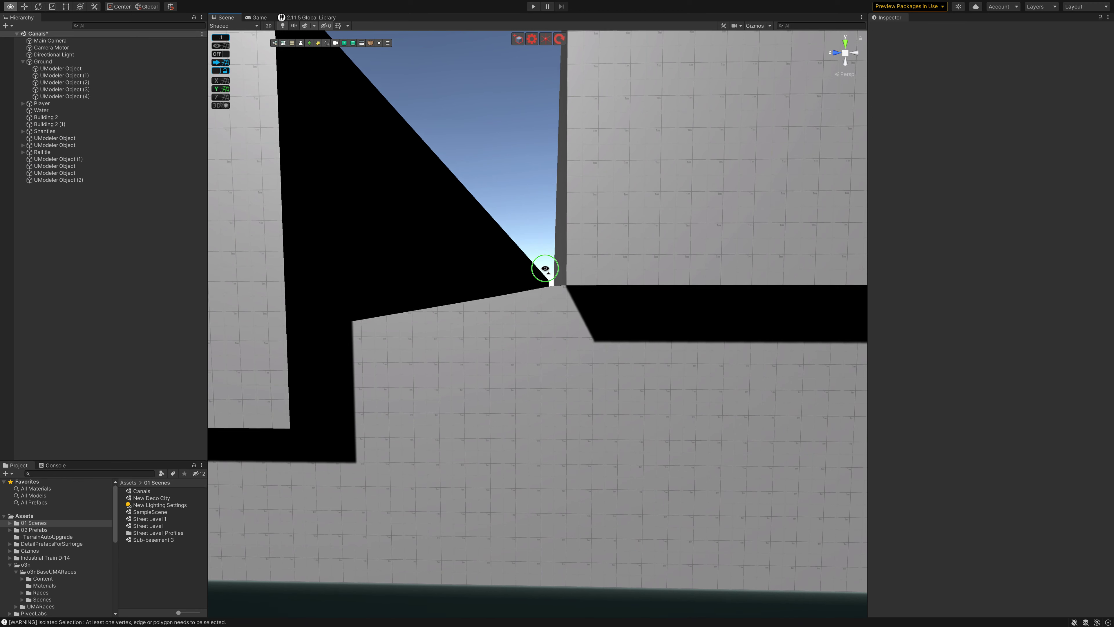
pyautogui.moveTo(545, 268); pyautogui.dragTo(564, 254, button='right')
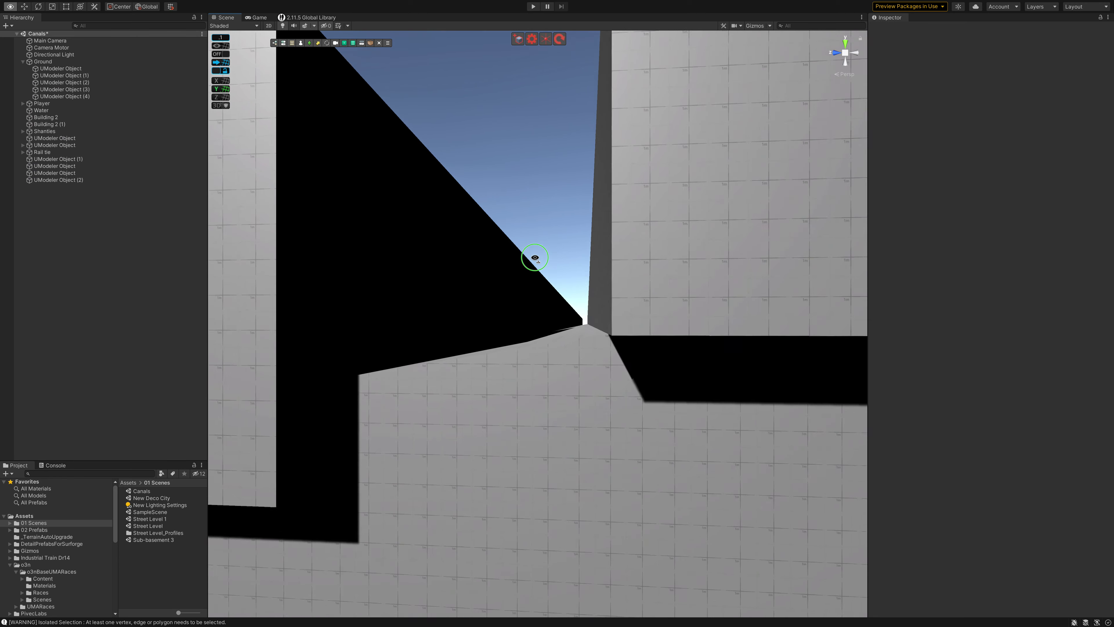
pyautogui.keyDown('alt'); pyautogui.moveTo(565, 253); pyautogui.dragTo(560, 282); pyautogui.keyUp('alt')
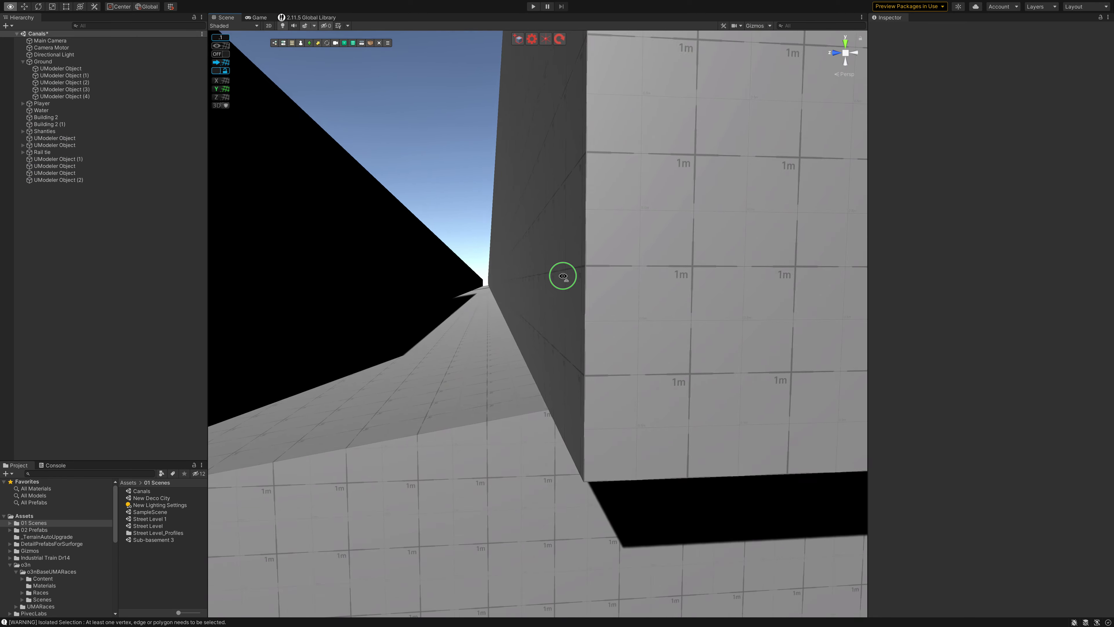
pyautogui.moveTo(560, 281); pyautogui.dragTo(553, 281, button='right')
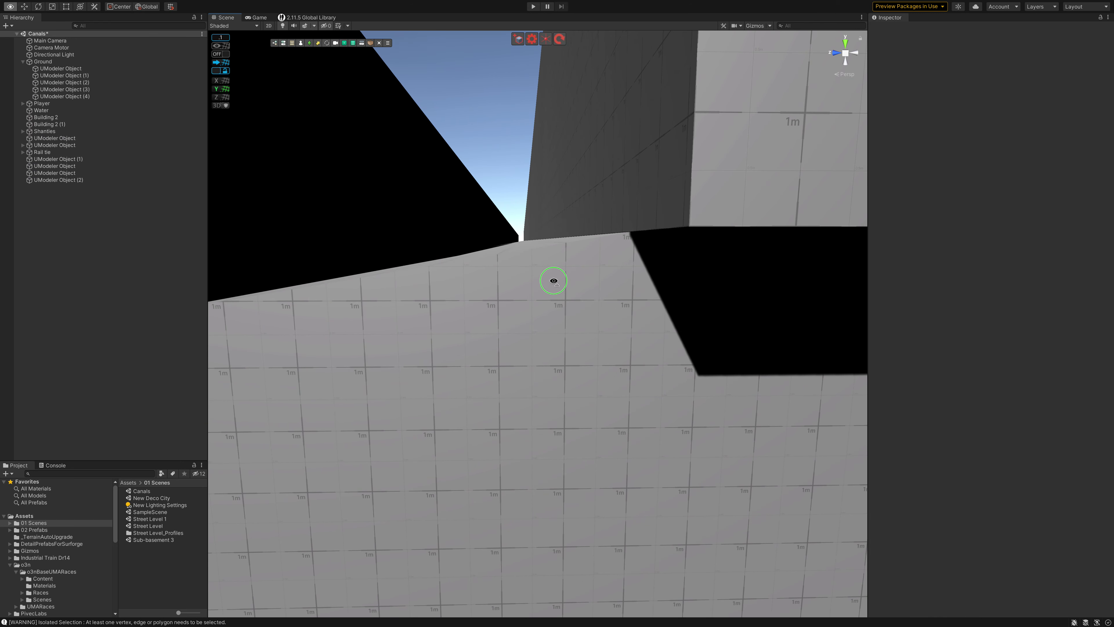
pyautogui.click(644, 165)
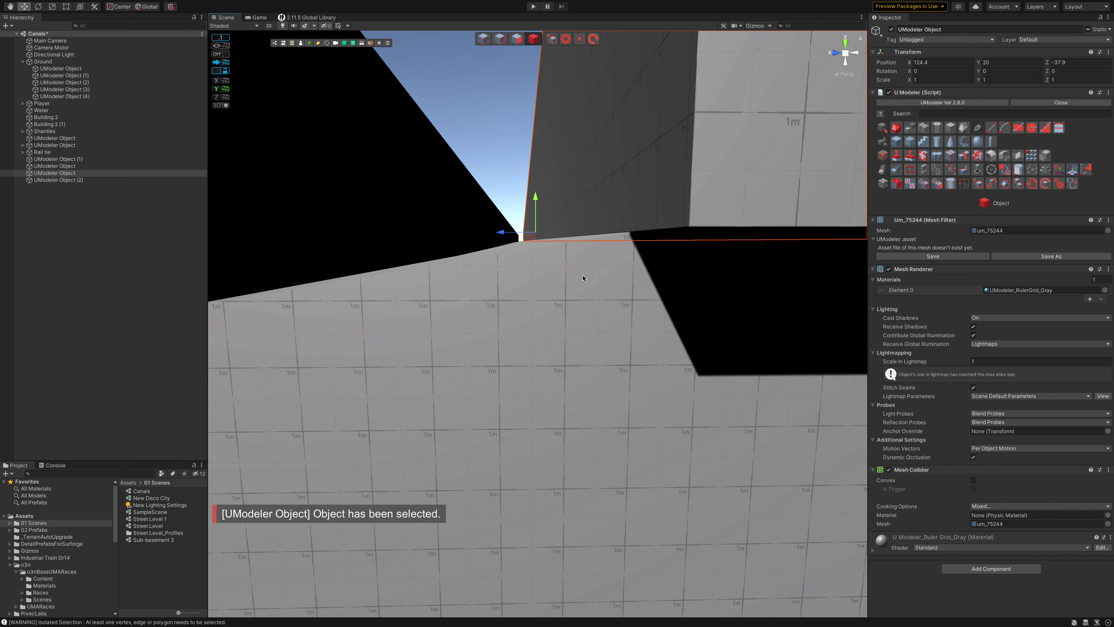
pyautogui.keyDown('shift'); pyautogui.click(582, 279); pyautogui.keyUp('shift')
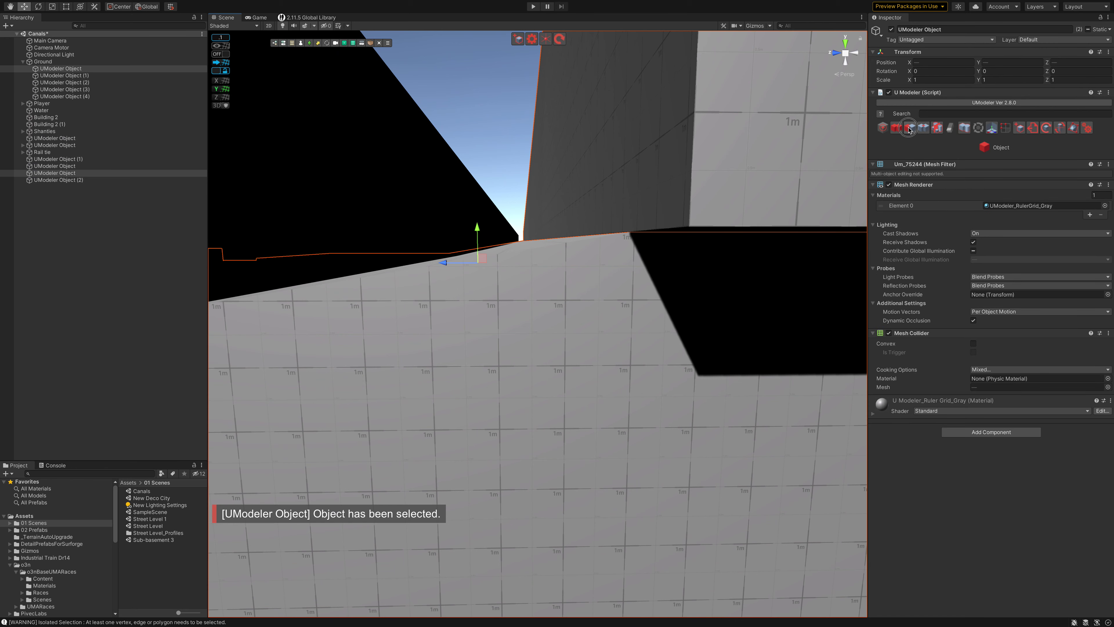
# Step: Merge the wall and floor into one object and switch to the push-pull tool
pyautogui.click(909, 130)
pyautogui.moveTo(709, 214); pyautogui.dragTo(683, 220, button='middle')
pyautogui.scroll(-3, 675, 224)
pyautogui.scroll(-3, 668, 227)
pyautogui.scroll(-3, 667, 227)
pyautogui.moveTo(596, 234)
pyautogui.mouseDown(button='right')
pyautogui.moveTo(588, 229)
pyautogui.moveTo(595, 268)
pyautogui.moveTo(607, 245)
pyautogui.mouseUp(button='right')
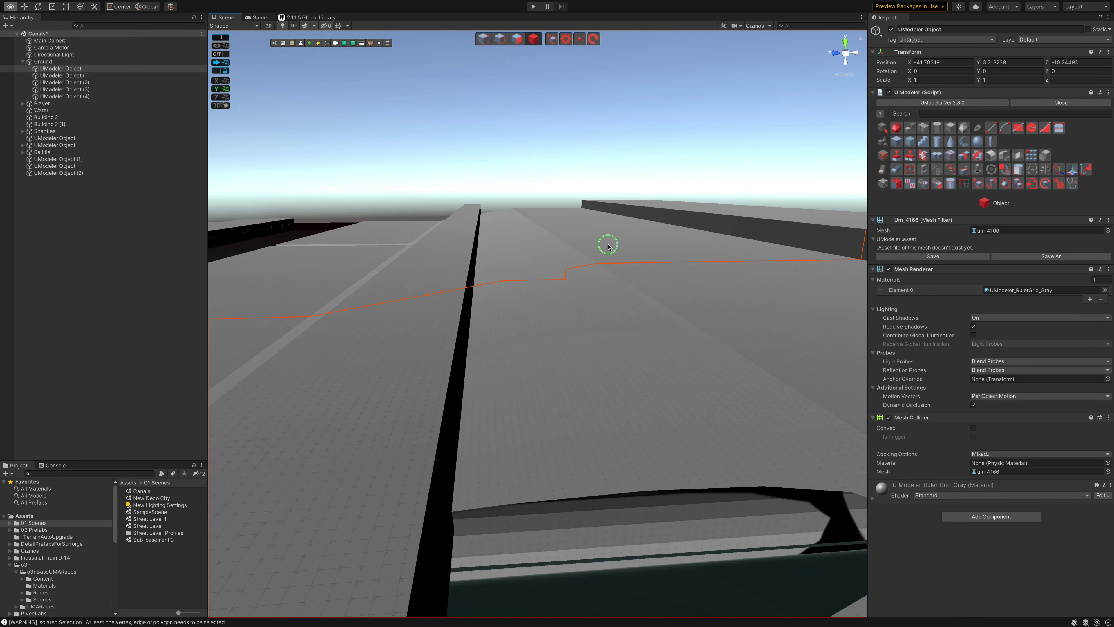
pyautogui.moveTo(608, 245); pyautogui.dragTo(616, 381, button='right')
pyautogui.hotkey('shift', 'e')
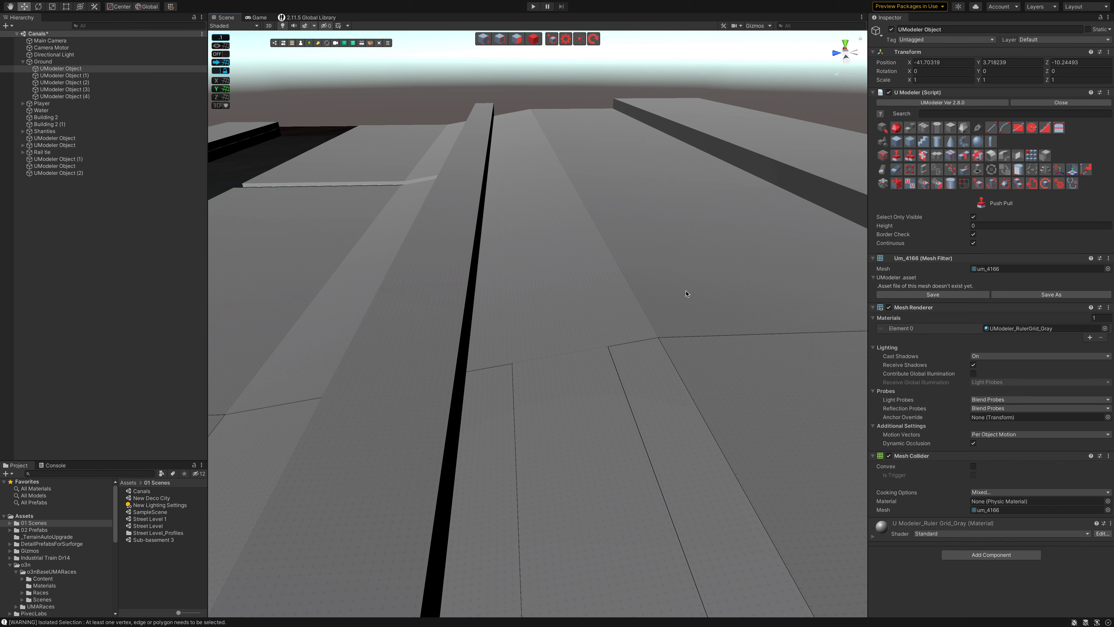
pyautogui.moveTo(687, 294); pyautogui.dragTo(638, 297, button='right')
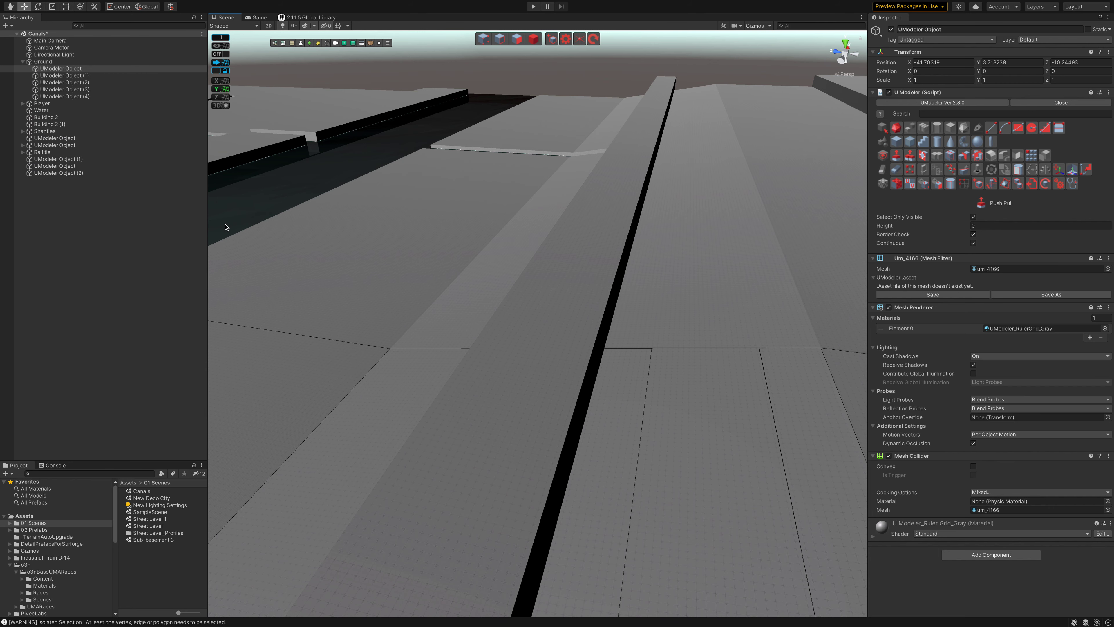
# Step: Duplicate the narrow left strip and the middle ground strip into new objects
pyautogui.click(630, 181)
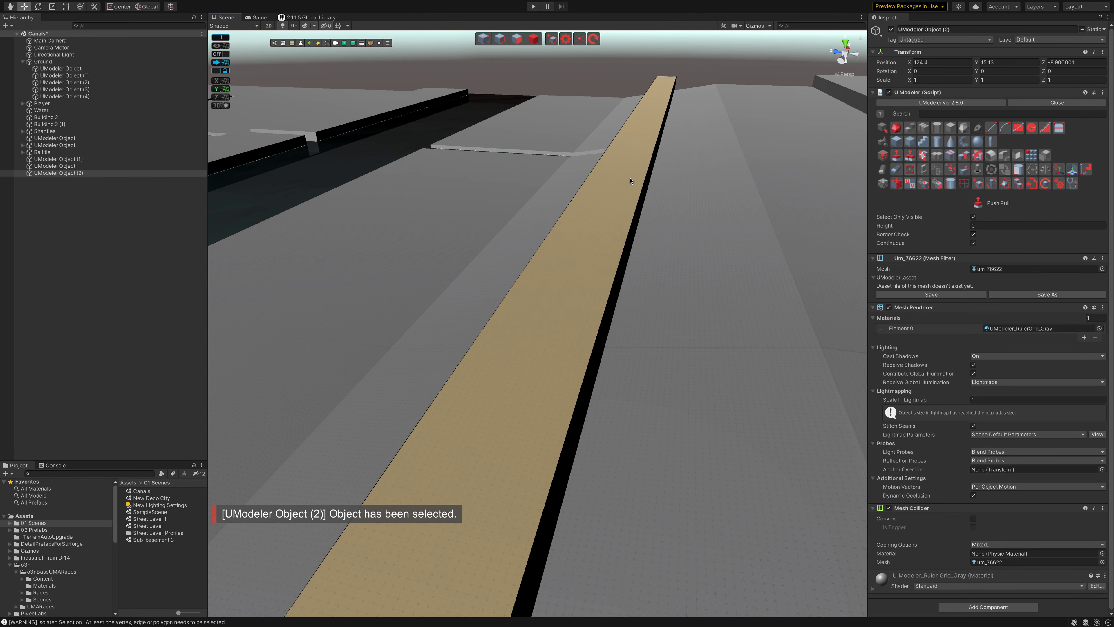
pyautogui.hotkey('ctrl', 'z')
pyautogui.hotkey('ctrl', 'z')
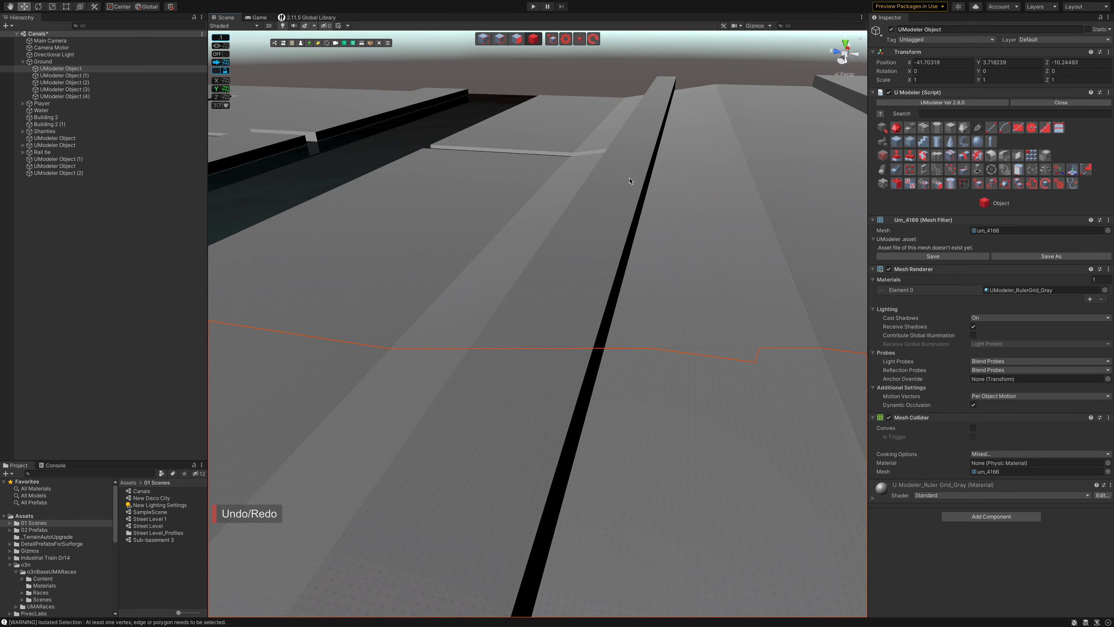
pyautogui.keyDown('shift'); pyautogui.click(630, 180); pyautogui.keyUp('shift')
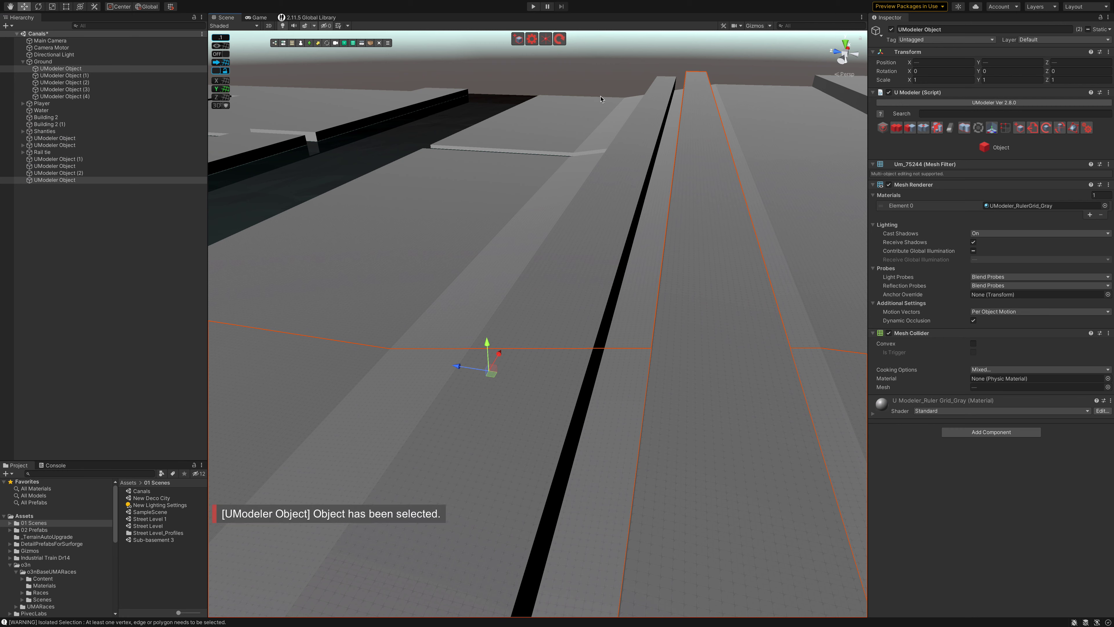
pyautogui.click(657, 108)
pyautogui.hotkey('ctrl', 'd')
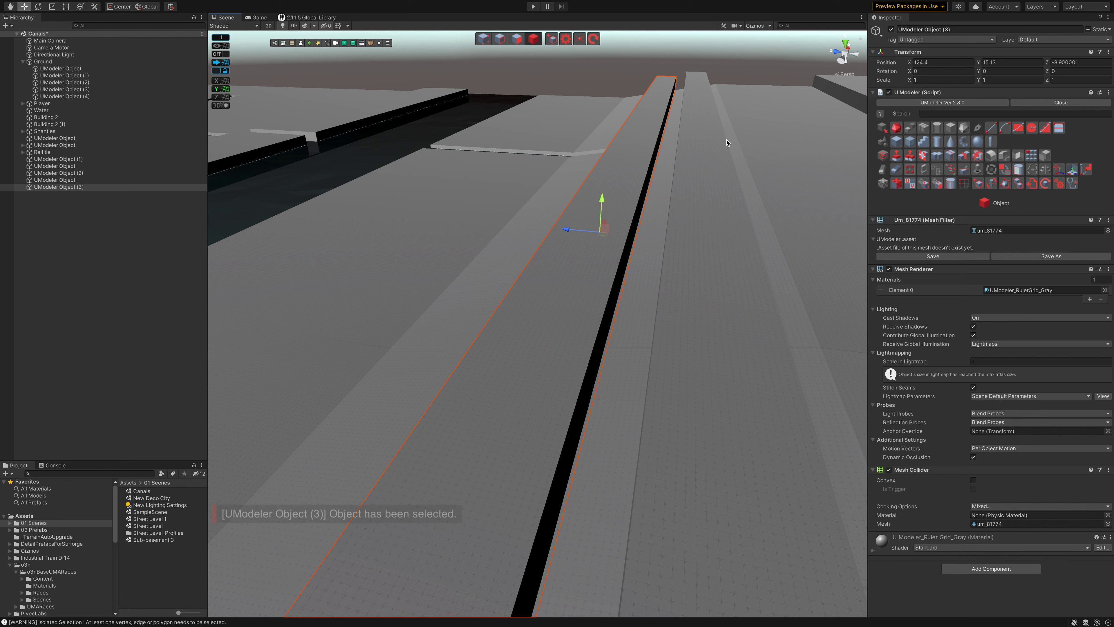
pyautogui.click(705, 140)
pyautogui.hotkey('ctrl', 'd')
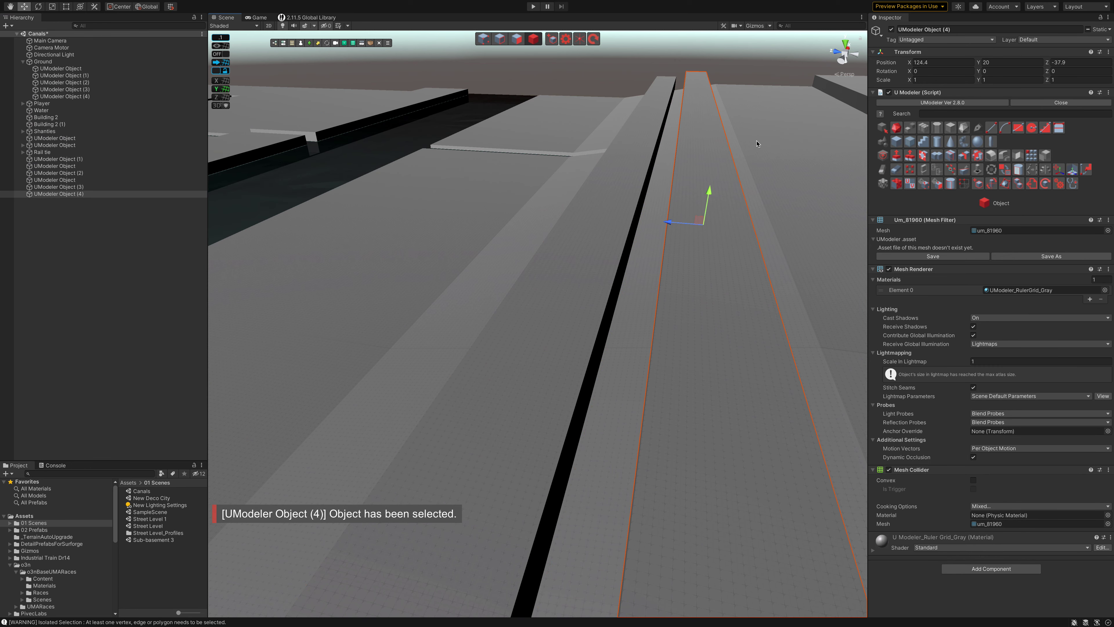
# Step: Select the ground strips with the large slab and start UModeler mesh editing on Object (4)
pyautogui.click(756, 144)
pyautogui.click(700, 78)
pyautogui.keyDown('shift'); pyautogui.click(747, 122); pyautogui.keyUp('shift')
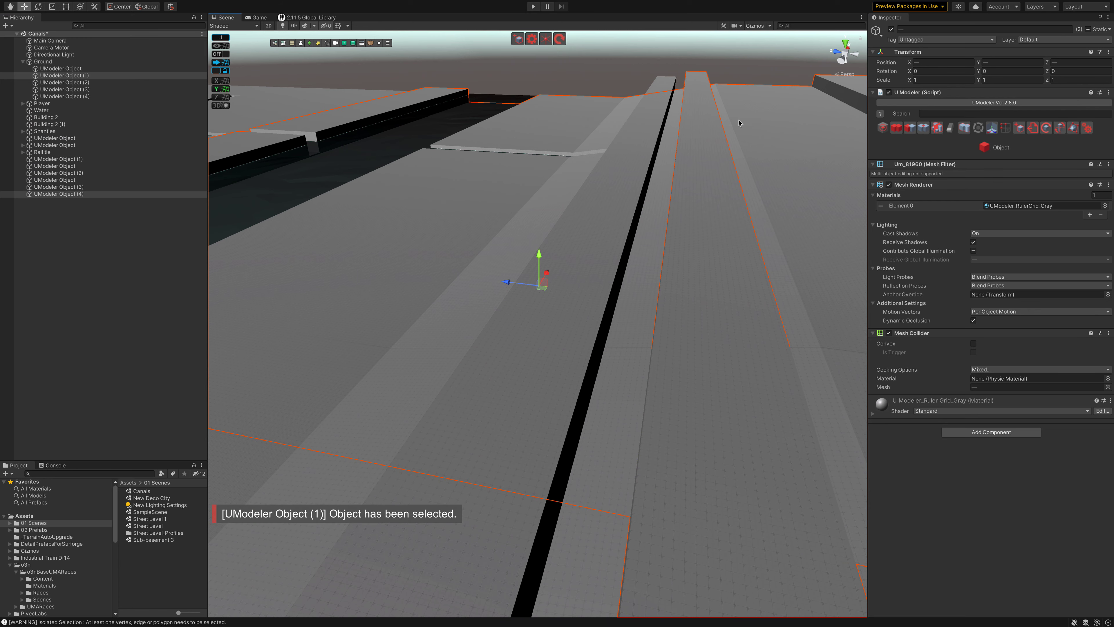
pyautogui.click(909, 132)
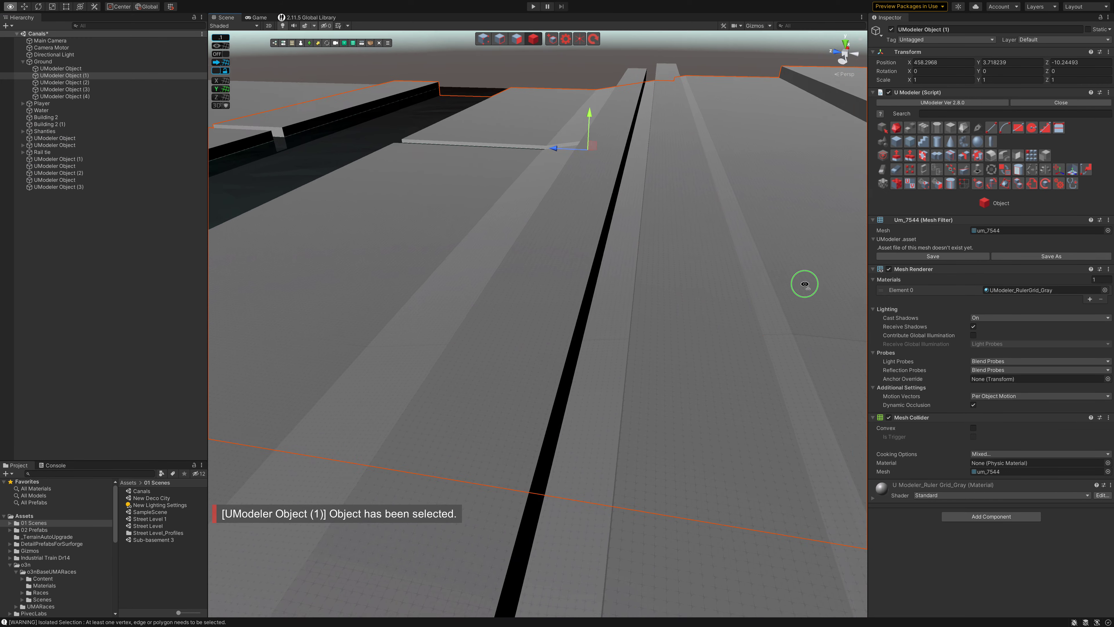
pyautogui.moveTo(803, 280); pyautogui.dragTo(544, 381, button='right')
pyautogui.click(546, 383)
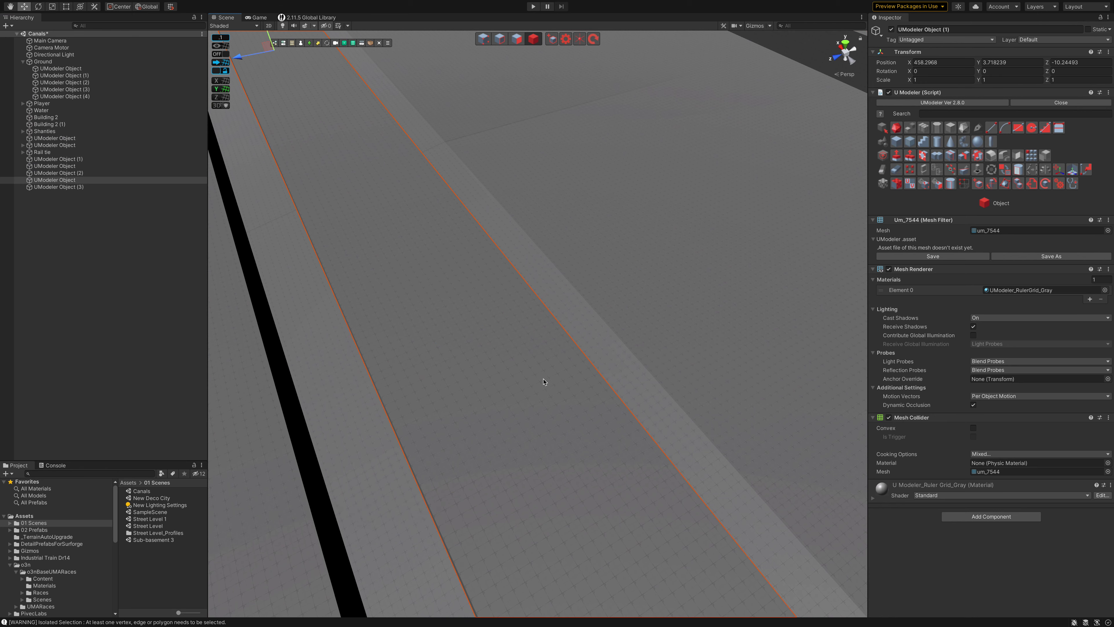
pyautogui.keyDown('shift'); pyautogui.click(650, 361); pyautogui.keyUp('shift')
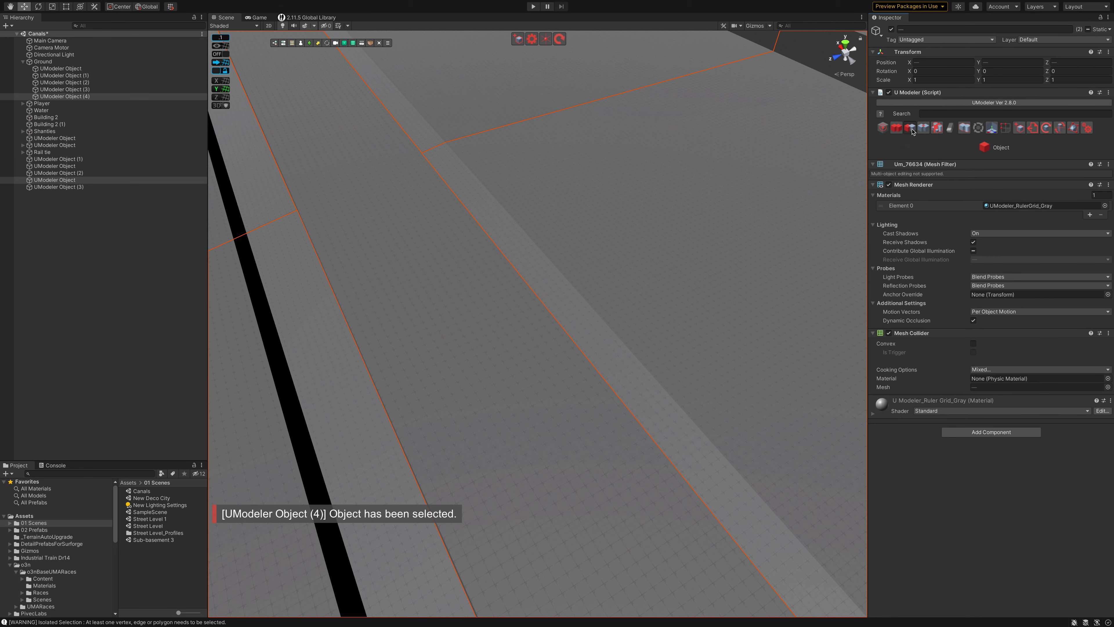
pyautogui.click(912, 128)
# Step: Separate the raised box into its own object and select the raised rail strip
pyautogui.moveTo(483, 248)
pyautogui.mouseDown(button='right')
pyautogui.moveTo(391, 142)
pyautogui.moveTo(705, 205)
pyautogui.moveTo(810, 155)
pyautogui.mouseUp(button='right')
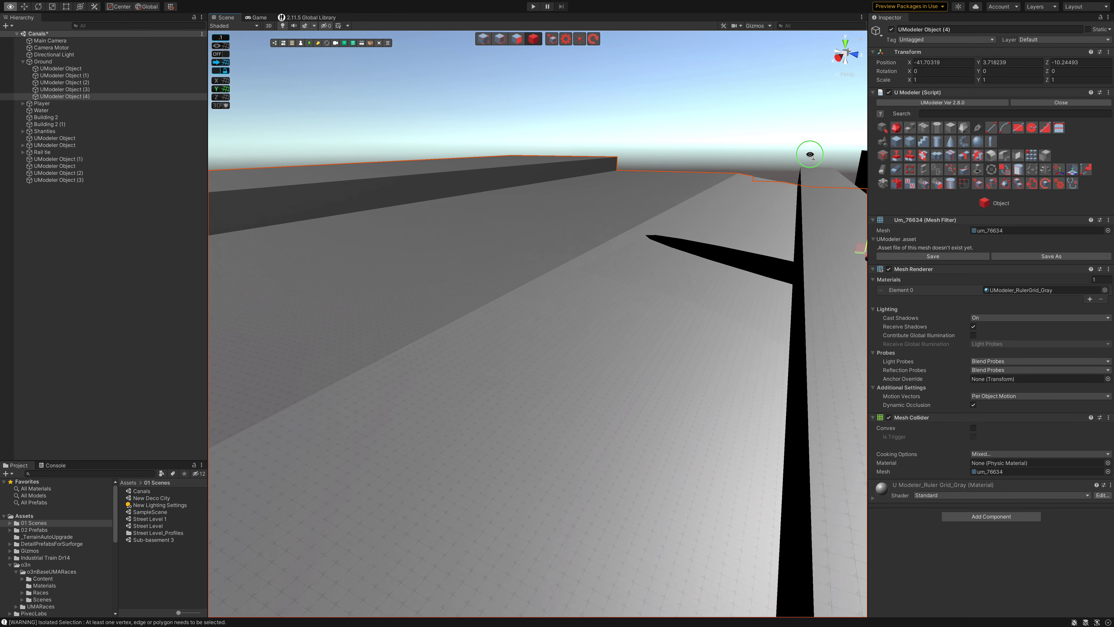
pyautogui.moveTo(809, 154); pyautogui.dragTo(701, 215, button='right')
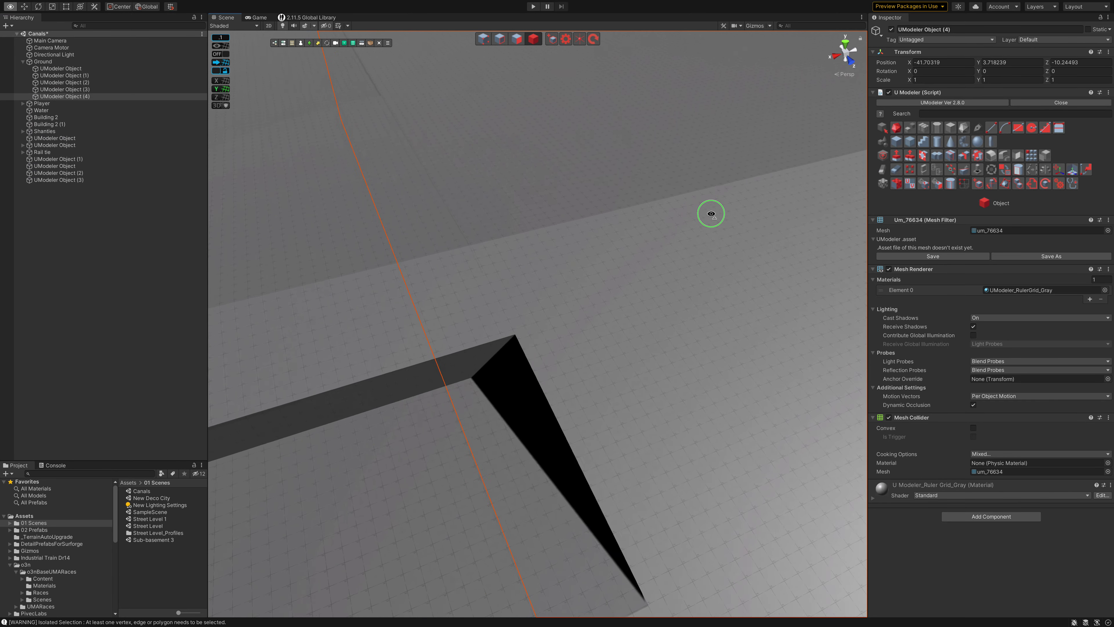
pyautogui.moveTo(702, 216); pyautogui.dragTo(718, 251, button='right')
pyautogui.hotkey('ctrl', 'z')
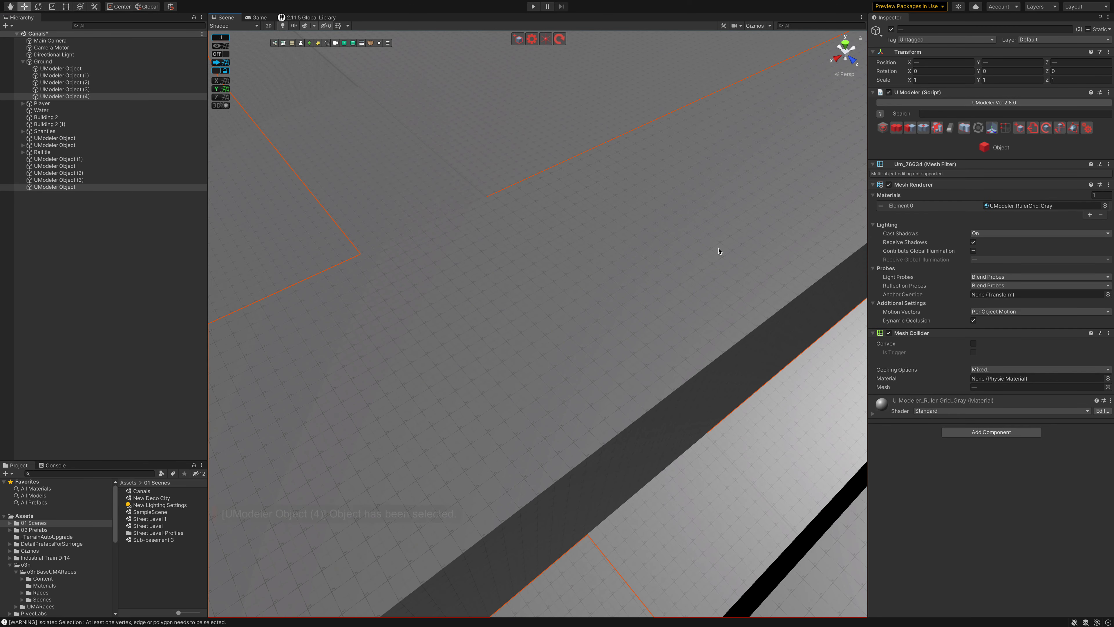
pyautogui.moveTo(651, 269); pyautogui.dragTo(395, 208, button='right')
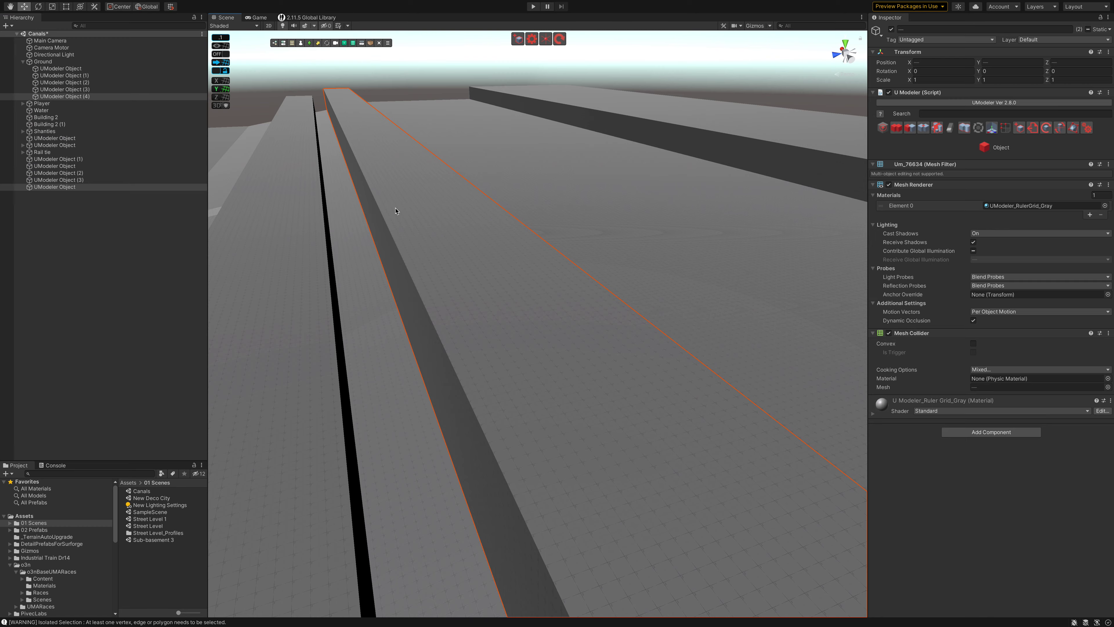
pyautogui.moveTo(395, 208); pyautogui.dragTo(657, 227, button='right')
pyautogui.click(658, 227)
# Step: Slide the raised rail strip along X on the canal bank and start mesh editing with the ground piece
pyautogui.press('f')
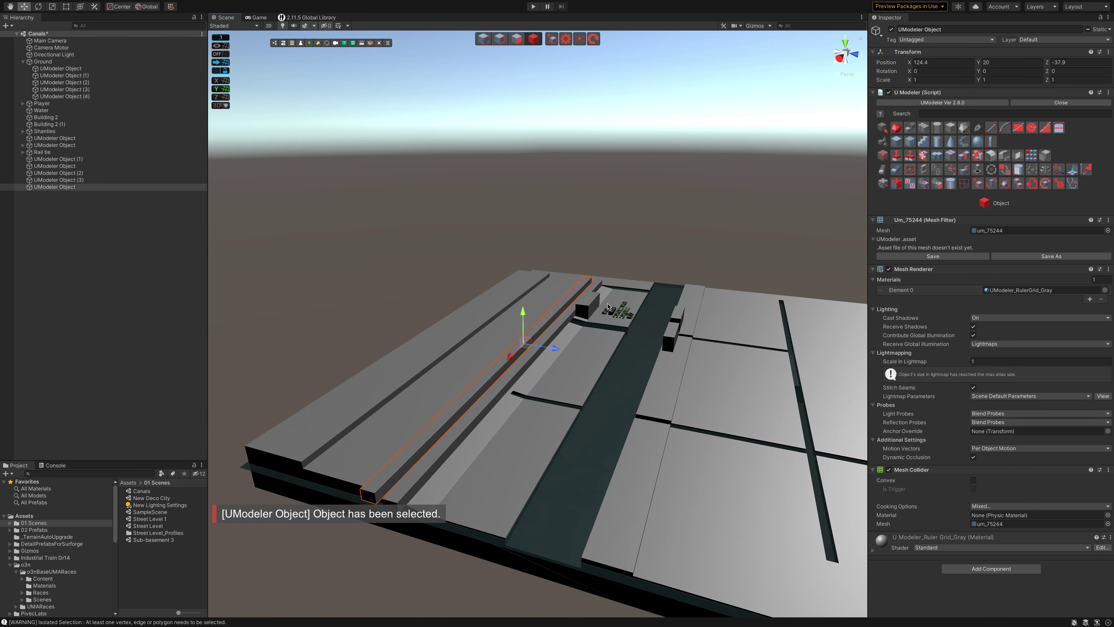
pyautogui.moveTo(521, 351)
pyautogui.mouseDown()
pyautogui.moveTo(567, 329)
pyautogui.moveTo(503, 353)
pyautogui.moveTo(535, 313)
pyautogui.mouseUp()
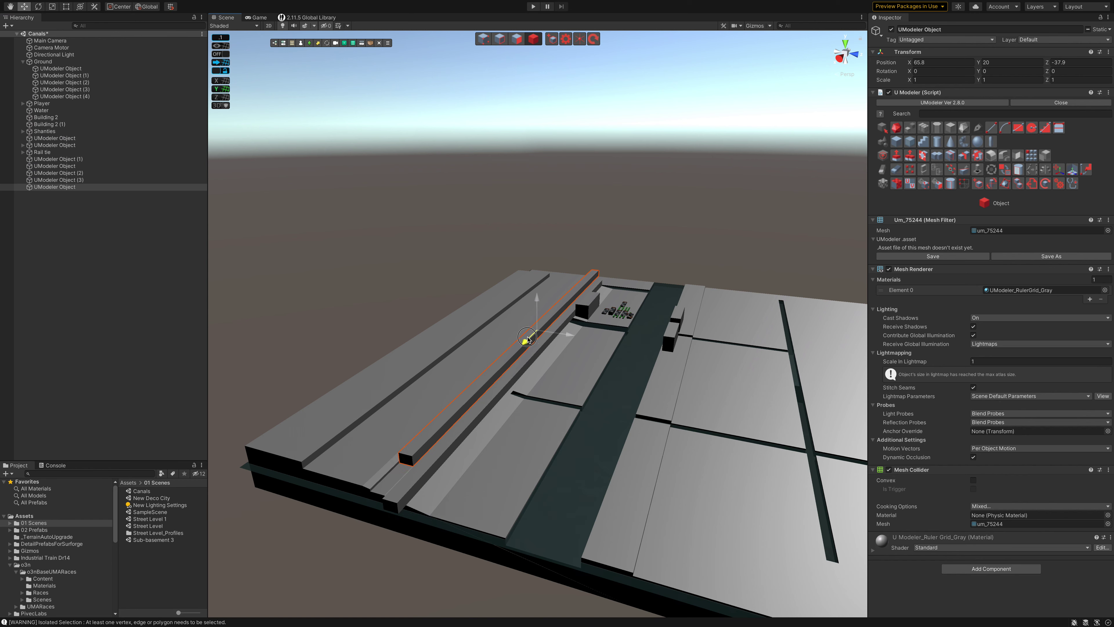
pyautogui.keyDown('shift'); pyautogui.click(535, 303); pyautogui.keyUp('shift')
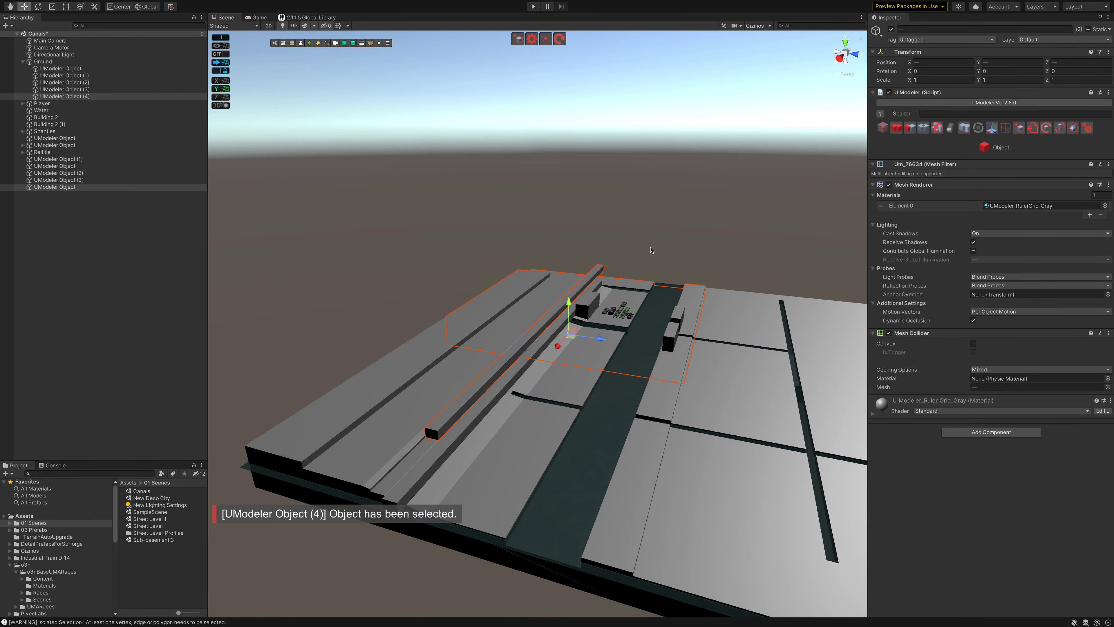
pyautogui.click(912, 128)
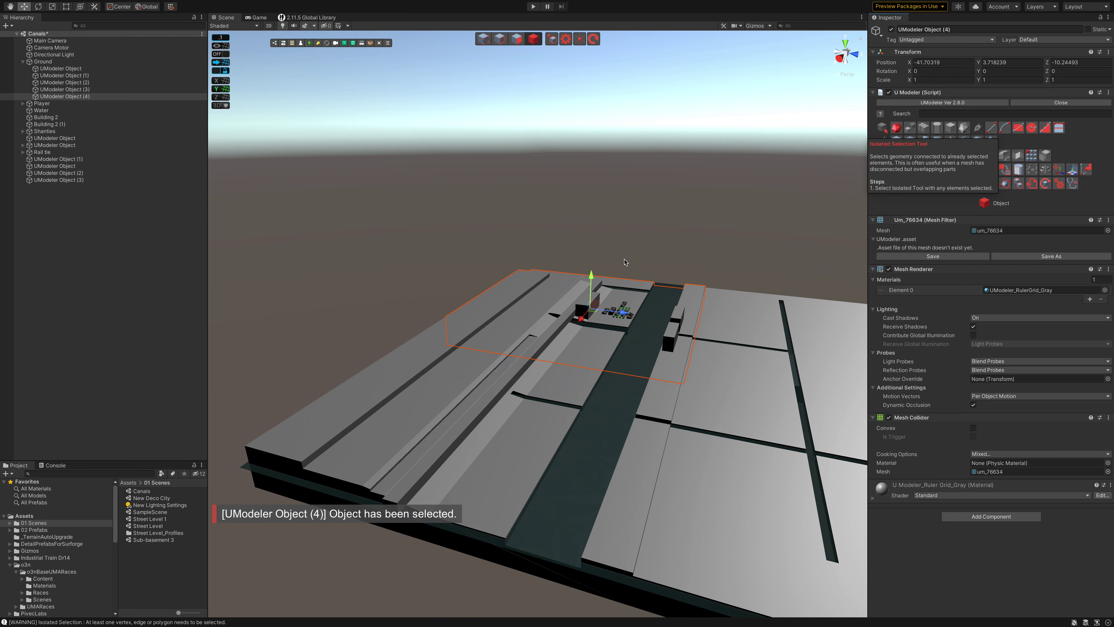
pyautogui.keyDown('alt'); pyautogui.moveTo(570, 245); pyautogui.dragTo(637, 243); pyautogui.keyUp('alt')
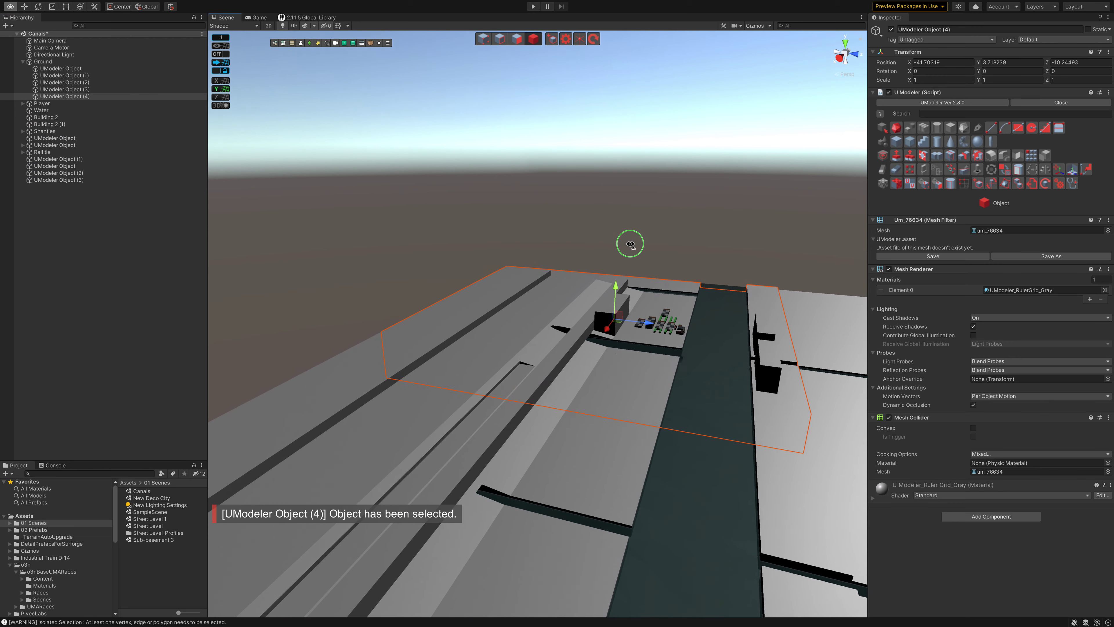
pyautogui.keyDown('alt'); pyautogui.moveTo(637, 243); pyautogui.dragTo(622, 243); pyautogui.keyUp('alt')
pyautogui.scroll(2, 621, 242)
pyautogui.scroll(2, 622, 242)
pyautogui.scroll(3, 622, 242)
pyautogui.scroll(2, 622, 242)
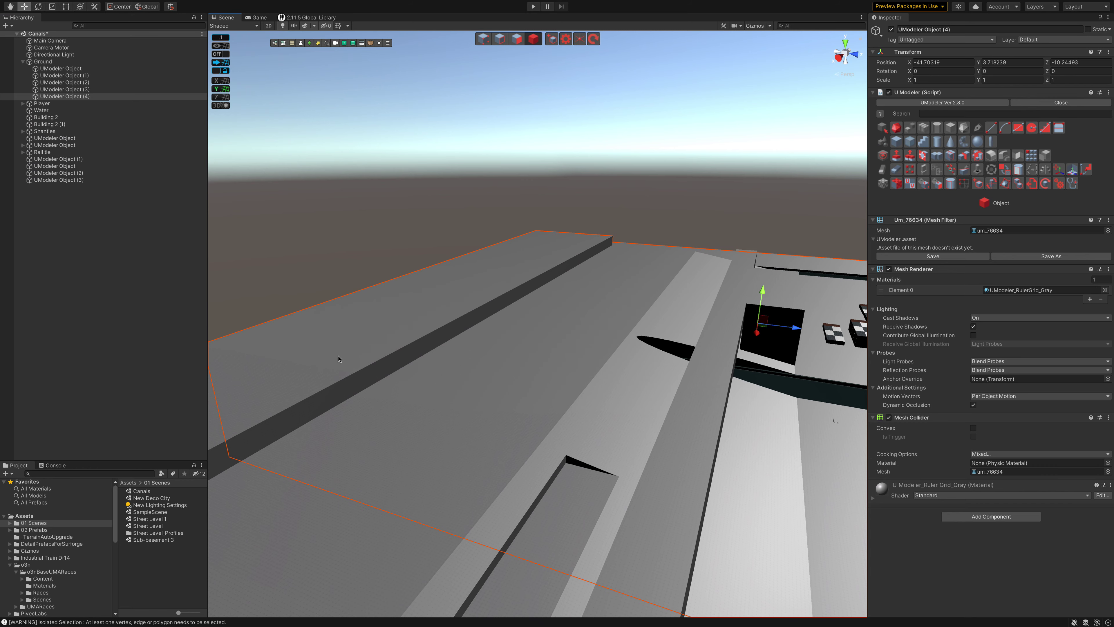
# Step: Duplicate a raised wall strip and merge UModeler Object (3) into the large ground slab
pyautogui.hotkey('ctrl', 'd')
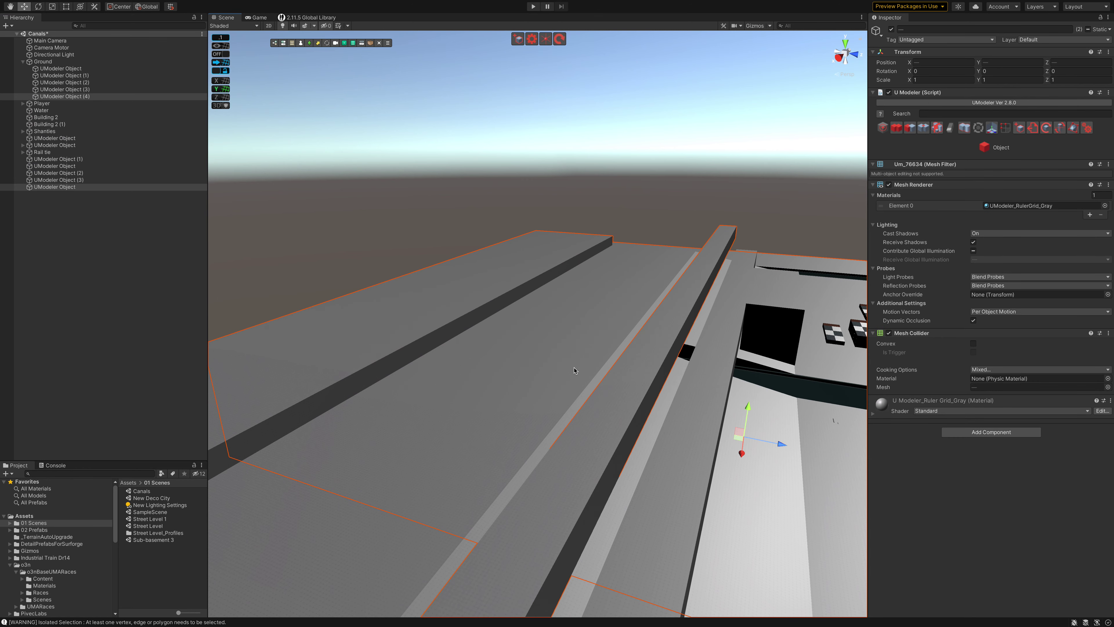
pyautogui.click(680, 388)
pyautogui.moveTo(678, 386)
pyautogui.keyDown('alt'); pyautogui.mouseDown()
pyautogui.moveTo(412, 416)
pyautogui.moveTo(361, 397)
pyautogui.mouseUp(); pyautogui.keyUp('alt')
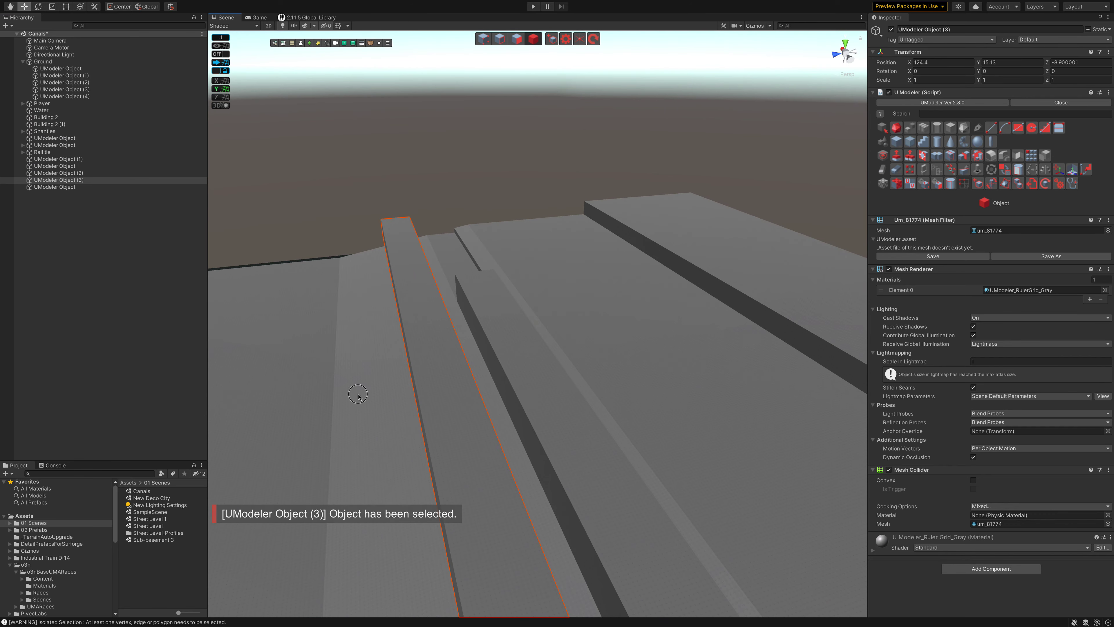
pyautogui.keyDown('shift'); pyautogui.click(359, 394); pyautogui.keyUp('shift')
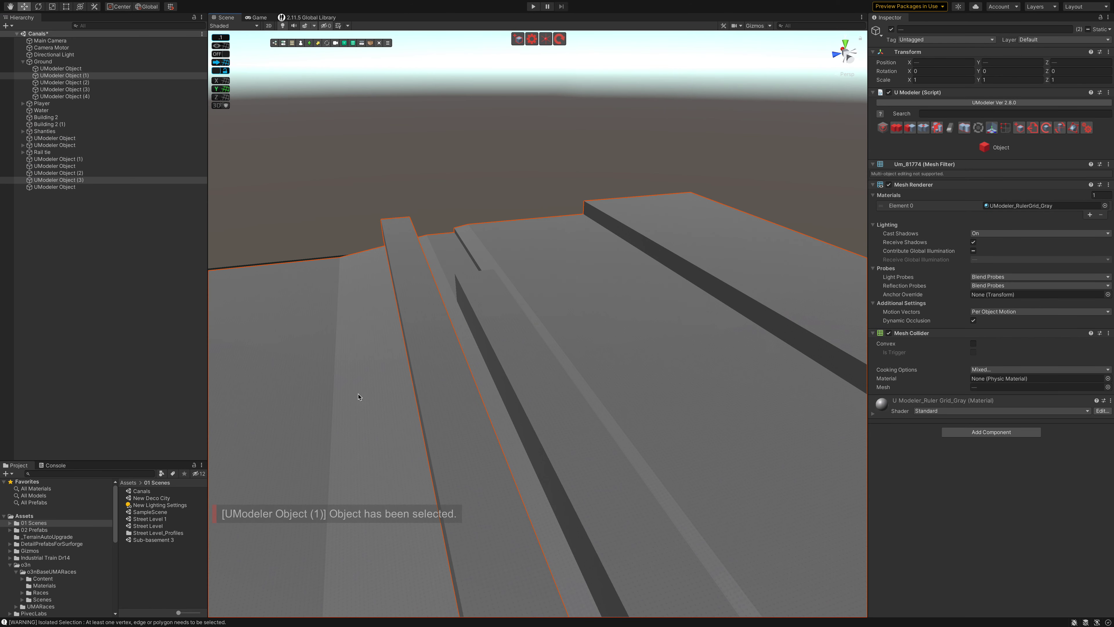
pyautogui.click(910, 128)
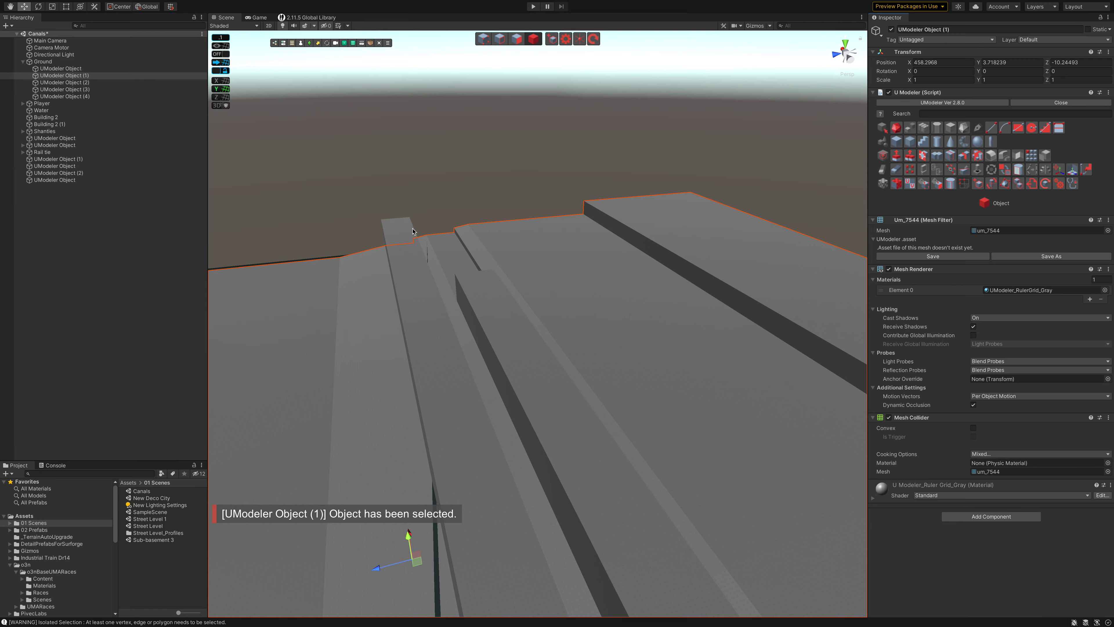
pyautogui.keyDown('alt'); pyautogui.moveTo(466, 239); pyautogui.dragTo(625, 258); pyautogui.keyUp('alt')
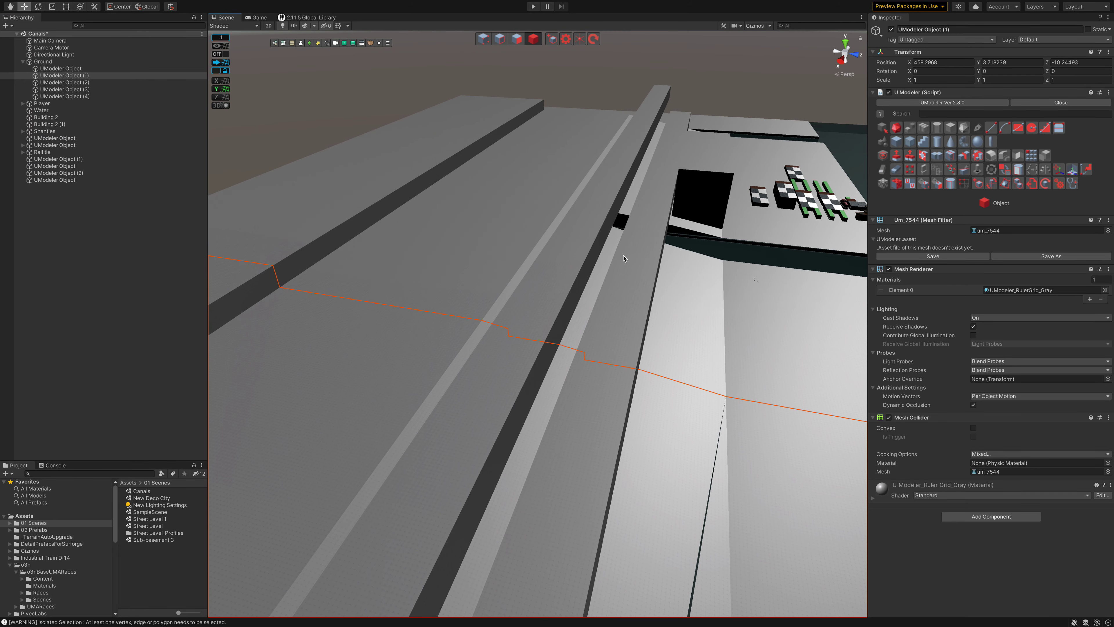
pyautogui.click(628, 262)
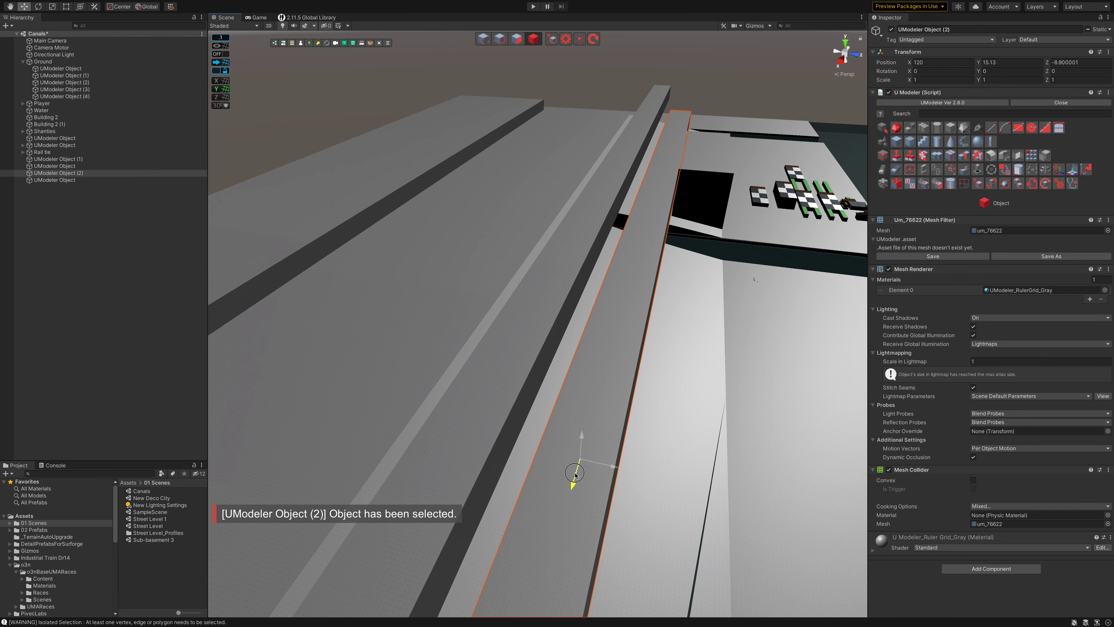
pyautogui.keyDown('shift'); pyautogui.click(684, 333); pyautogui.keyUp('shift')
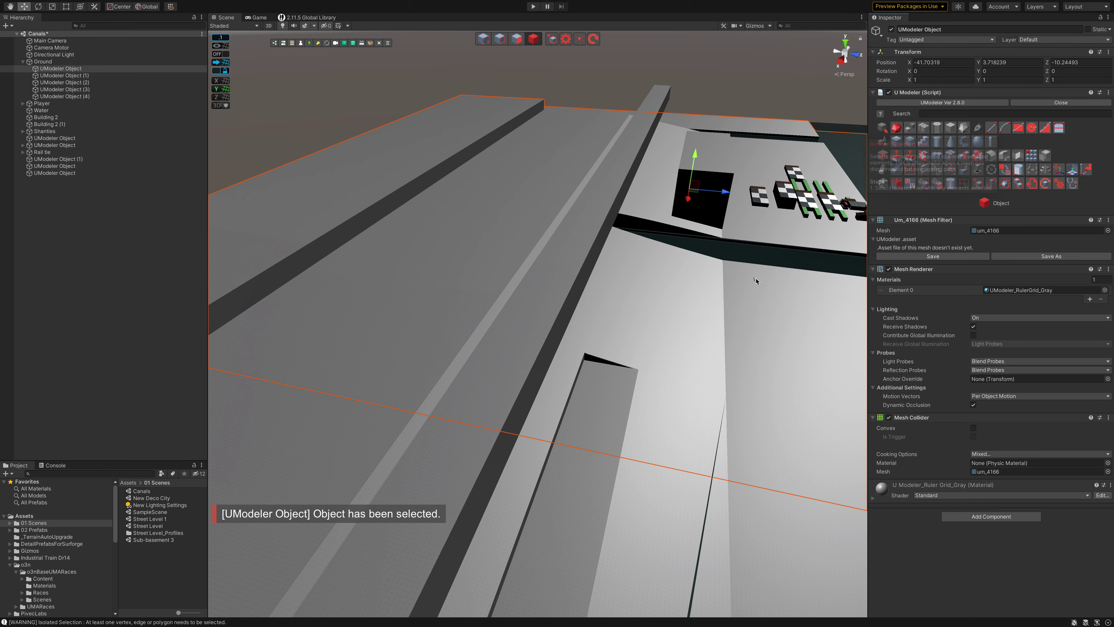
pyautogui.press('f')
pyautogui.moveTo(617, 359); pyautogui.dragTo(606, 396, button='right')
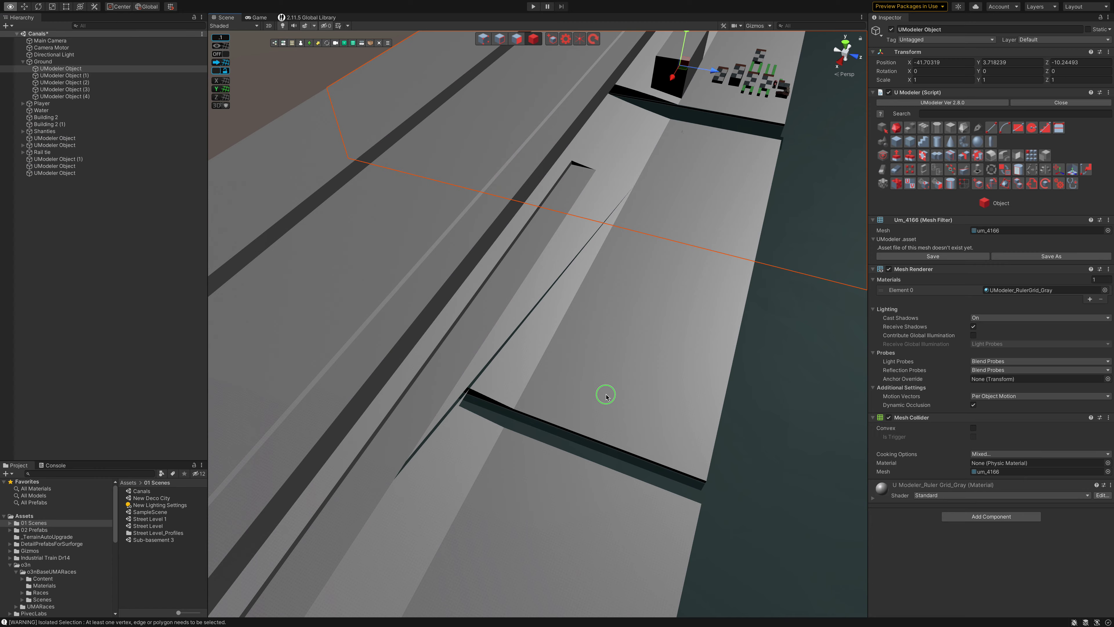
pyautogui.moveTo(606, 396)
pyautogui.mouseDown(button='right')
pyautogui.moveTo(453, 303)
pyautogui.moveTo(577, 245)
pyautogui.mouseUp(button='right')
pyautogui.click(453, 302)
pyautogui.hotkey('ctrl', 'z')
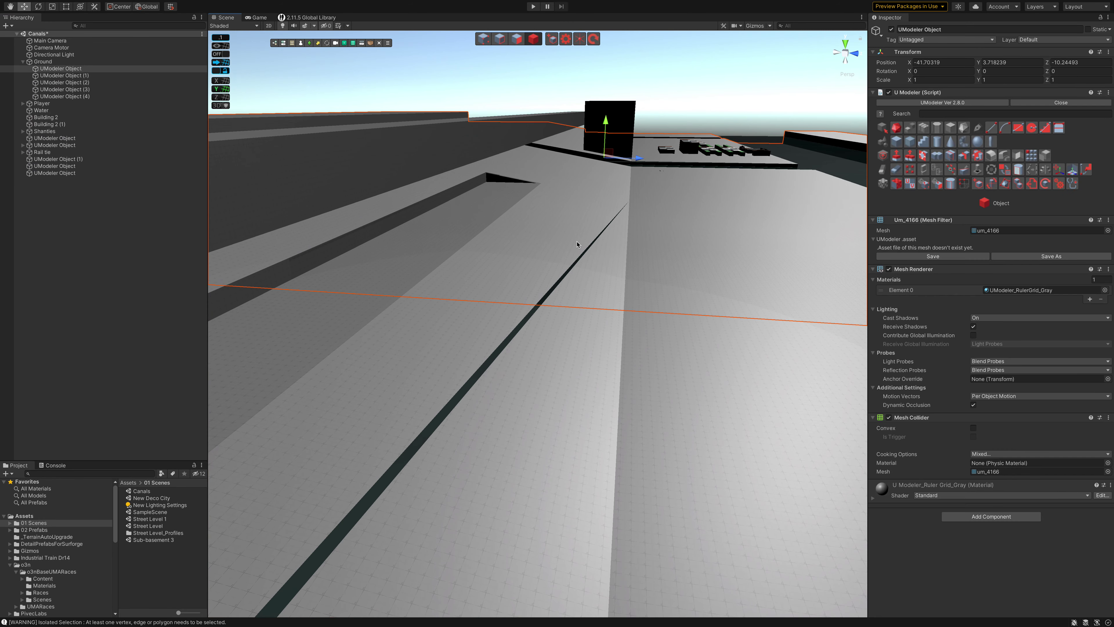
pyautogui.hotkey('ctrl', 'z')
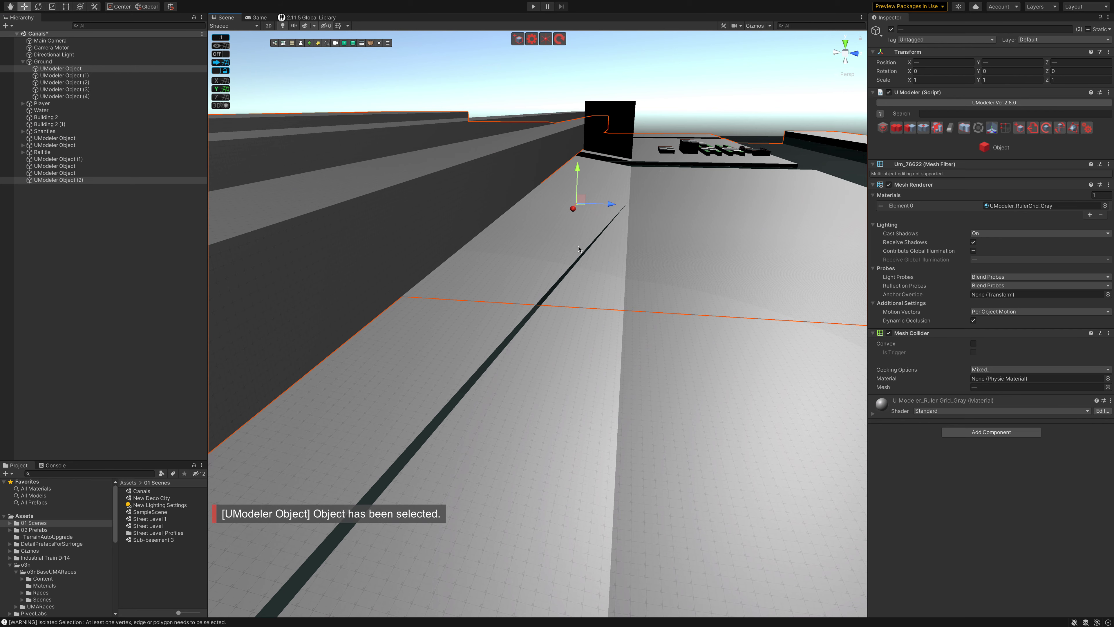
pyautogui.moveTo(602, 252); pyautogui.dragTo(601, 249, button='right')
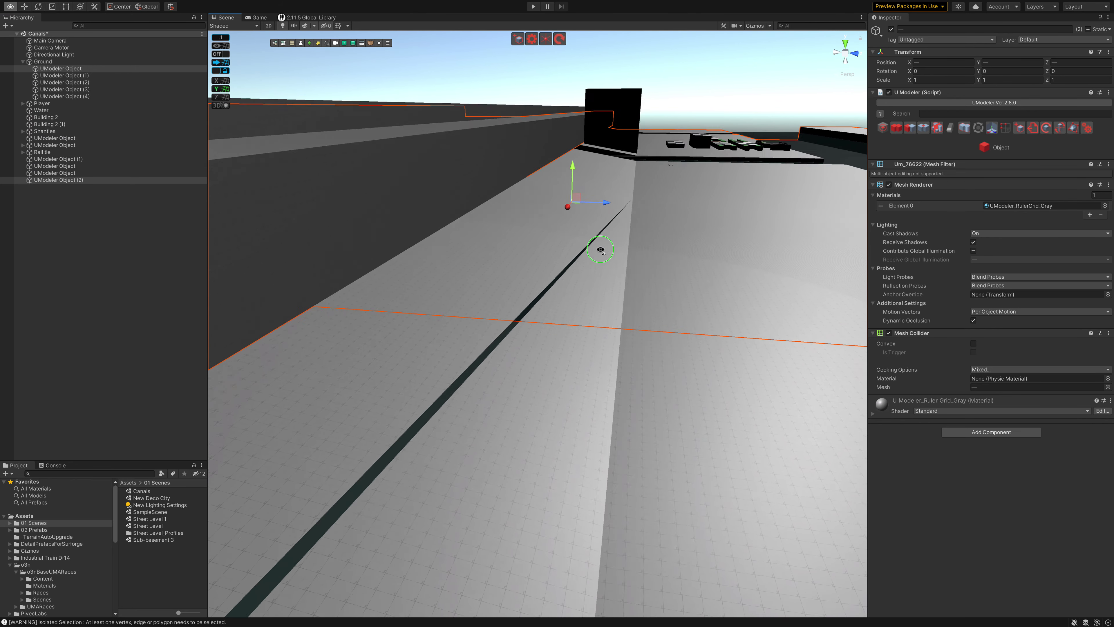
pyautogui.moveTo(600, 249); pyautogui.dragTo(599, 241, button='right')
pyautogui.click(507, 145)
pyautogui.click(510, 143)
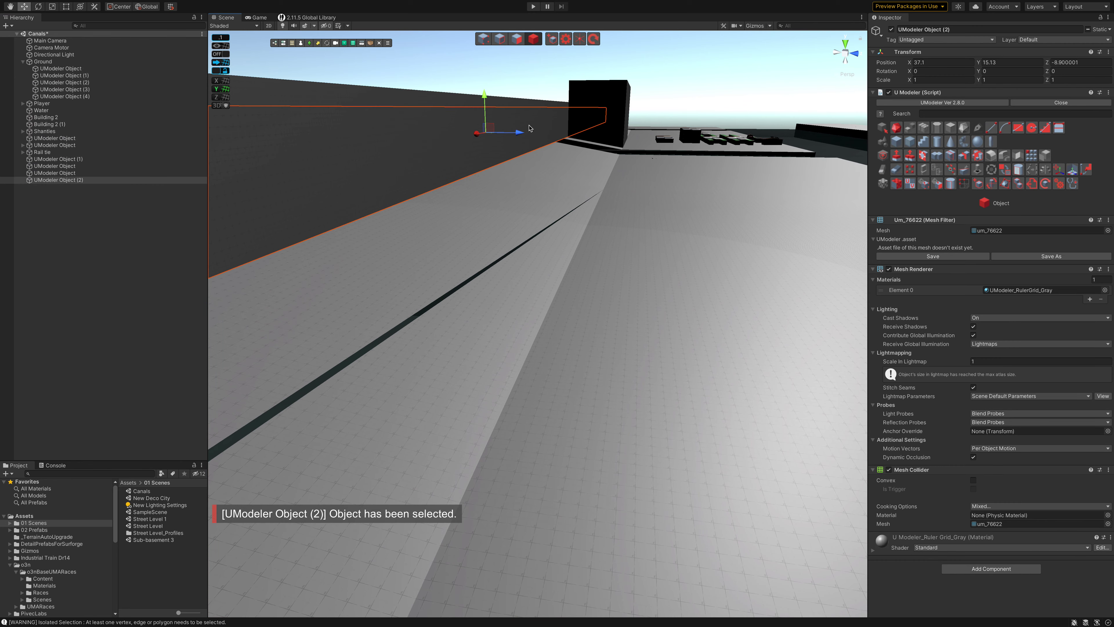
pyautogui.moveTo(535, 128)
pyautogui.mouseDown(button='right')
pyautogui.moveTo(494, 113)
pyautogui.moveTo(550, 115)
pyautogui.moveTo(503, 113)
pyautogui.moveTo(541, 121)
pyautogui.moveTo(241, 262)
pyautogui.mouseUp(button='right')
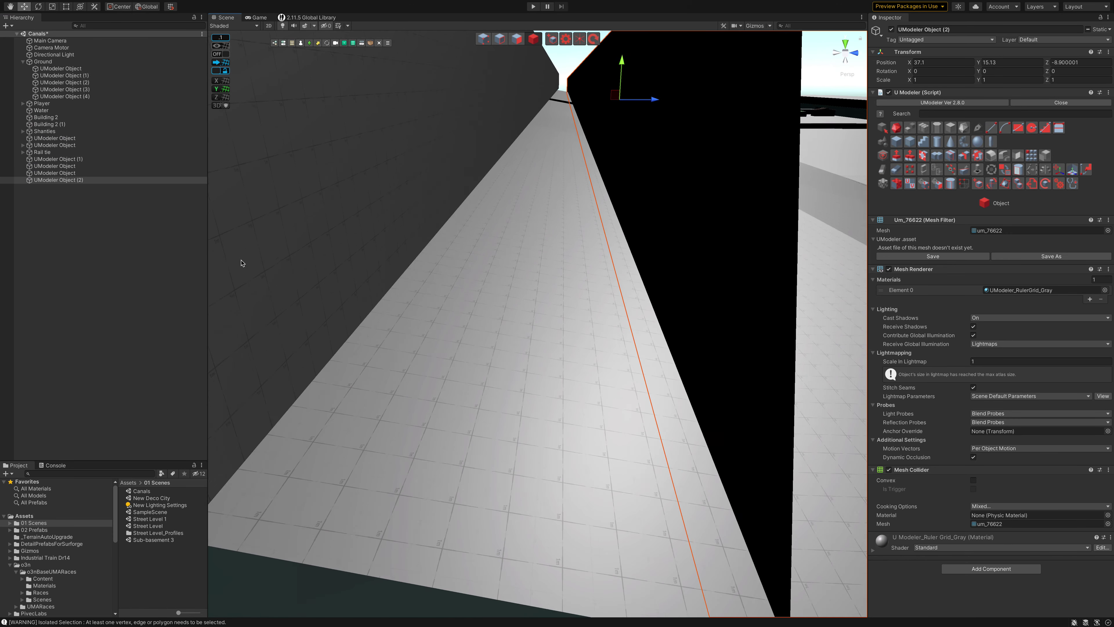
pyautogui.click(123, 274)
pyautogui.scroll(-10, 473, 269)
pyautogui.scroll(2, 487, 272)
pyautogui.scroll(2, 502, 278)
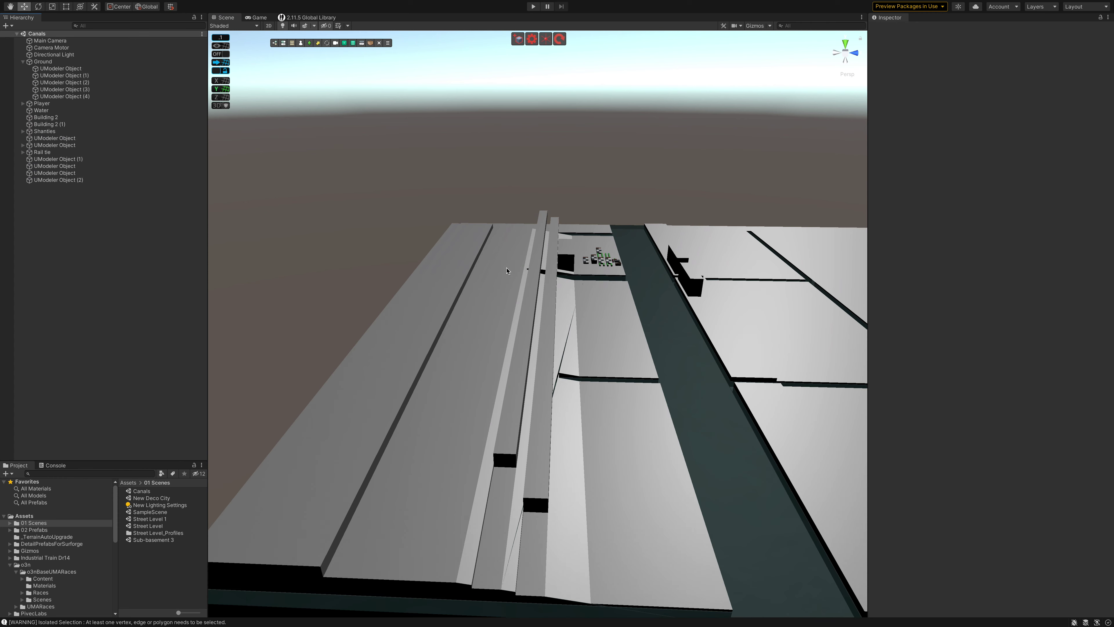
# Step: Slide a ground slab along the canal, lift the thin bar to height 20, and undo a trial merge
pyautogui.click(533, 277)
pyautogui.moveTo(533, 277); pyautogui.dragTo(548, 239)
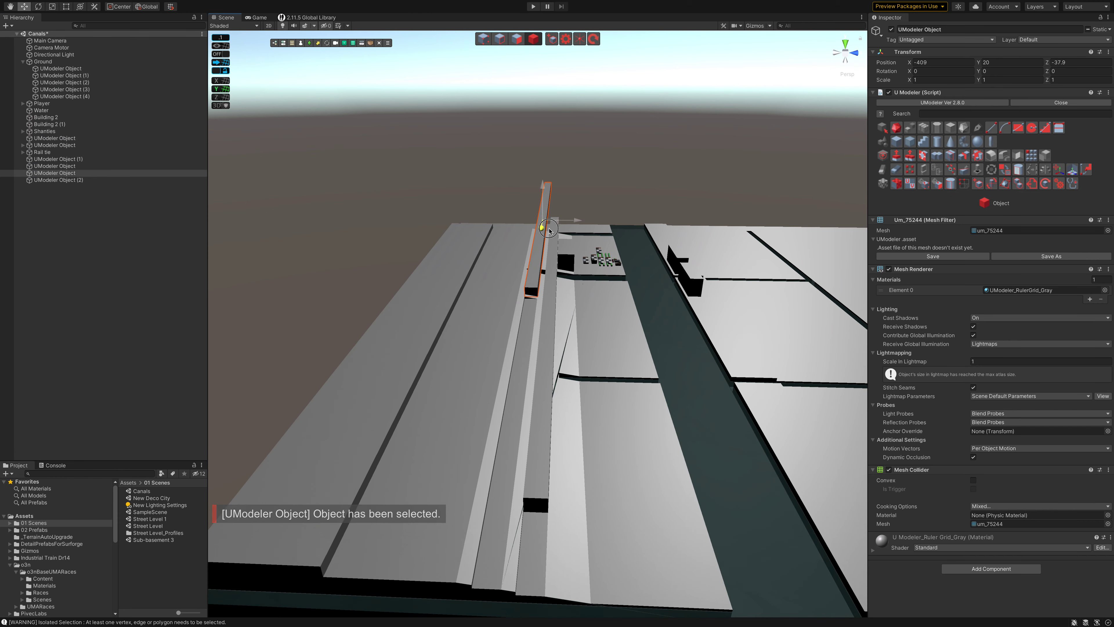
pyautogui.moveTo(547, 239); pyautogui.dragTo(549, 232)
pyautogui.click(461, 325)
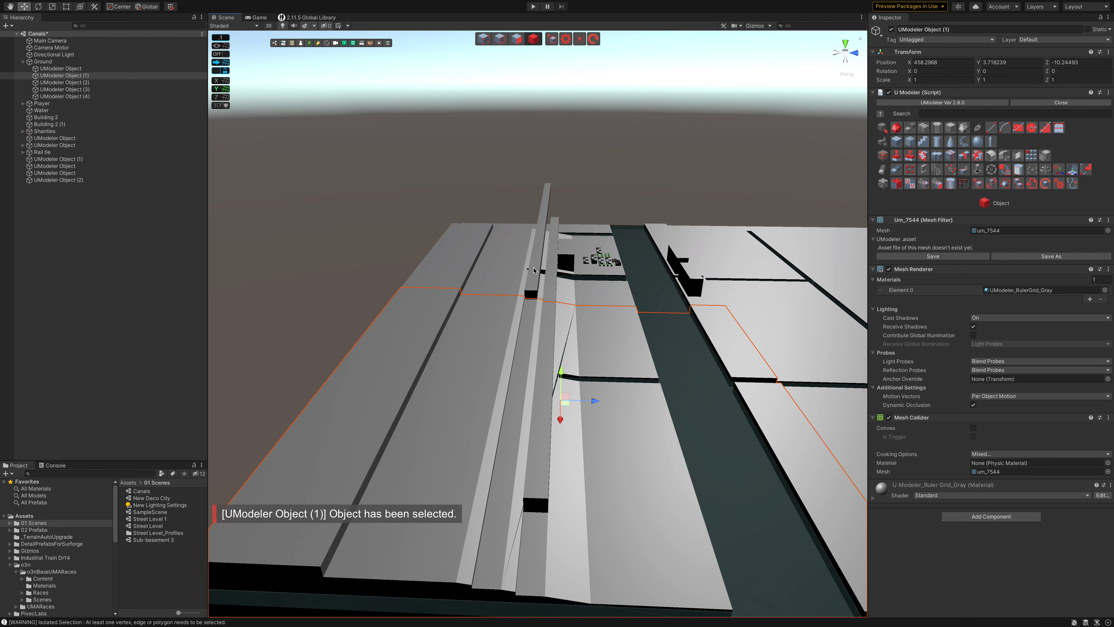
pyautogui.click(533, 282)
pyautogui.moveTo(533, 281); pyautogui.dragTo(502, 257)
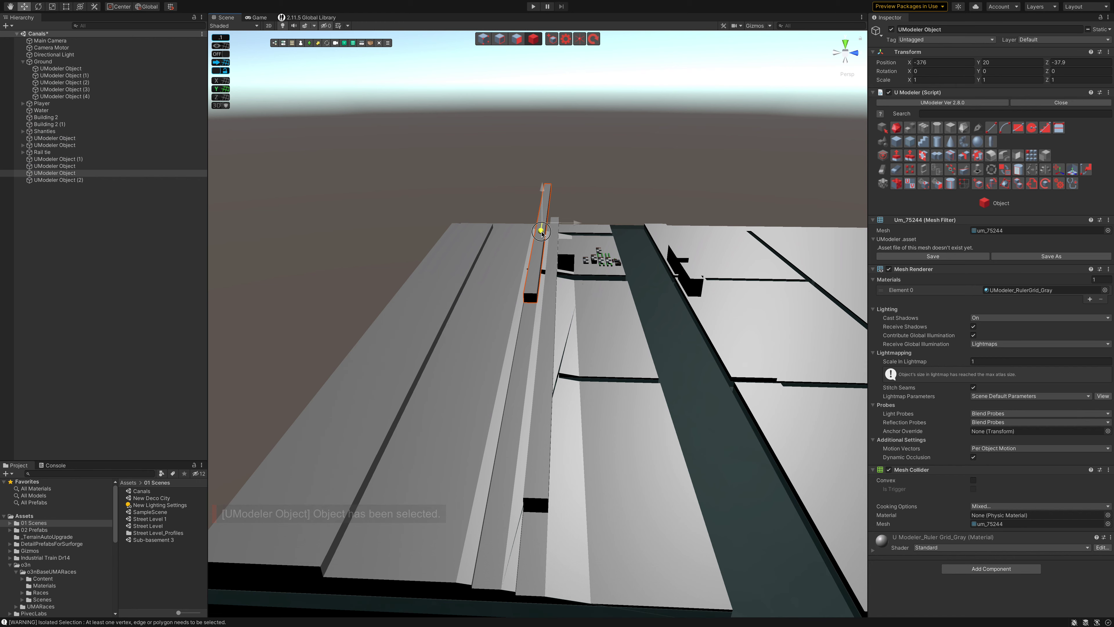
pyautogui.keyDown('shift'); pyautogui.click(498, 258); pyautogui.keyUp('shift')
pyautogui.click(906, 131)
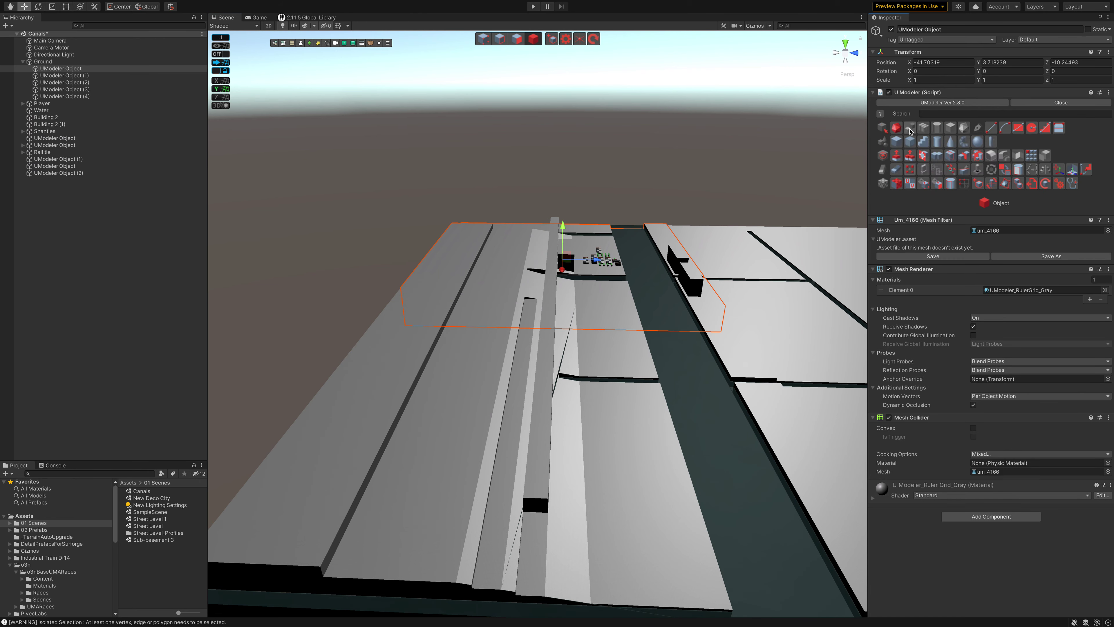
pyautogui.hotkey('ctrl', 'z')
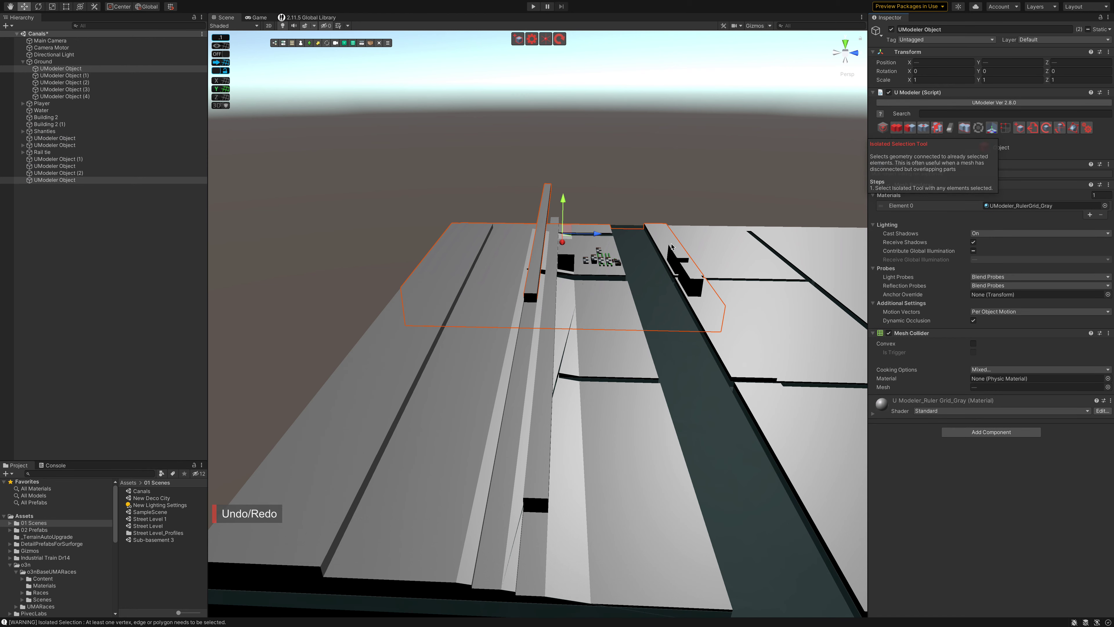
# Step: Slide thin bar UModeler Object (2) to X -377 and switch to Polygon selection mode
pyautogui.click(535, 386)
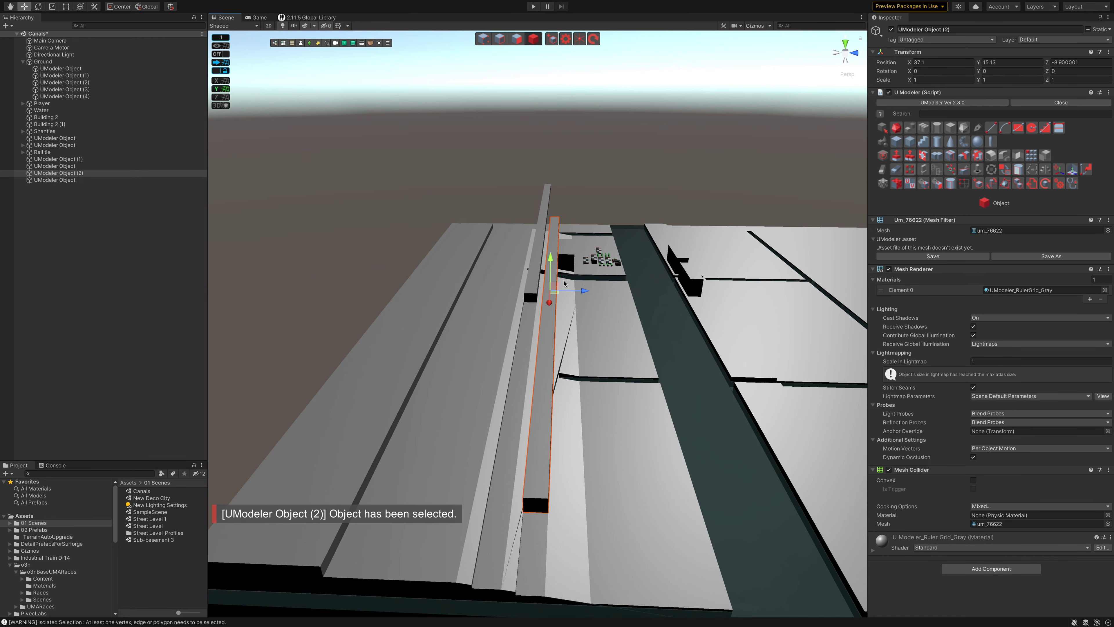
pyautogui.moveTo(549, 302); pyautogui.dragTo(574, 229)
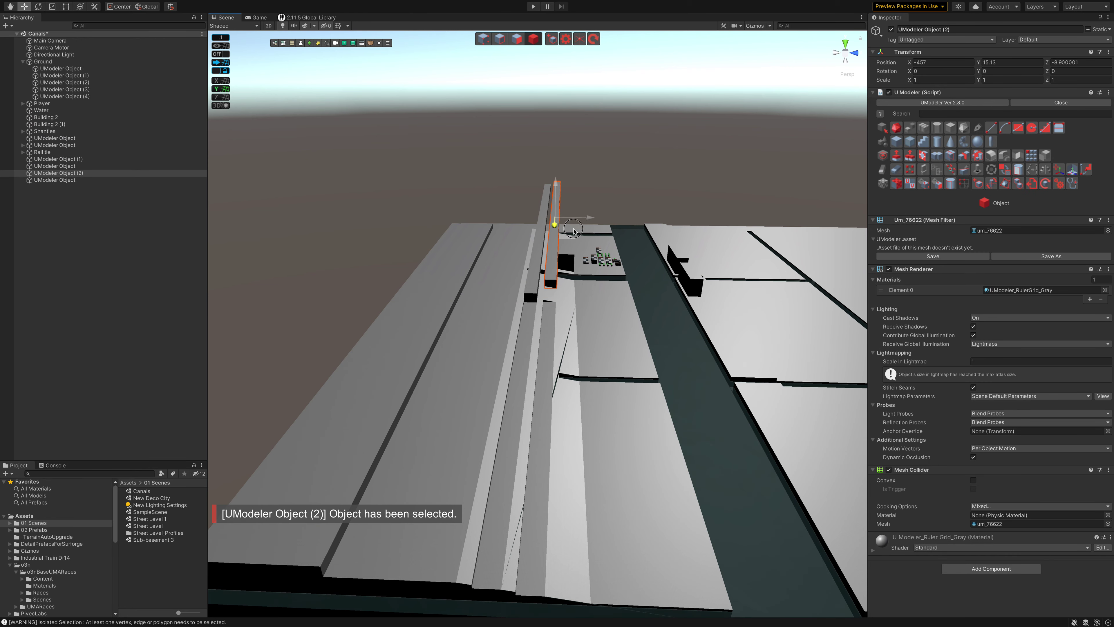
pyautogui.moveTo(573, 229)
pyautogui.mouseDown()
pyautogui.moveTo(570, 219)
pyautogui.moveTo(560, 411)
pyautogui.mouseUp()
pyautogui.scroll(2, 560, 410)
pyautogui.scroll(2, 559, 412)
pyautogui.scroll(2, 557, 414)
pyautogui.scroll(2, 557, 415)
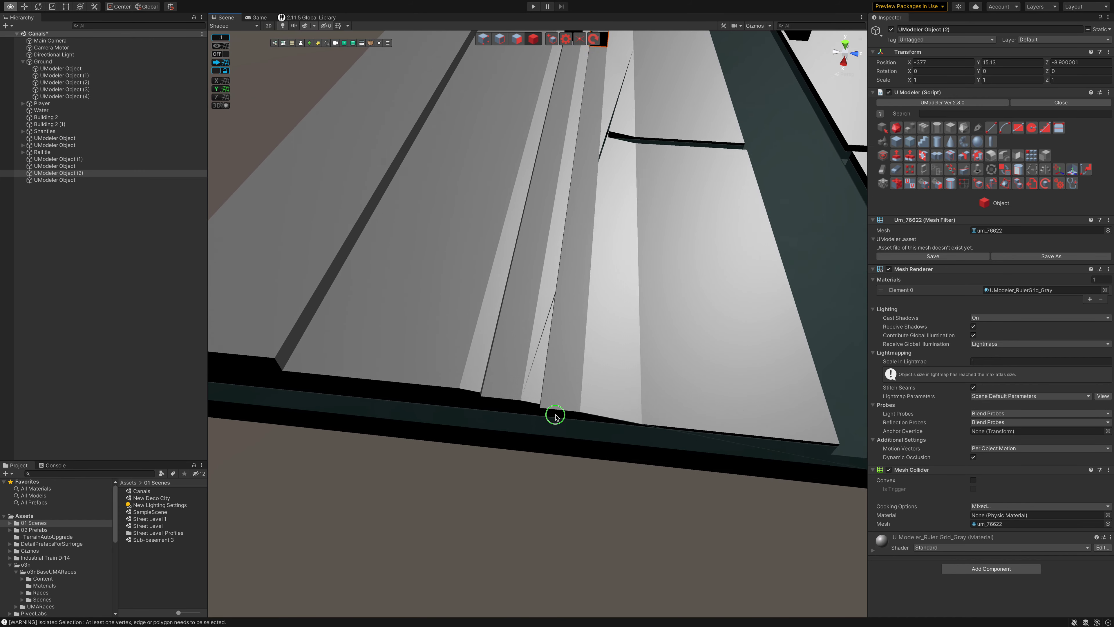
pyautogui.scroll(2, 555, 415)
pyautogui.scroll(3, 553, 415)
pyautogui.scroll(3, 552, 415)
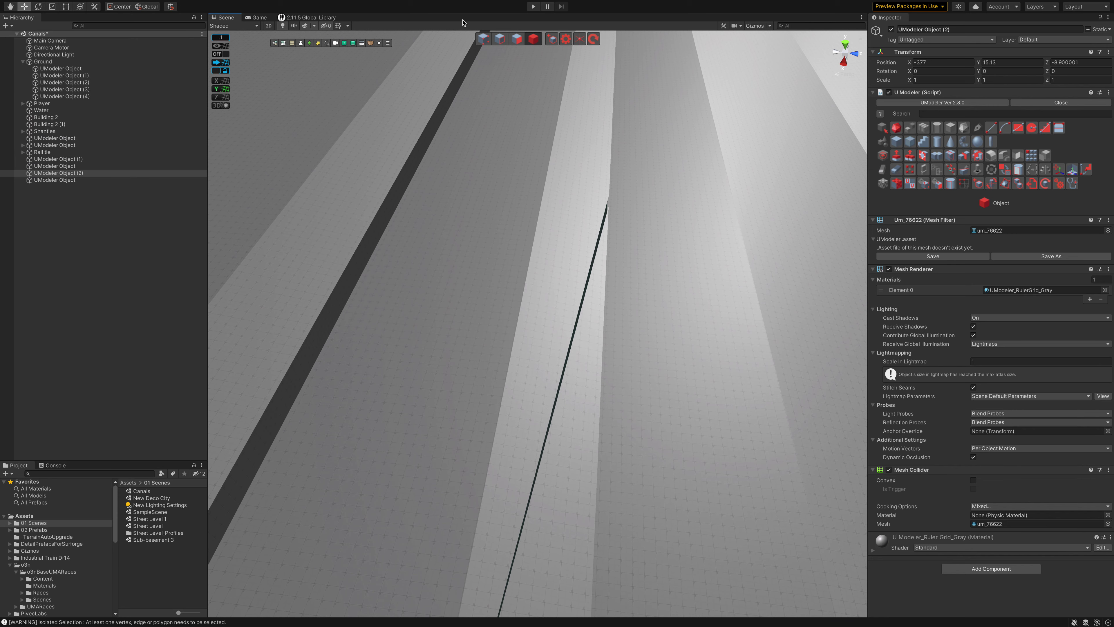
pyautogui.click(518, 39)
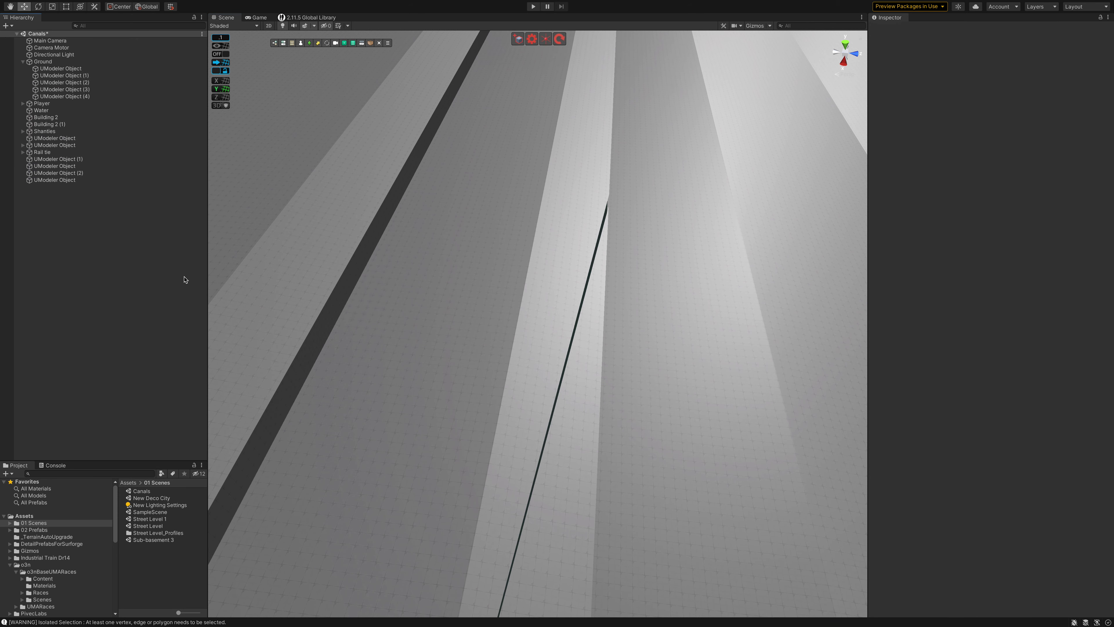
# Step: Select the long strip polygon of UModeler Object (1) and frame the ground plate
pyautogui.click(568, 222)
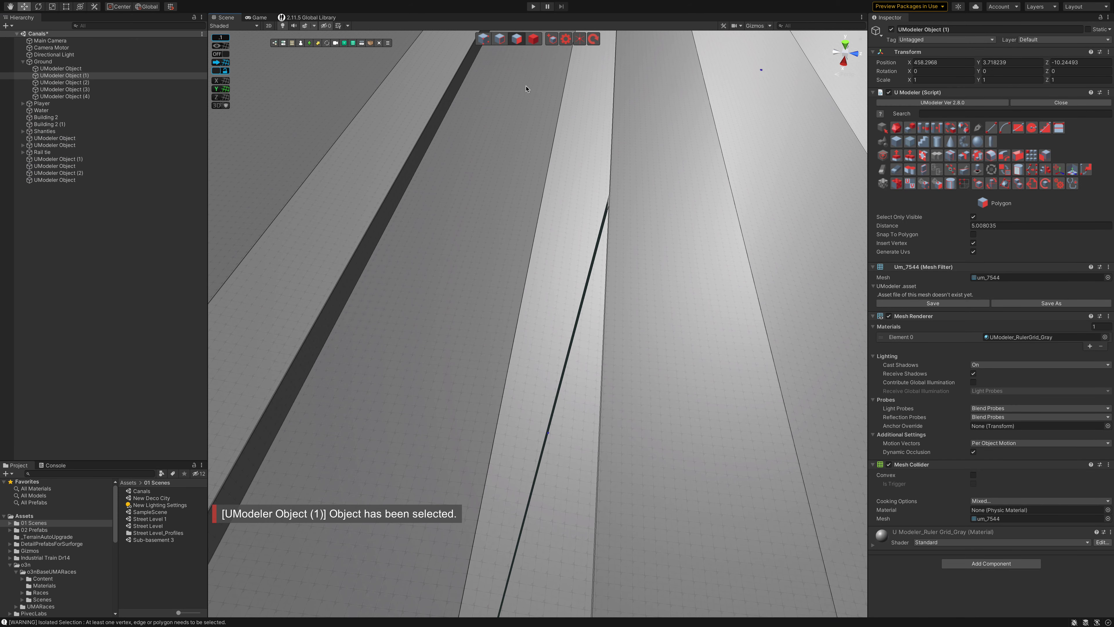
pyautogui.click(572, 197)
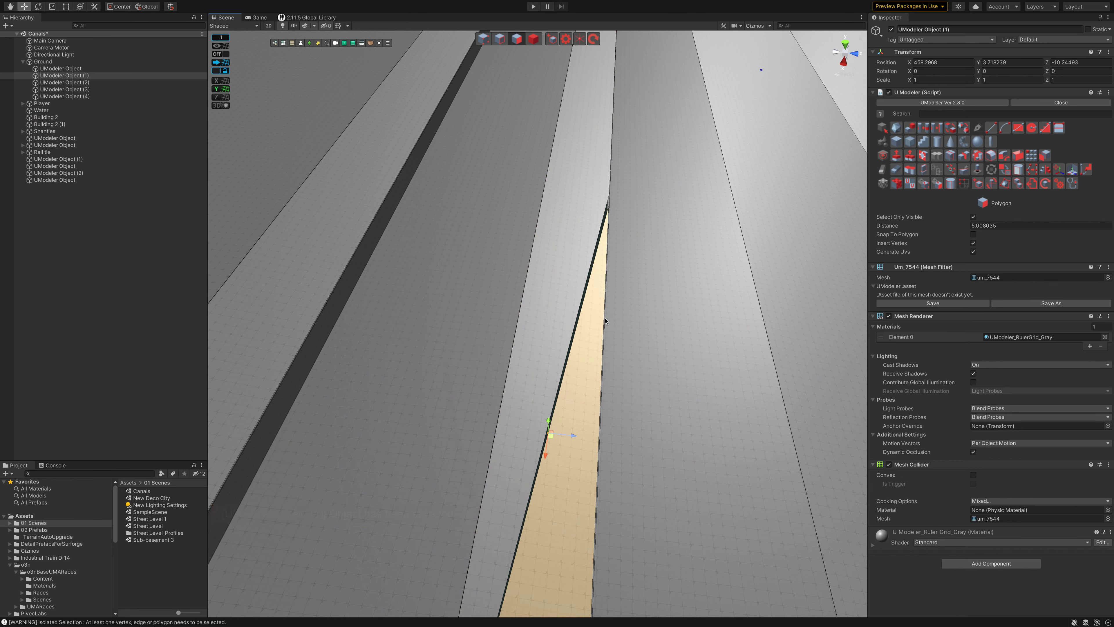
pyautogui.press('f')
pyautogui.moveTo(589, 308); pyautogui.dragTo(587, 304, button='right')
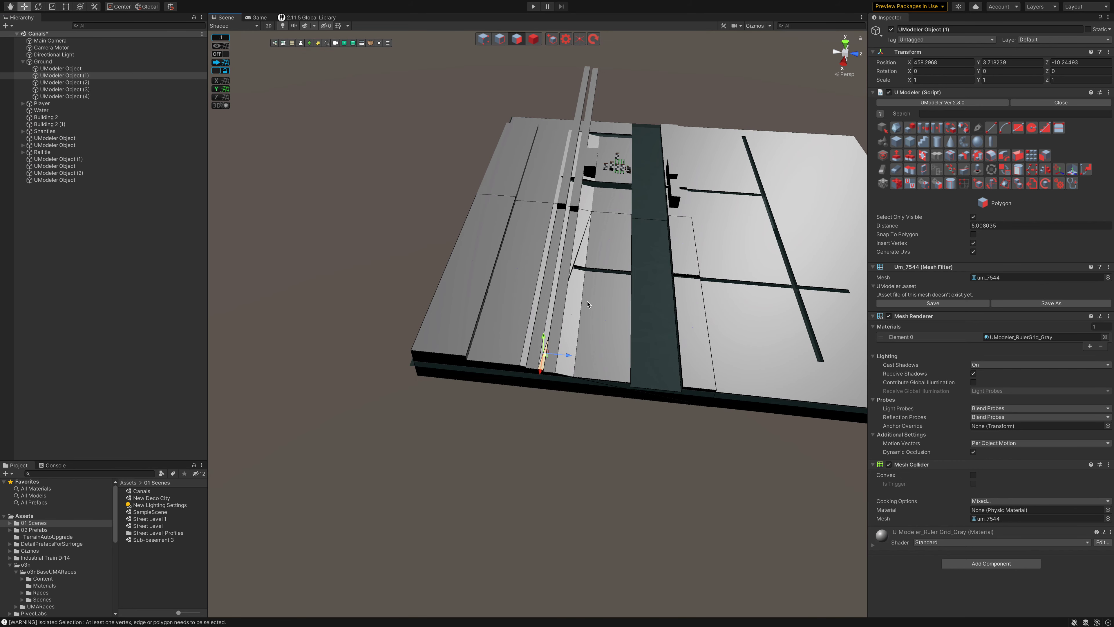
# Step: Undo the recent strip moves and duplicate the raised strip as UModeler Object (3)
pyautogui.hotkey('ctrl', 'z')
pyautogui.hotkey('ctrl', 'z')
pyautogui.hotkey('ctrl', 'z')
pyautogui.hotkey('ctrl', 'z')
pyautogui.hotkey('ctrl', 'z')
pyautogui.hotkey('ctrl', 'z')
pyautogui.hotkey('ctrl', 'z')
pyautogui.hotkey('ctrl', 'z')
pyautogui.hotkey('ctrl', 'z')
pyautogui.hotkey('ctrl', 'z')
pyautogui.hotkey('ctrl', 'z')
pyautogui.hotkey('ctrl', 'z')
pyautogui.hotkey('ctrl', 'z')
pyautogui.hotkey('ctrl', 'z')
pyautogui.hotkey('ctrl', 'z')
pyautogui.hotkey('ctrl', 'z')
pyautogui.hotkey('ctrl', 'z')
pyautogui.hotkey('ctrl', 'z')
pyautogui.hotkey('ctrl', 'z')
pyautogui.hotkey('ctrl', 'z')
pyautogui.hotkey('ctrl', 'z')
pyautogui.hotkey('ctrl', 'z')
pyautogui.hotkey('ctrl', 'z')
pyautogui.hotkey('ctrl', 'z')
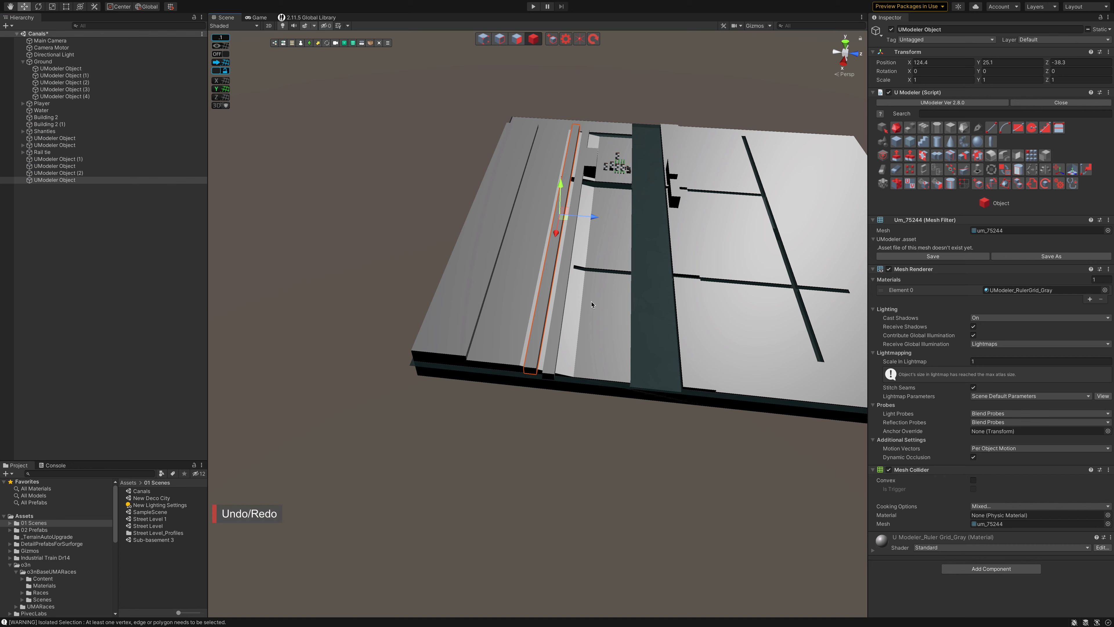
pyautogui.hotkey('ctrl', 'z')
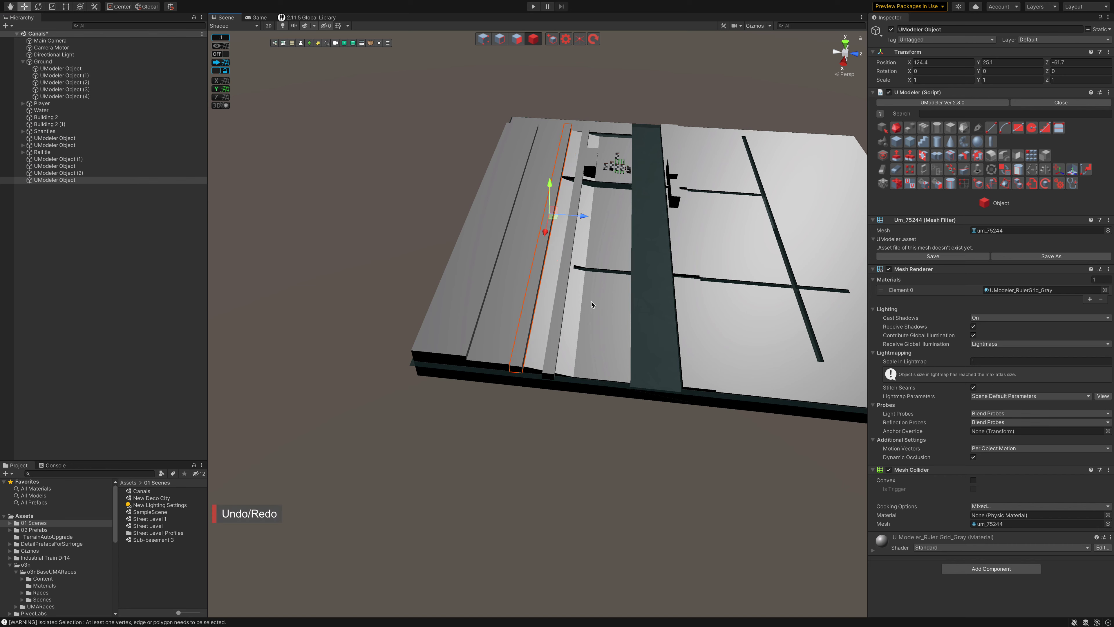
pyautogui.hotkey('ctrl', 'y')
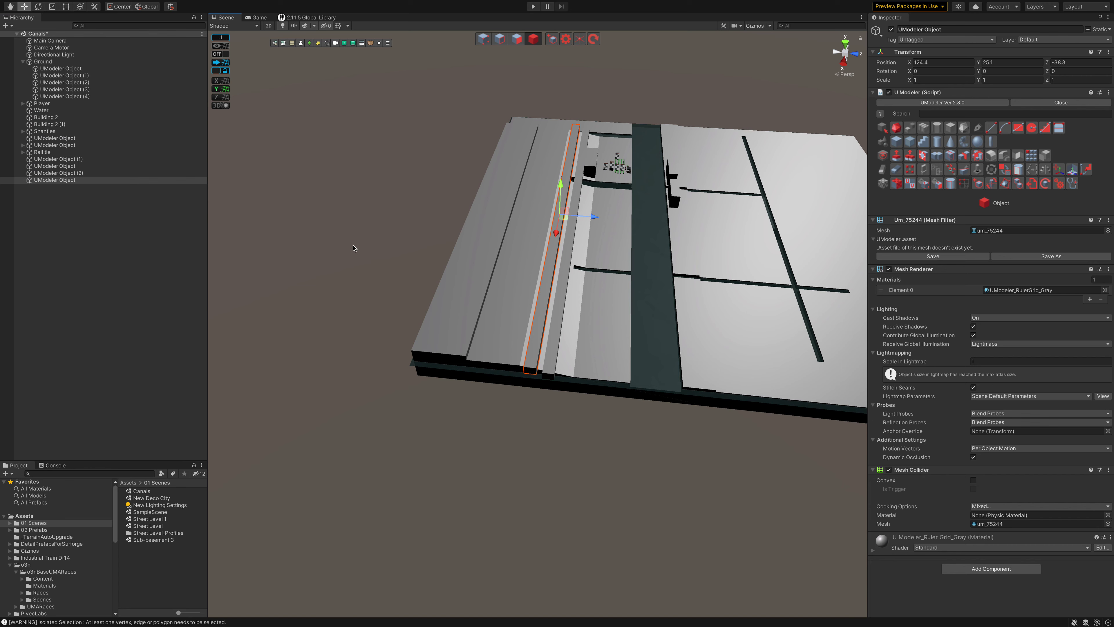
pyautogui.hotkey('ctrl', 'd')
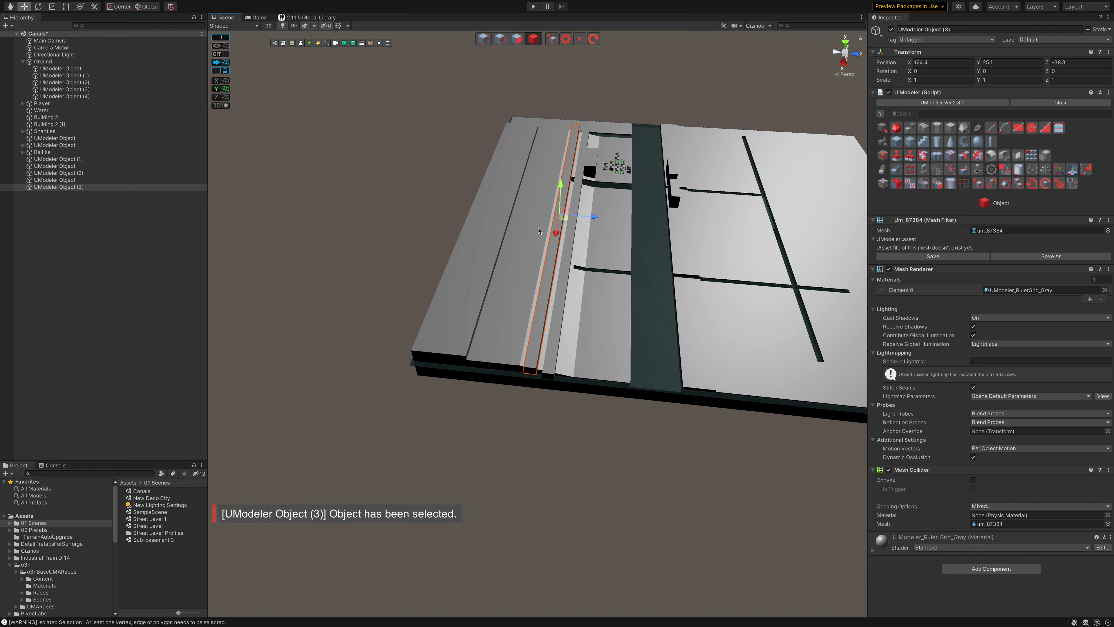
# Step: Combine the duplicate strip UModeler Object (3) with the large ground slab
pyautogui.keyDown('shift'); pyautogui.click(555, 146); pyautogui.keyUp('shift')
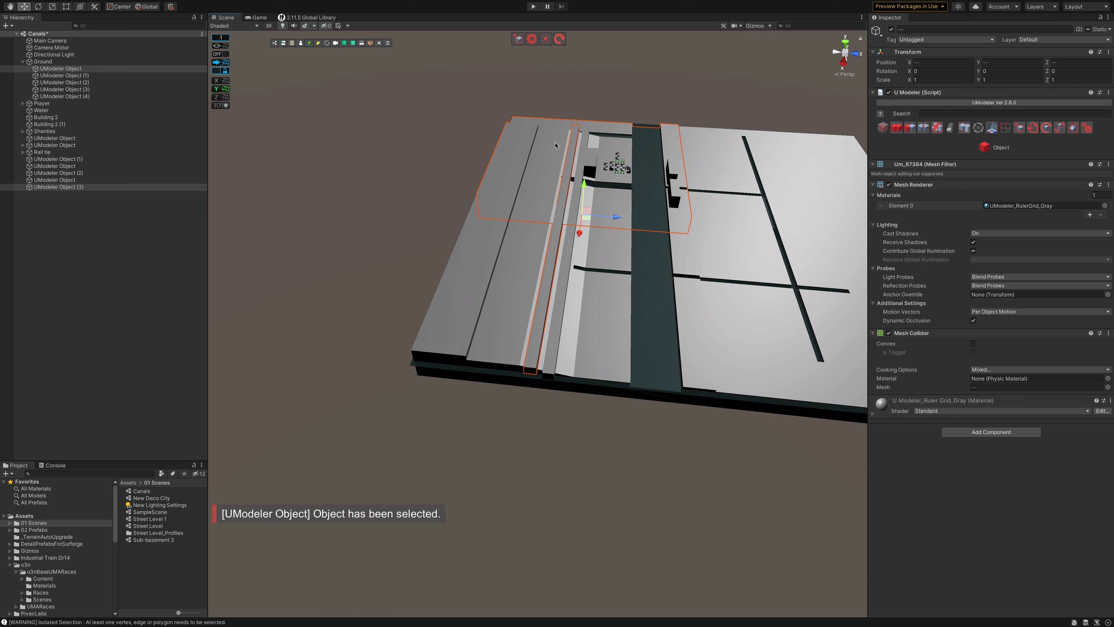
pyautogui.click(910, 128)
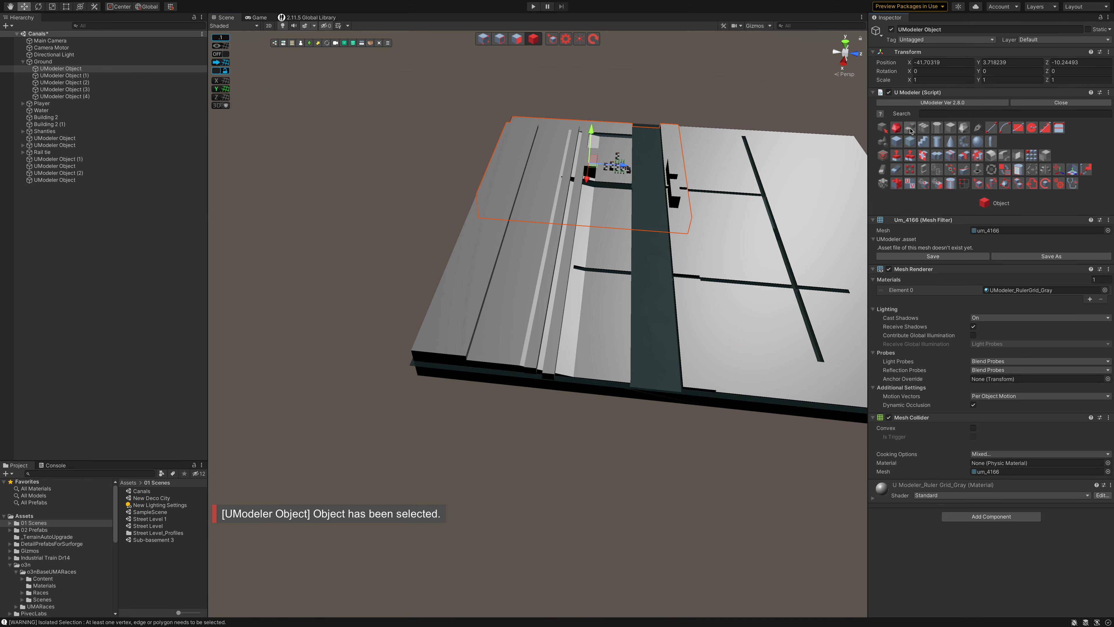
pyautogui.click(530, 276)
pyautogui.keyDown('shift'); pyautogui.click(547, 275); pyautogui.keyUp('shift')
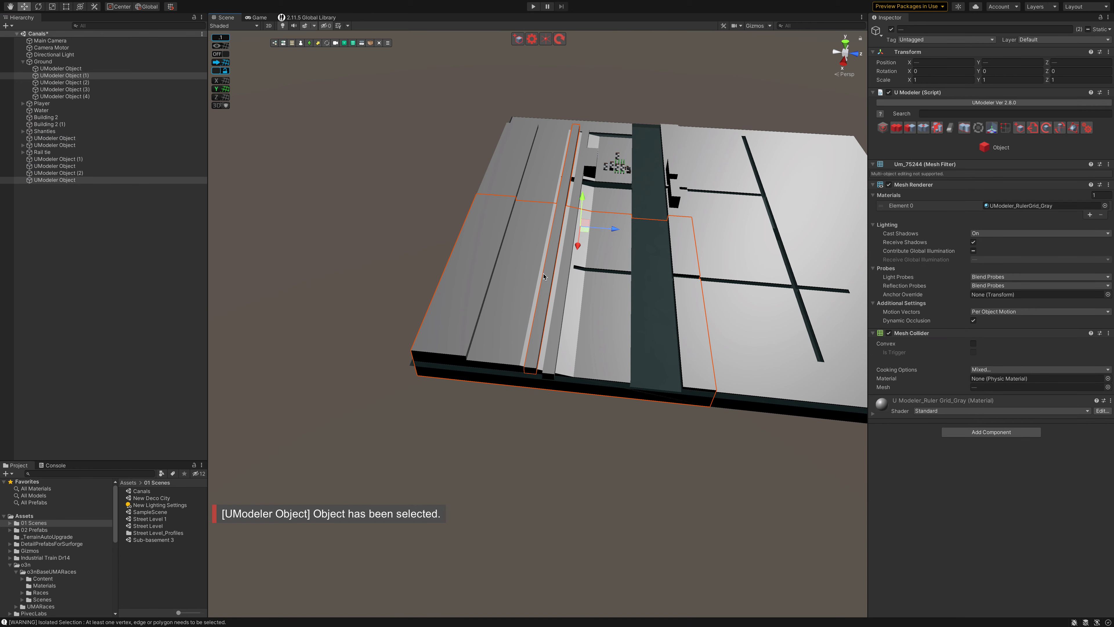
pyautogui.click(538, 272)
pyautogui.hotkey('ctrl', 'z')
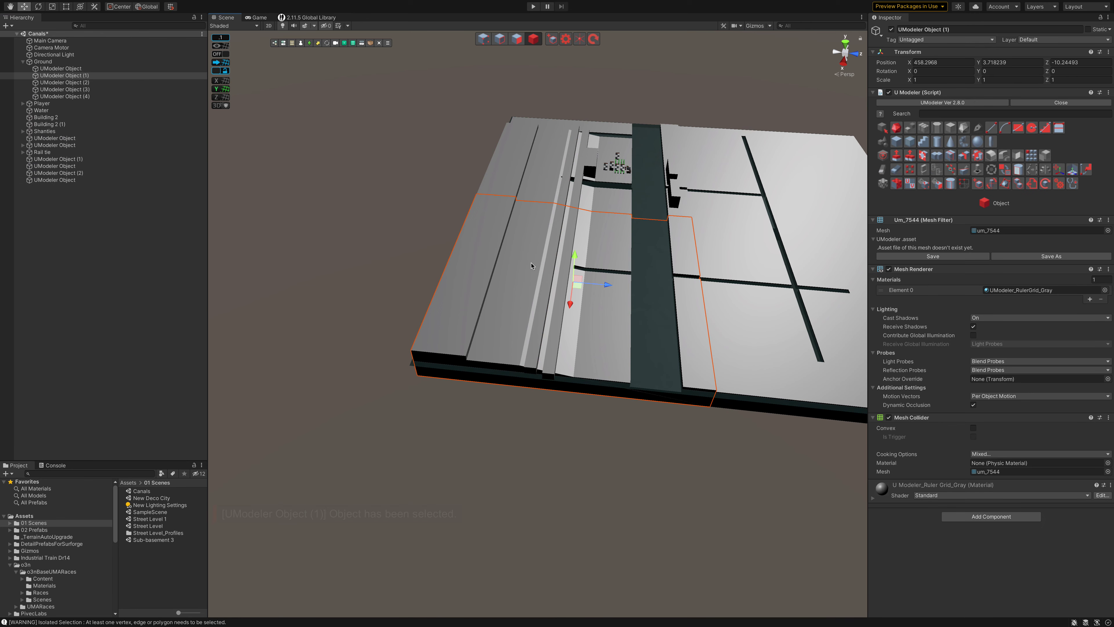
pyautogui.hotkey('ctrl', 'z')
# Step: Try a Boolean Subtract of the thin strip from the slab, undo it, and deselect
pyautogui.click(540, 192)
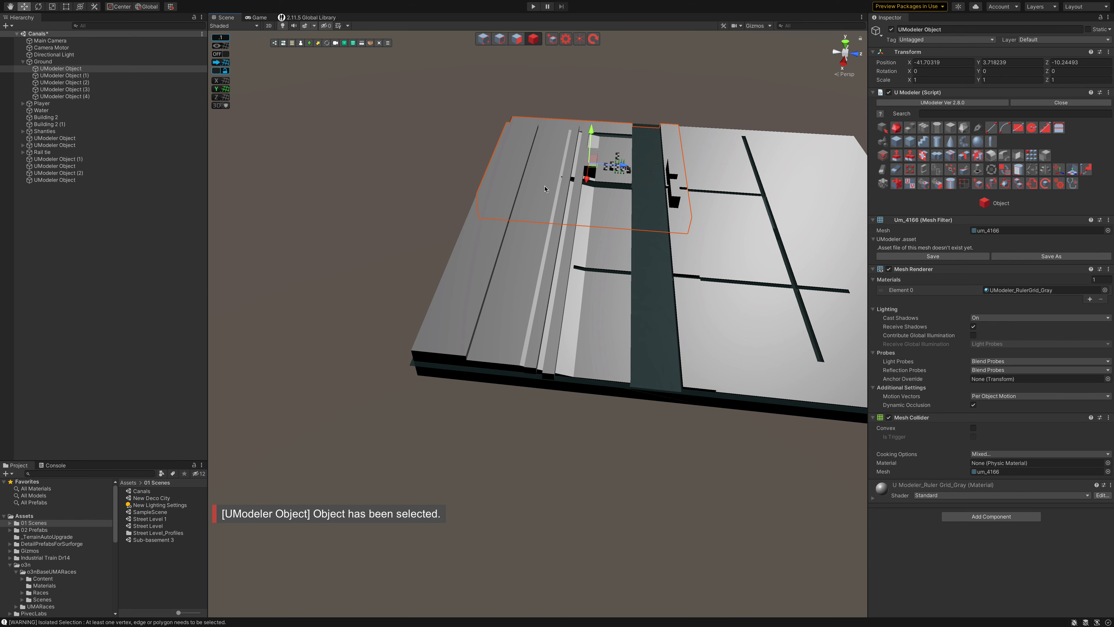
pyautogui.click(569, 177)
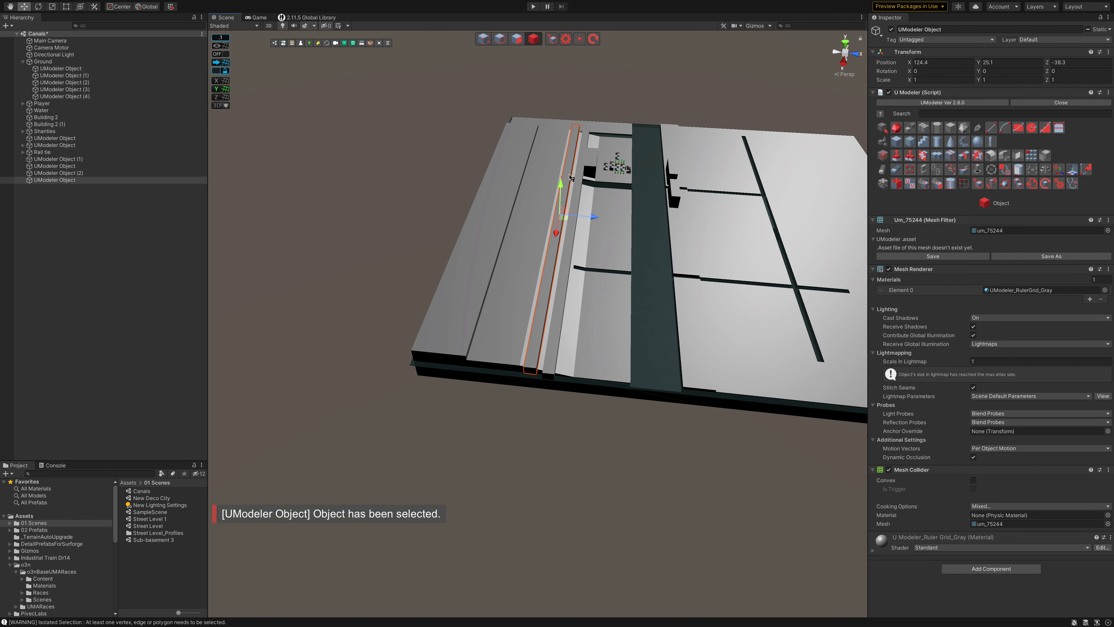
pyautogui.keyDown('shift'); pyautogui.click(543, 171); pyautogui.keyUp('shift')
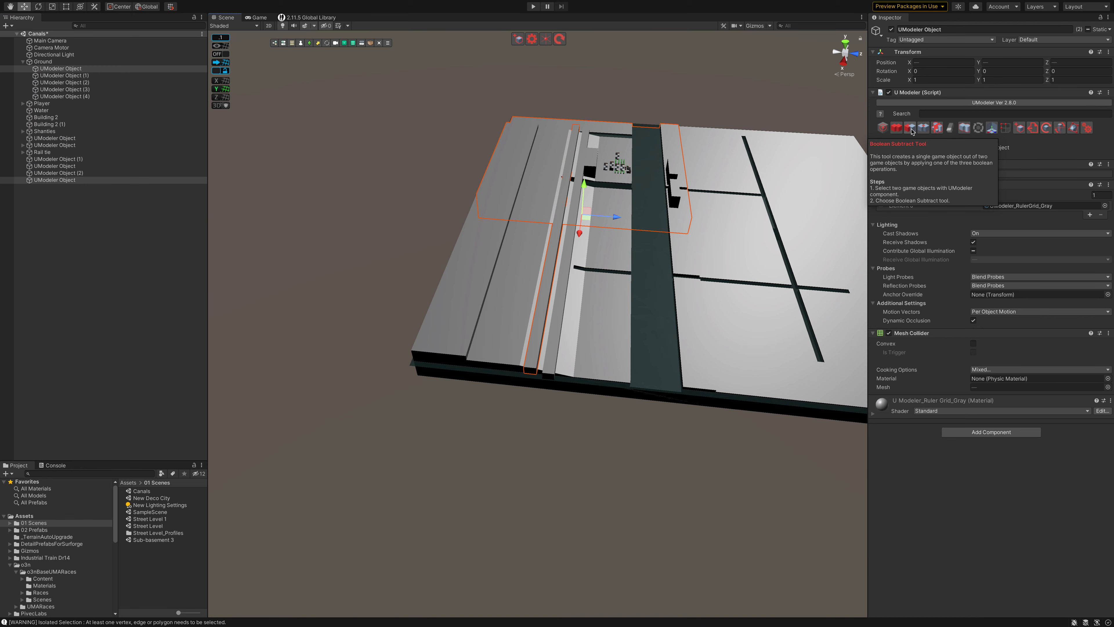
pyautogui.click(910, 128)
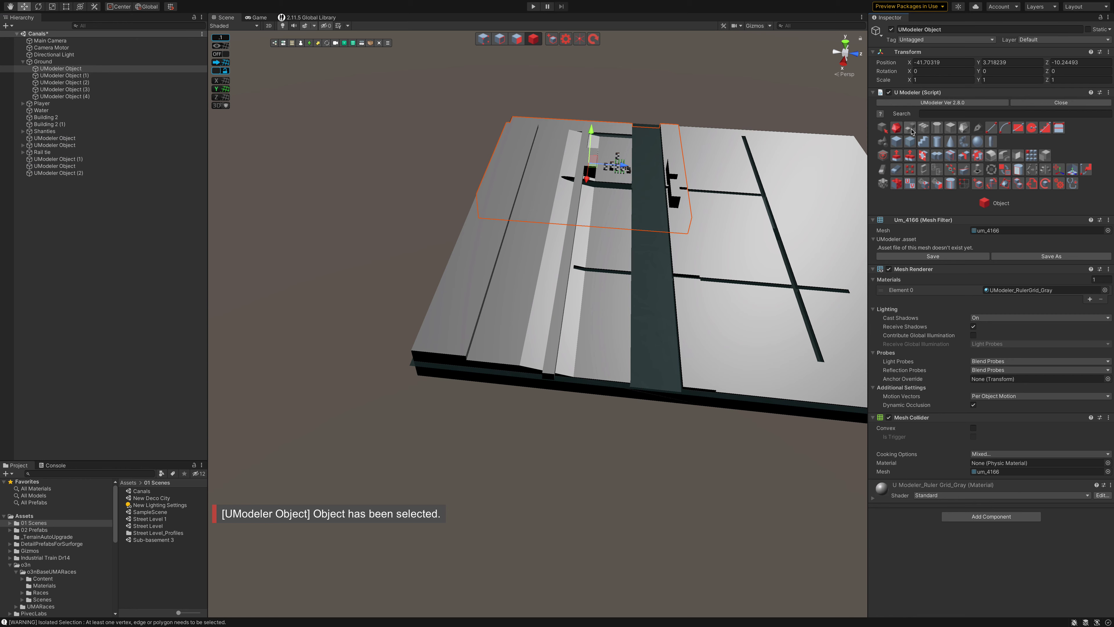
pyautogui.hotkey('ctrl', 'z')
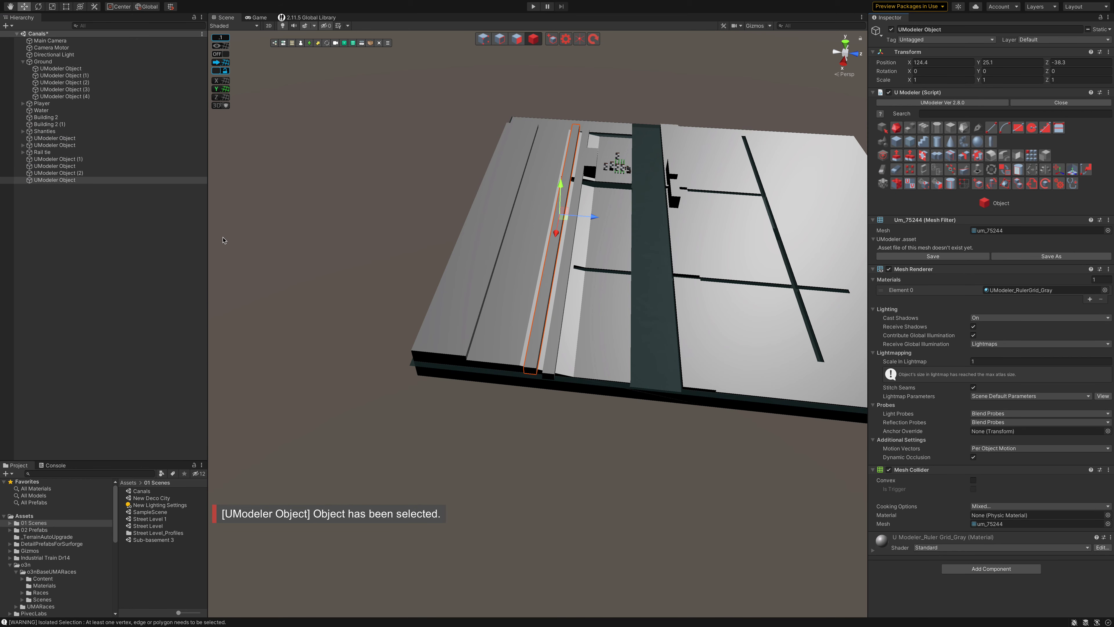
pyautogui.click(123, 230)
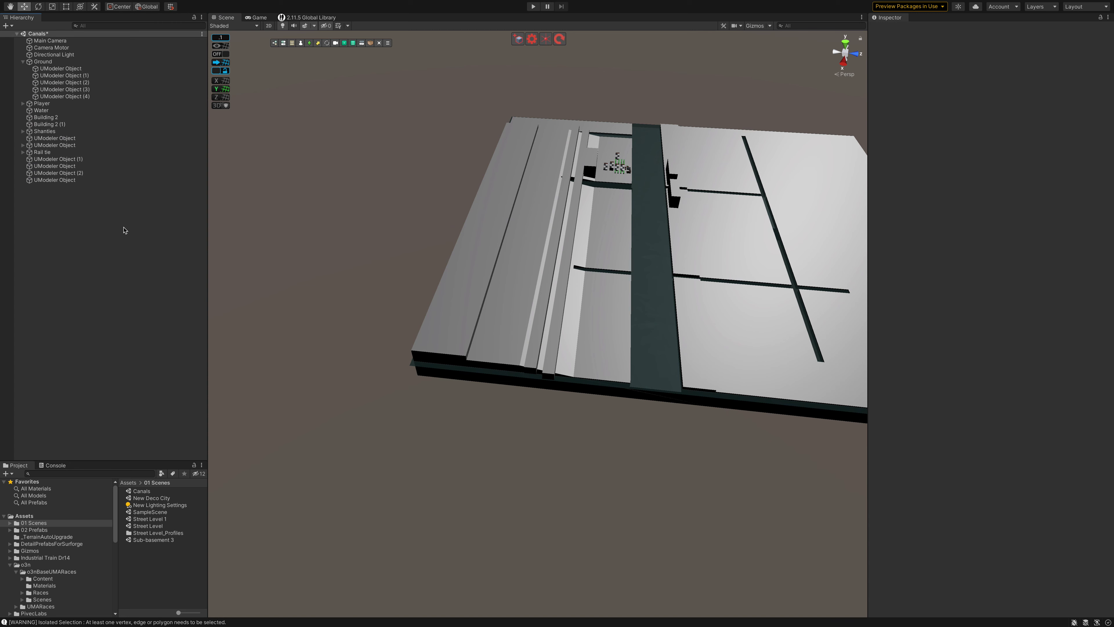